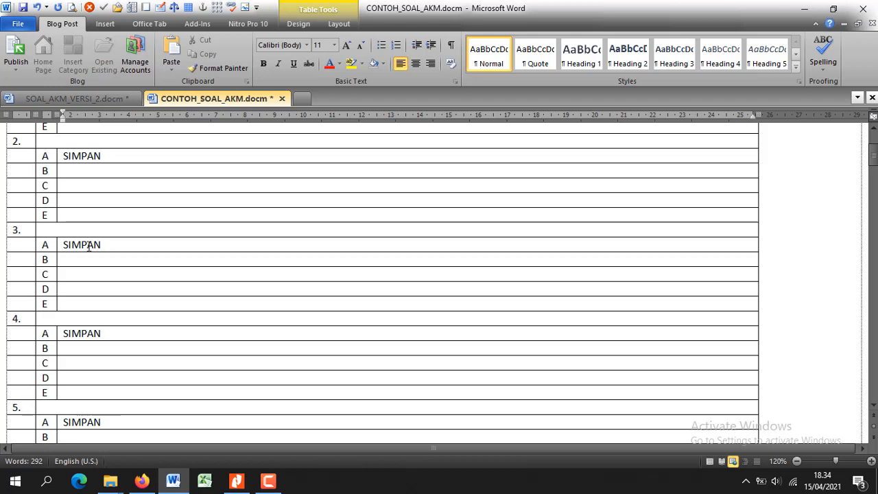
scroll(88, 247, up, 4)
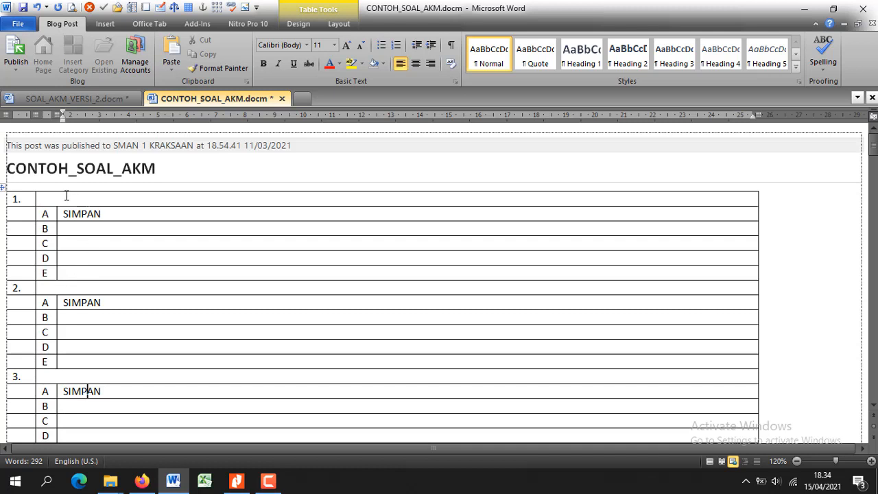
double_click(84, 213)
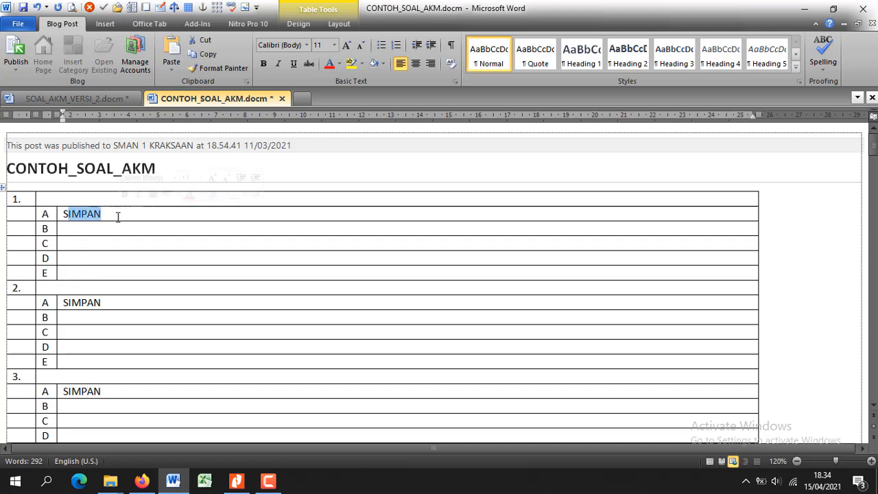
drag(63, 214, 108, 213)
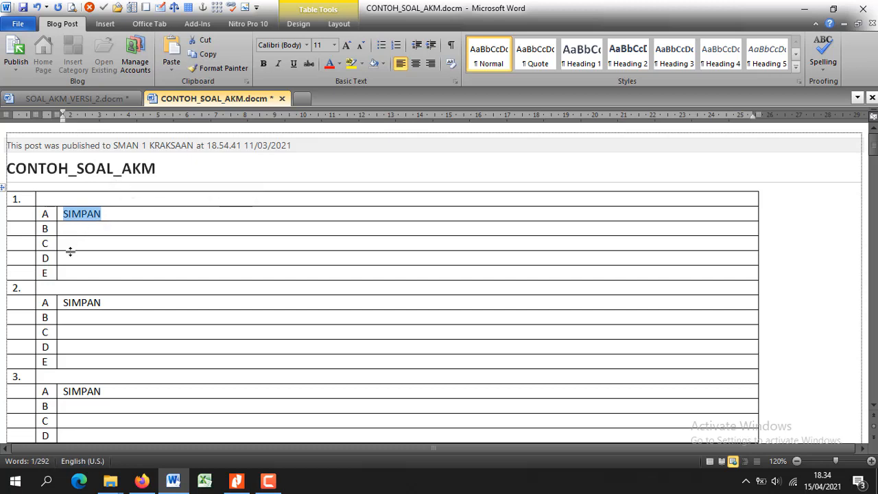
- Switch to Firefox and copy the bioplastic reading question, from its instruction line through the green question sentence, including the picture
click(141, 481)
click(271, 30)
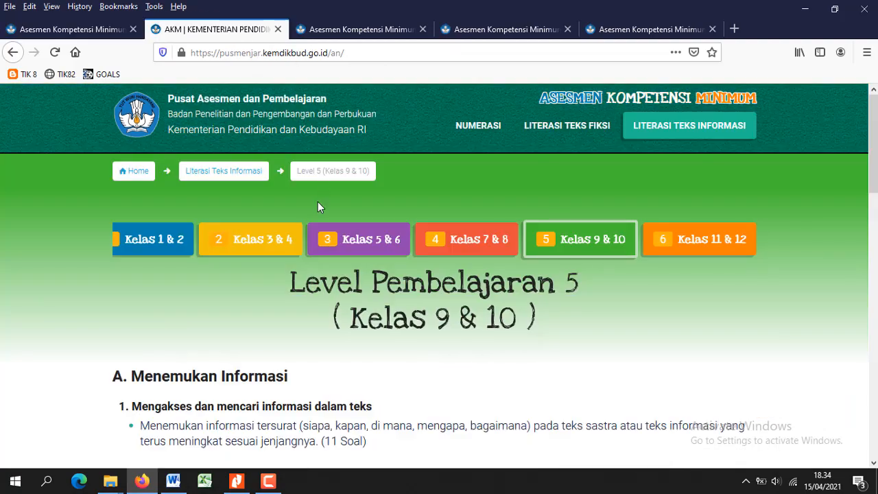
scroll(317, 201, down, 3)
click(365, 30)
scroll(341, 255, down, 5)
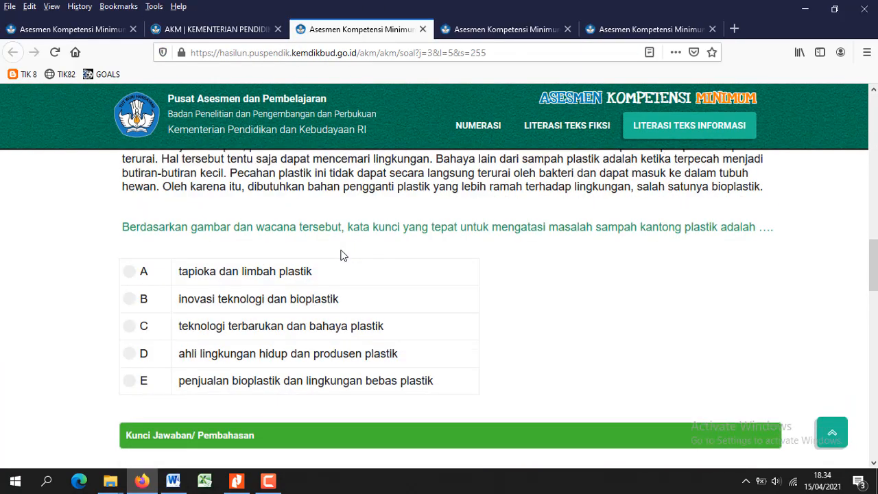
scroll(341, 255, up, 2)
scroll(341, 255, up, 3)
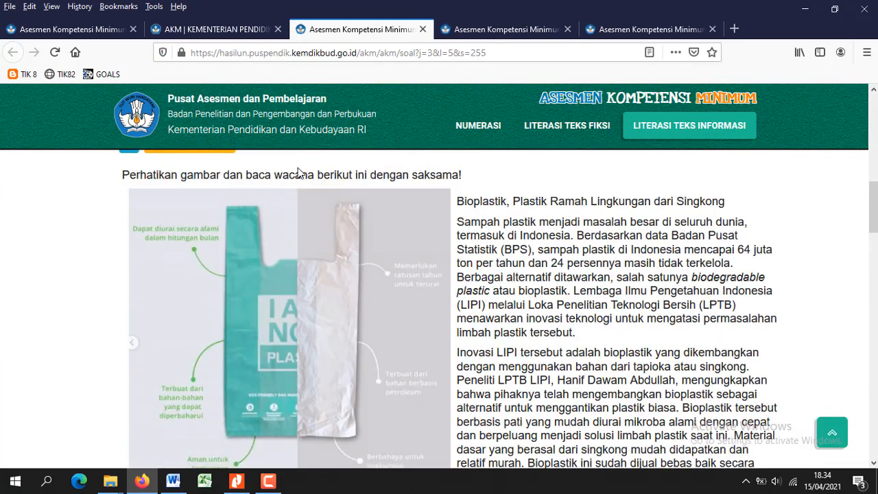
drag(121, 175, 199, 289)
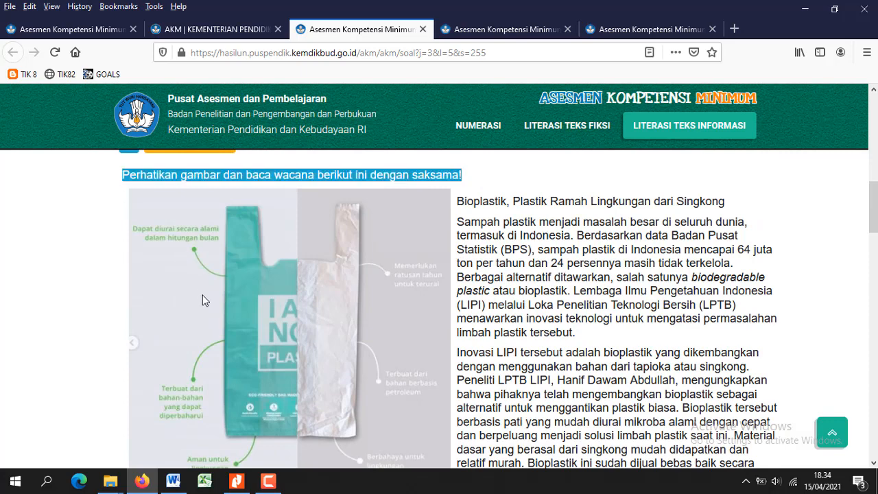
drag(235, 436, 582, 385)
drag(691, 374, 776, 361)
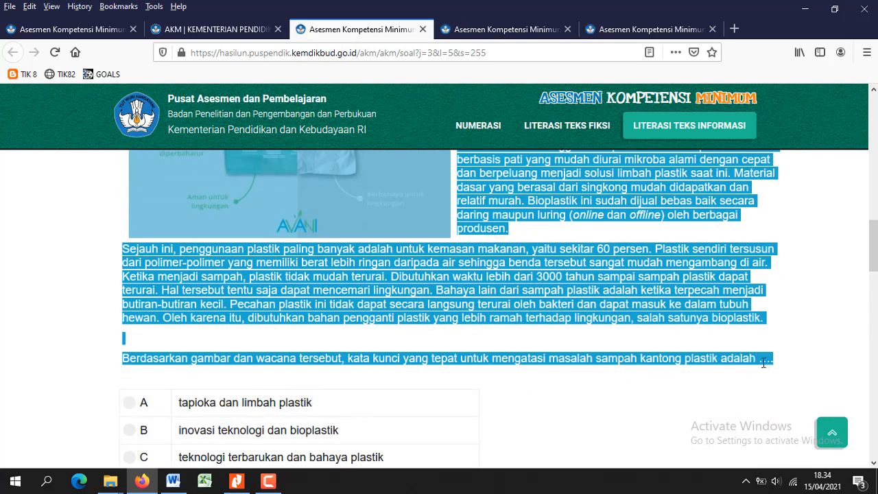
- Switch to Word and paste the copied passage and question into the question 1 row of the table
click(173, 483)
click(103, 196)
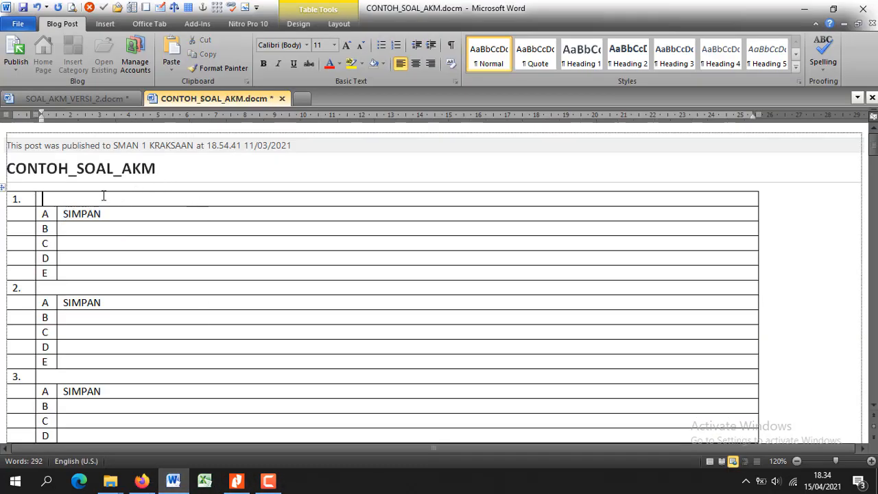
key(ctrl+v)
- Delete the SIMPAN placeholder from option A of question 1
scroll(141, 229, down, 3)
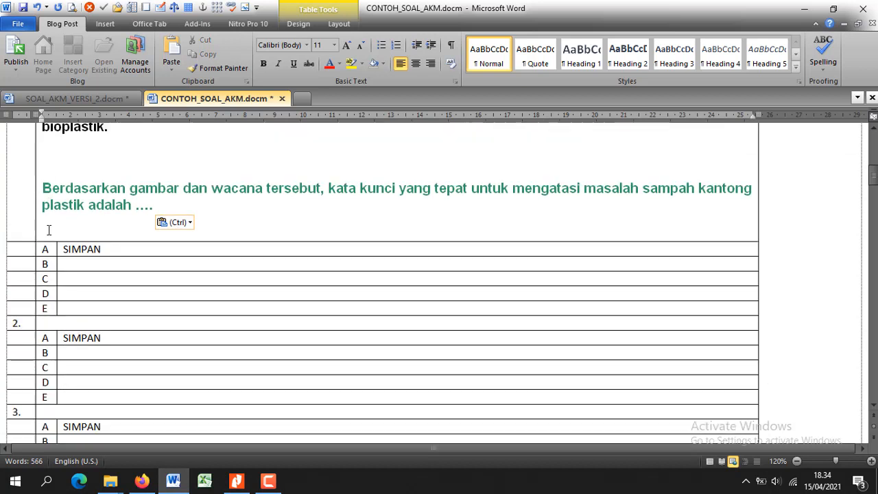
drag(116, 213, 74, 209)
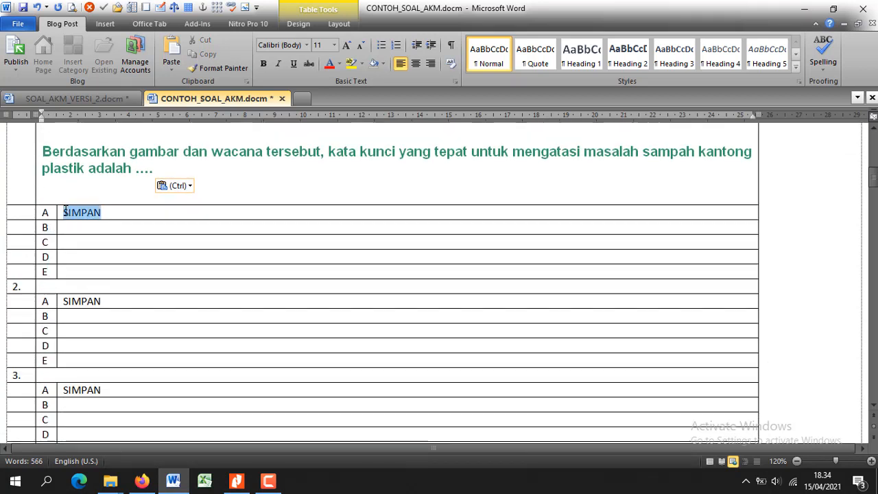
key(BackSpace)
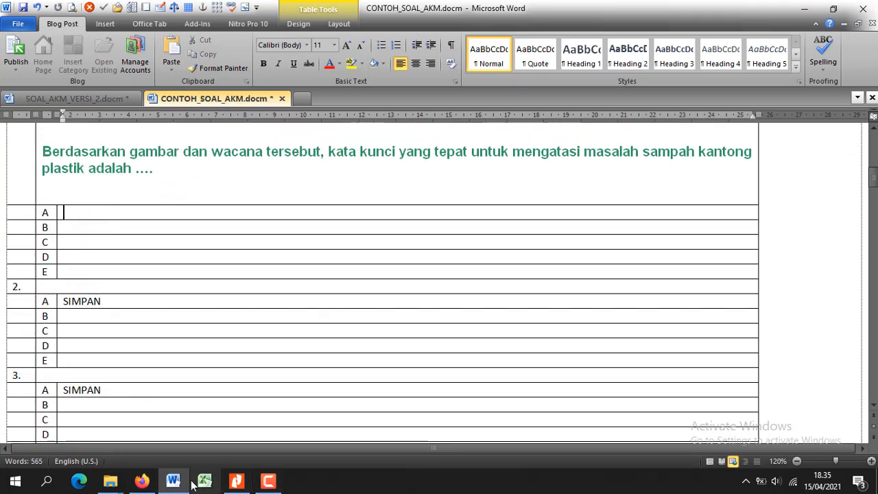
- Switch to Firefox and copy the option A text "tapioka dan limbah plastik" of the bioplastic question
click(141, 481)
scroll(192, 383, down, 5)
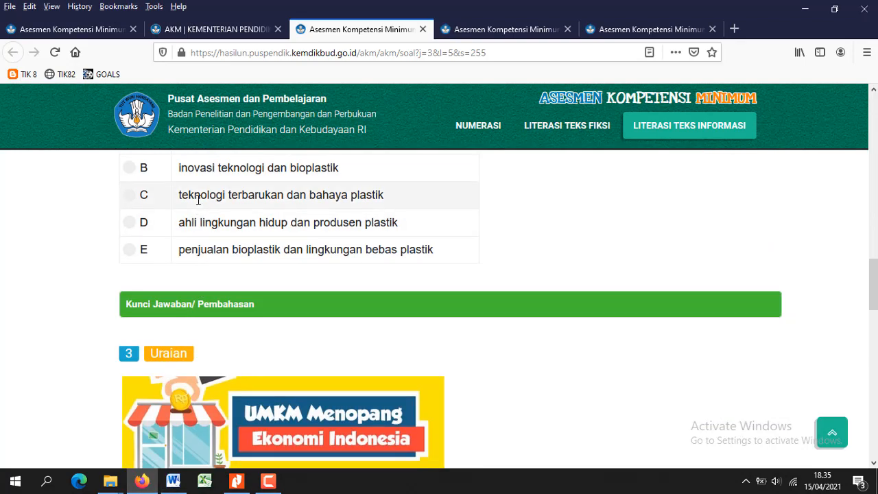
scroll(198, 200, up, 3)
double_click(189, 271)
click(190, 271)
double_click(190, 271)
click(190, 270)
drag(180, 271, 302, 272)
key(ctrl+c)
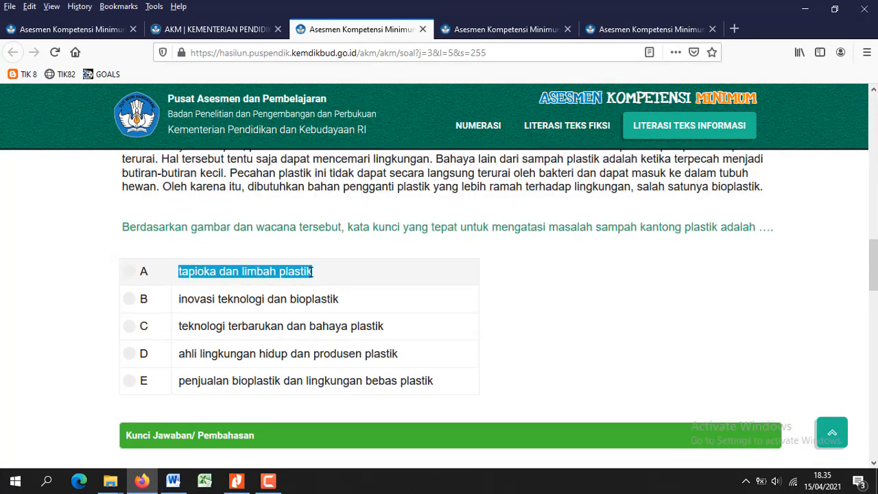
- Switch to Word and paste "tapioka dan limbah plastik" as text only into option A of question 1
click(173, 481)
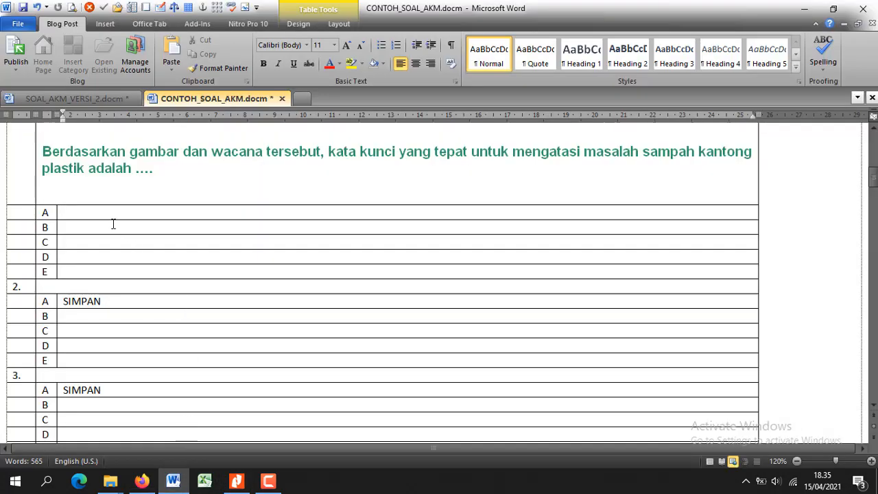
key(ctrl+v)
key(ctrl+z)
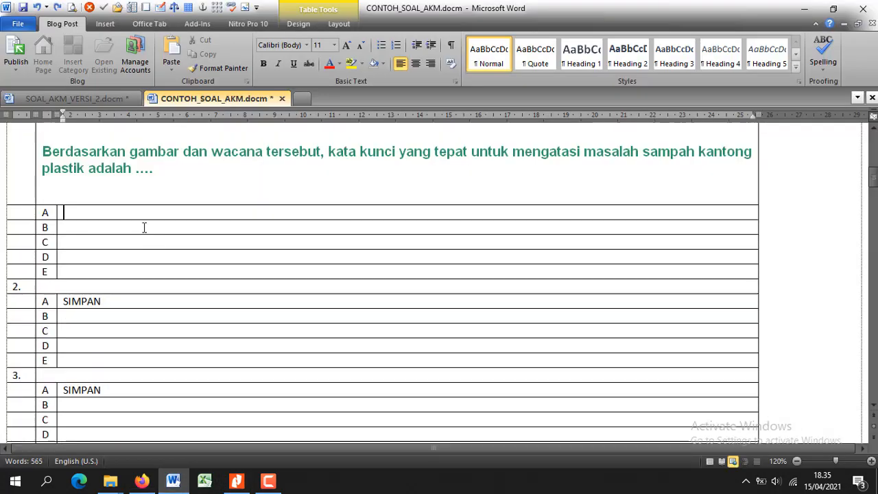
right_click(142, 217)
click(208, 216)
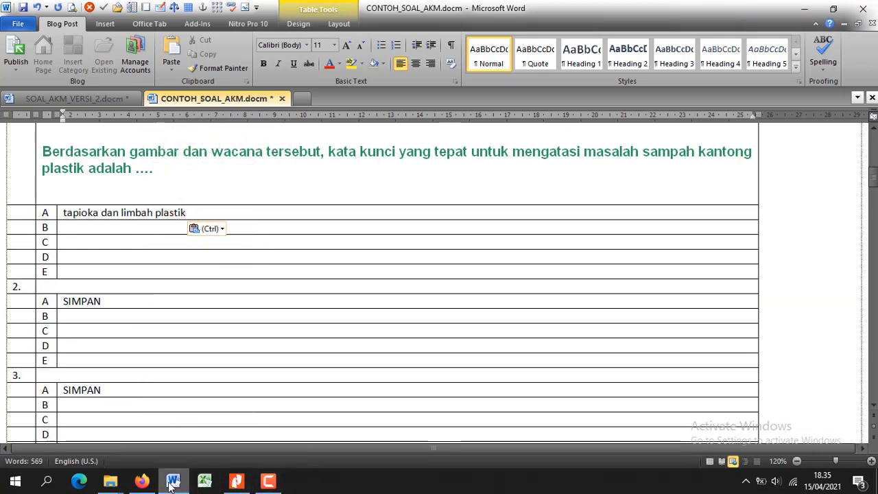
- Copy "inovasi teknologi dan bioplastik" from the Firefox page into option B of question 1 in Word, without the web formatting
click(143, 481)
drag(178, 303, 333, 300)
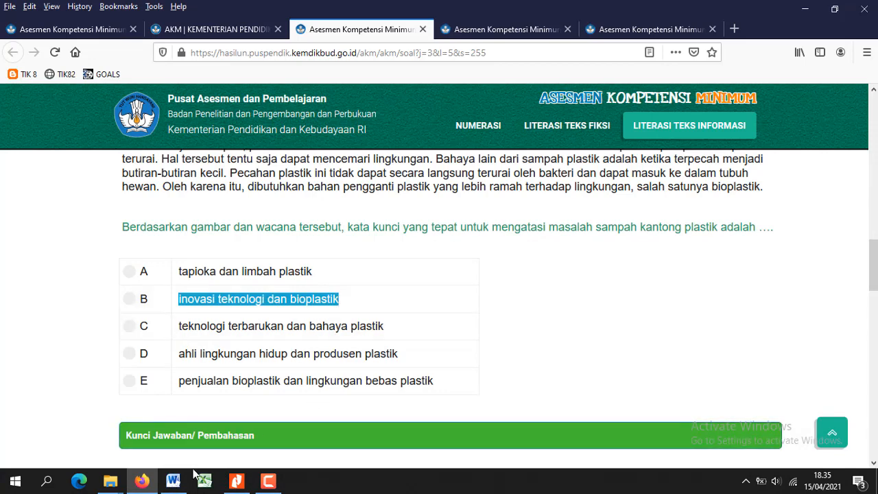
click(172, 481)
click(117, 231)
right_click(118, 231)
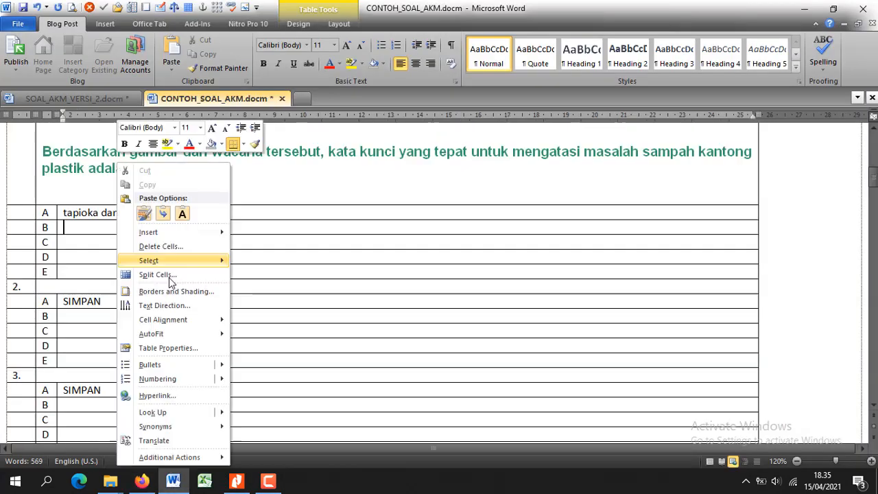
click(157, 210)
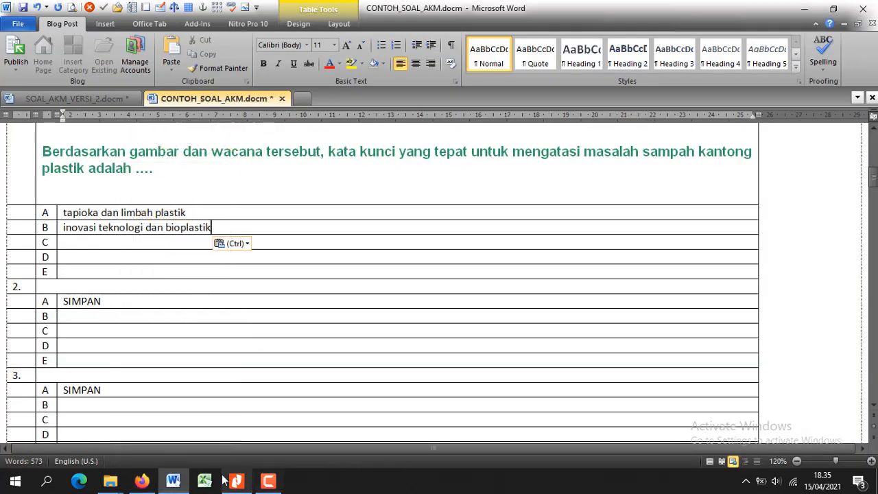
- Copy "teknologi terbarukan dan bahaya plastik" from the Firefox page into option C of question 1 in Word as text only
click(142, 481)
drag(176, 324, 399, 328)
key(ctrl+c)
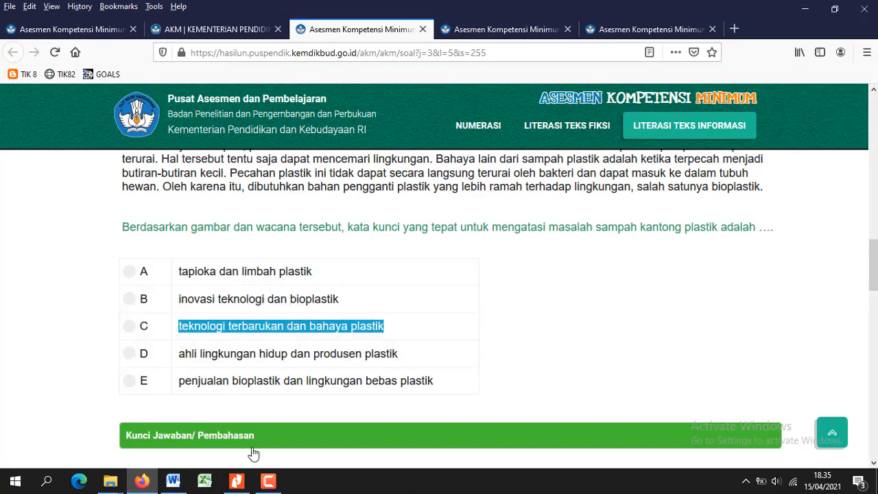
click(173, 480)
right_click(117, 246)
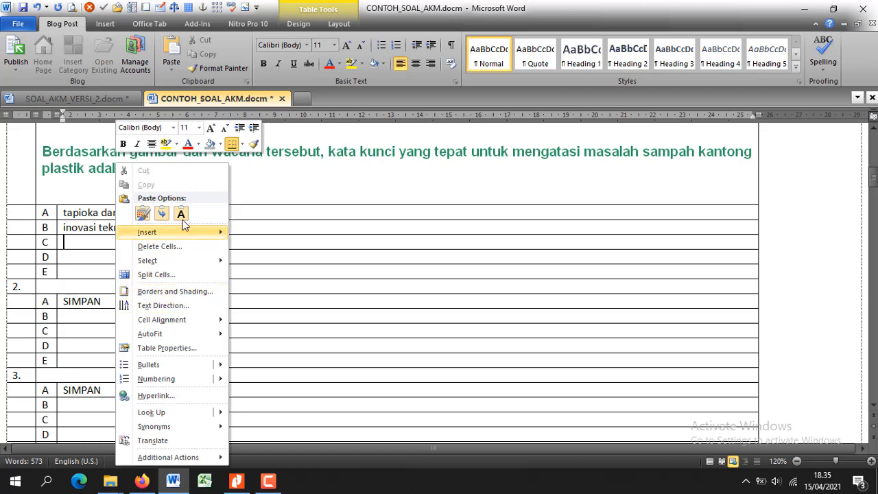
click(183, 209)
- Copy "ahli lingkungan hidup dan produsen plastik" from the Firefox page into option D of question 1 in Word as text only
click(142, 481)
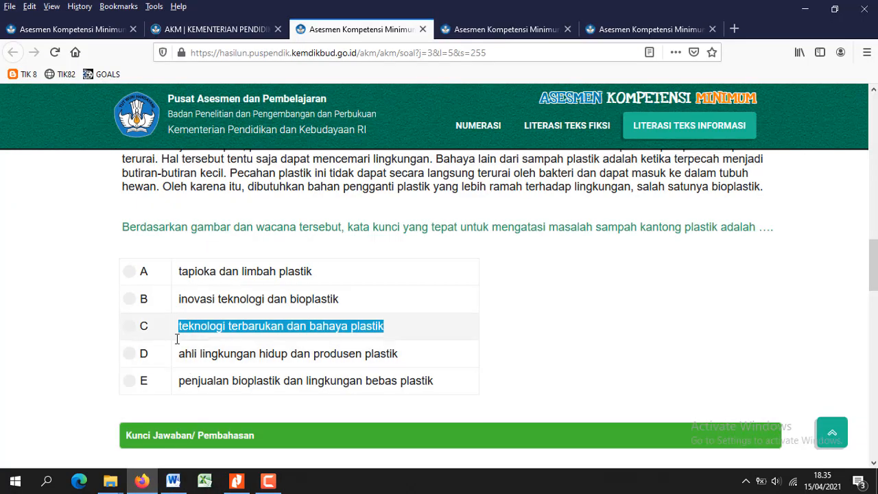
drag(180, 353, 407, 360)
key(ctrl+c)
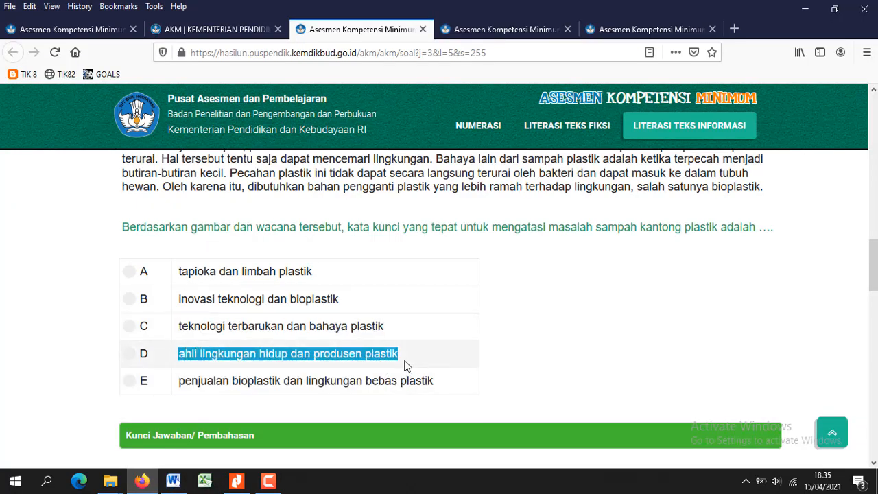
click(177, 481)
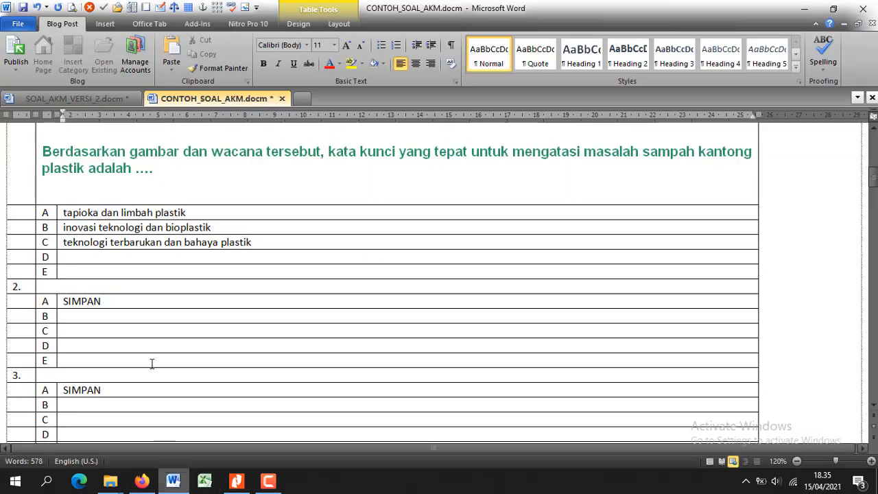
right_click(114, 257)
click(180, 212)
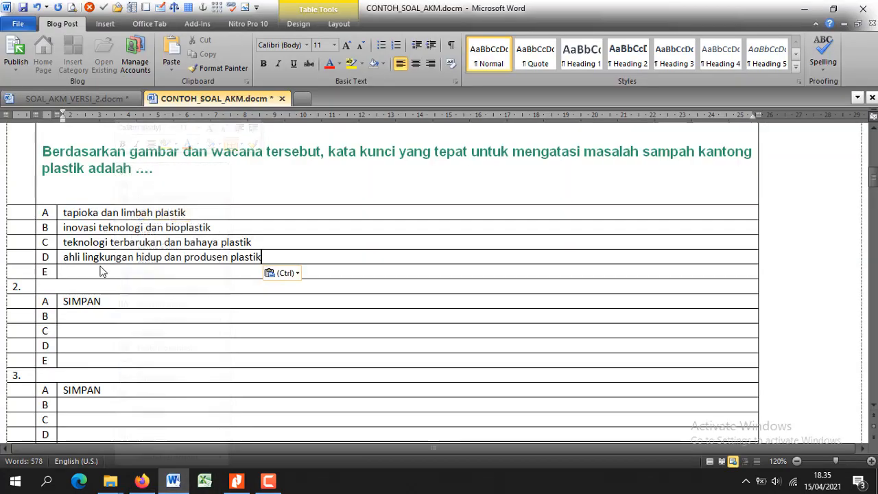
- Copy "penjualan bioplastik dan lingkungan bebas plastik" from the Firefox page into option E of question 1 in Word as text only
click(142, 481)
drag(178, 381, 459, 387)
key(ctrl+c)
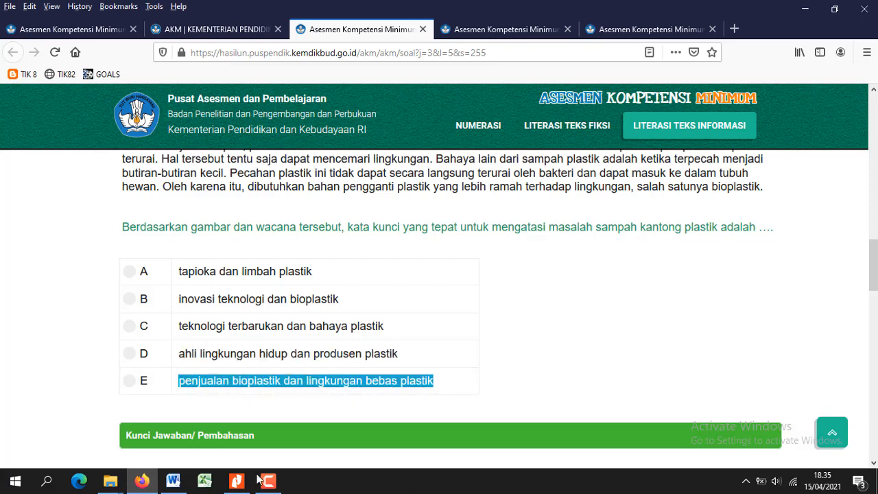
click(173, 481)
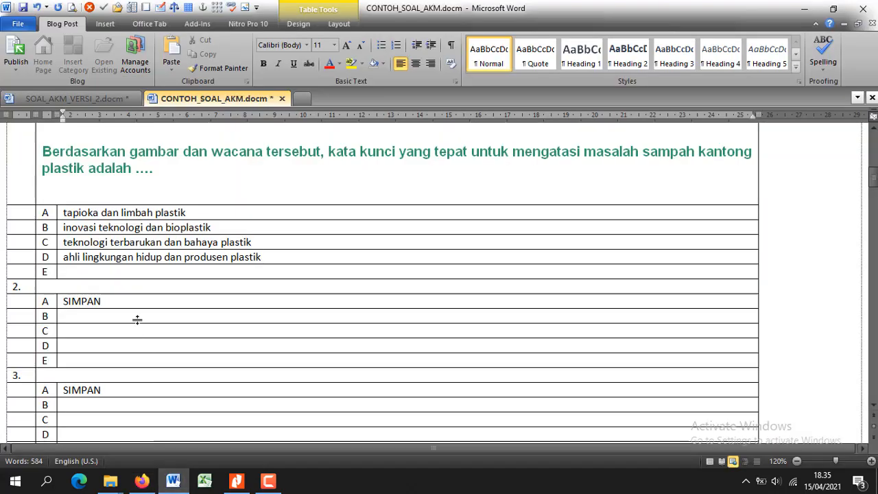
right_click(108, 272)
click(180, 156)
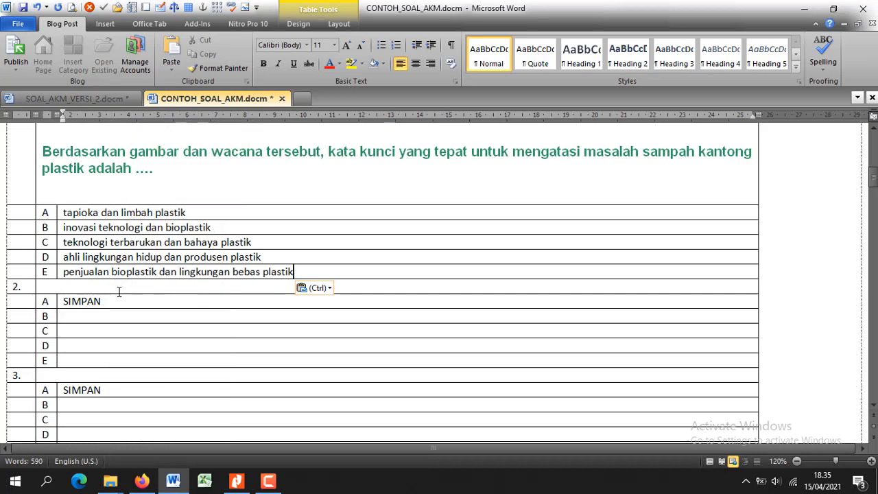
- Review the pasted passage and options of question 1 and the unfilled rows of the following questions
scroll(114, 268, up, 11)
scroll(114, 268, down, 5)
scroll(114, 268, down, 6)
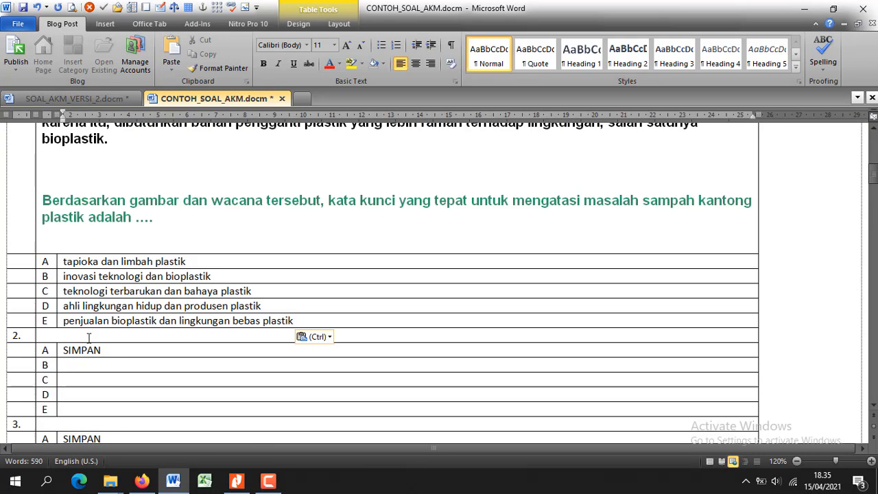
scroll(81, 344, down, 2)
scroll(83, 345, up, 5)
scroll(86, 316, down, 5)
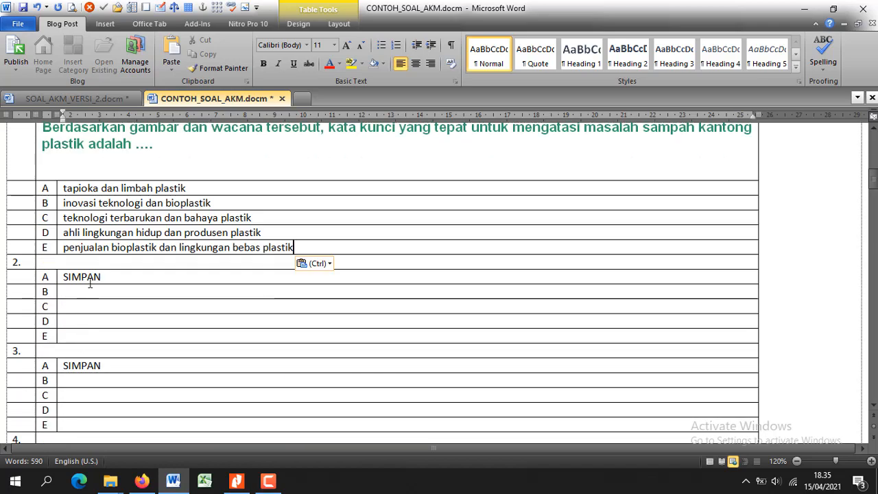
drag(119, 280, 73, 277)
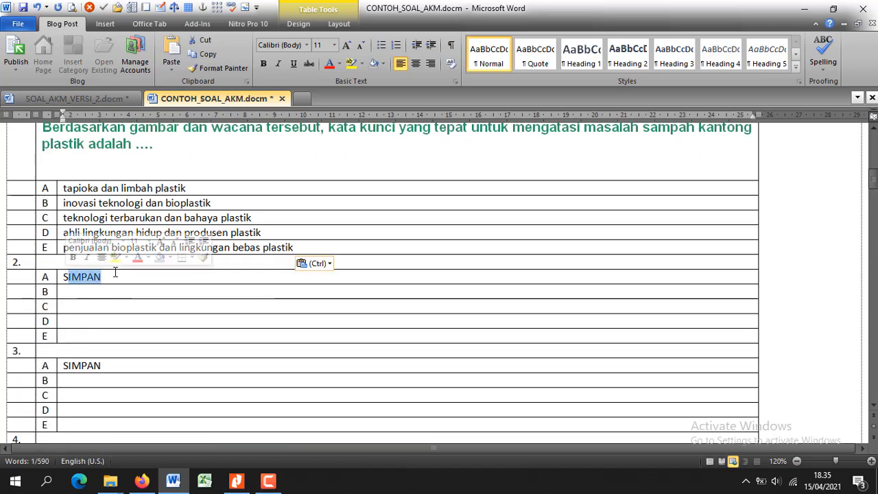
scroll(114, 270, up, 2)
scroll(110, 270, down, 1)
click(86, 295)
scroll(86, 296, up, 10)
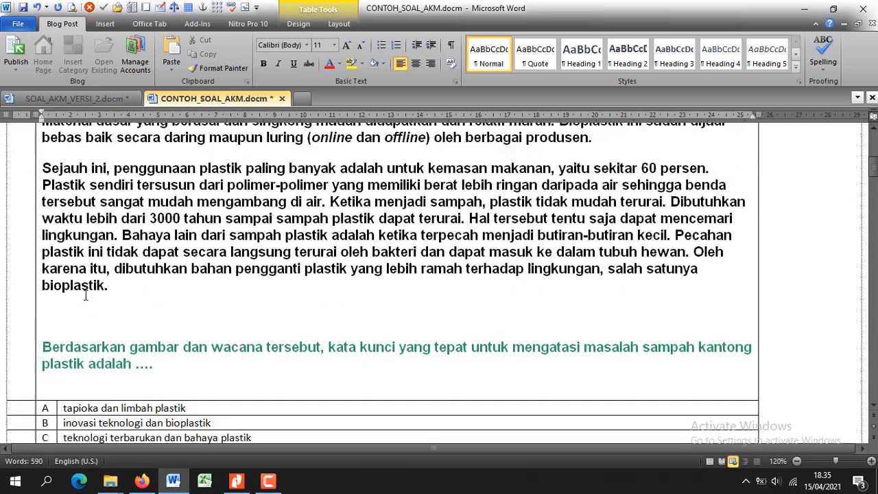
scroll(86, 302, down, 1)
scroll(86, 302, up, 1)
scroll(272, 340, down, 7)
scroll(271, 341, down, 5)
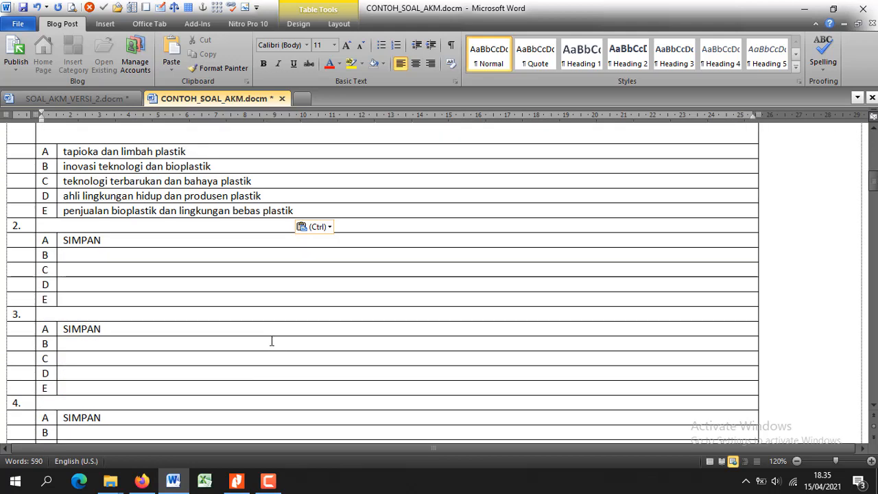
- Switch to Firefox and examine essay question 3, its UMKM infographic, passage and question, below the multiple-choice question already copied
click(141, 480)
scroll(234, 384, down, 15)
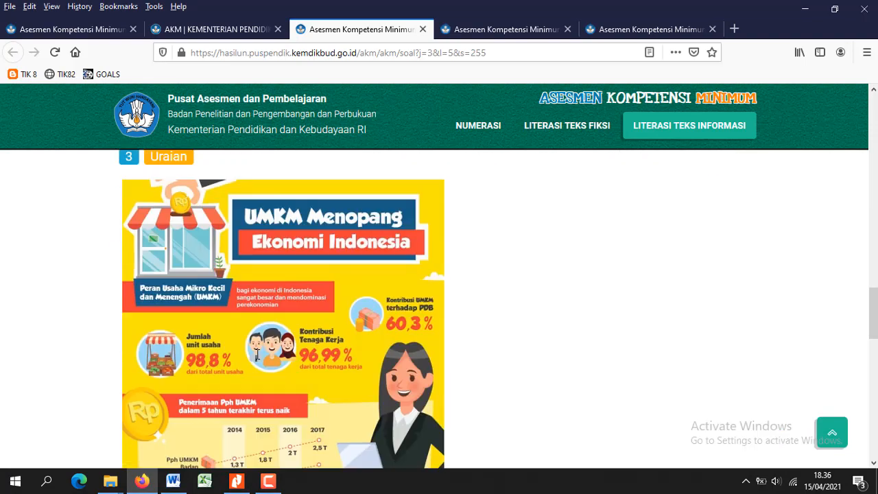
scroll(256, 355, up, 2)
scroll(261, 346, down, 2)
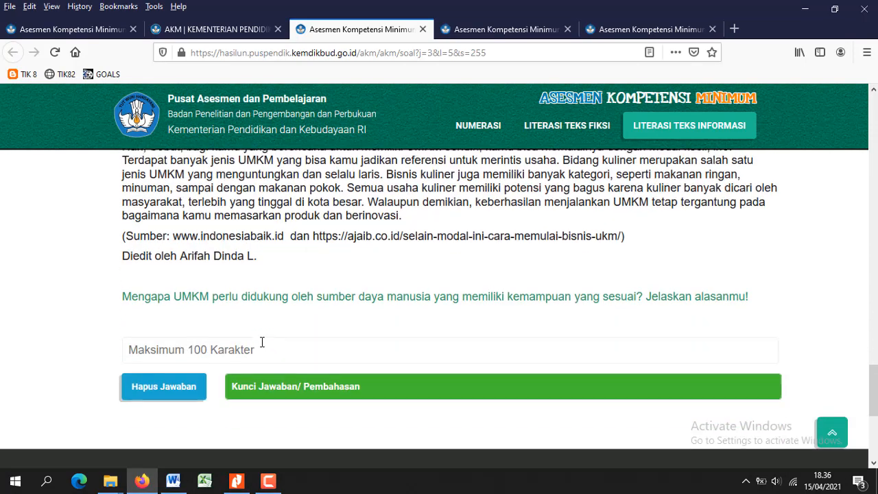
scroll(268, 295, up, 13)
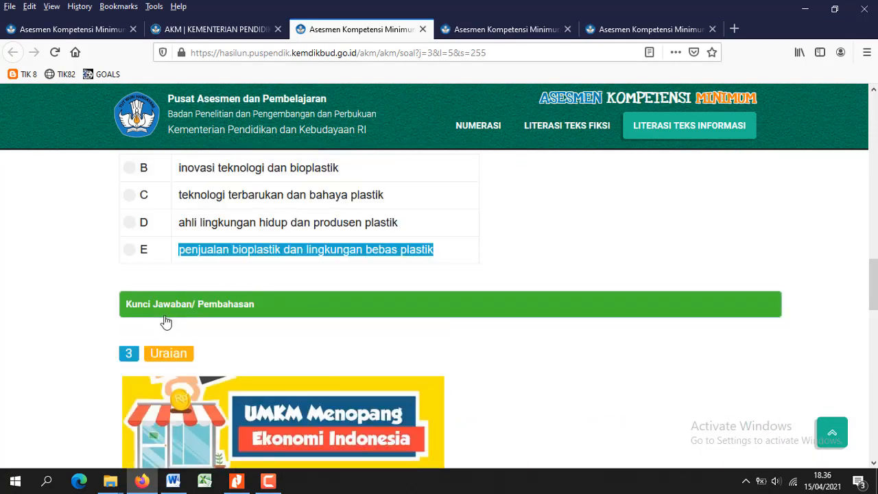
scroll(168, 320, down, 10)
scroll(169, 320, up, 2)
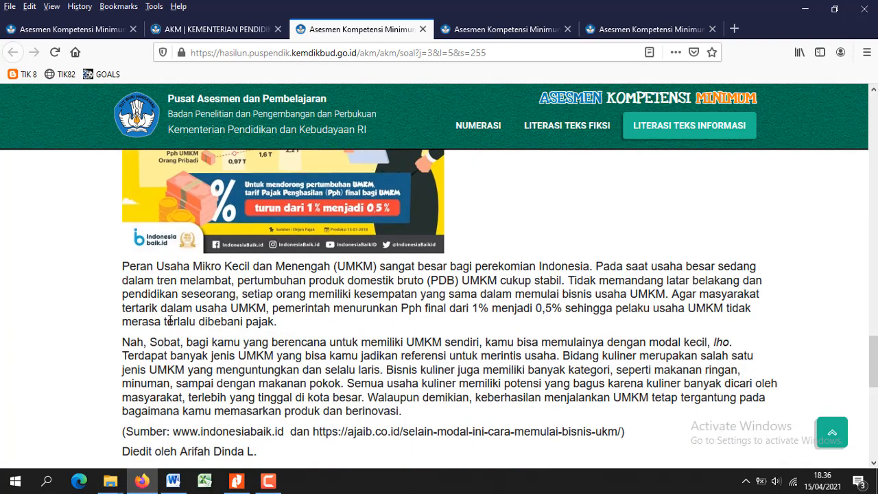
scroll(153, 273, up, 5)
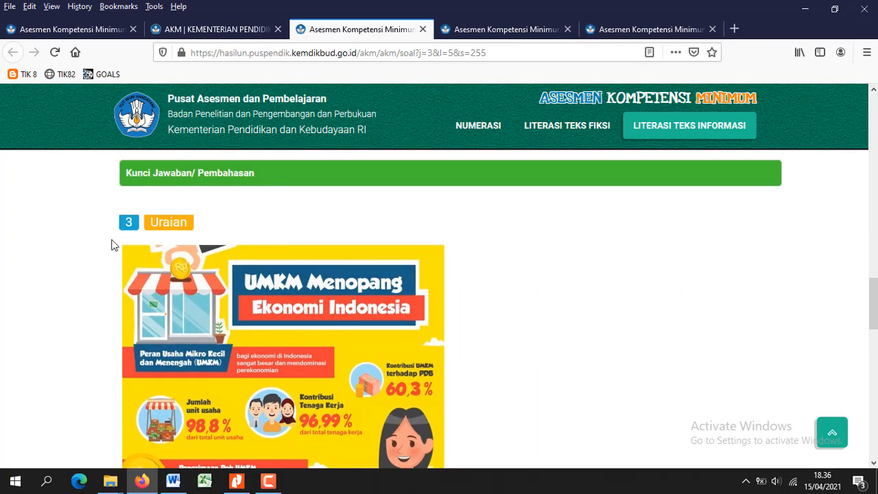
double_click(231, 225)
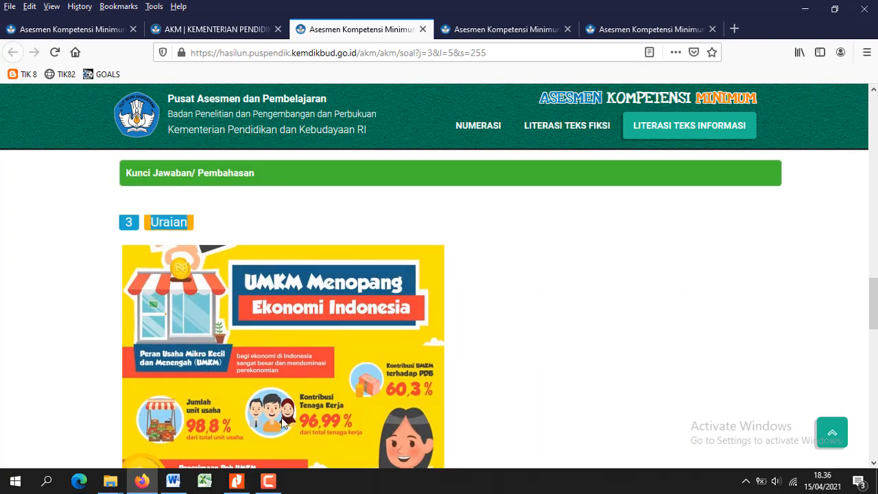
- Copy the essay question "Gerakan Nasional 1000 Startup Digital" from the s=259 assessment page into question 2 in Word, removing the trailing blank lines
click(457, 29)
scroll(337, 206, down, 5)
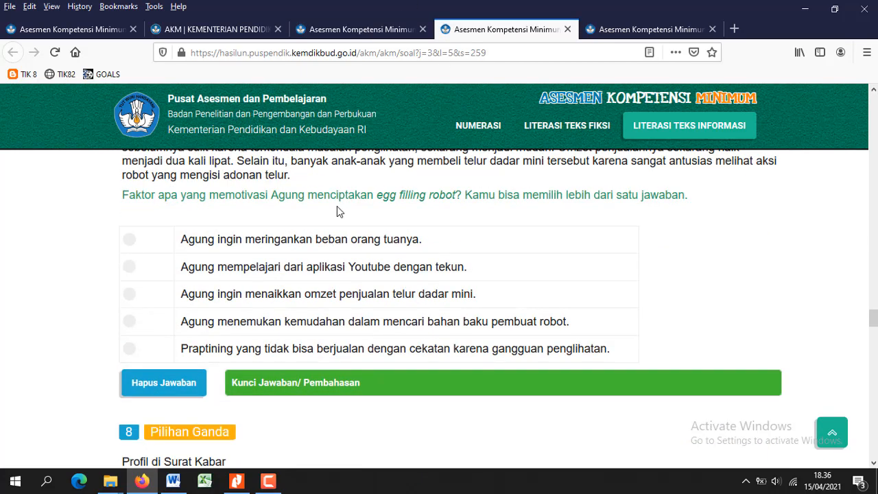
scroll(336, 211, down, 20)
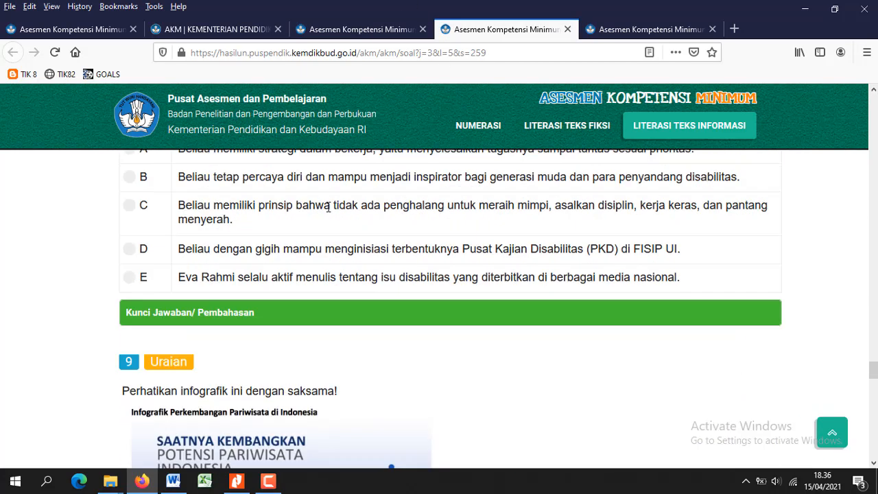
scroll(327, 208, down, 20)
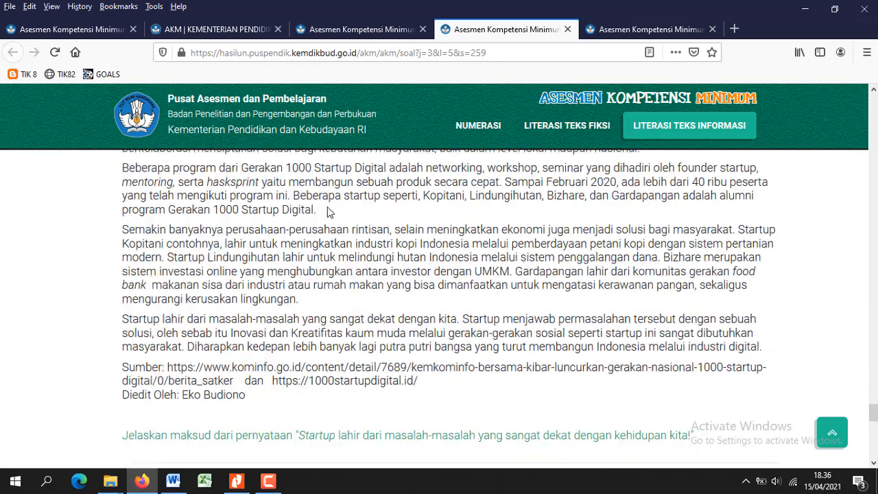
scroll(327, 212, up, 10)
scroll(130, 295, down, 3)
drag(124, 256, 683, 398)
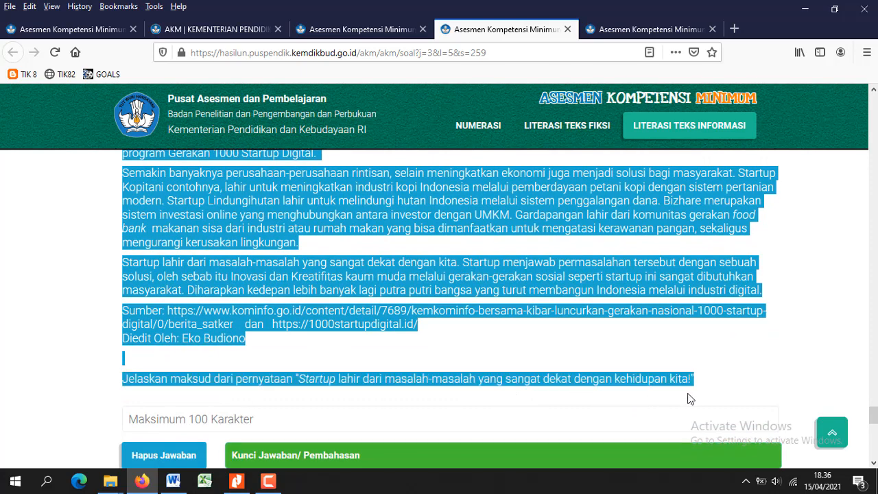
click(173, 481)
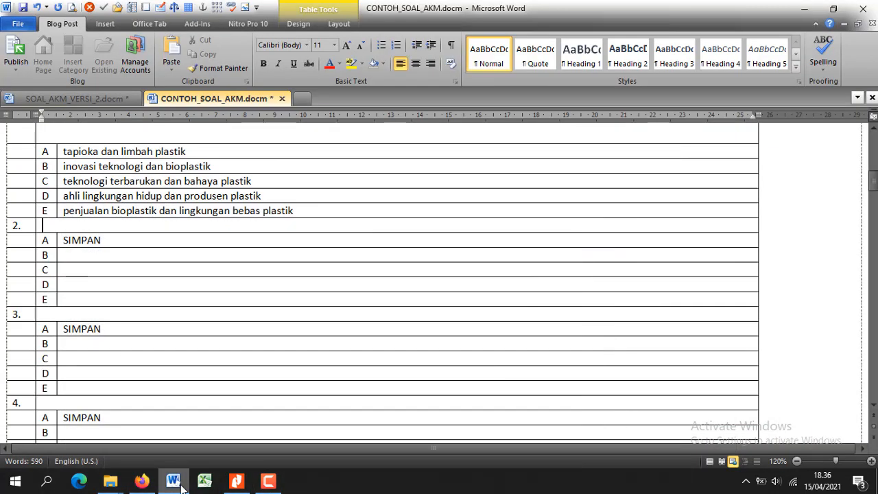
click(56, 227)
key(ctrl+v)
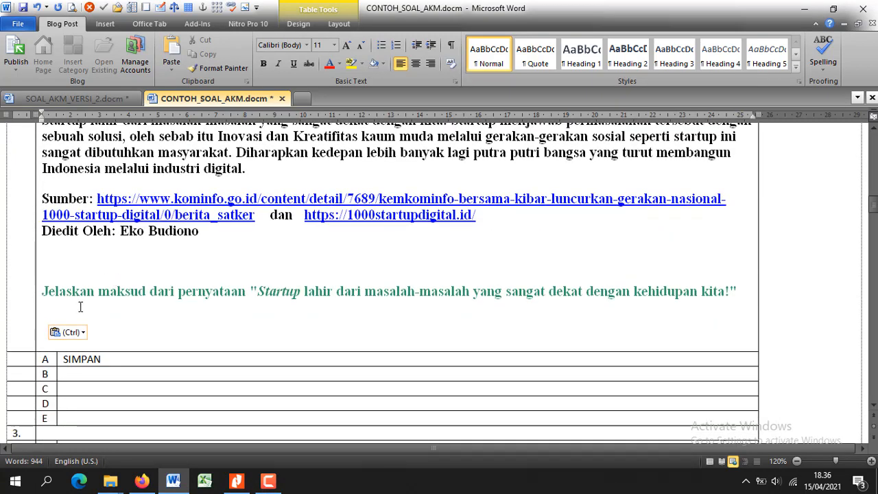
key(BackSpace)
scroll(99, 285, down, 3)
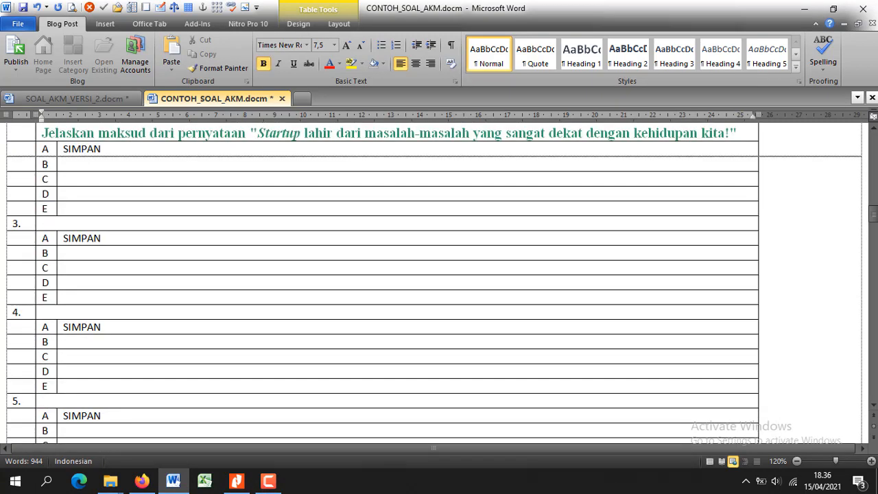
- Replace the SIMPAN placeholder in option A of question 2 with a line of underscores
scroll(100, 284, up, 2)
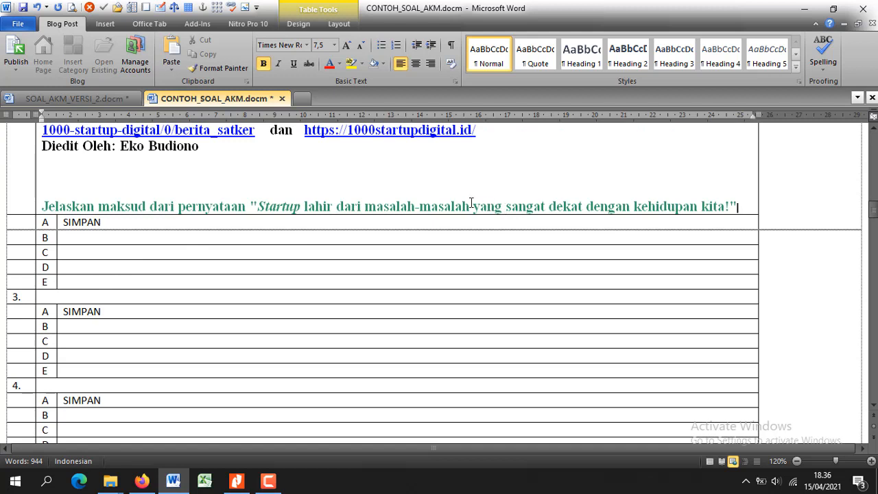
drag(111, 222, 62, 221)
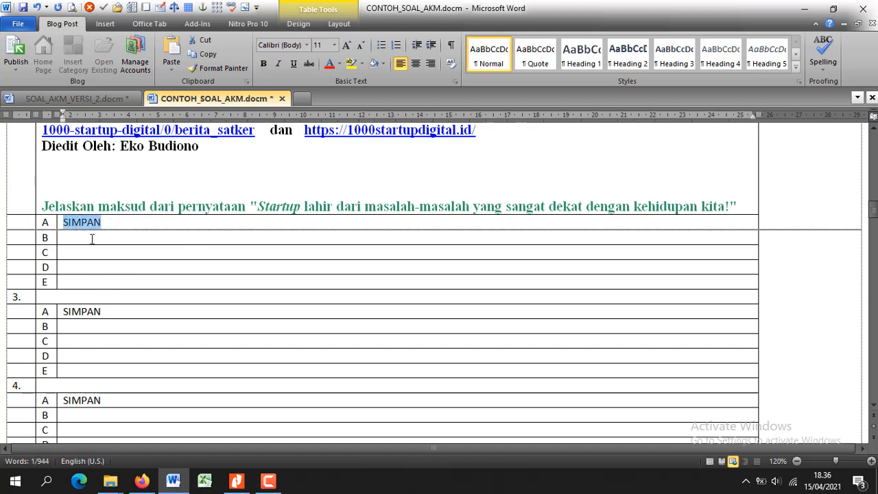
text(__________)
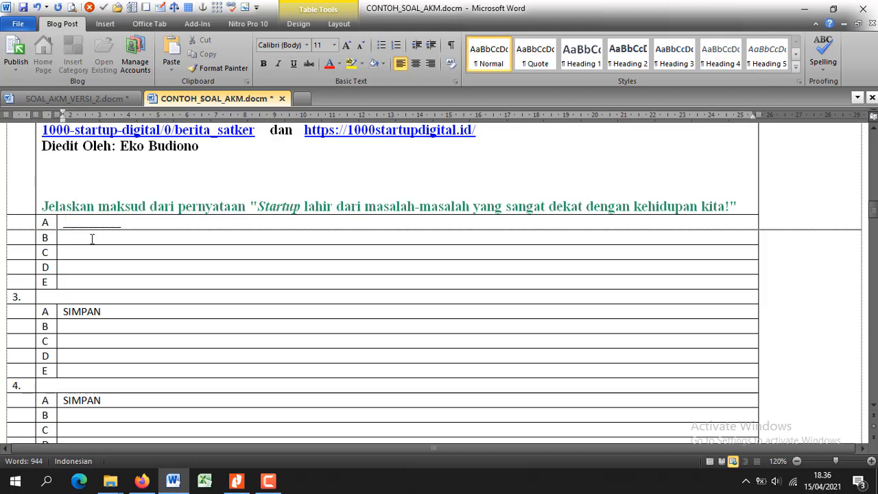
- Compare question 2 in Word with essay question 10 on the Firefox page, from the passage to the answer field
scroll(146, 239, up, 15)
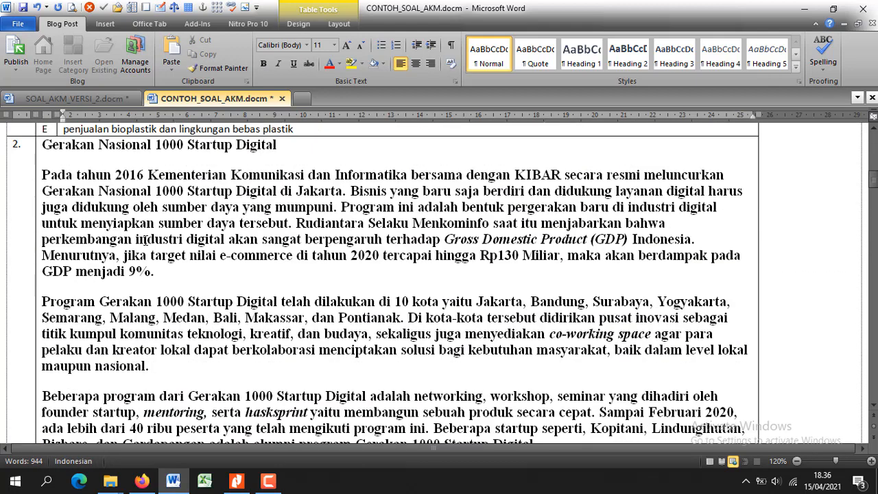
click(142, 481)
scroll(279, 298, down, 4)
click(267, 229)
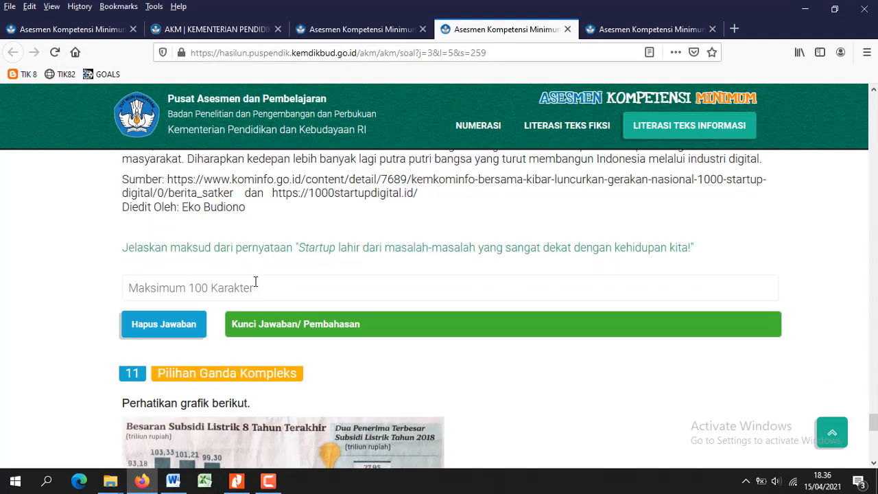
scroll(265, 281, up, 10)
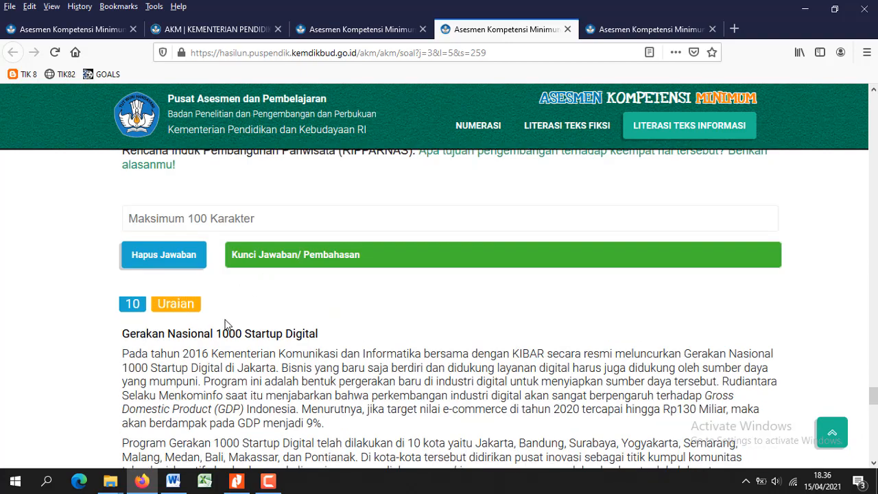
scroll(226, 324, down, 6)
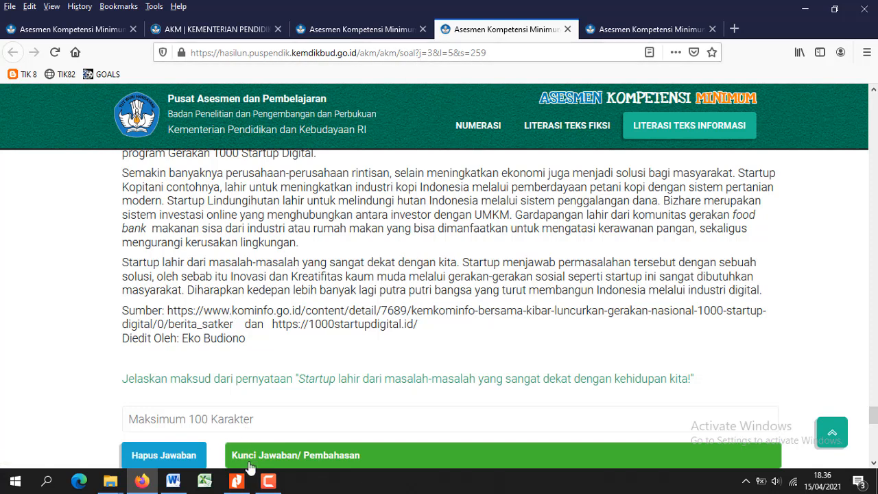
click(185, 476)
scroll(177, 284, down, 5)
scroll(177, 284, up, 12)
scroll(177, 284, down, 10)
scroll(177, 284, up, 3)
scroll(177, 284, down, 2)
scroll(176, 284, down, 18)
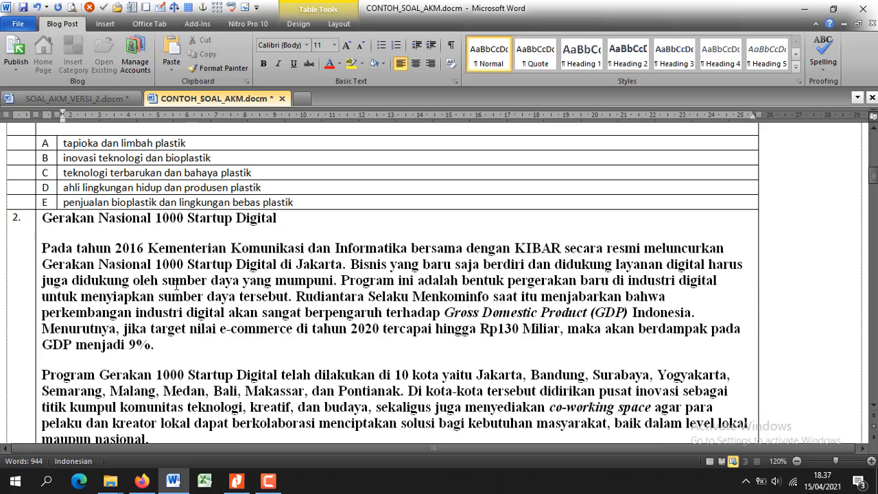
scroll(176, 284, down, 4)
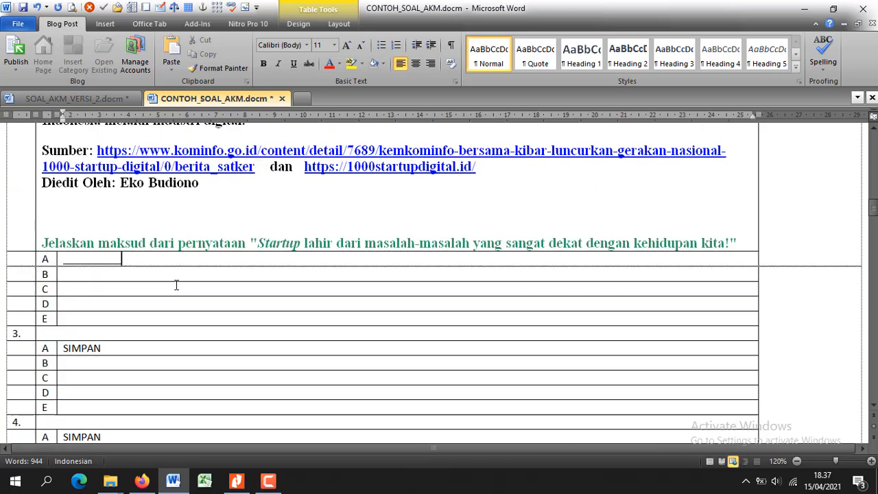
- Search the questions on the Firefox assessment page for a complex multiple-choice question with true/false statements
click(142, 480)
scroll(297, 259, up, 3)
scroll(296, 259, up, 20)
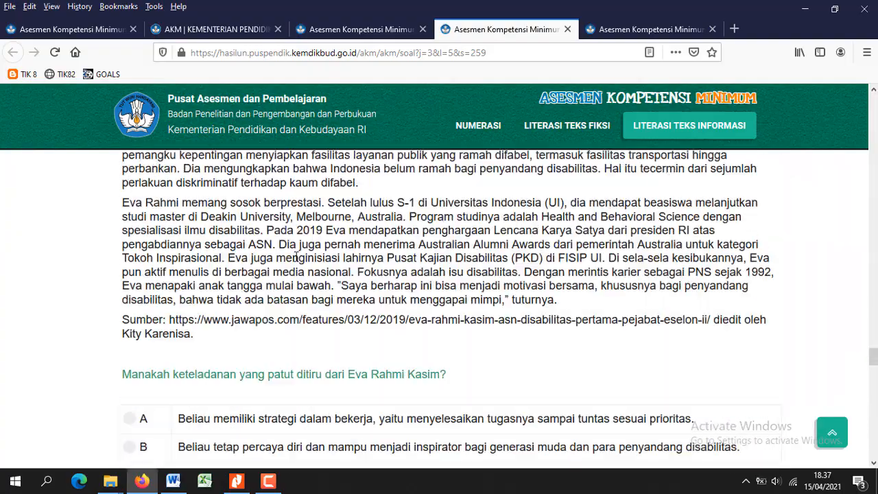
scroll(296, 257, up, 20)
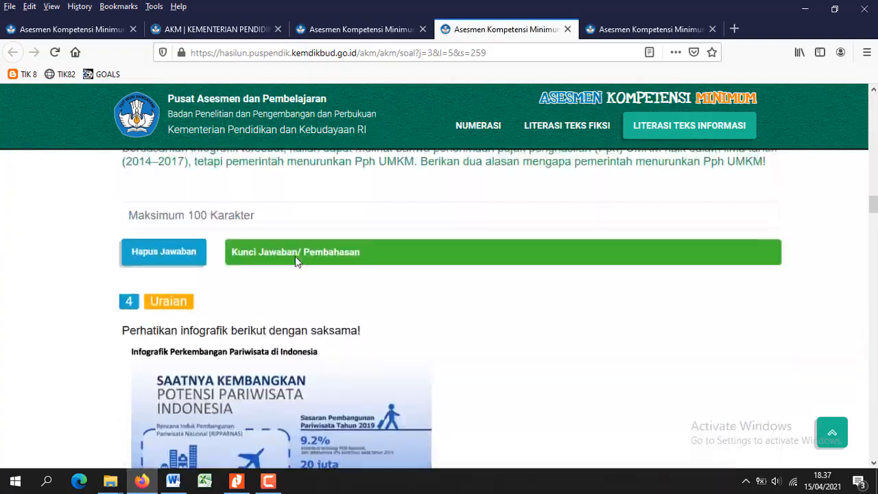
scroll(295, 256, down, 8)
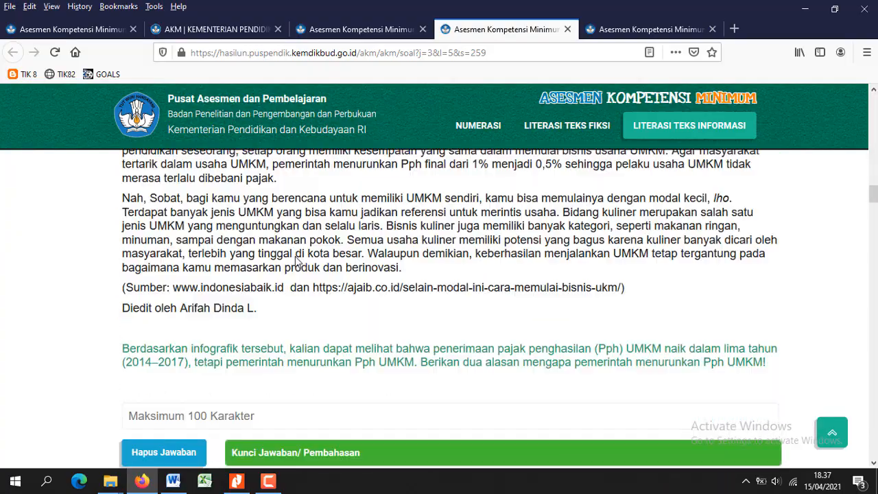
scroll(295, 257, up, 20)
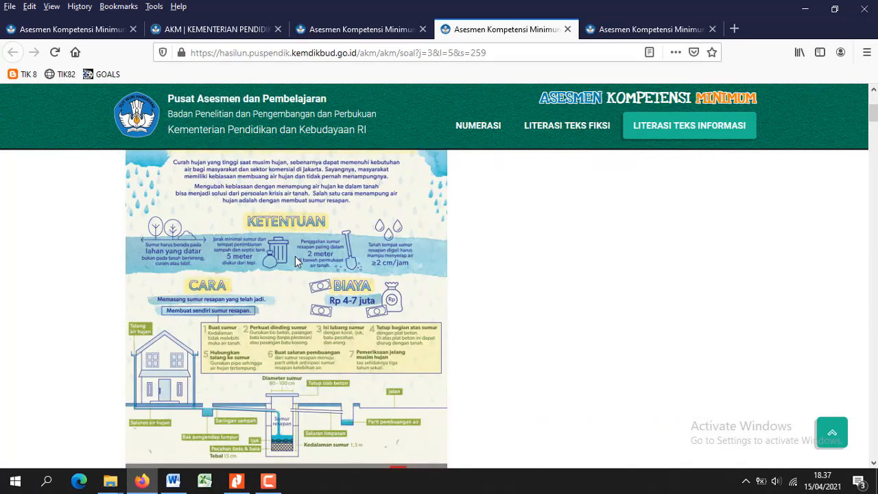
scroll(295, 256, down, 15)
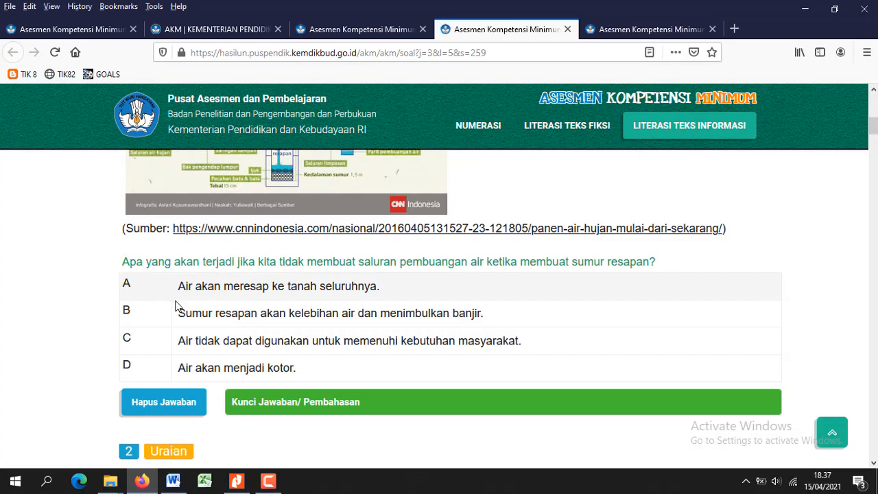
scroll(175, 305, down, 15)
scroll(177, 305, down, 15)
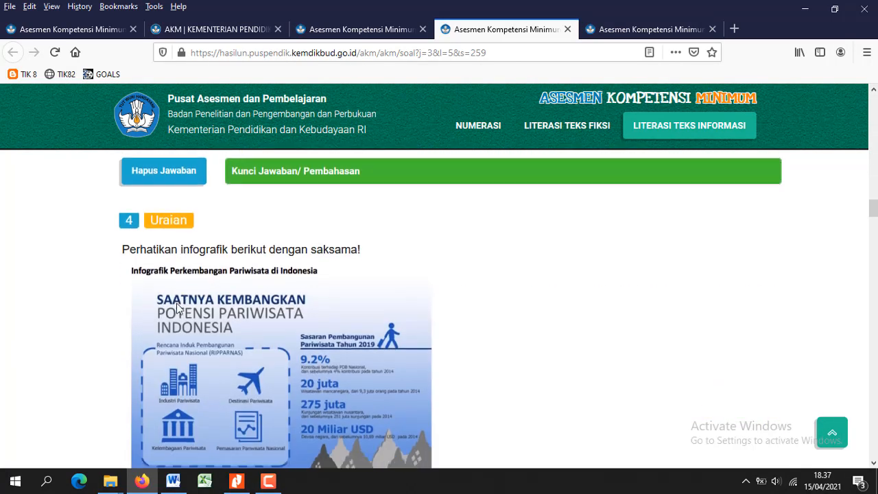
scroll(176, 308, down, 15)
scroll(176, 308, down, 12)
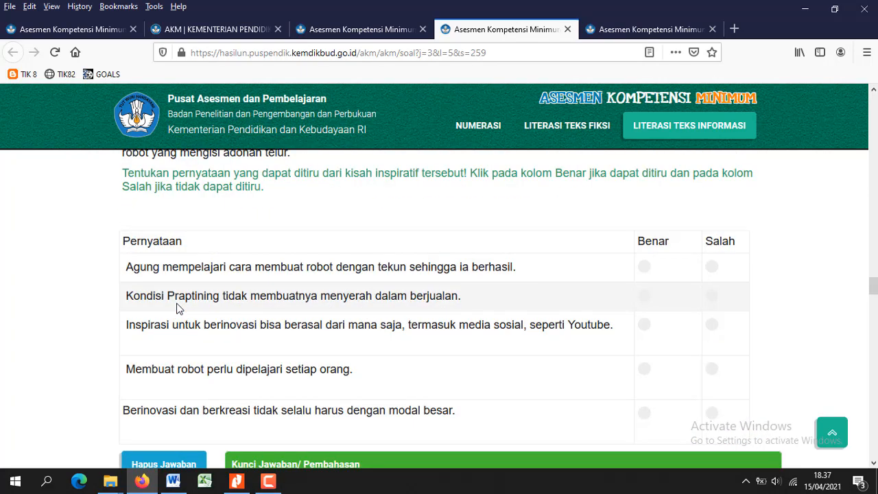
- Copy the "Bantu Ibunya Jualan, Pemuda Ini Ciptakan Robot Unik" passage and instruction of web question 6 into question 3 in Word
scroll(176, 308, up, 8)
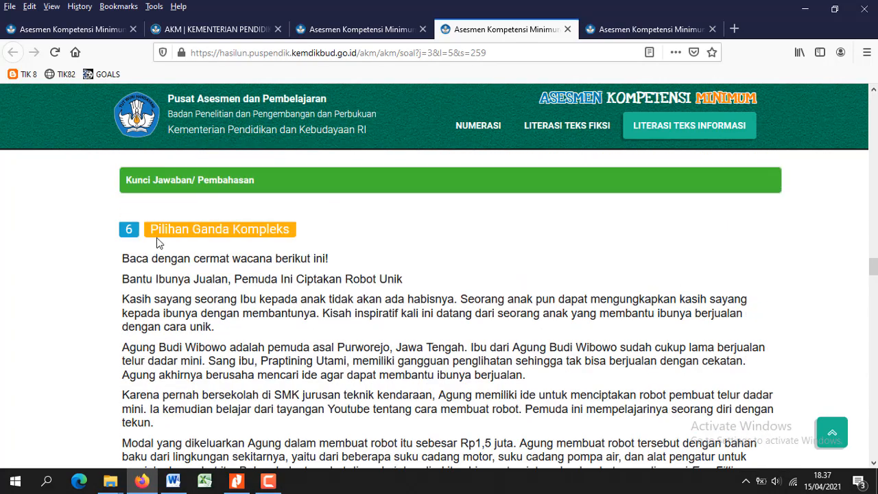
drag(123, 259, 302, 361)
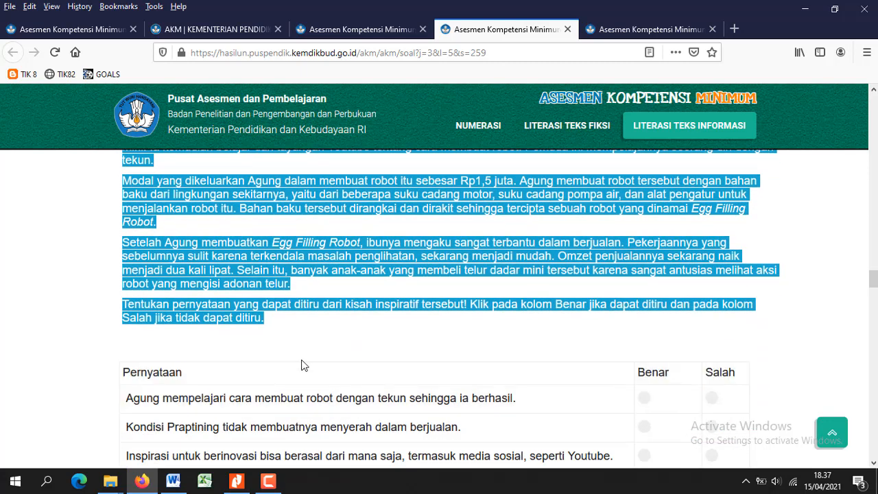
scroll(313, 341, down, 3)
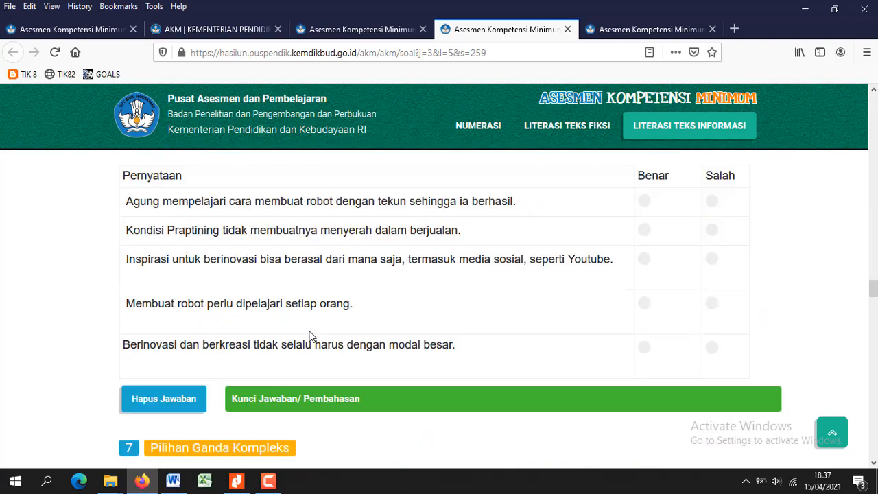
scroll(304, 331, up, 3)
scroll(304, 331, down, 2)
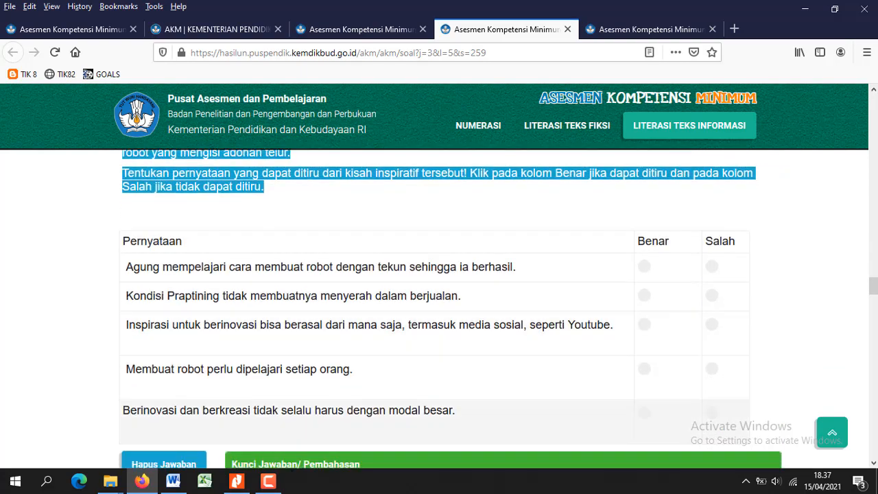
click(173, 481)
key(ctrl+v)
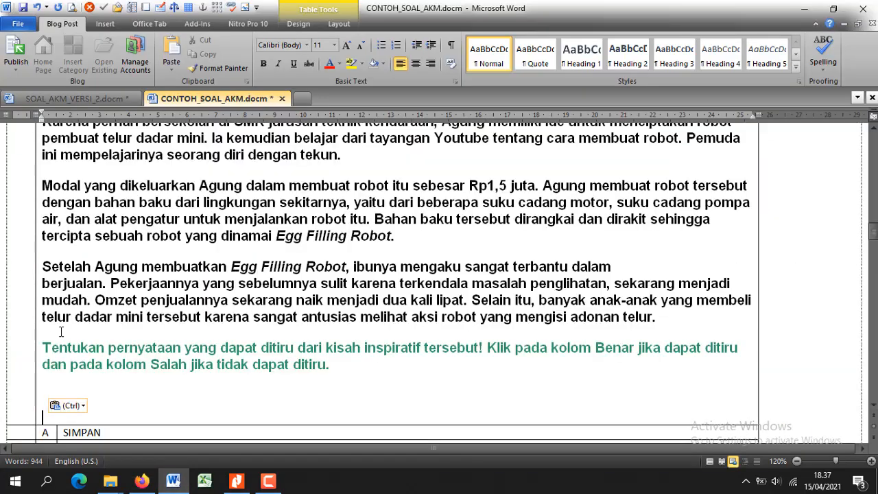
scroll(129, 317, down, 1)
click(50, 319)
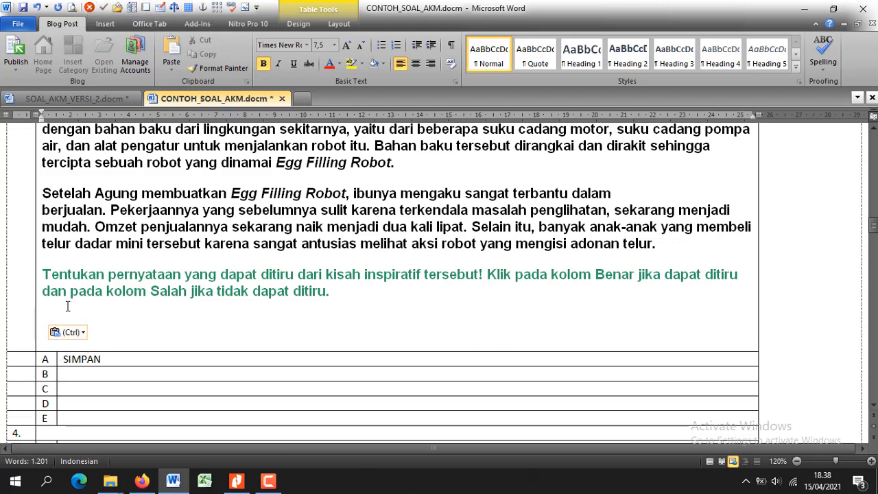
- Insert a PERNYATAAN/BENAR/SALAH table below the instruction of question 3, with question number 3 and 5 statements
click(90, 8)
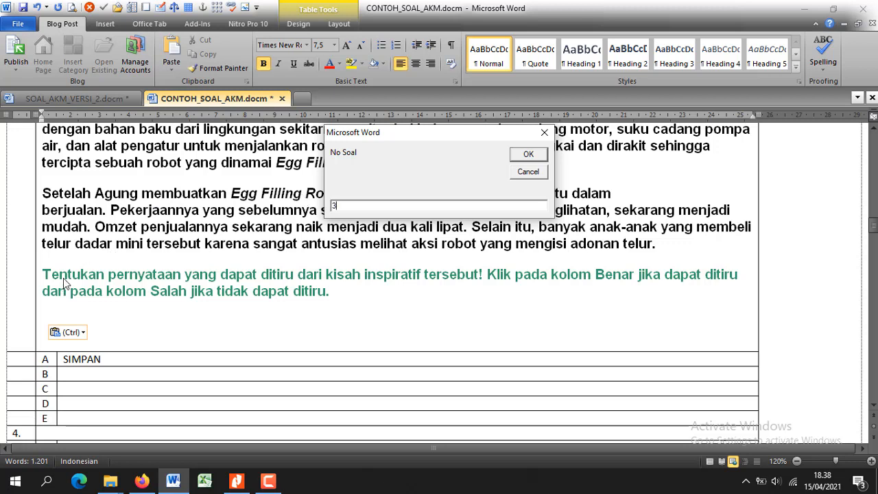
click(522, 163)
click(136, 482)
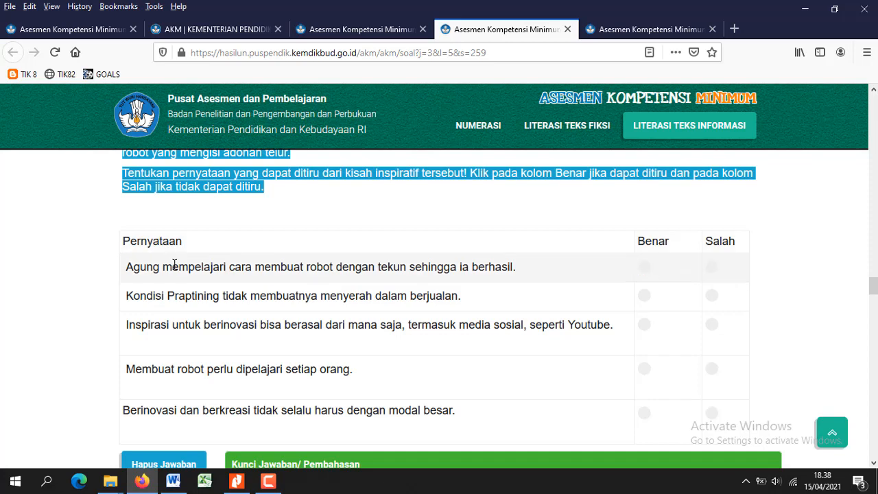
click(173, 483)
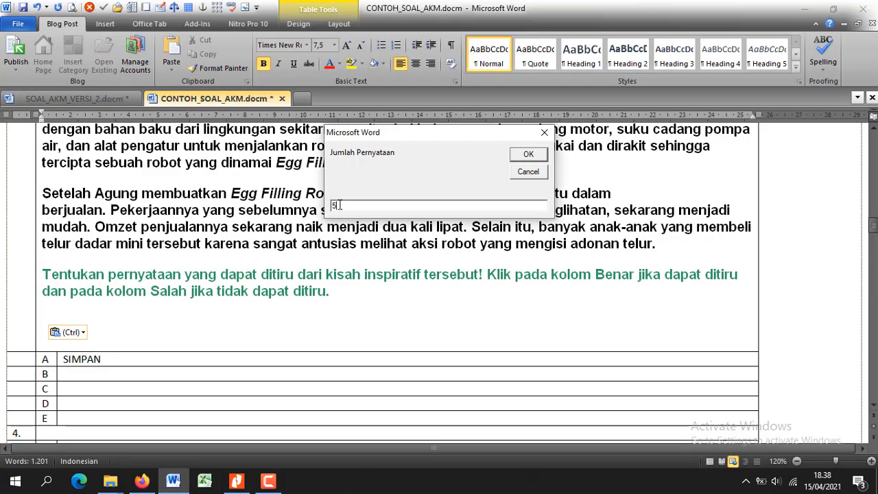
click(527, 154)
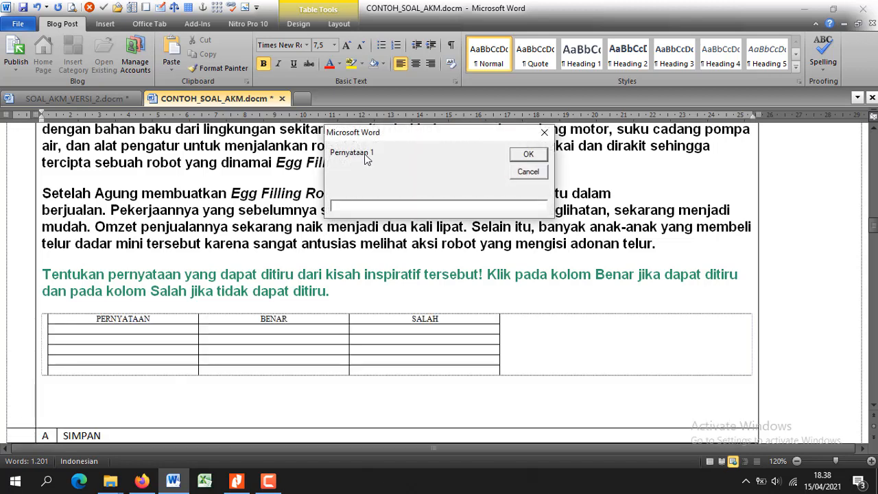
- Copy the first statement of web question 6, about diligently learning to make a robot, into Word as Pernyataan 1, without its full stop
click(142, 481)
scroll(126, 202, down, 3)
drag(127, 206, 519, 212)
key(ctrl+c)
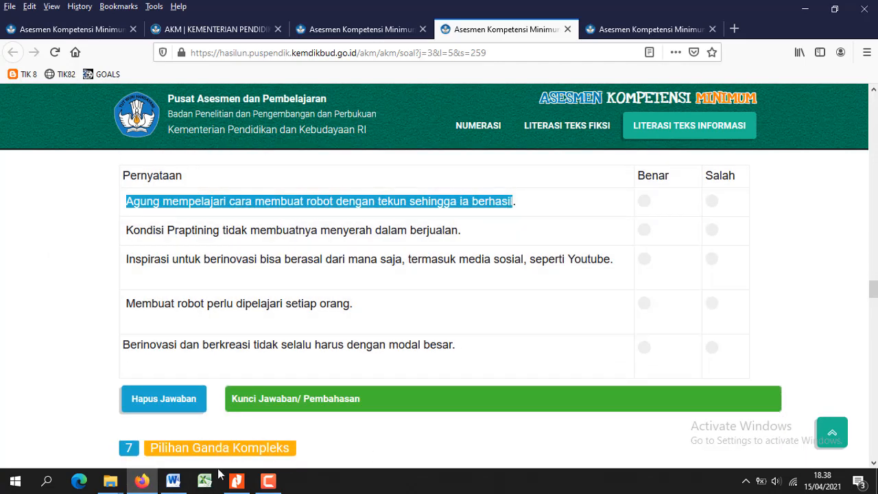
click(173, 481)
key(ctrl+v)
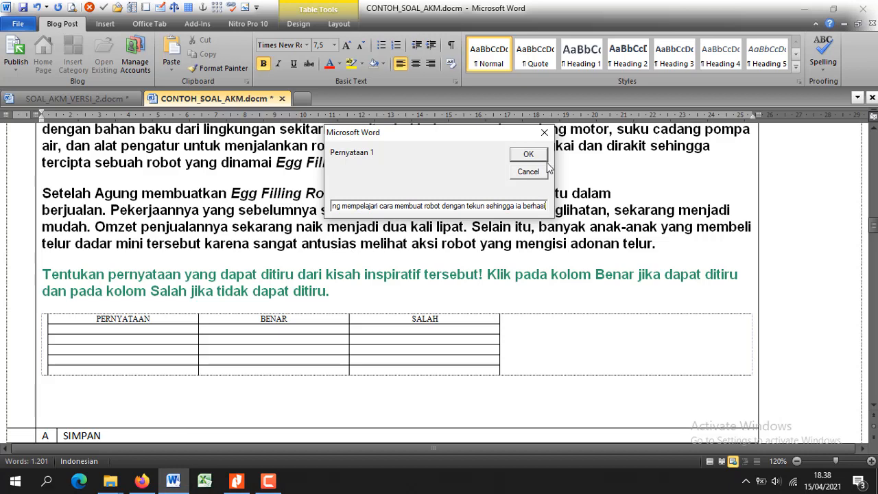
click(541, 155)
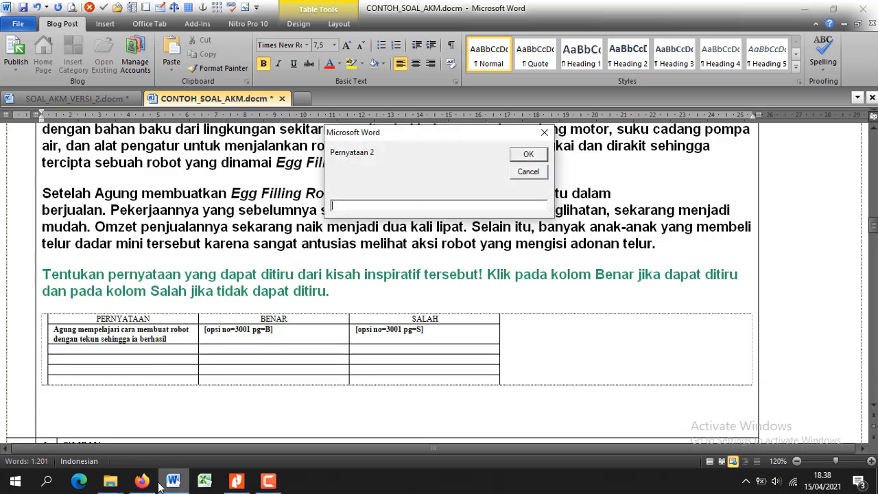
- Copy the second statement of web question 6, about not giving up on selling, into Word as Pernyataan 2
click(142, 481)
drag(128, 230, 440, 245)
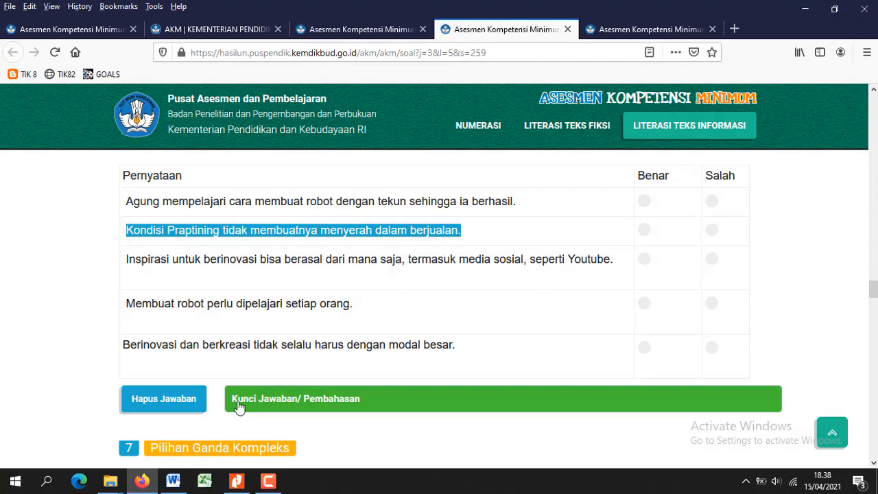
click(173, 482)
text(Kondisi Praptining tidak membuatnya menyerah dalam berjualan.)
click(531, 158)
- Copy "Inspirasi untuk berinovasi bisa berasal dari mana saja, termasuk media sosial, seperti Youtube." from web question 6 into Word as Pernyataan 3
click(142, 481)
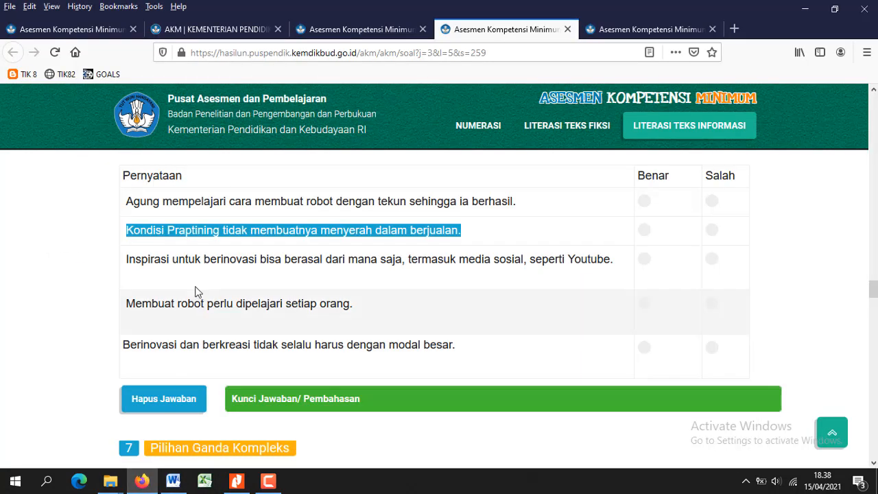
drag(120, 260, 614, 257)
key(ctrl+c)
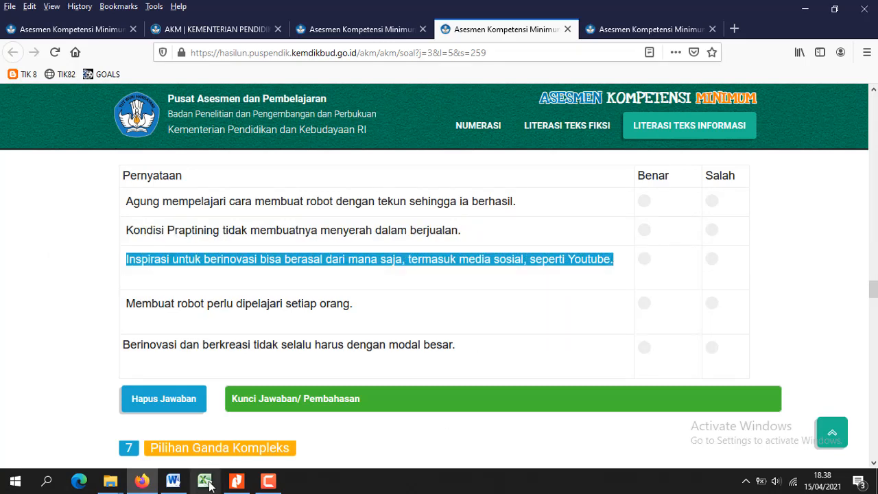
click(173, 481)
key(ctrl+v)
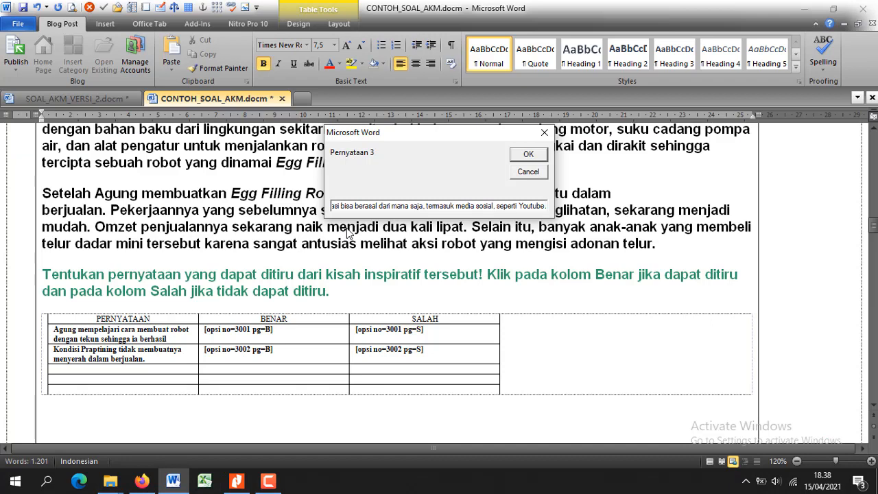
key(Return)
- Copy "Membuat robot perlu dipelajari setiap orang" from web question 6 into Word as Pernyataan 4
click(141, 482)
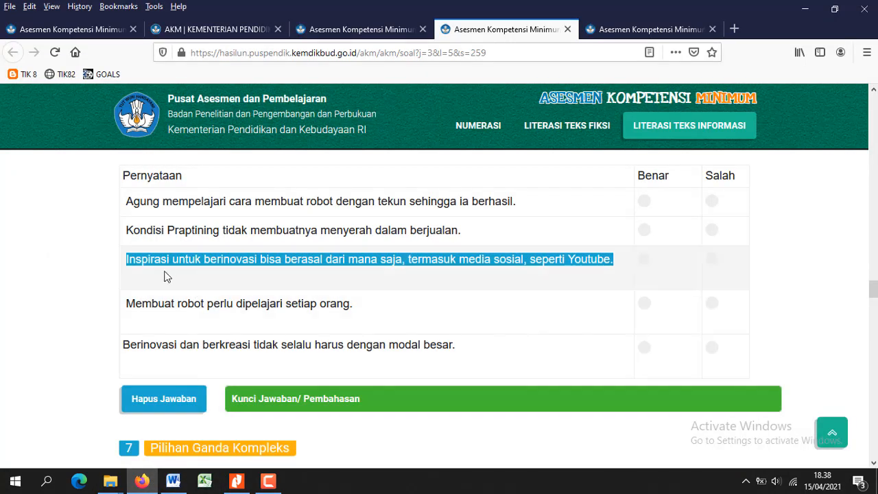
drag(127, 303, 350, 310)
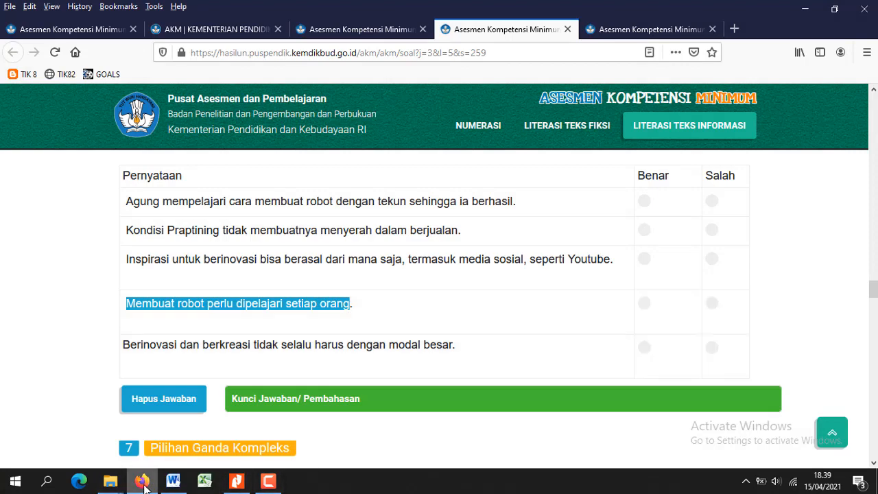
click(143, 482)
key(ctrl+v)
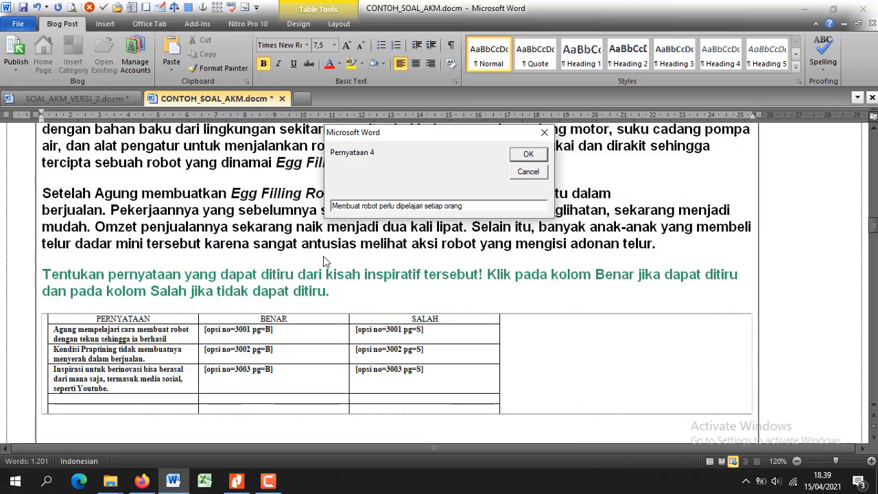
key(Return)
- Copy "Berinovasi dan berkreasi tidak selalu harus dengan modal besar." from web question 6 into Word as Pernyataan 5
click(143, 481)
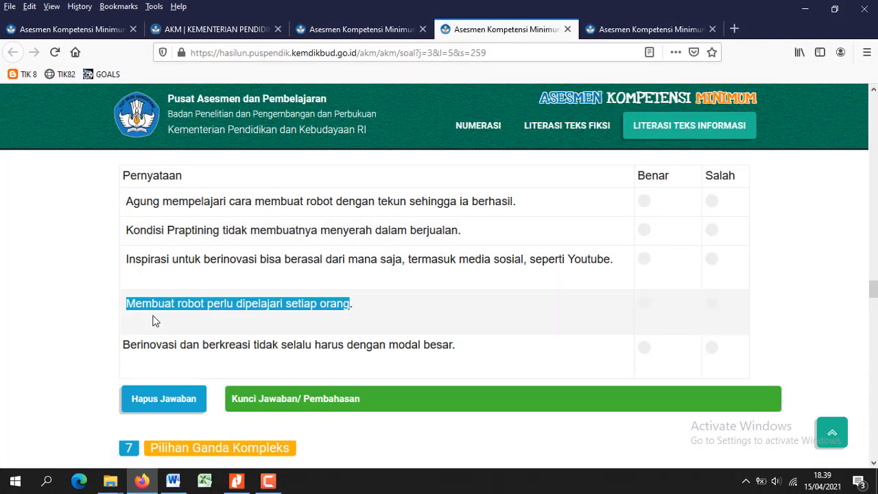
drag(124, 346, 451, 346)
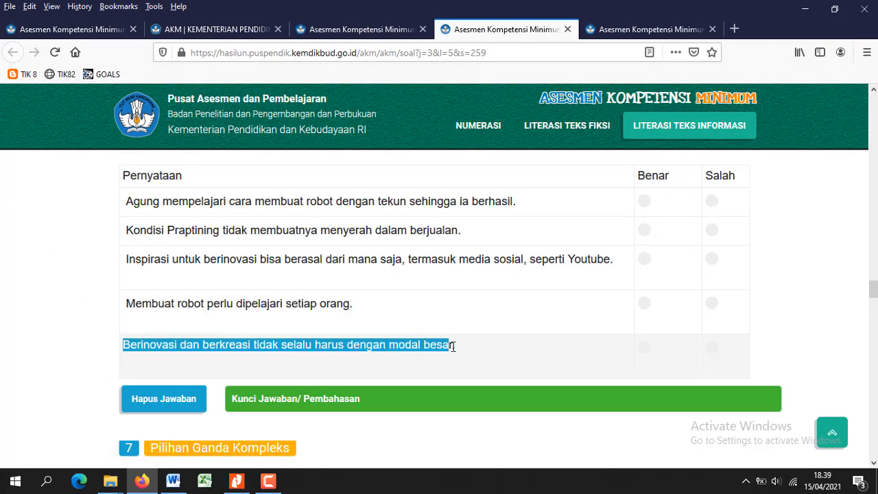
click(173, 482)
key(ctrl+v)
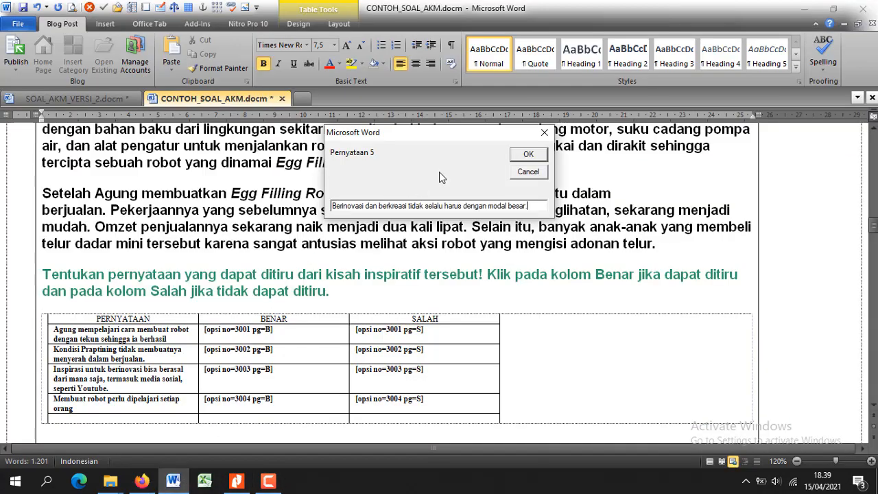
click(525, 153)
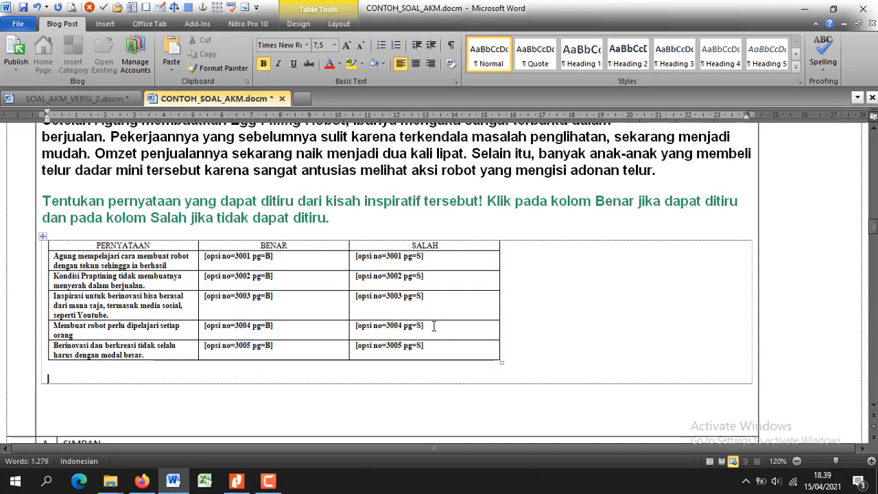
- Review question 3 from its passage to the statement table and delete the empty paragraph directly beneath that table
scroll(434, 326, up, 10)
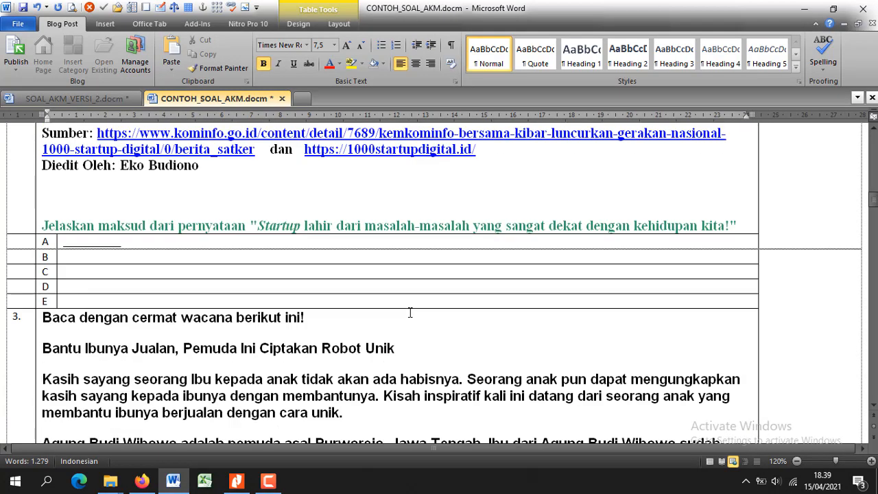
scroll(410, 314, down, 3)
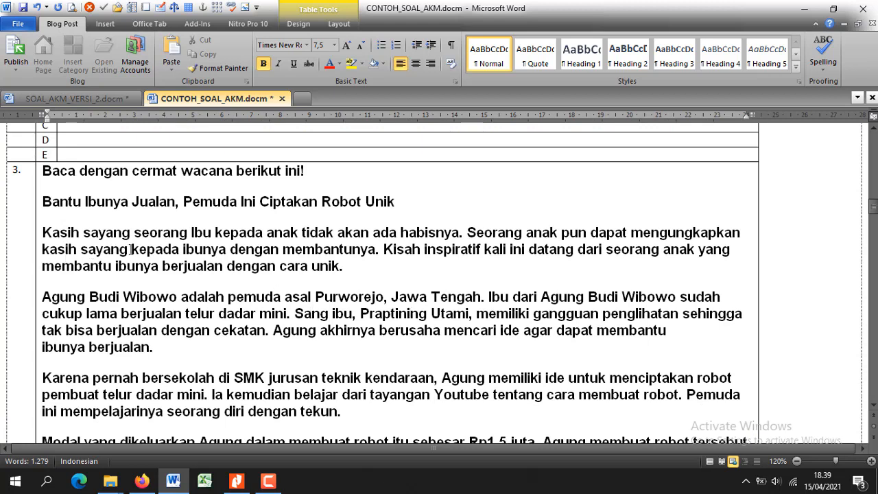
scroll(130, 249, down, 10)
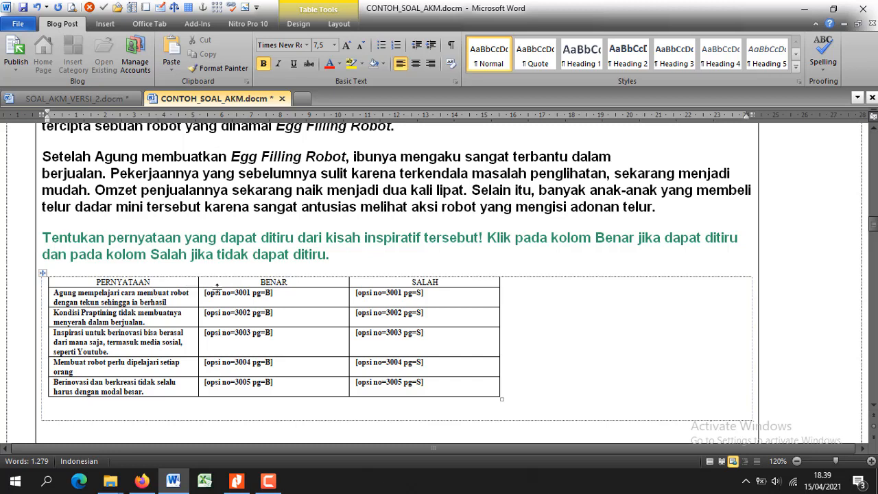
scroll(284, 291, down, 3)
scroll(284, 288, up, 2)
scroll(284, 289, down, 2)
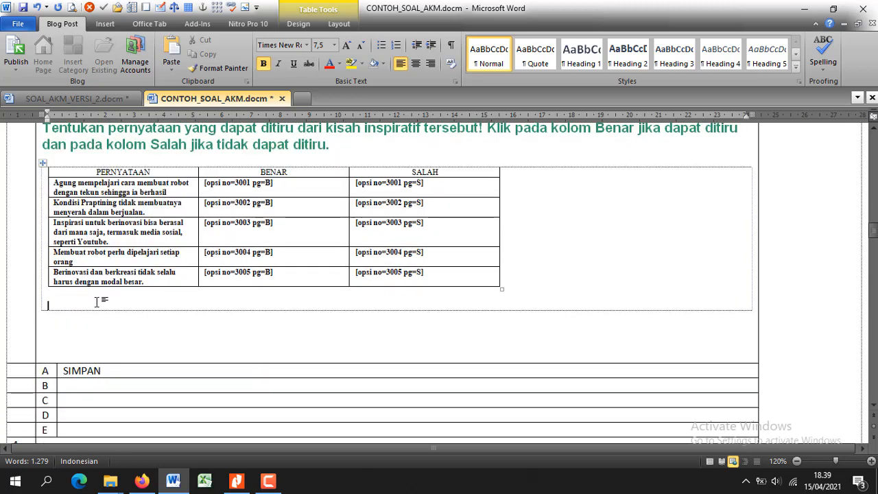
key(BackSpace)
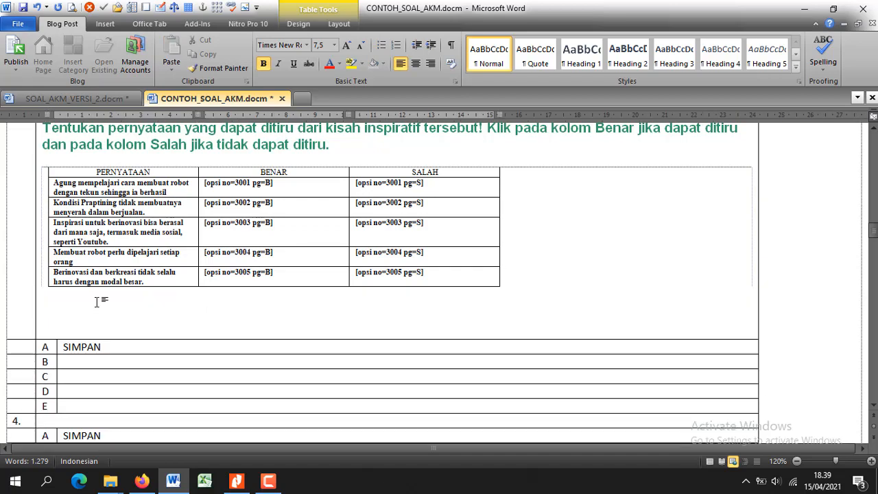
- Delete the remaining blank lines between the statement table and option A of question 3, and check the passage again
scroll(76, 313, up, 10)
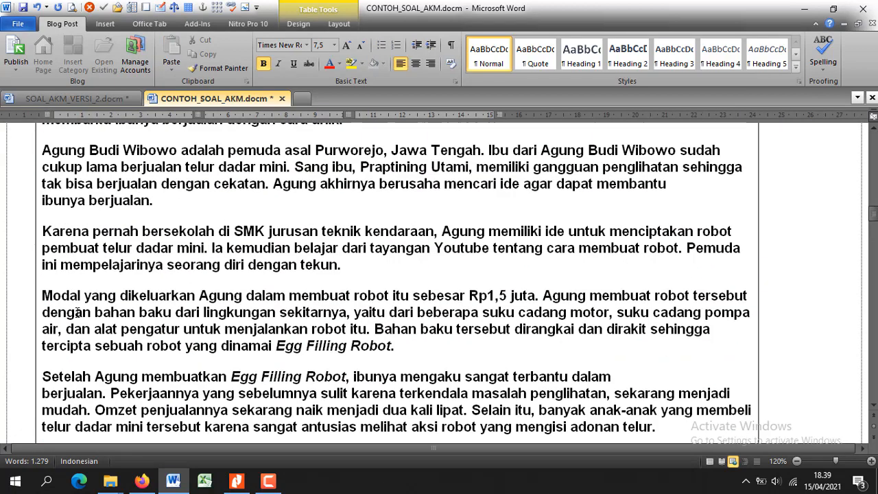
scroll(77, 313, down, 9)
scroll(77, 313, down, 1)
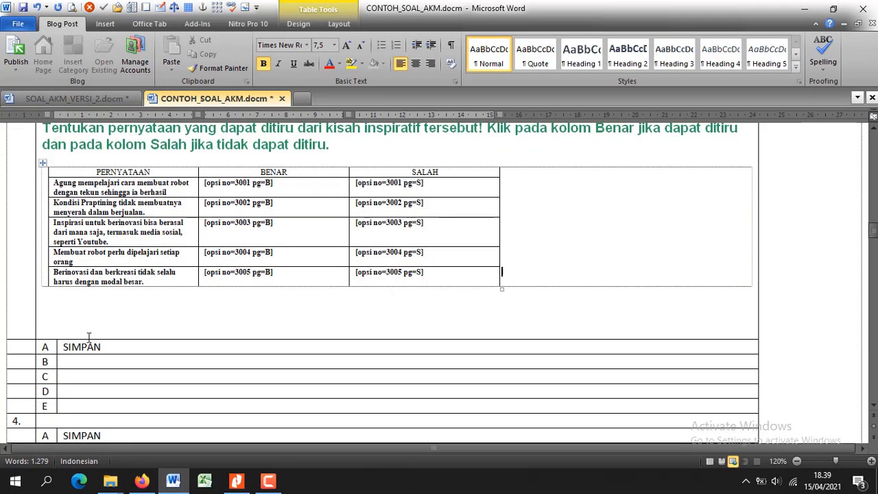
drag(113, 345, 63, 346)
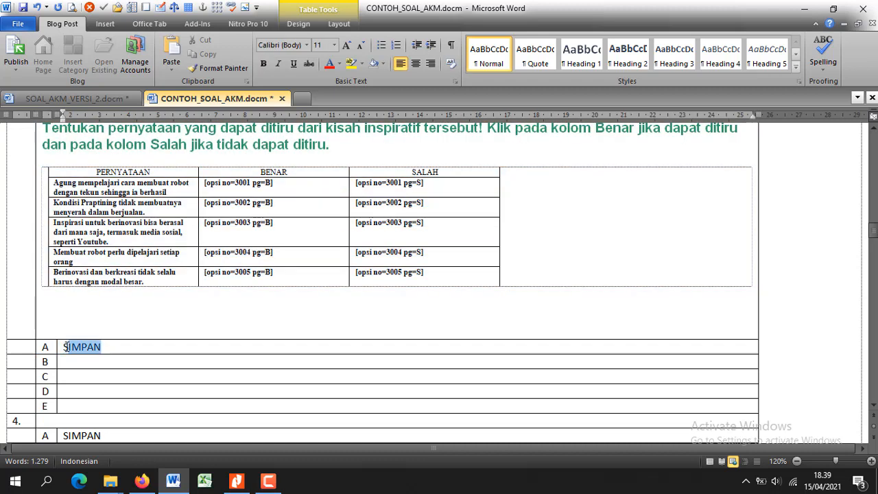
click(52, 335)
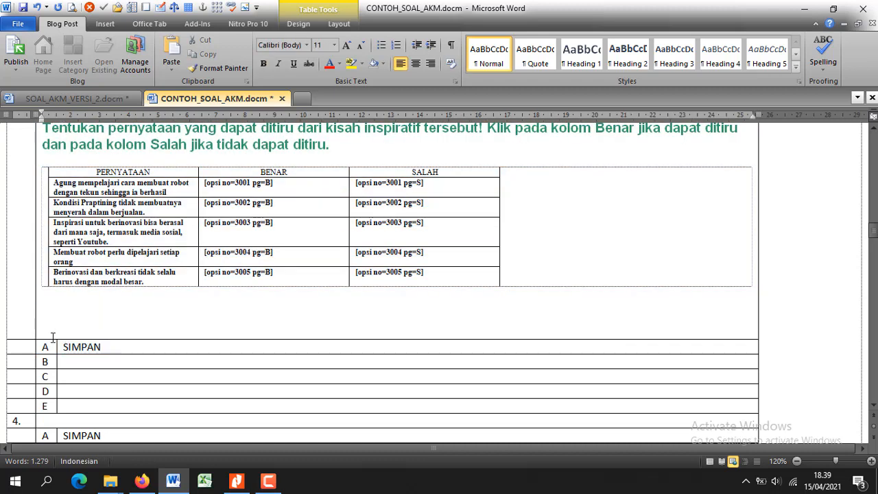
key(BackSpace)
key(BackSpace)
scroll(52, 338, up, 1)
scroll(52, 337, down, 1)
scroll(52, 338, up, 8)
scroll(52, 338, up, 5)
scroll(52, 338, down, 20)
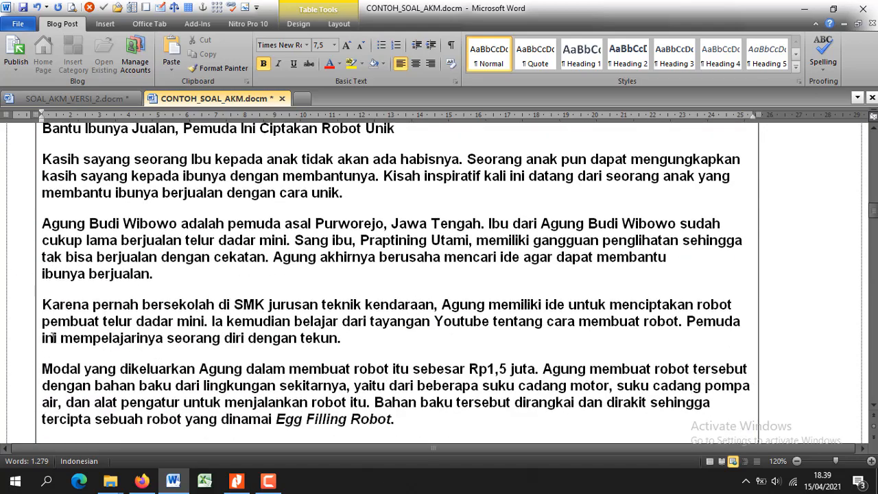
- Place the cursor in the empty question 4 row and find complex multiple-choice question 7 on the Firefox page
click(44, 346)
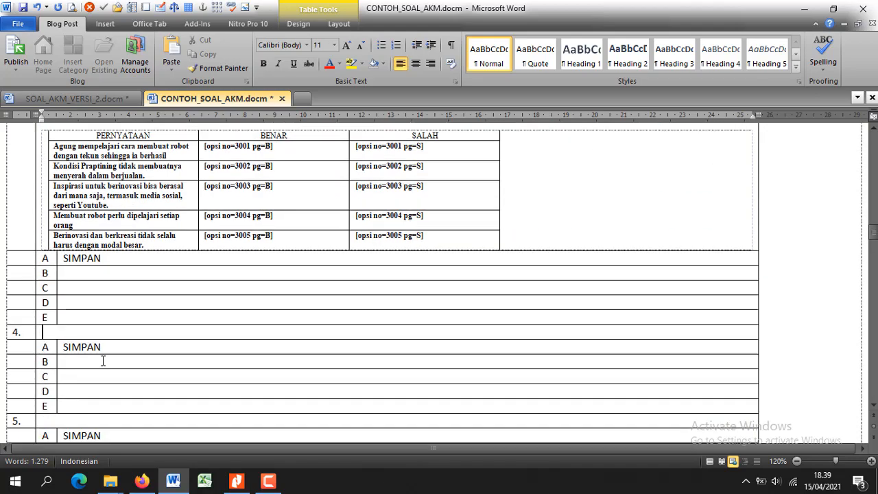
click(141, 480)
scroll(376, 259, down, 10)
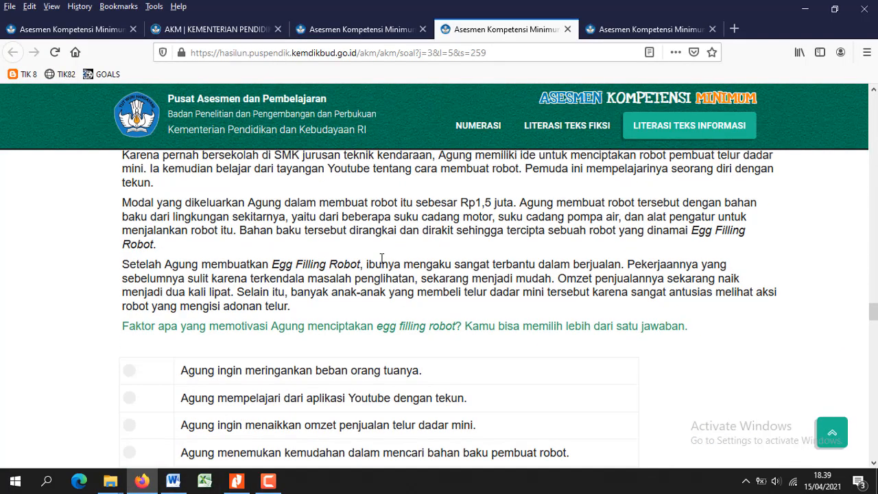
- Try marking all five answer options of web question 7 together, and clear the answers again
click(129, 239)
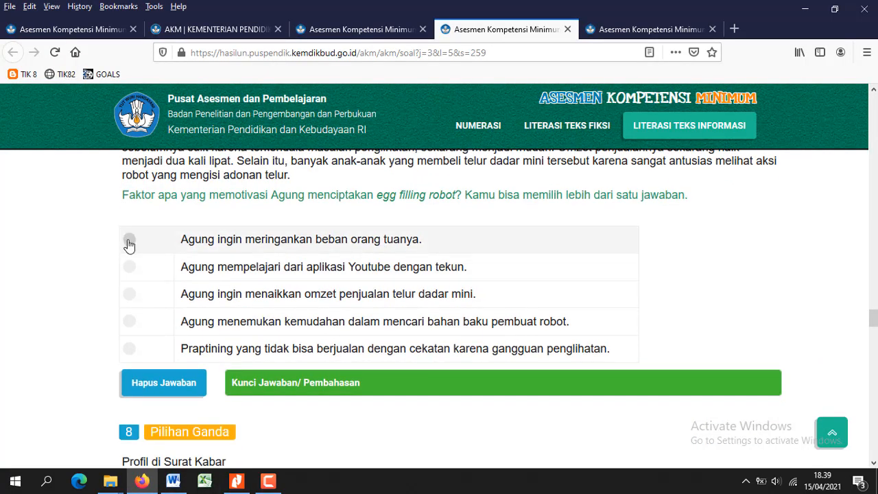
click(129, 267)
click(129, 294)
click(129, 321)
click(129, 350)
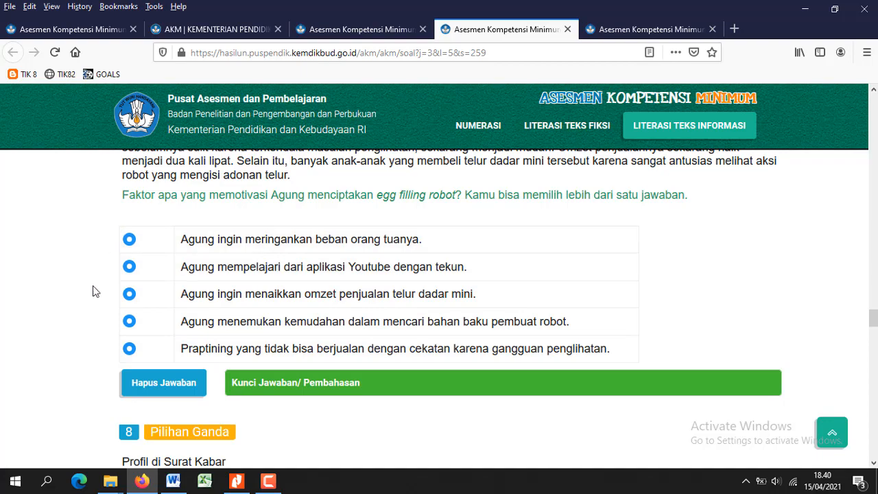
click(171, 381)
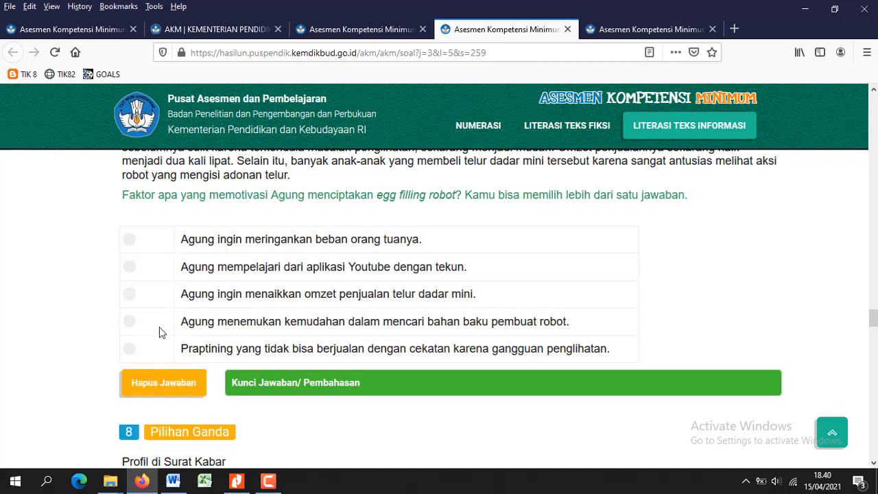
- Copy the passage and question text of web question 7 from Firefox into the question 4 row of the Word table
scroll(161, 330, up, 3)
scroll(159, 321, up, 4)
scroll(137, 302, down, 1)
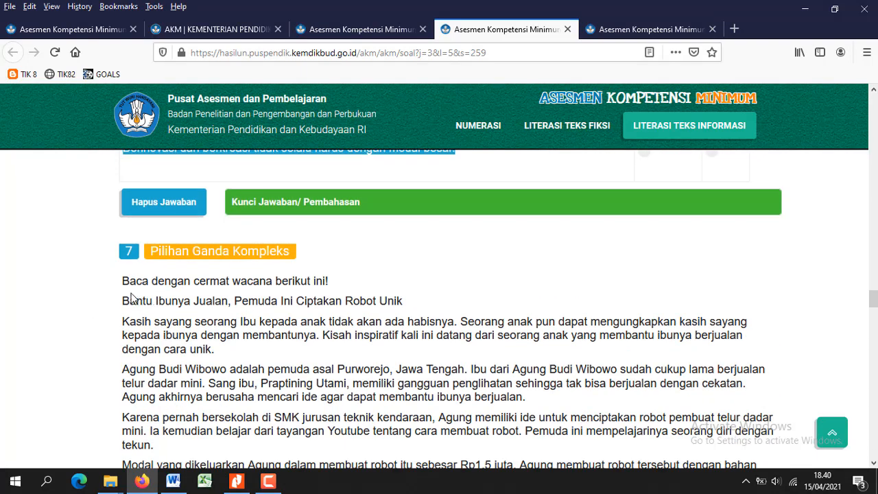
scroll(127, 268, down, 1)
drag(122, 217, 696, 326)
scroll(264, 383, down, 3)
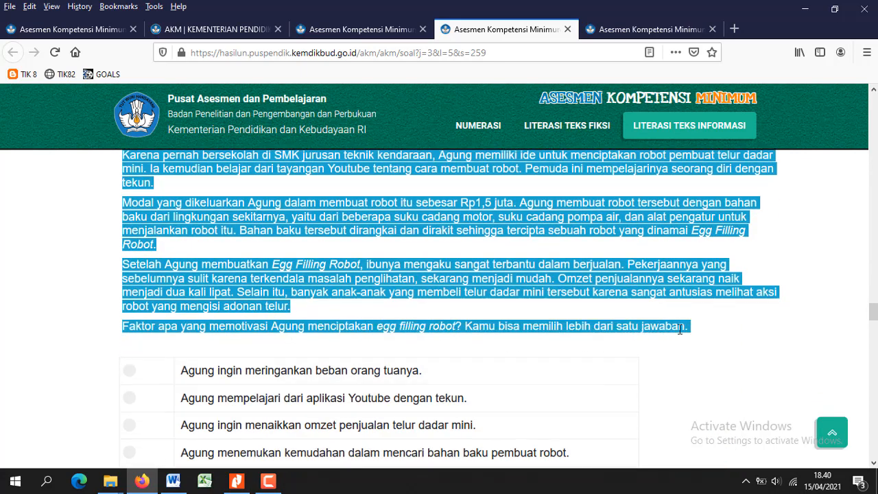
scroll(308, 306, up, 3)
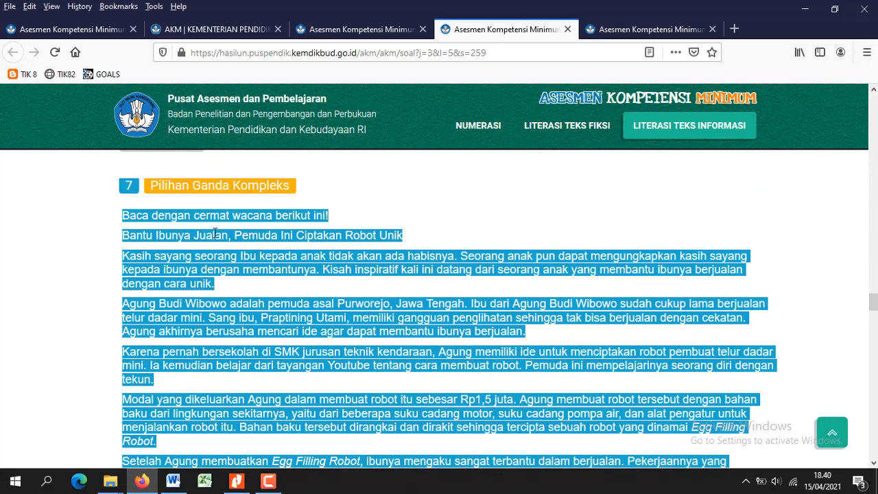
scroll(242, 243, down, 3)
click(173, 481)
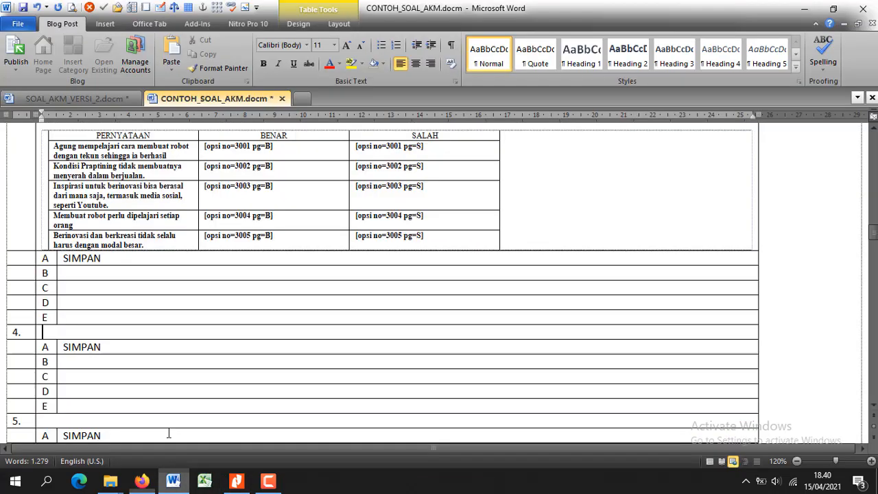
key(ctrl+v)
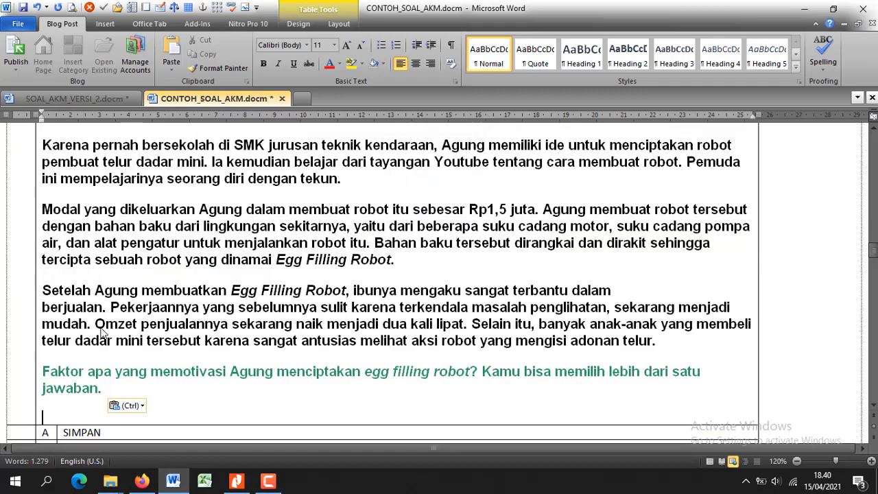
scroll(125, 315, up, 6)
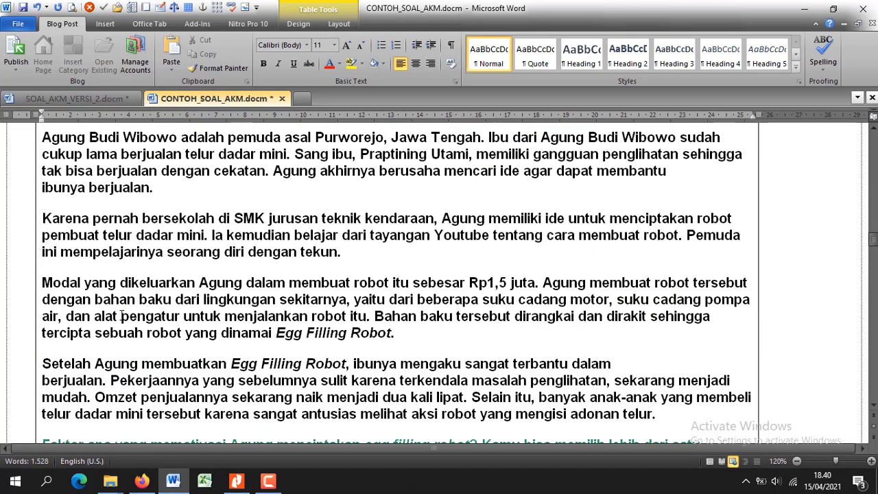
scroll(125, 315, down, 4)
scroll(122, 315, down, 1)
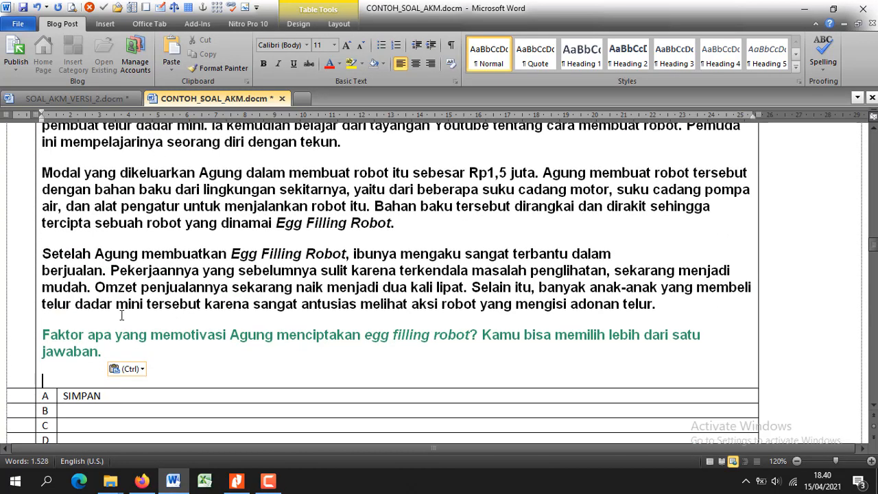
- Insert a checklist statement table below the question 4 text, using question number 4 and 5 statements
click(102, 8)
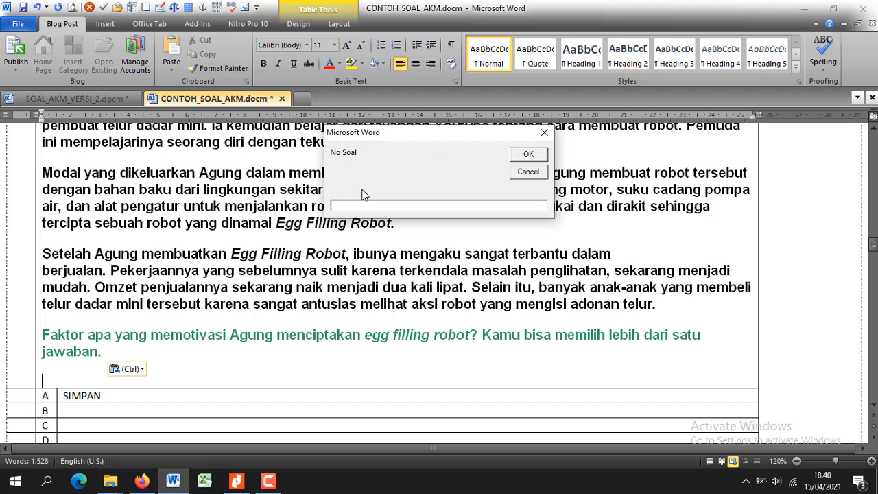
text(4)
click(528, 154)
text(5)
click(142, 481)
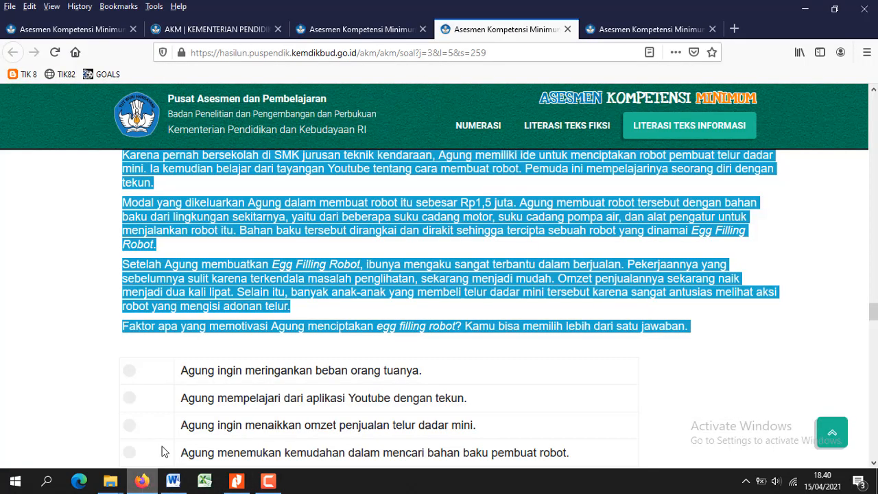
scroll(240, 233, down, 3)
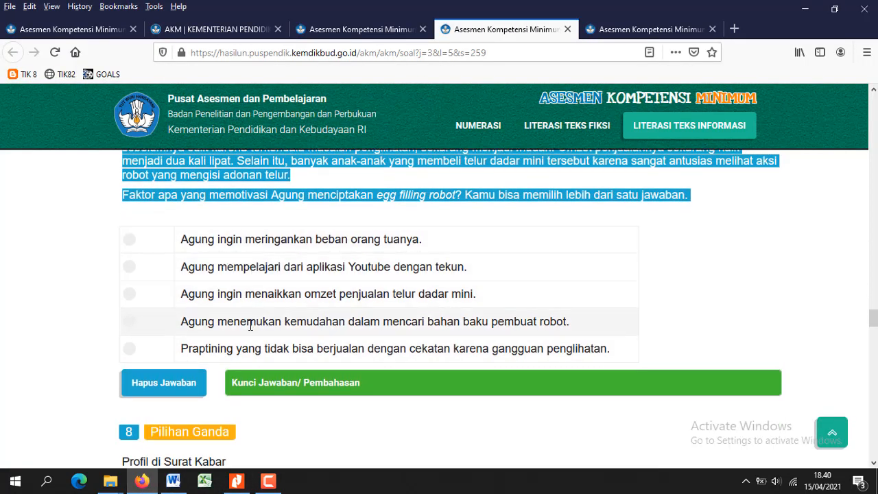
click(180, 482)
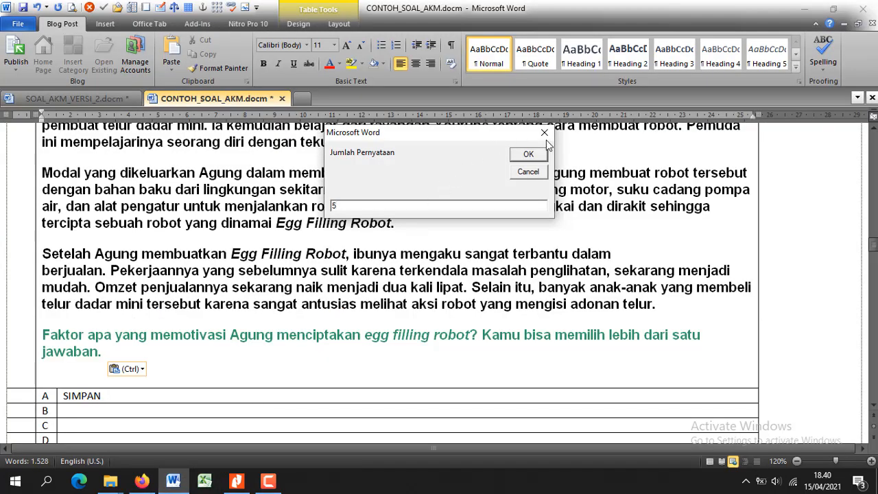
click(526, 154)
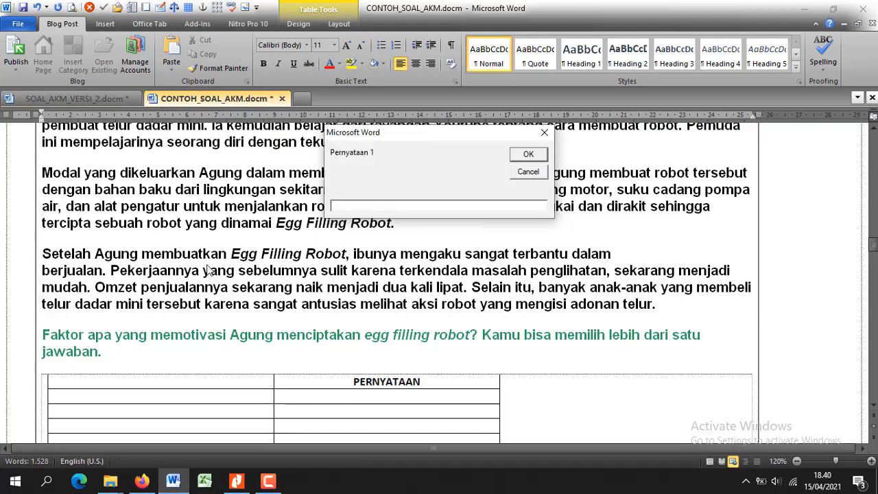
- Copy the first option of web question 7, about easing the parents' burden, into statement 1 without its full stop
click(141, 482)
scroll(183, 276, down, 3)
scroll(183, 276, up, 3)
drag(180, 238, 414, 237)
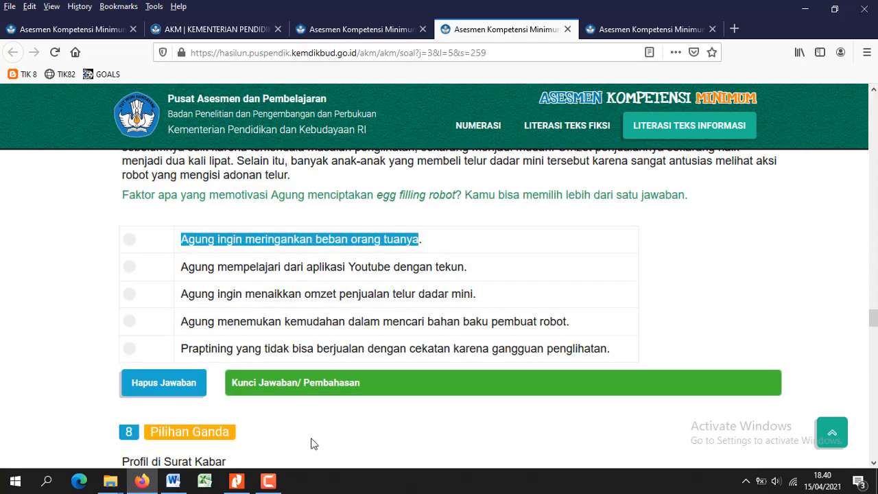
click(173, 483)
text(Agung ingin meringankan beban orang tuanya)
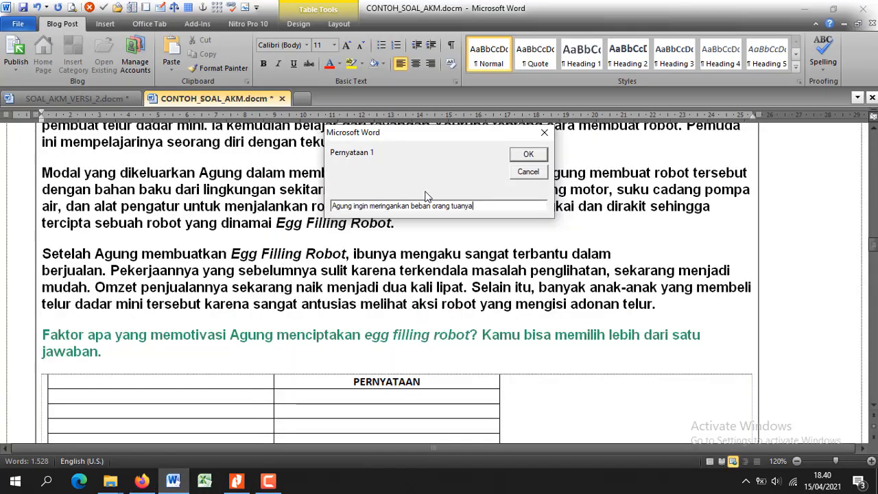
key(Return)
- Copy the second option of web question 7, about learning diligently from Youtube, into statement 2 without its full stop
click(142, 482)
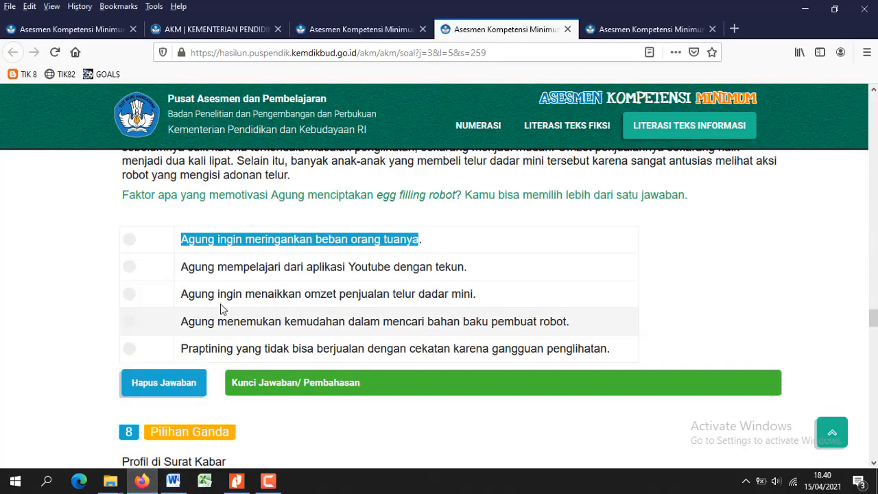
drag(181, 267, 459, 267)
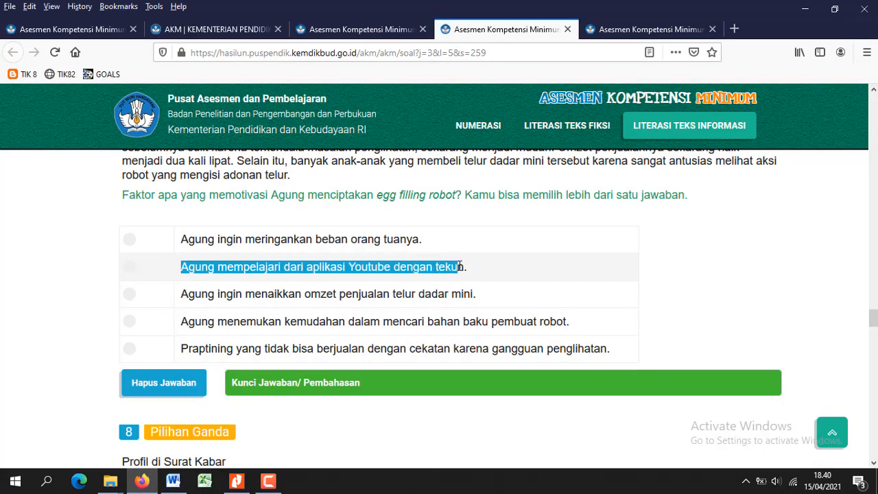
key(ctrl+c)
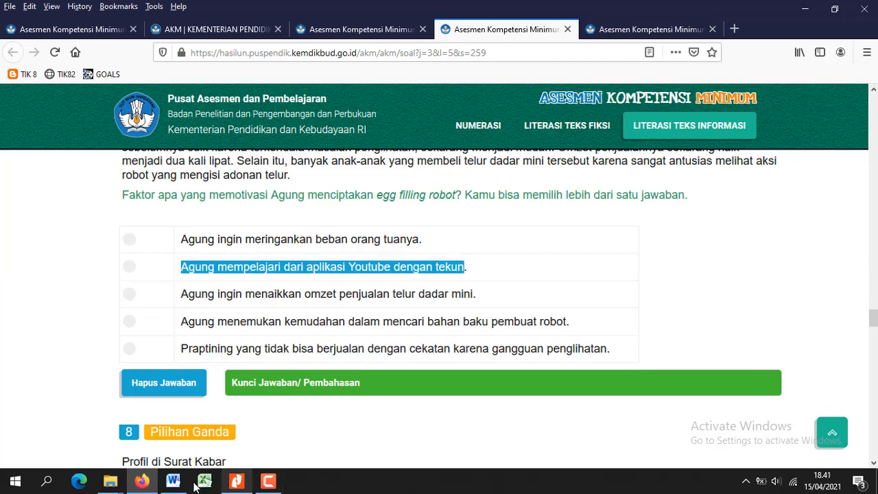
click(172, 483)
key(ctrl+v)
key(Return)
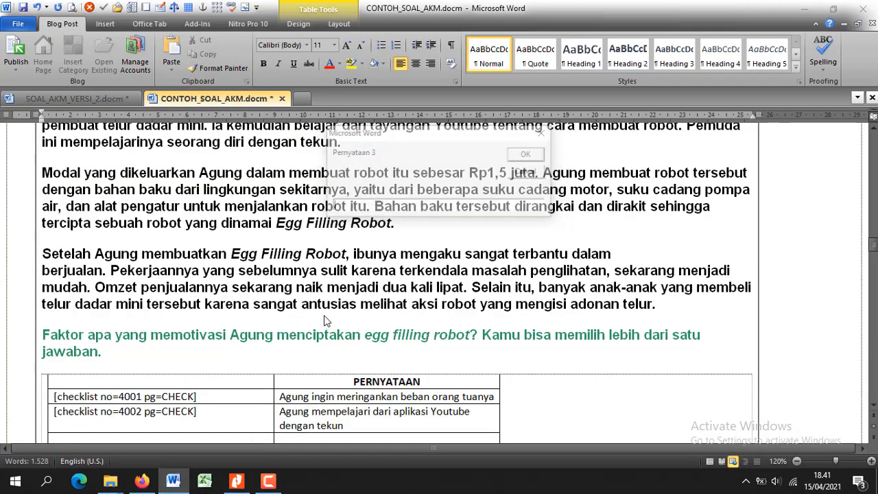
- Copy the third option of web question 7, about raising mini omelette sales, into statement 3 without its full stop
drag(182, 294, 473, 293)
key(ctrl+c)
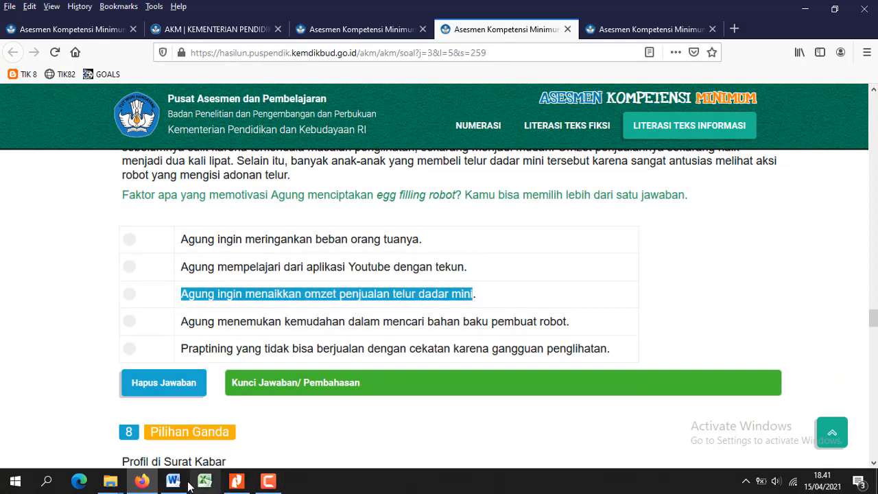
click(173, 480)
key(ctrl+v)
key(Return)
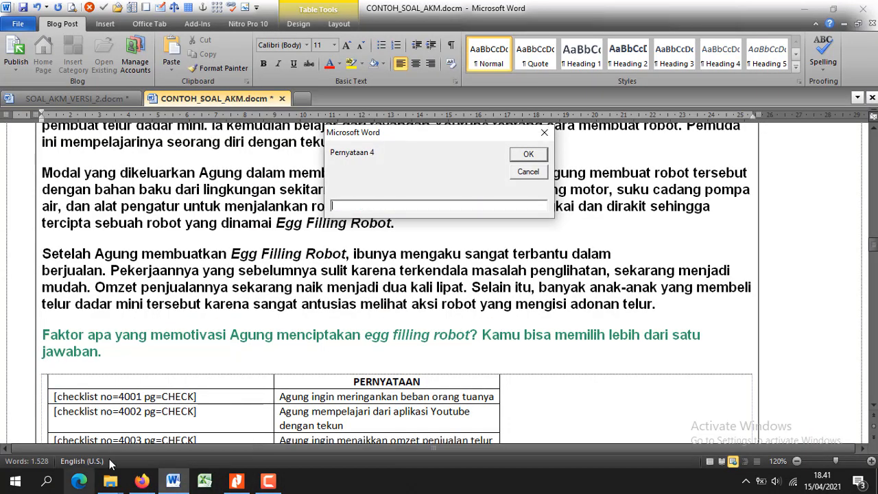
- Copy the fourth option of web question 7, about easily finding the robot's raw materials, into statement 4
click(142, 481)
drag(182, 321, 570, 323)
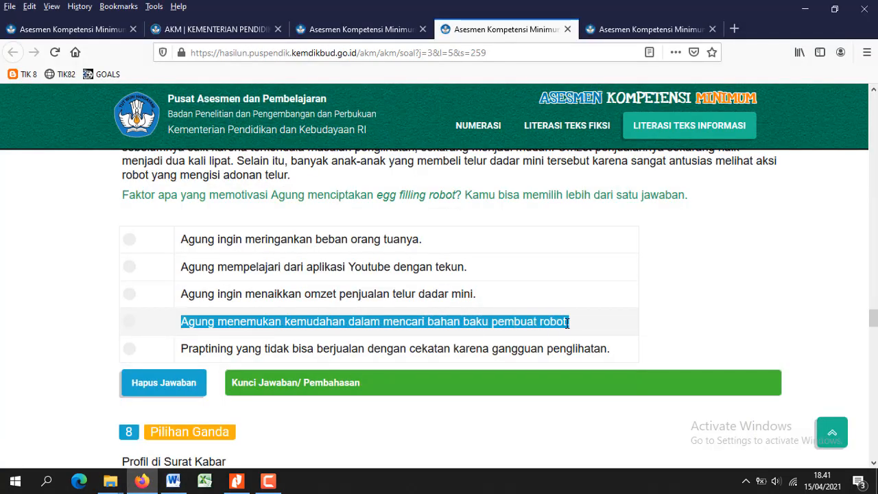
click(173, 481)
key(ctrl+v)
key(Return)
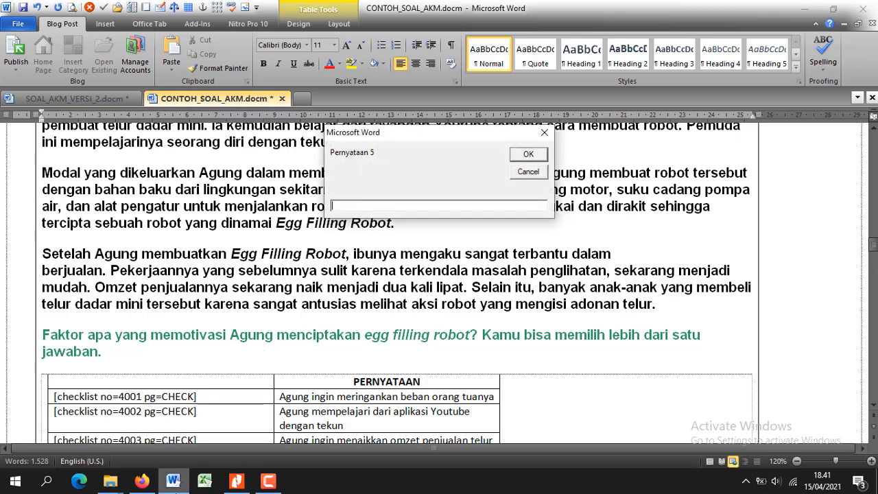
- Copy the last option of web question 7, about selling with impaired vision, into statement 5 without its full stop
click(142, 480)
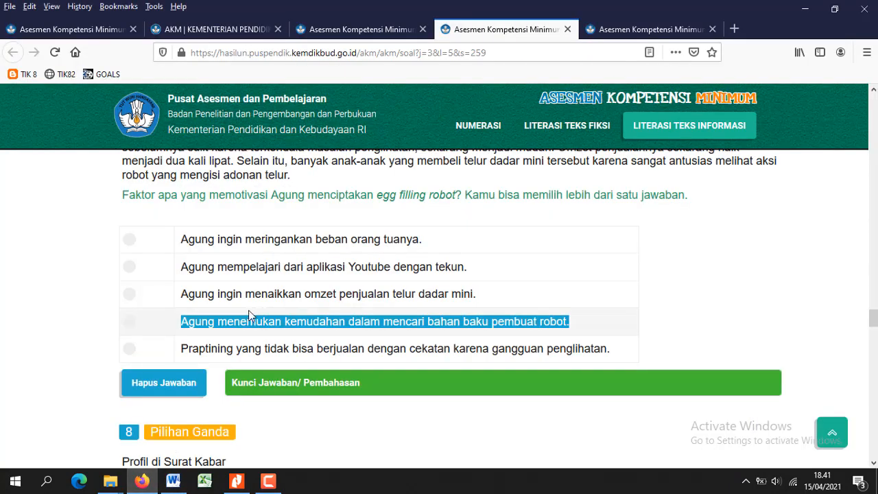
drag(181, 350, 607, 356)
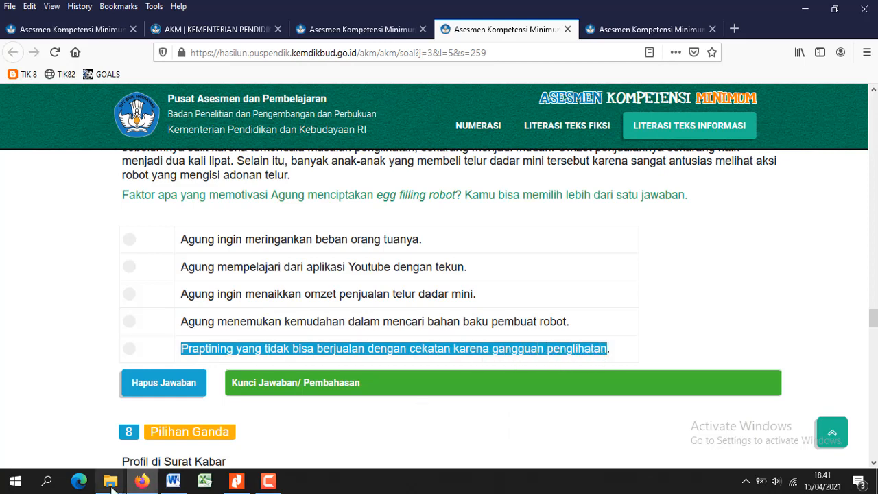
click(173, 481)
key(ctrl+v)
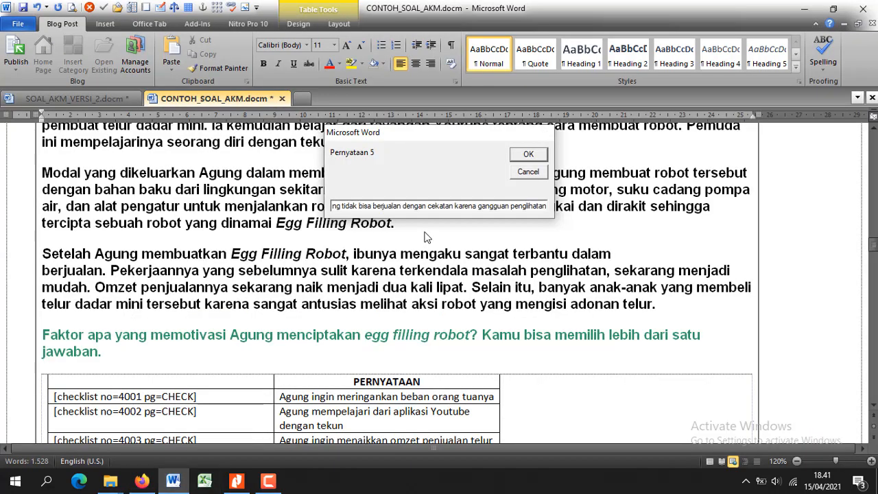
key(Return)
- Add the heading line "PILIHAN GANDA BIASA" above the text of question 1
scroll(78, 206, up, 6)
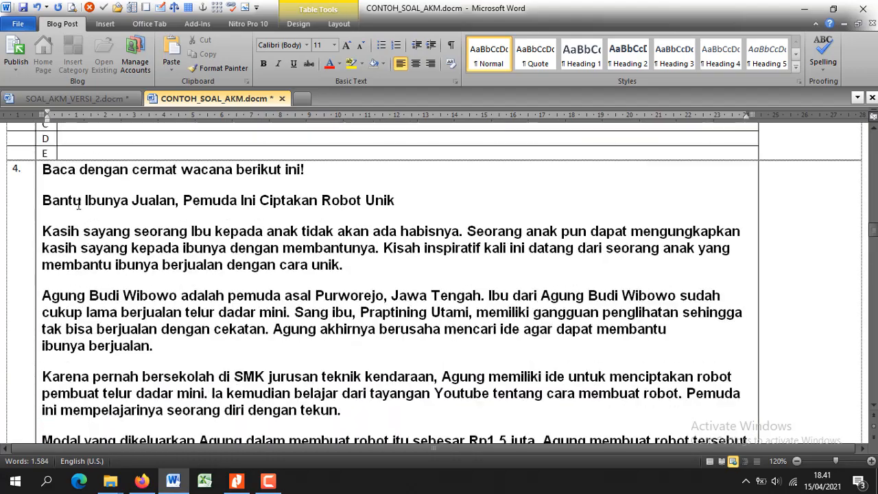
scroll(78, 205, down, 3)
scroll(78, 206, up, 3)
scroll(46, 174, up, 12)
scroll(45, 175, up, 10)
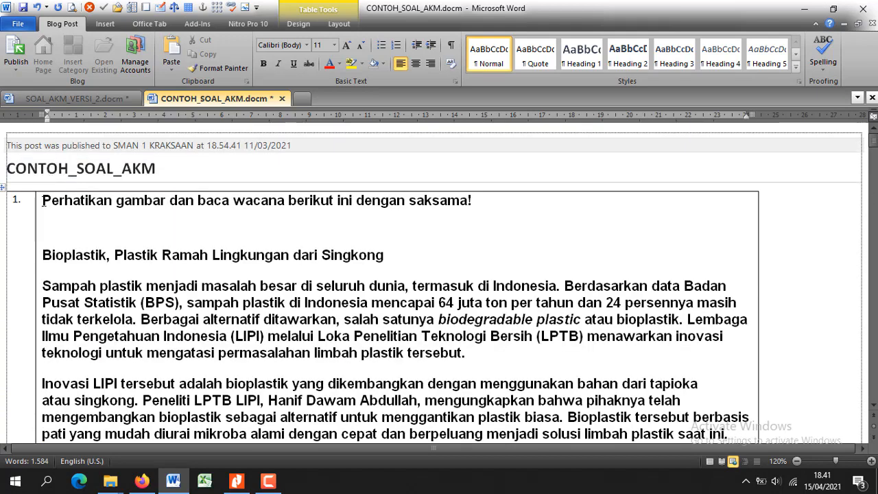
click(43, 201)
key(Return)
key(Up)
text(PILIHAN)
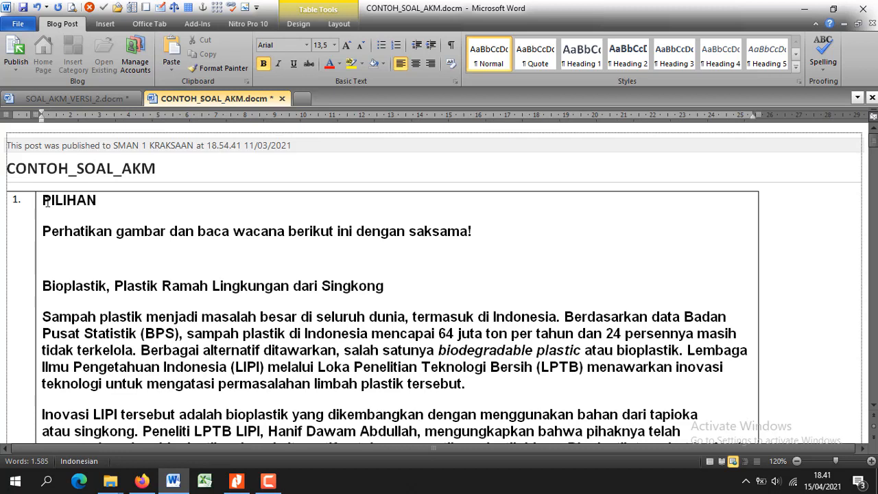
text( GANDA BIASA)
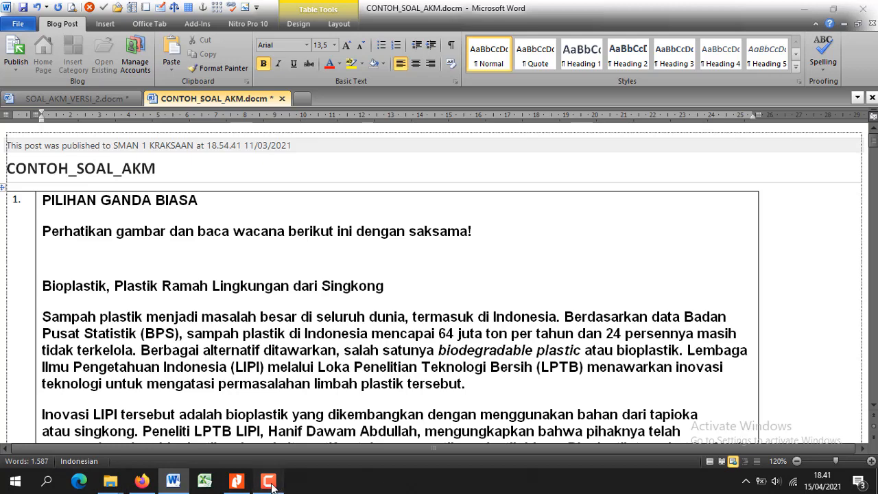
click(271, 482)
click(817, 420)
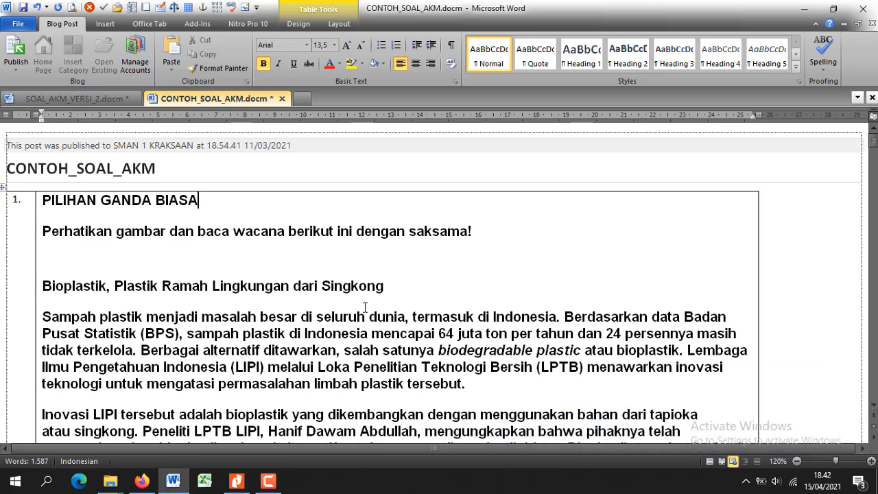
- Add the heading line "URAIAN" above the Gerakan Nasional 1000 Startup Digital passage in question 2
scroll(366, 307, down, 15)
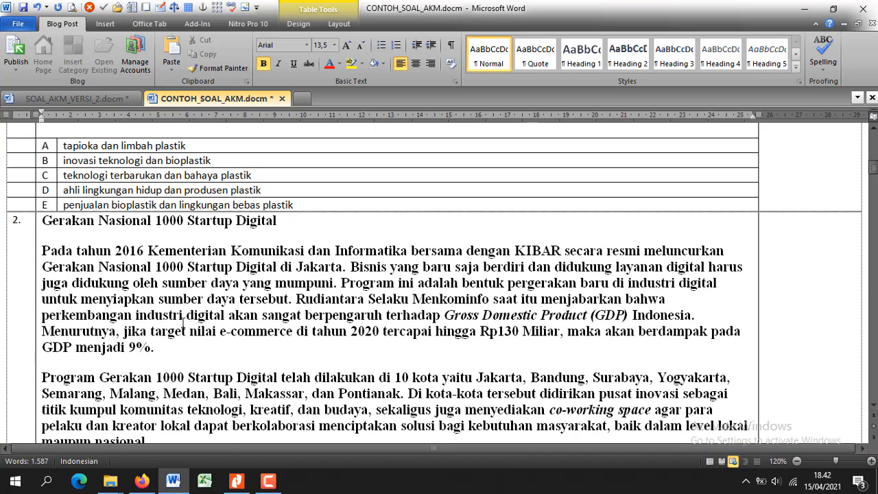
click(44, 220)
key(Return)
key(Return)
click(45, 220)
text(URAIAN)
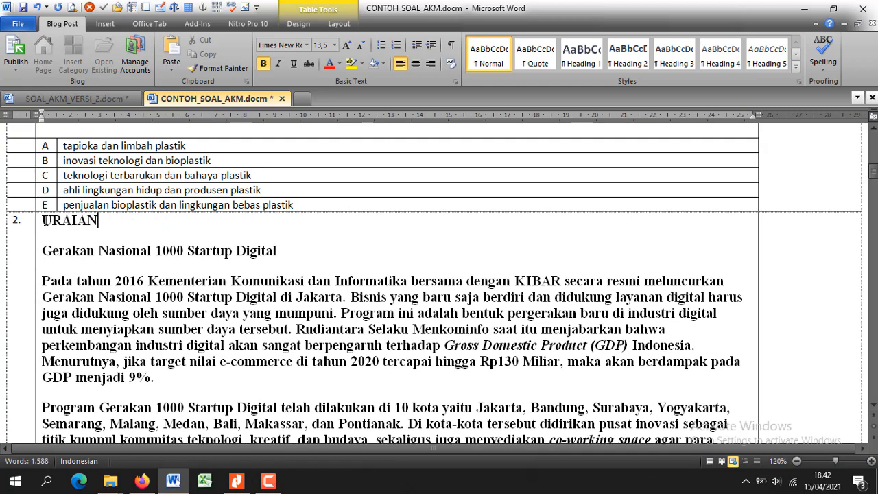
- Add the heading line "BENAR SALAH" above the passage of question 3
scroll(44, 221, down, 10)
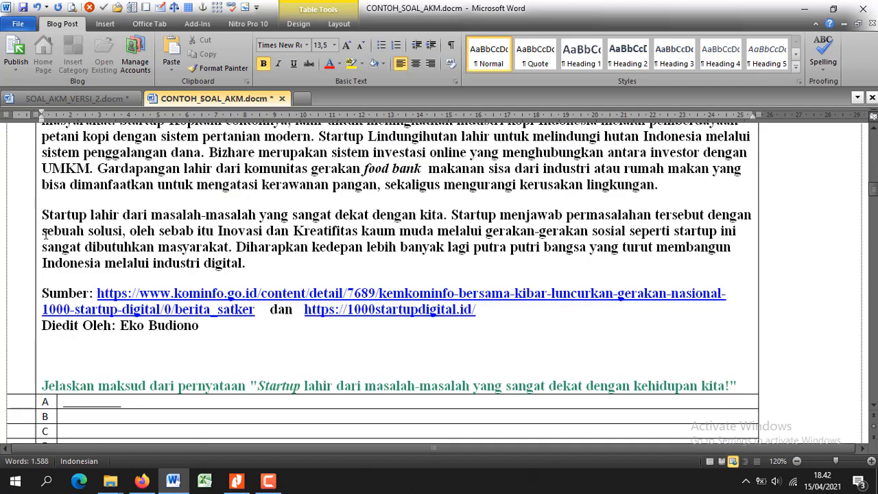
click(42, 330)
key(Return)
key(Up)
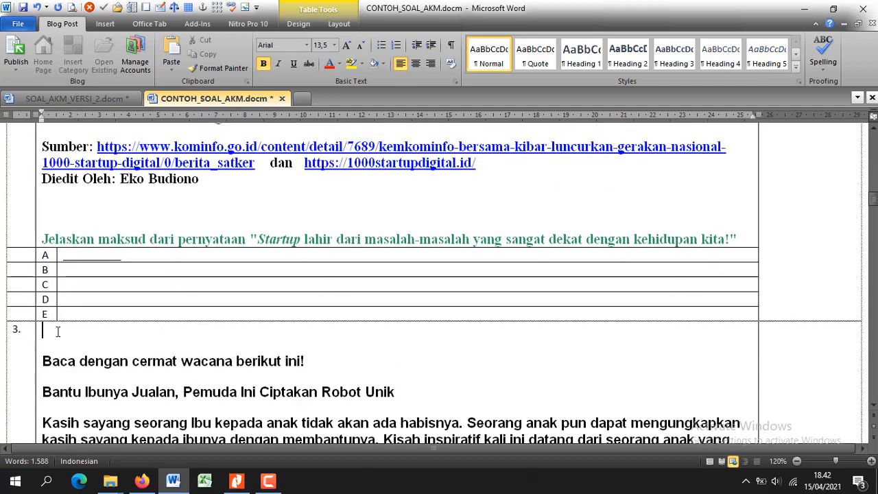
text(BENAR SALAH)
scroll(75, 344, down, 20)
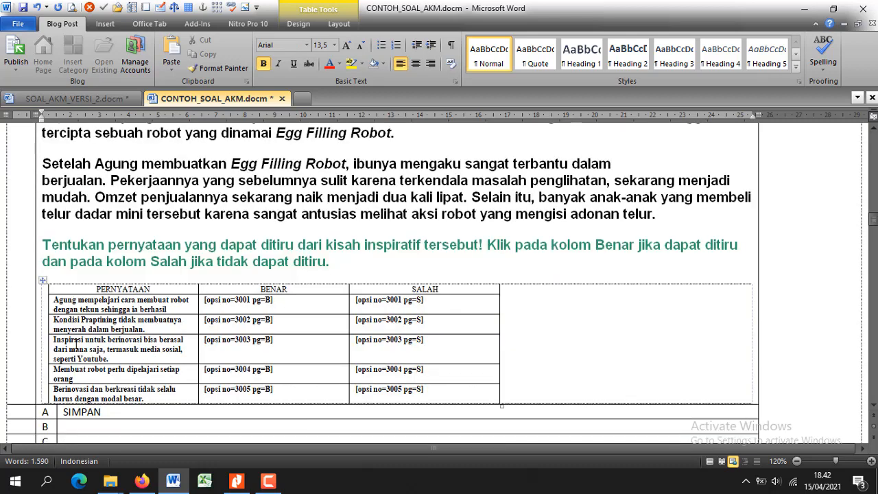
- Add the heading line "PILIHAN GANDA KOMPLEKS / CHECK LIST" above the passage of question 4
scroll(75, 343, up, 1)
scroll(76, 344, down, 2)
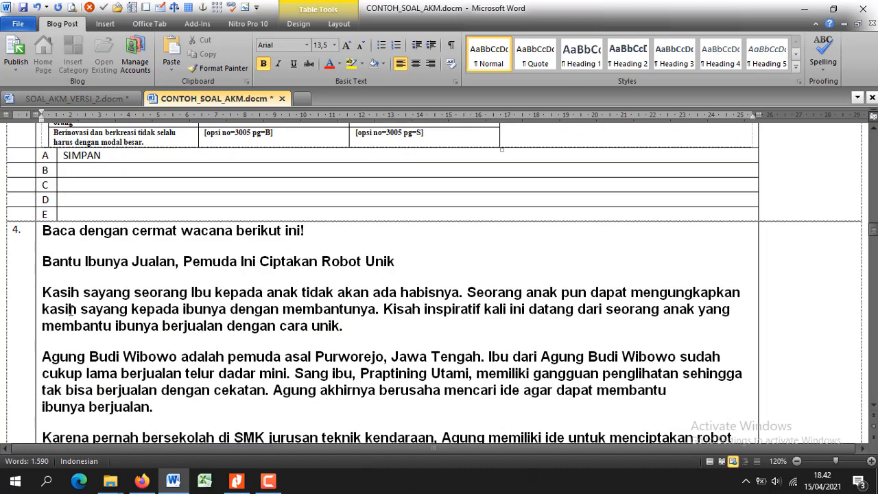
click(43, 231)
key(Return)
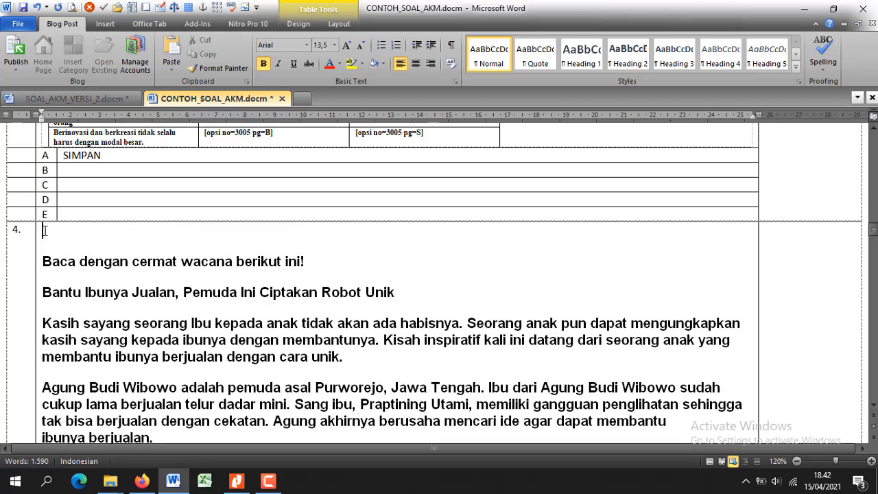
text(PlLIHAN DAN)
key(BackSpace)
key(BackSpace)
key(BackSpace)
key(BackSpace)
text(GA)
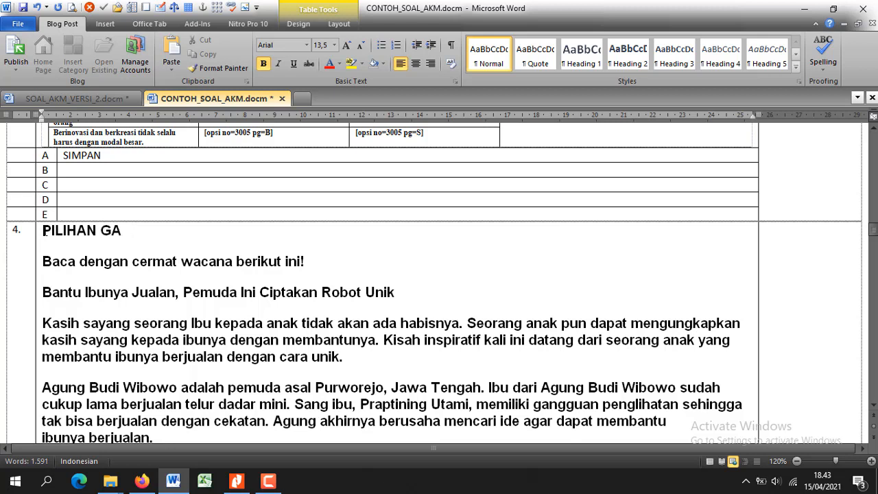
text(NDA KOMPLEKS)
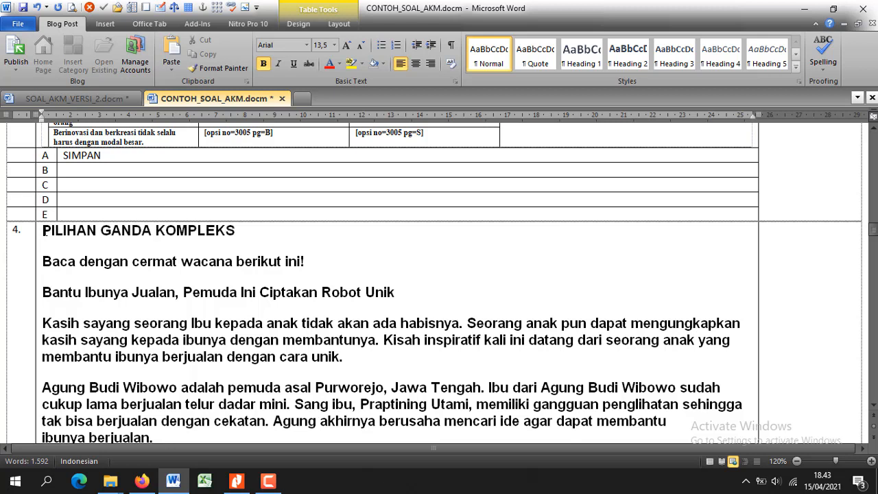
text( / CHECK LIST)
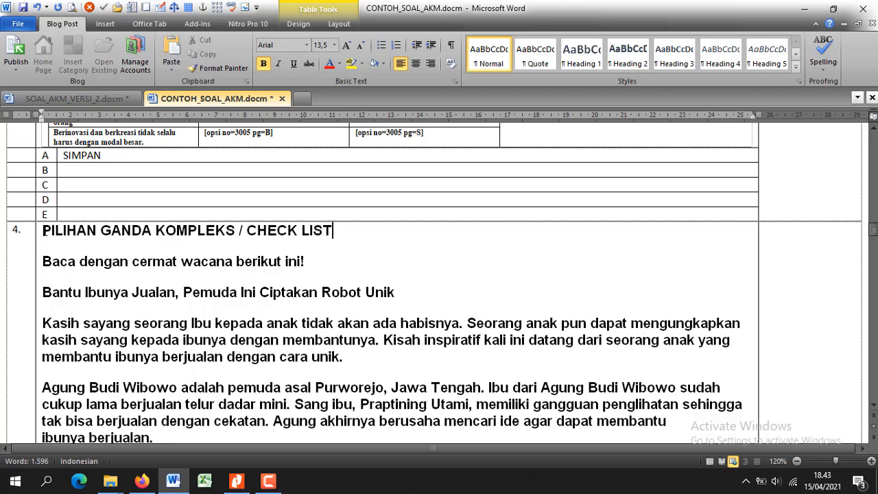
- Place the cursor in question 5's empty text row, and check the Penjodohan and Isian Singkat examples in the CBT_AKM_2021 guide in Nitro Pro
scroll(1, 186, down, 15)
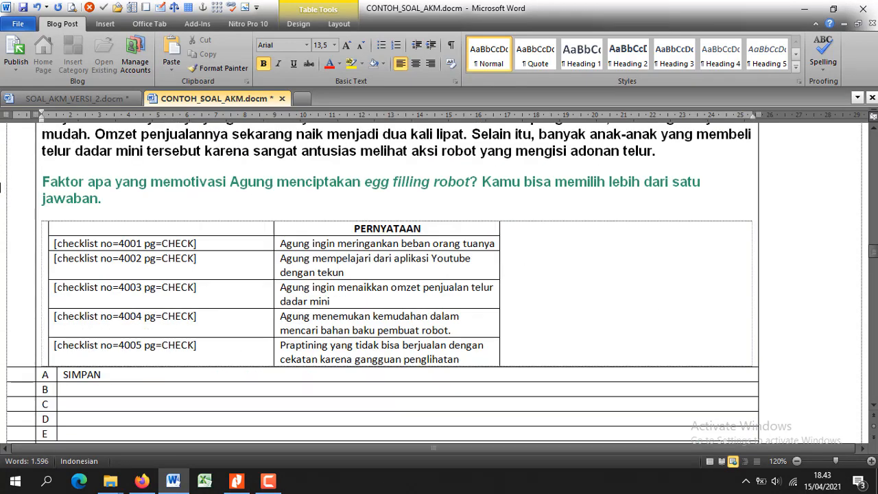
click(62, 301)
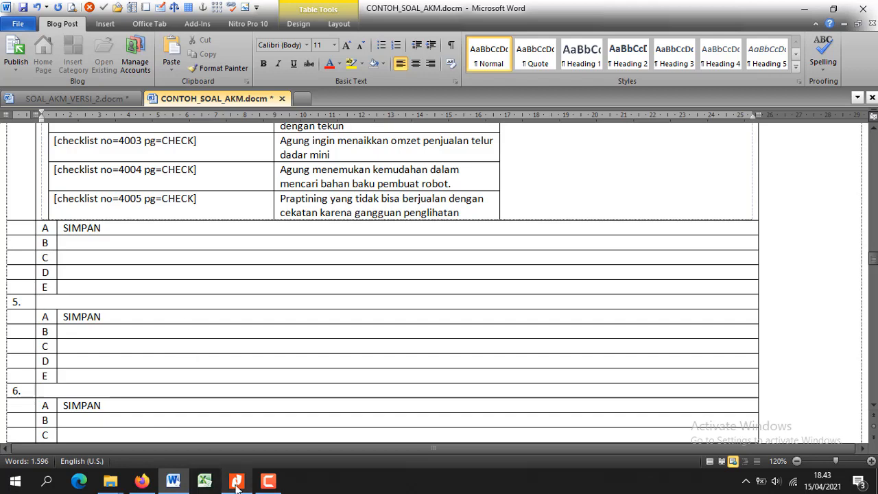
click(235, 481)
scroll(275, 274, down, 5)
scroll(275, 275, down, 5)
scroll(275, 274, down, 10)
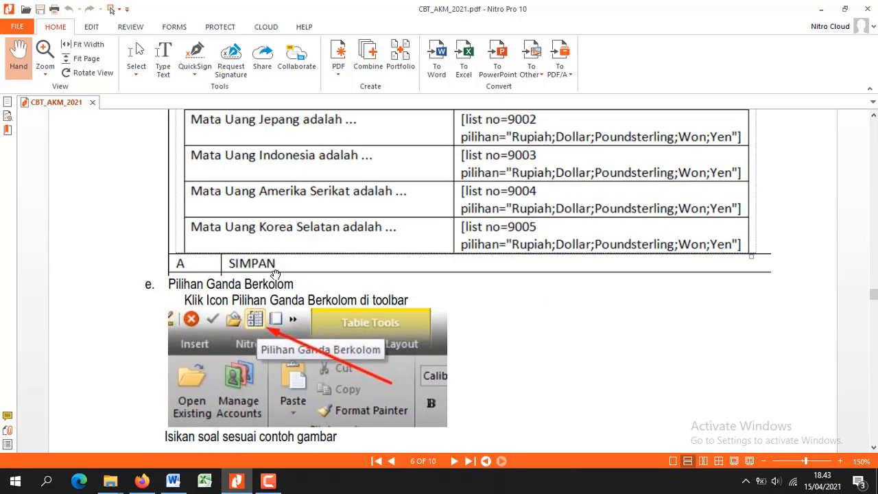
scroll(275, 274, up, 8)
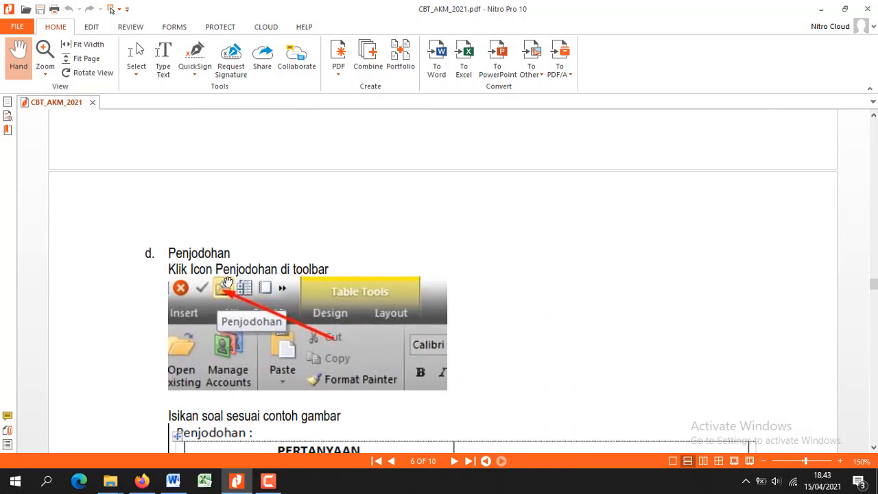
scroll(226, 286, down, 10)
scroll(227, 287, up, 3)
scroll(227, 286, down, 3)
scroll(226, 287, down, 6)
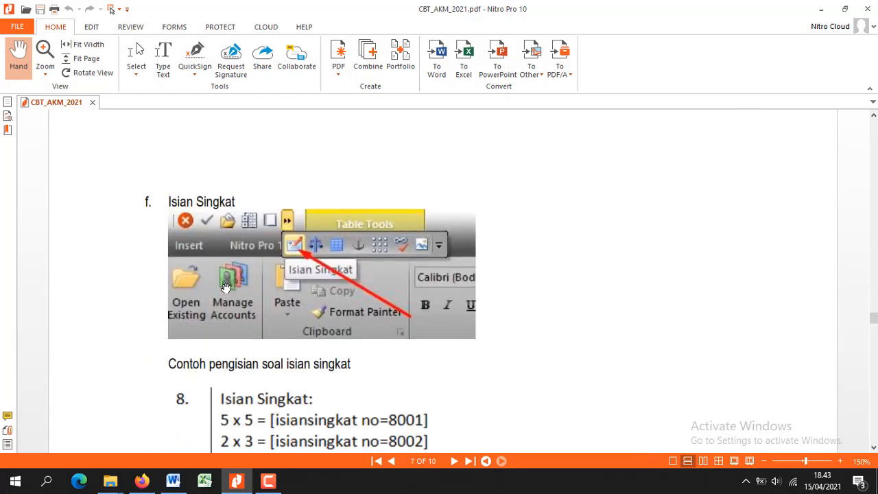
scroll(226, 288, down, 1)
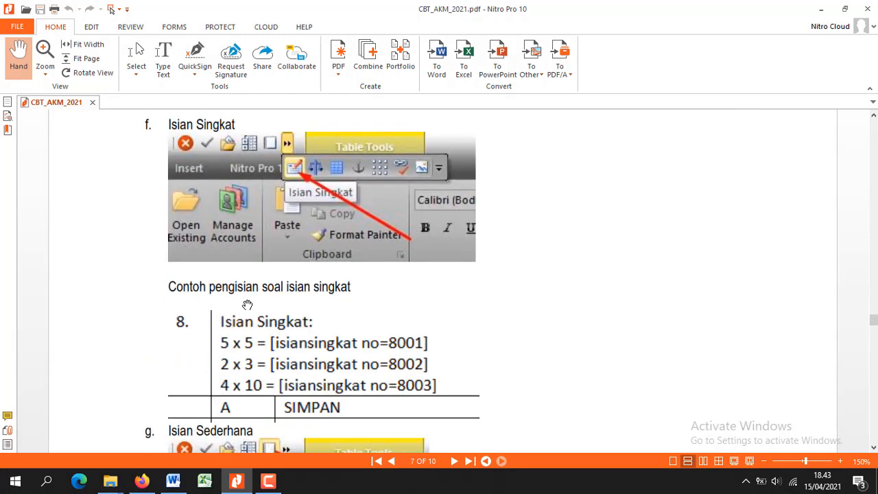
scroll(264, 303, up, 1)
scroll(262, 323, down, 1)
- Switch back to Word and enter the heading "ISIAN SINGKAT" in question 5, followed by a new line
click(174, 483)
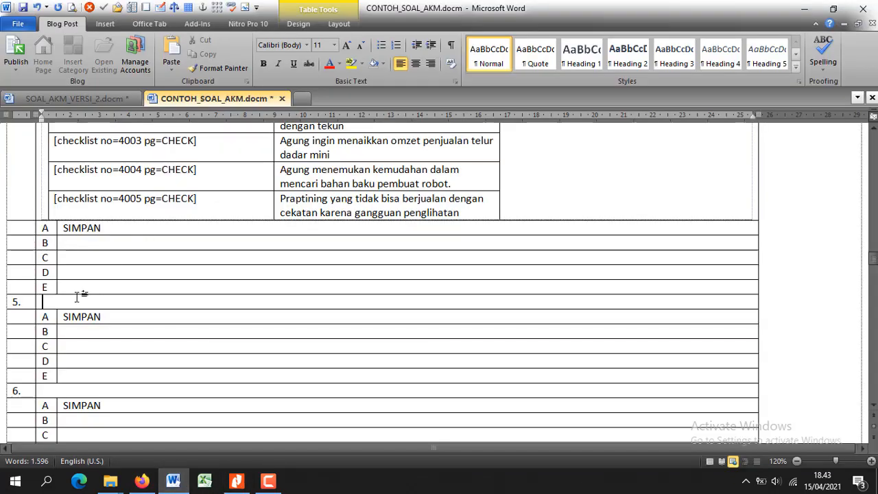
text(ISIS)
key(BackSpace)
text(AN)
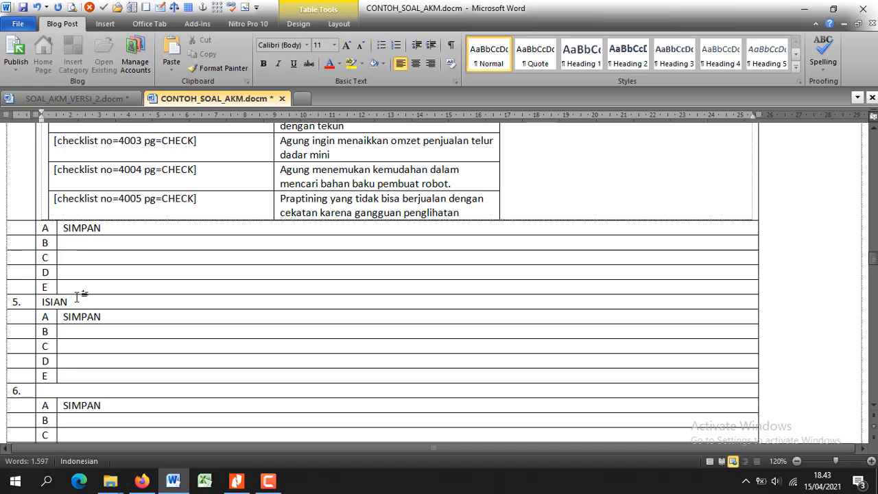
text( SINGKAT)
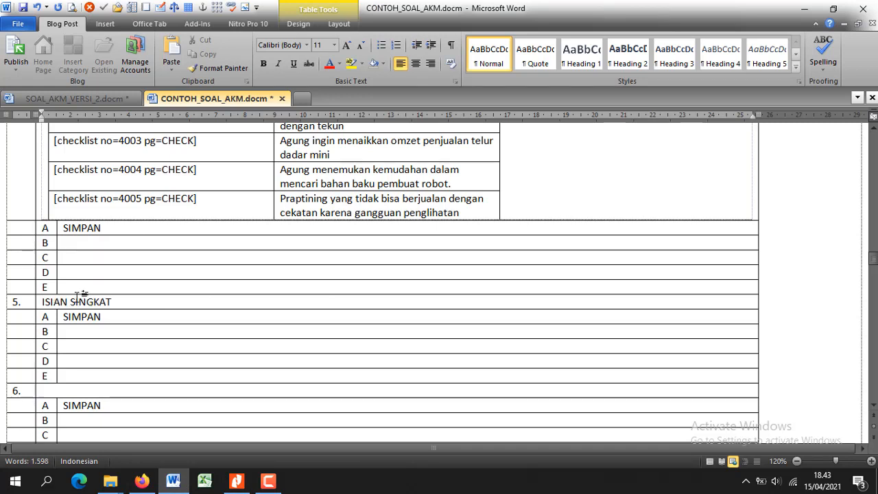
key(Return)
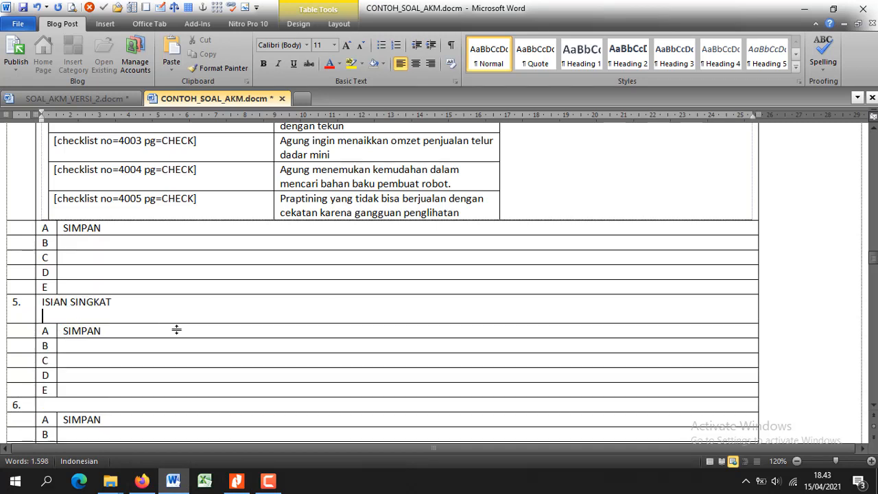
- Look through the questions after number 7 on the ministry's page in Firefox for a short-answer example
click(142, 482)
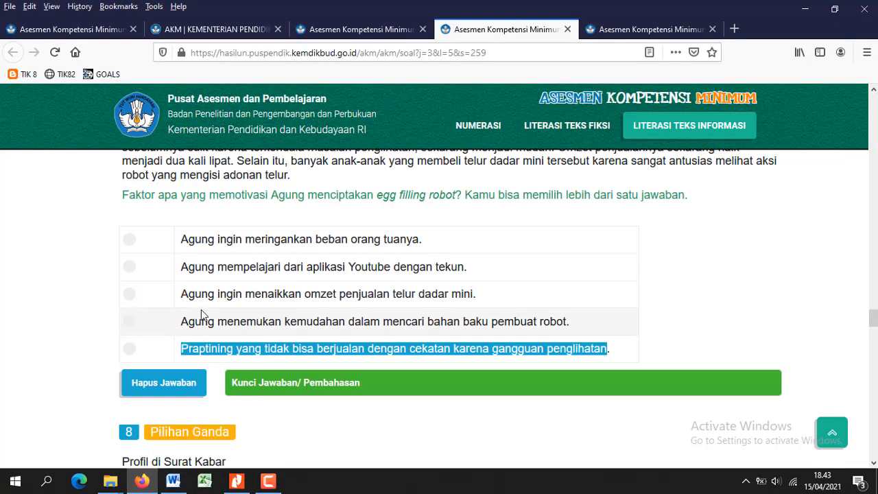
scroll(201, 310, down, 4)
scroll(203, 297, down, 4)
scroll(203, 297, down, 15)
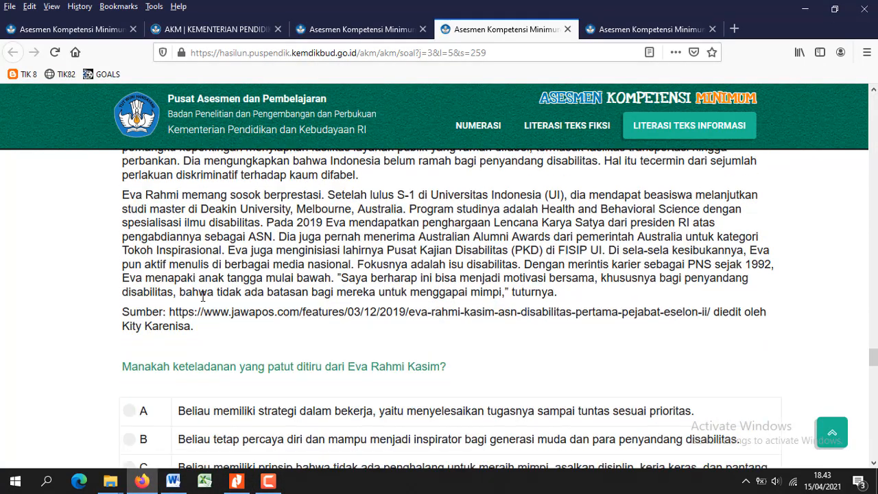
scroll(201, 300, up, 10)
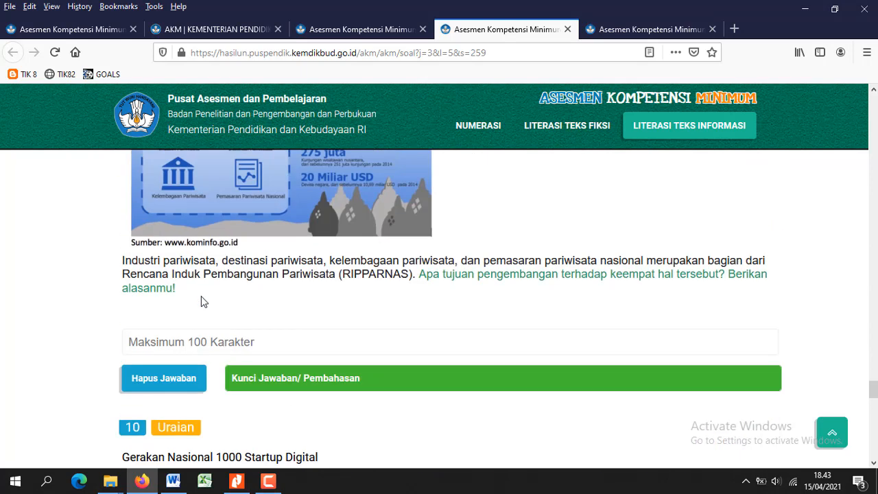
- Return to Word and write the lines "5 x 10 =", "2 x 5 =" and "3 x 15 =" under the question 5 heading
click(175, 482)
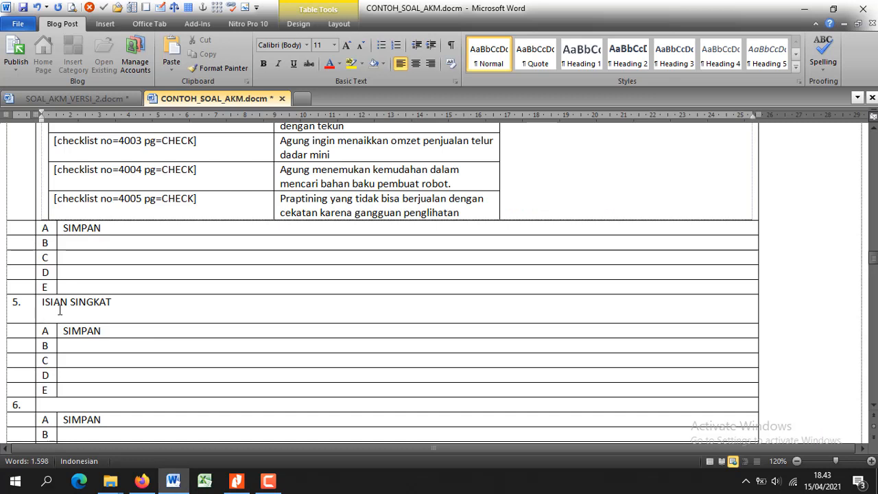
text(5)
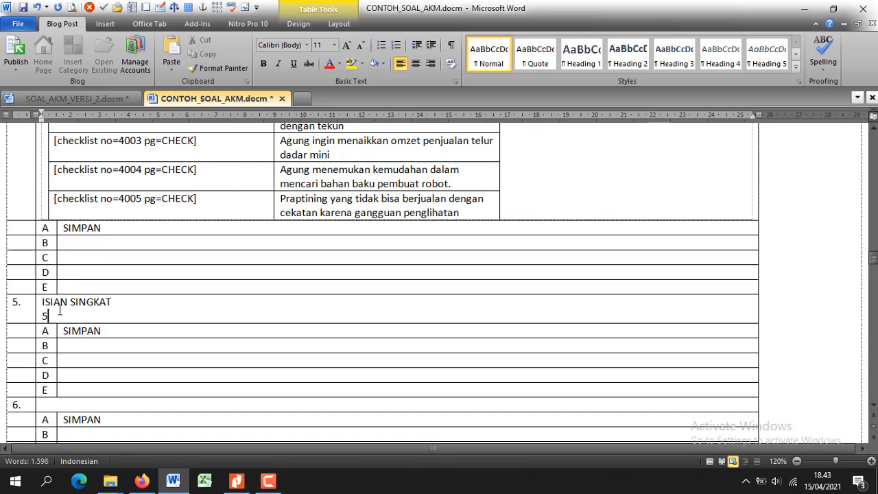
text( x 10 =)
key(Return)
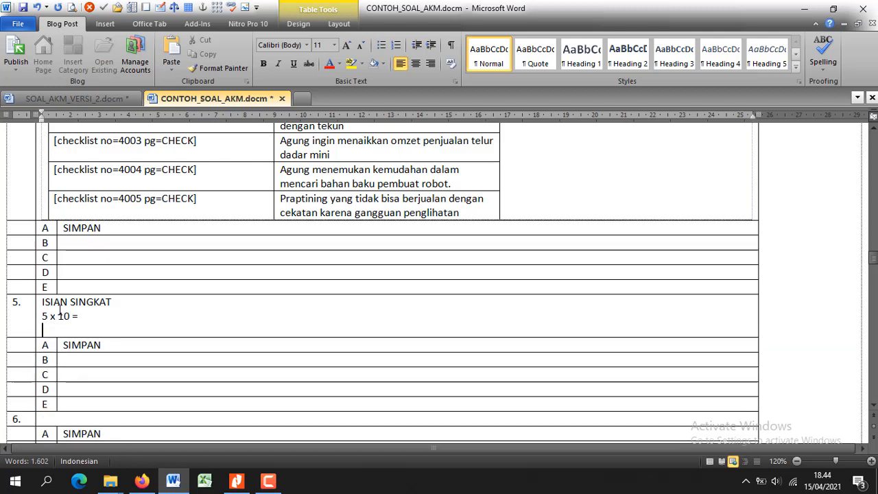
text(2 x )
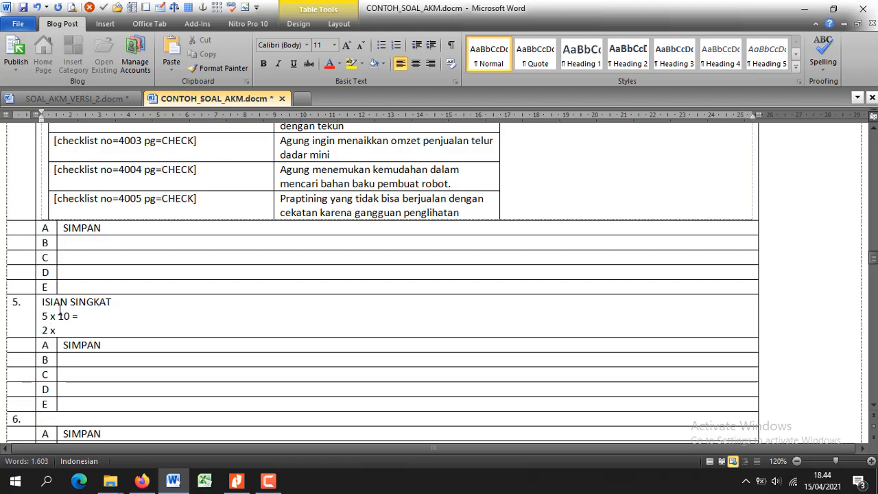
text(5 =)
key(Return)
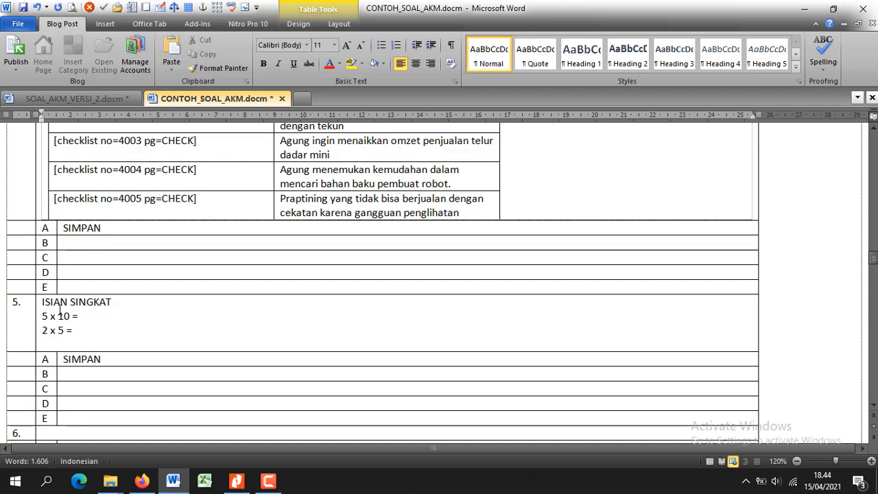
text(3 x 15 =)
- Pad the "2 x 5 =" line with spaces so its equals sign aligns with the other two lines
key(Up)
key(Left)
key(Left)
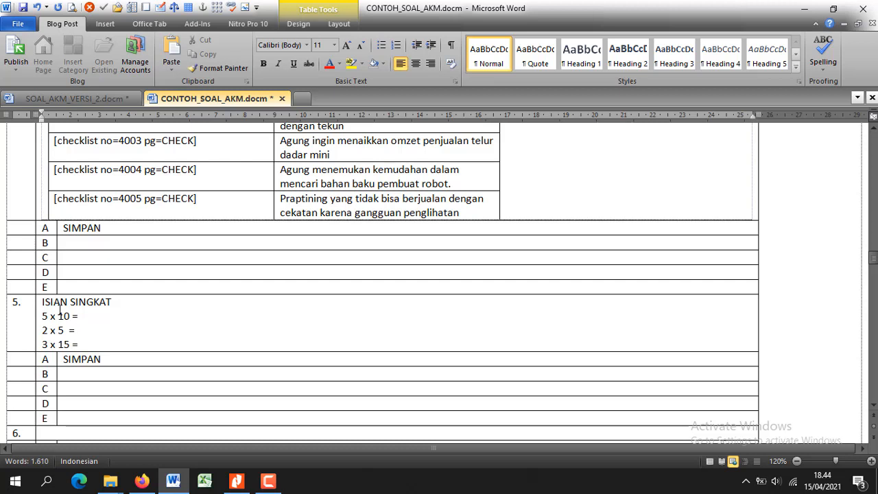
key(End)
key(Down)
- Insert an Isian Singkat answer field after "5 x 10 =" with question number 5 and item number 1
scroll(66, 323, down, 2)
scroll(66, 317, up, 2)
scroll(66, 319, down, 2)
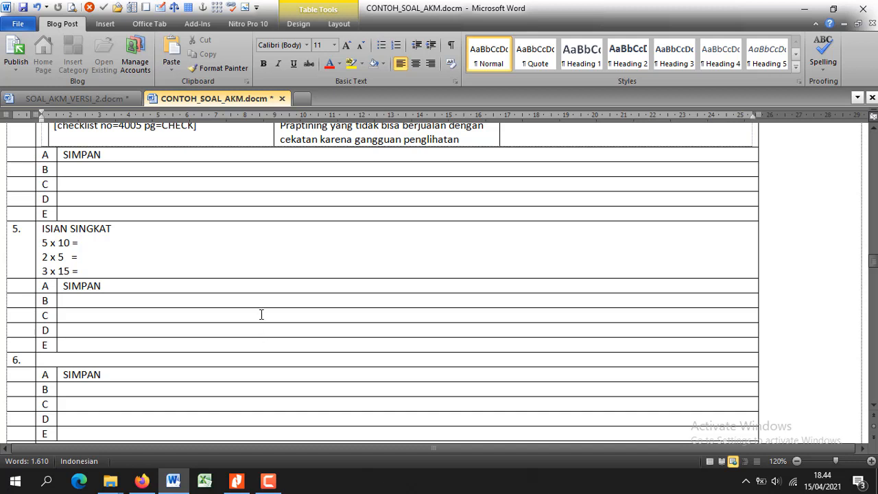
click(161, 8)
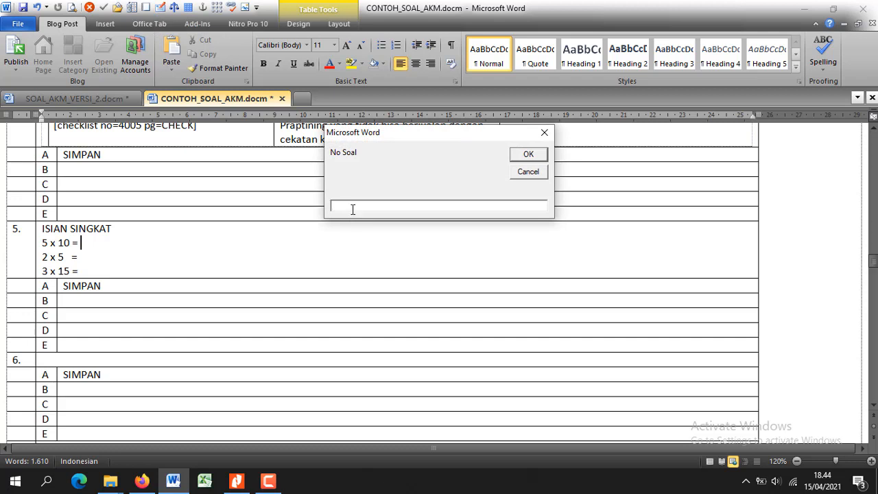
text(5)
click(526, 153)
text(1)
click(533, 153)
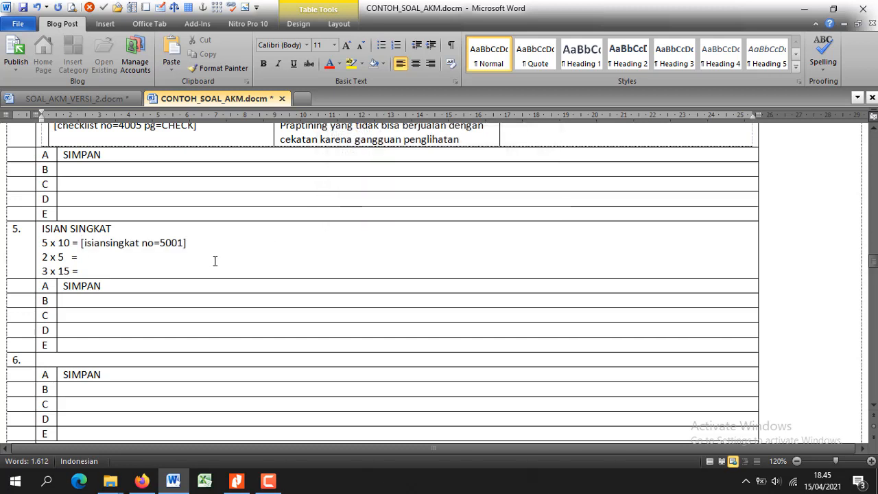
- Insert an Isian Singkat answer field after "2 x 5 =" with question number 5 and item number 2
click(91, 263)
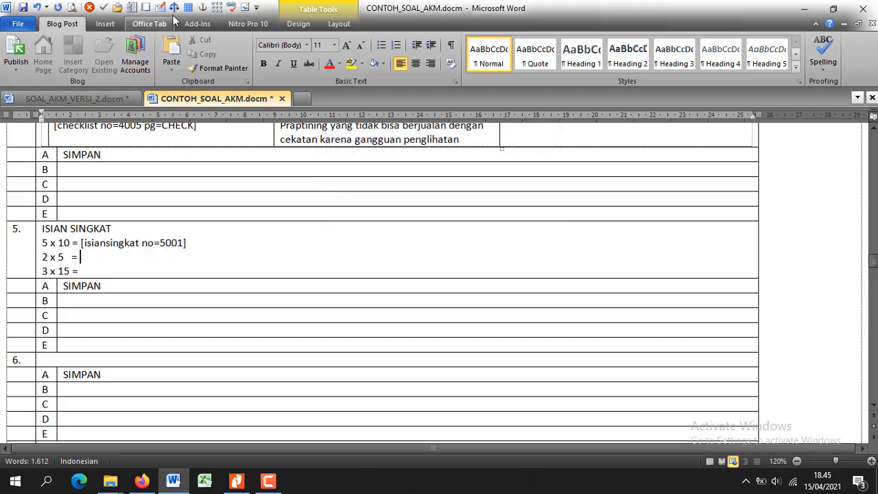
click(147, 8)
text(5)
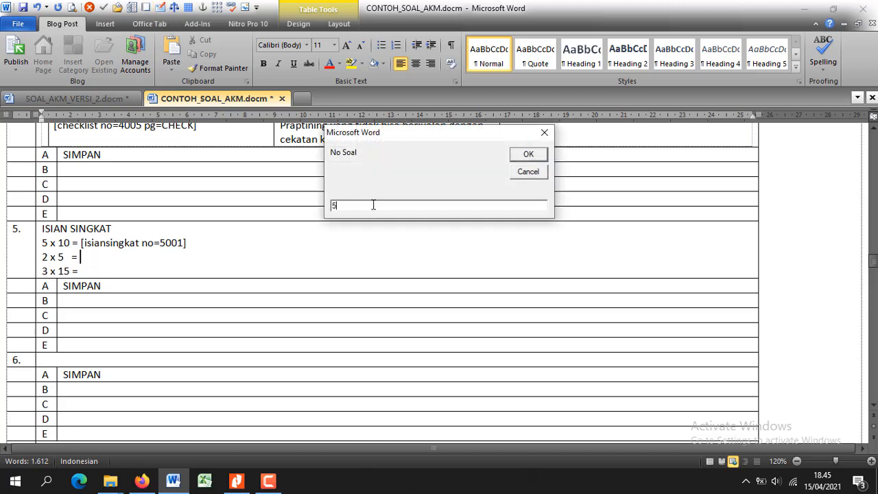
click(524, 155)
text(2)
click(527, 154)
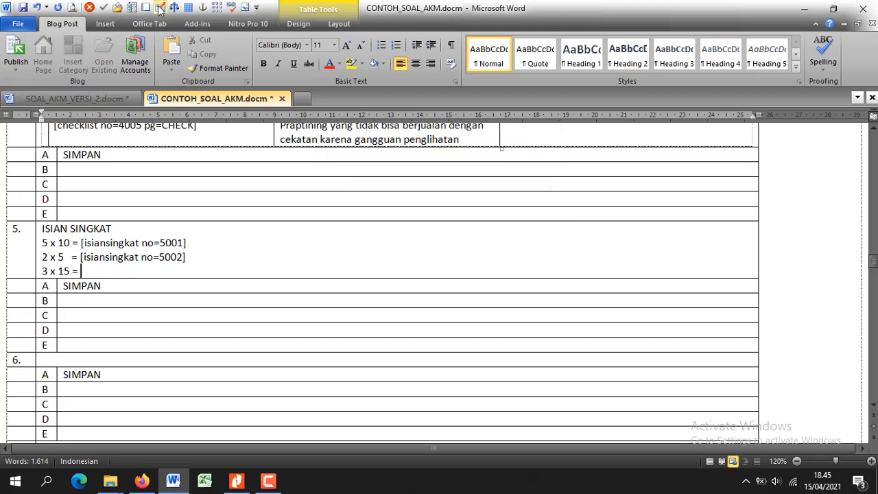
- Insert an Isian Singkat answer field after "3 x 15 =" with question number 5 and item number 3
click(159, 10)
text(5)
click(527, 156)
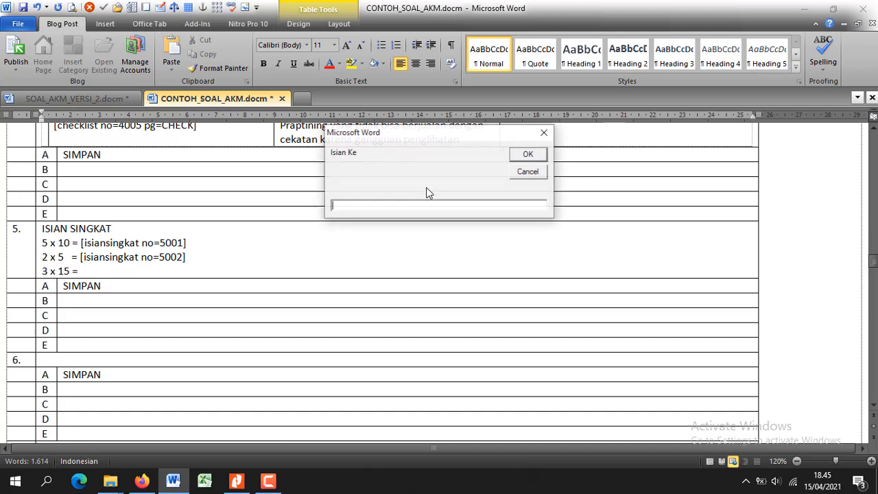
text(3)
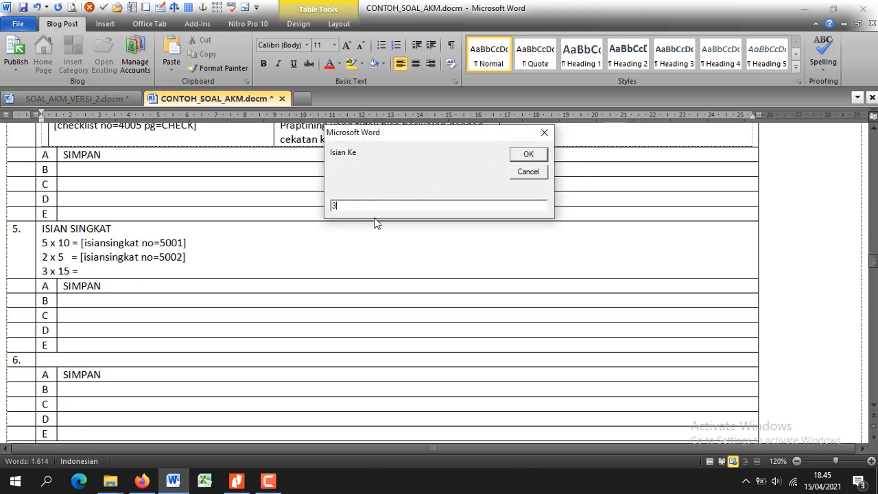
click(525, 155)
scroll(195, 259, down, 2)
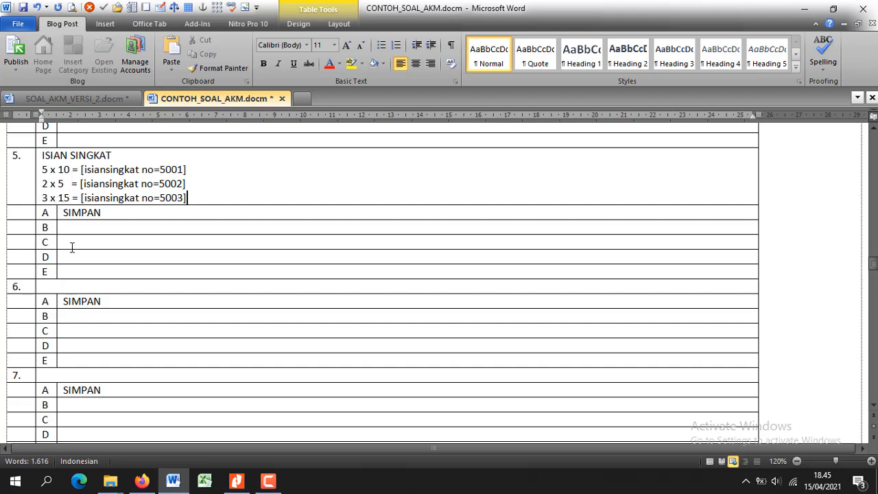
scroll(76, 247, down, 1)
scroll(77, 243, up, 4)
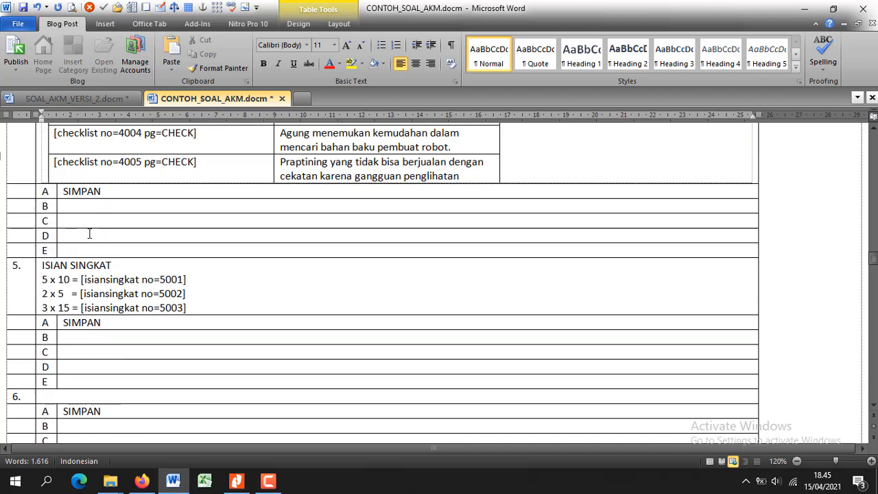
scroll(104, 254, down, 1)
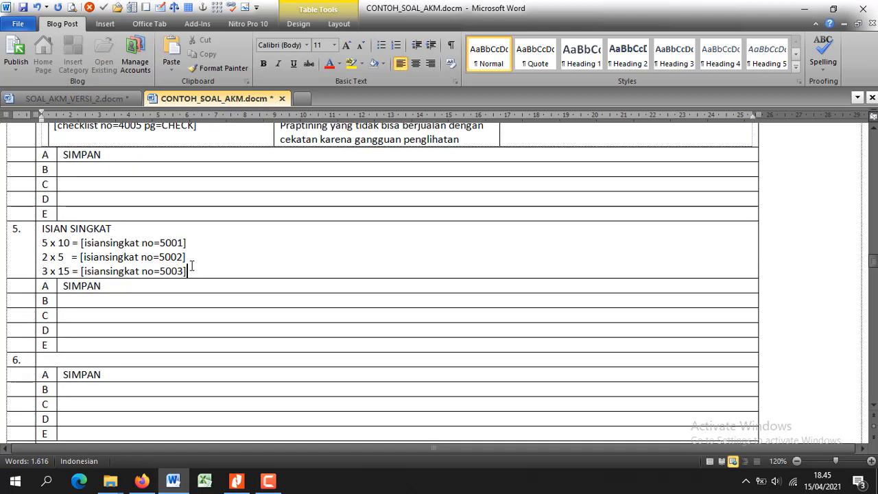
- Review the finished questions 1 to 5 and their answer rows in the table, including the SIMPAN entry under question 5
scroll(104, 251, down, 2)
scroll(102, 251, up, 3)
scroll(100, 278, down, 2)
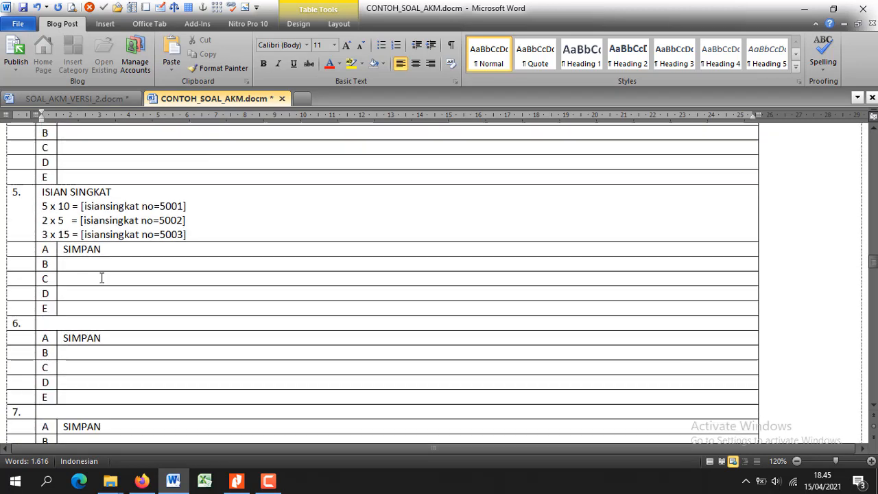
drag(111, 250, 83, 251)
scroll(77, 252, up, 4)
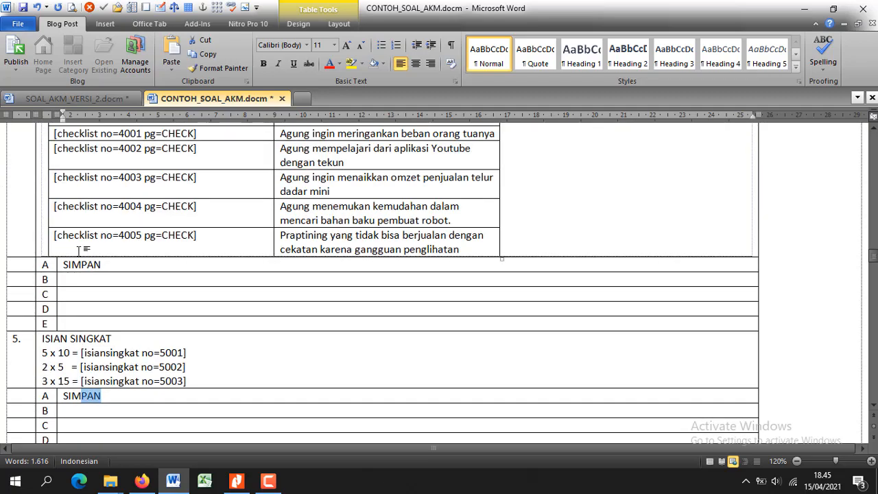
scroll(79, 252, up, 20)
scroll(80, 261, up, 20)
scroll(81, 261, up, 20)
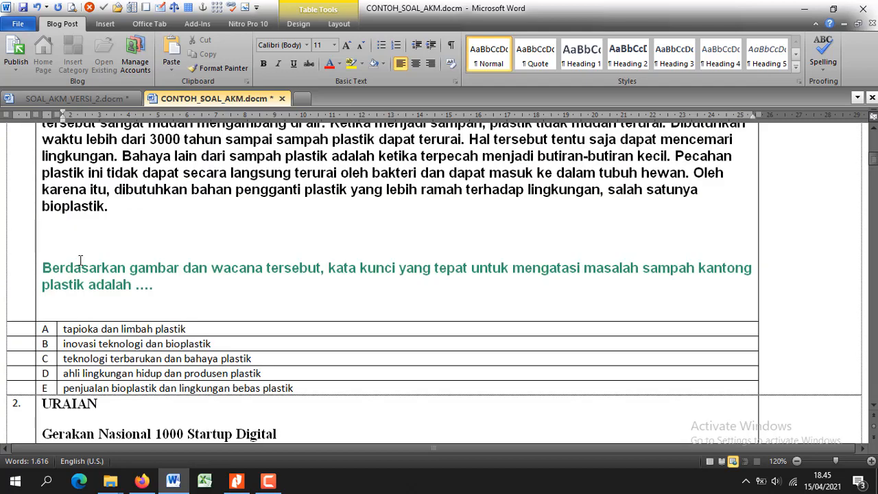
scroll(81, 260, down, 4)
scroll(79, 237, up, 7)
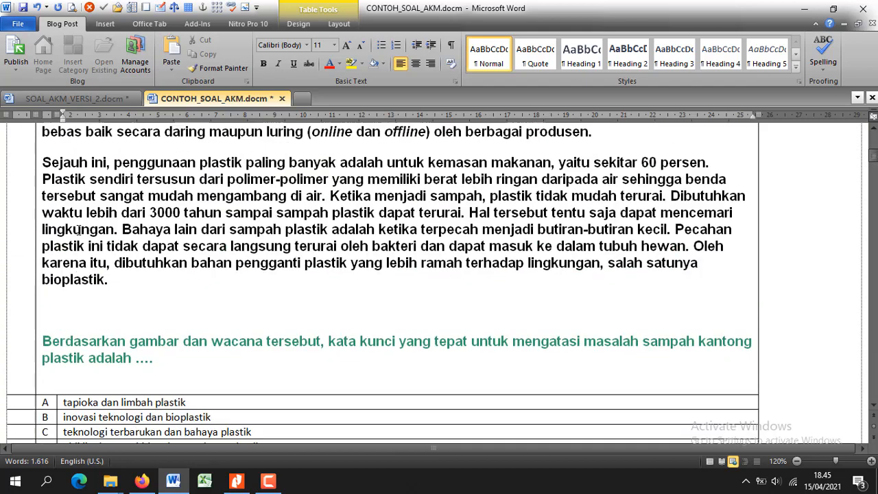
scroll(79, 230, down, 3)
scroll(70, 242, down, 20)
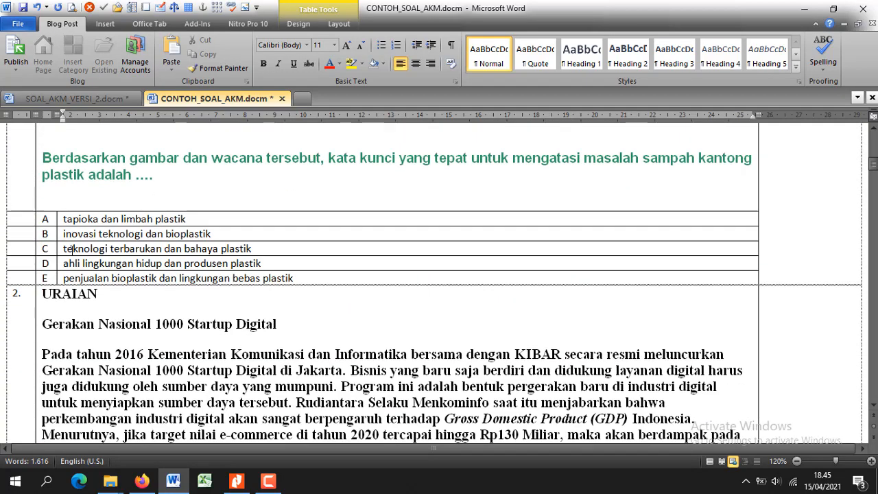
scroll(71, 251, down, 20)
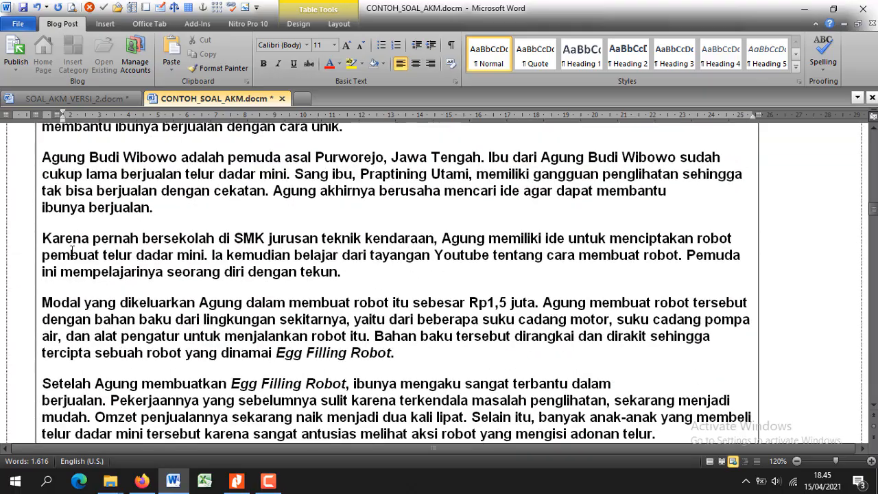
scroll(79, 225, up, 1)
scroll(80, 225, down, 13)
scroll(80, 223, down, 9)
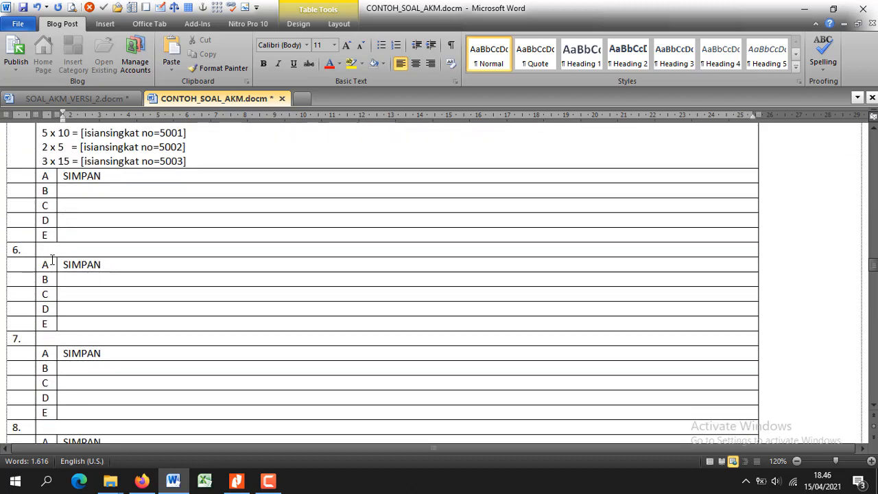
- Switch to the CBT_AKM_2021 guide in Nitro Pro and check its Isian Sederhana instructions and example
click(51, 250)
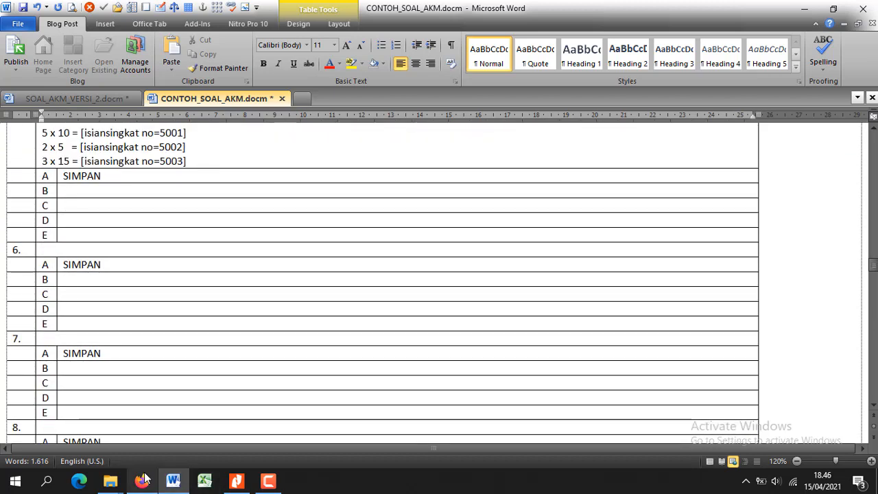
click(236, 481)
scroll(252, 294, down, 3)
scroll(252, 293, down, 4)
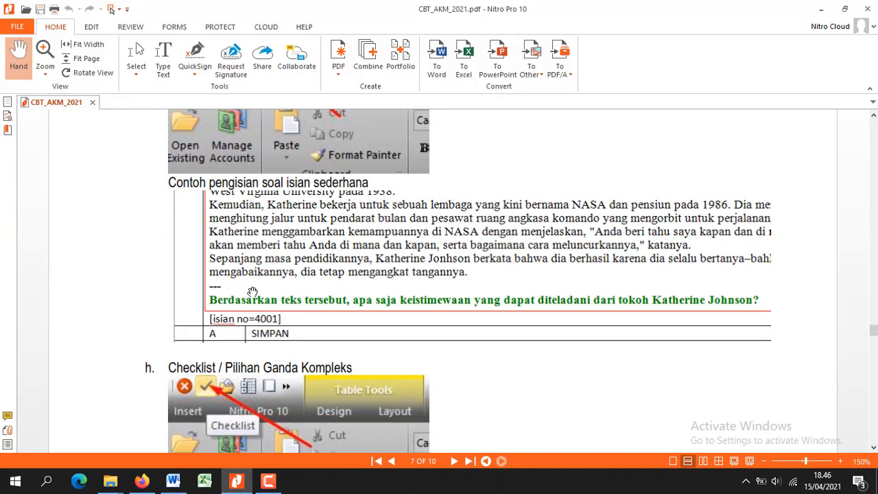
scroll(252, 294, up, 1)
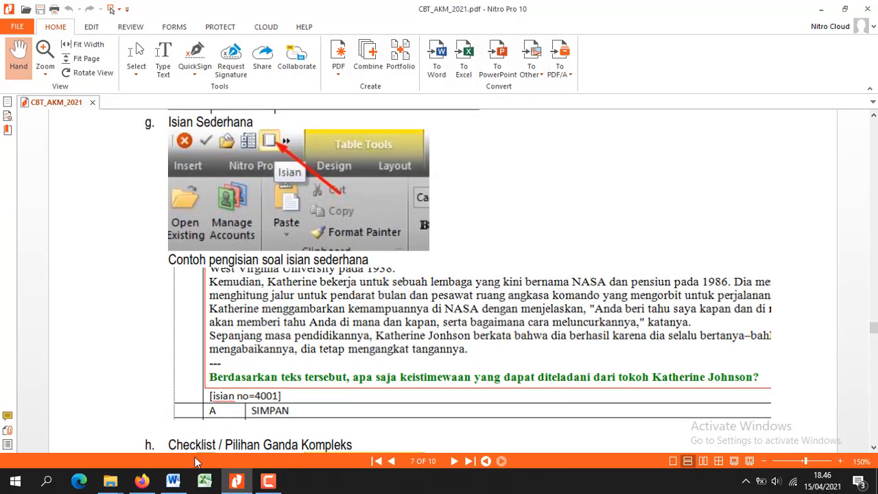
- Copy the text of Uraian question 9 from the AKM website in Firefox and paste it into question 6's cell in Word
click(141, 480)
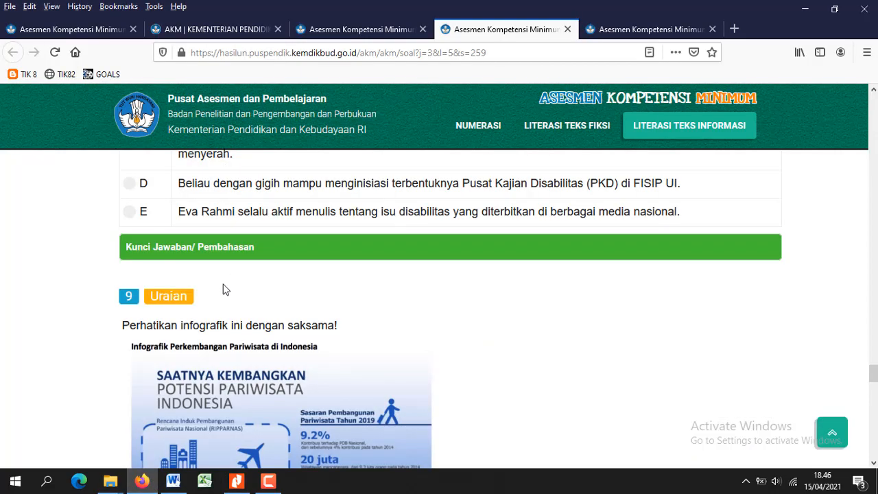
scroll(223, 288, down, 10)
scroll(223, 288, up, 5)
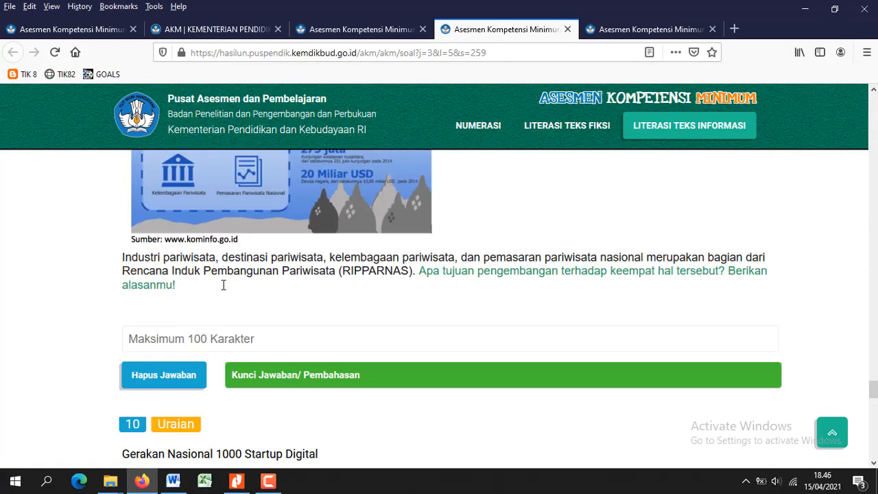
scroll(222, 284, up, 2)
triple_click(123, 261)
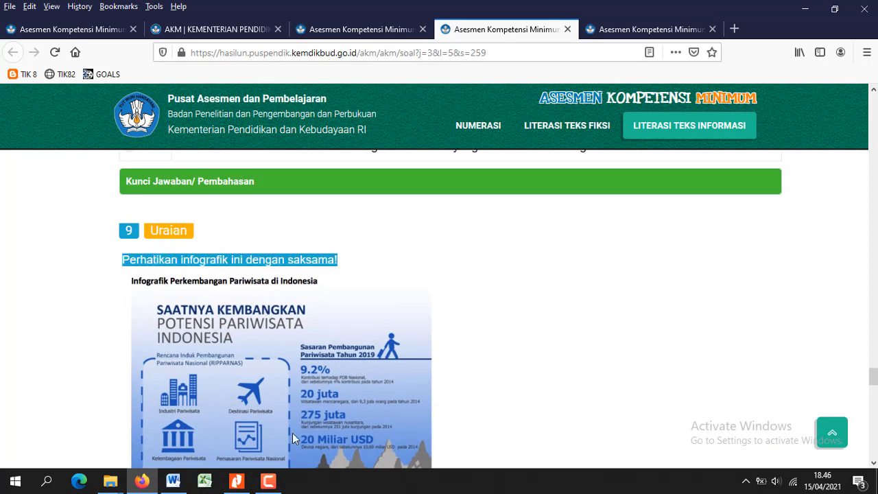
scroll(300, 447, down, 2)
triple_click(303, 449)
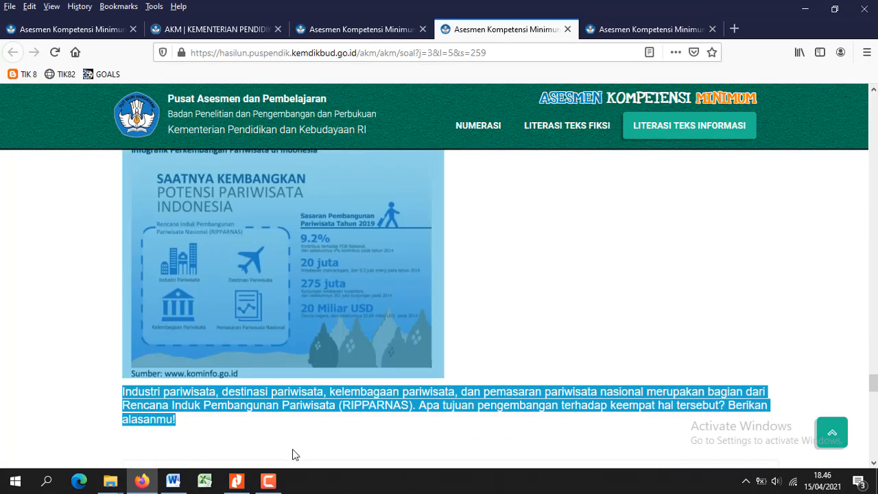
click(173, 480)
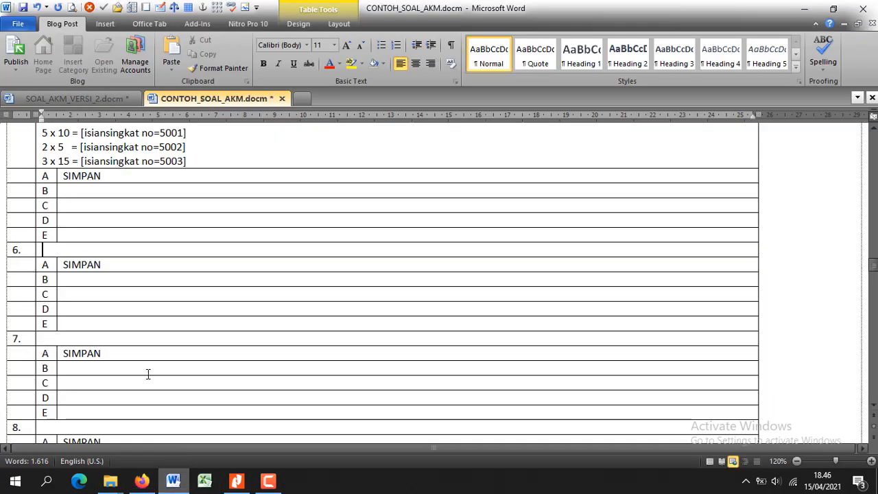
click(70, 250)
text(Perhatikan infografik ini dengan saksama!   Industri pariwisata, destinasi pariwisata, kelembagaan pariwisata, dan pemasaran pariwisata nasional merupakan bagian dari Rencana Induk Pembangunan Pariwisata (RIPPARNAS). Apa tujuan pengembangan terhadap keempat hal tersebut? Berikan alasanmu!)
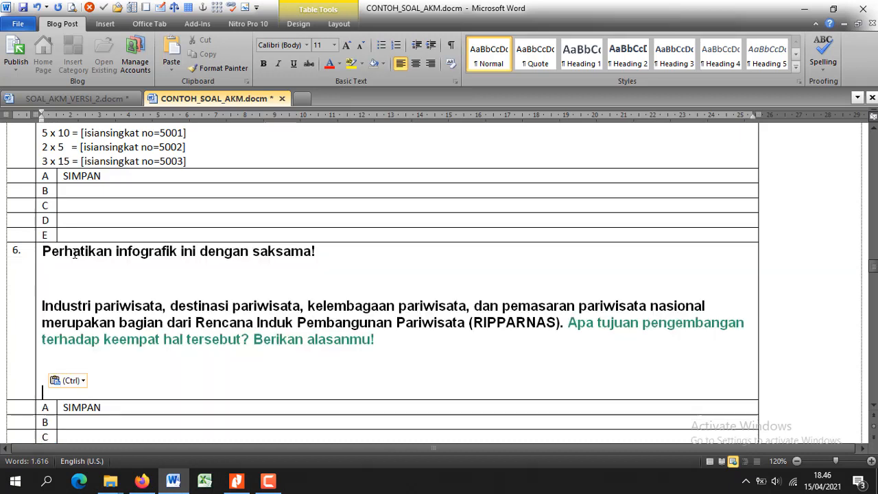
- Capture the tourism infographic of question 9 from the website in Firefox and paste it under question 6's opening line in Word
click(142, 480)
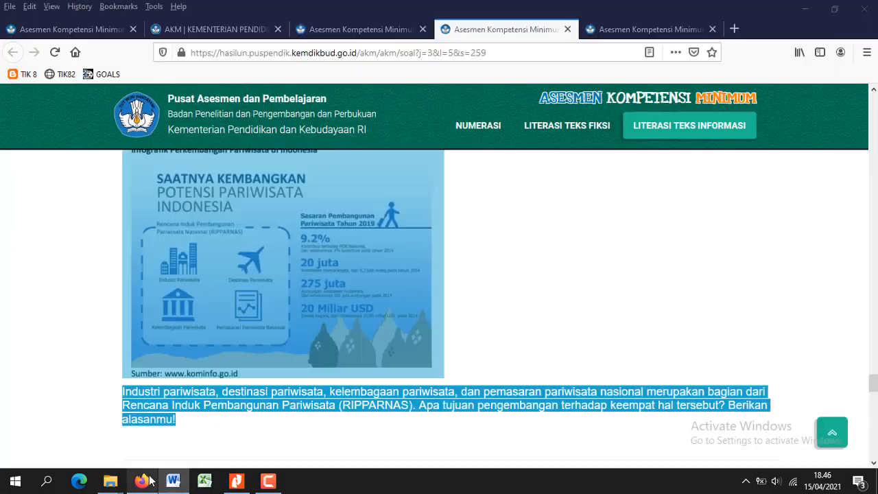
click(613, 268)
scroll(606, 266, up, 2)
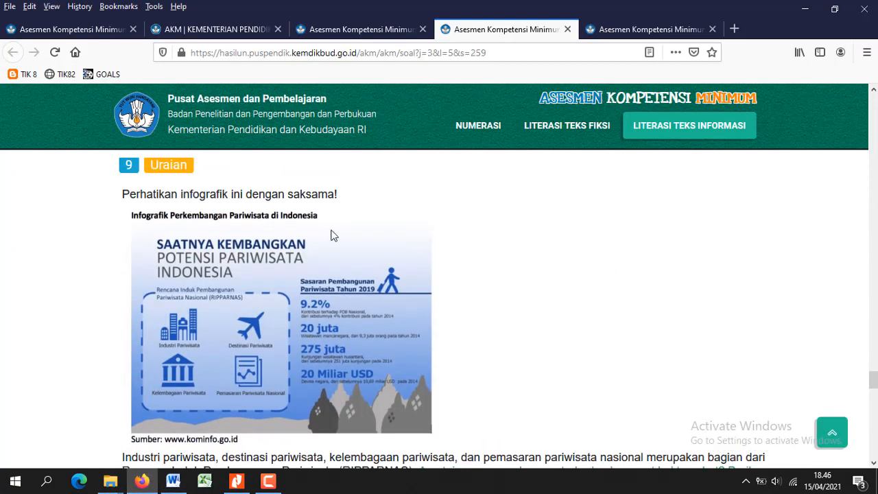
key(Print)
drag(129, 229, 439, 441)
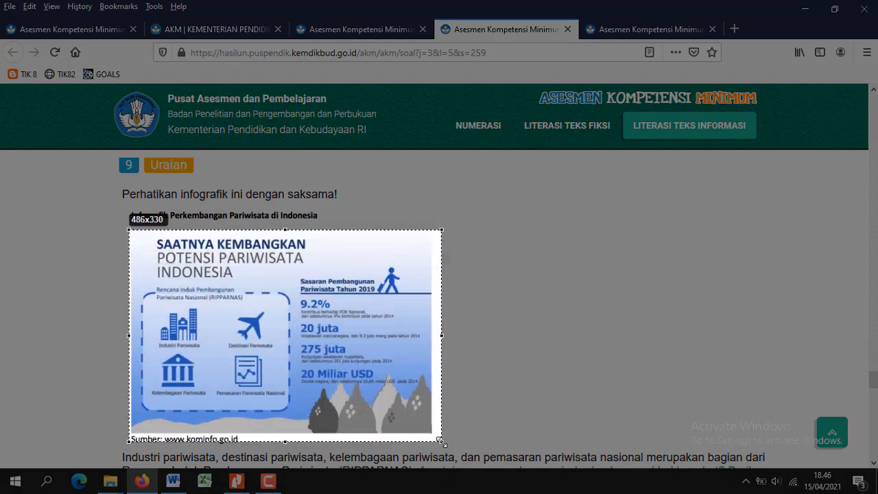
key(ctrl+c)
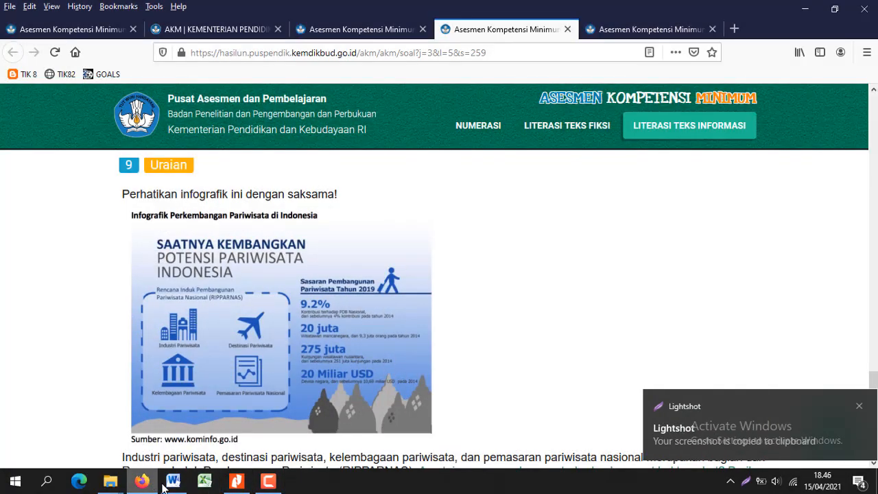
click(171, 483)
click(86, 274)
key(ctrl+v)
- Insert an Isian answer field below question 6's green question text with question number 6 and item number 1
scroll(120, 281, down, 6)
click(57, 288)
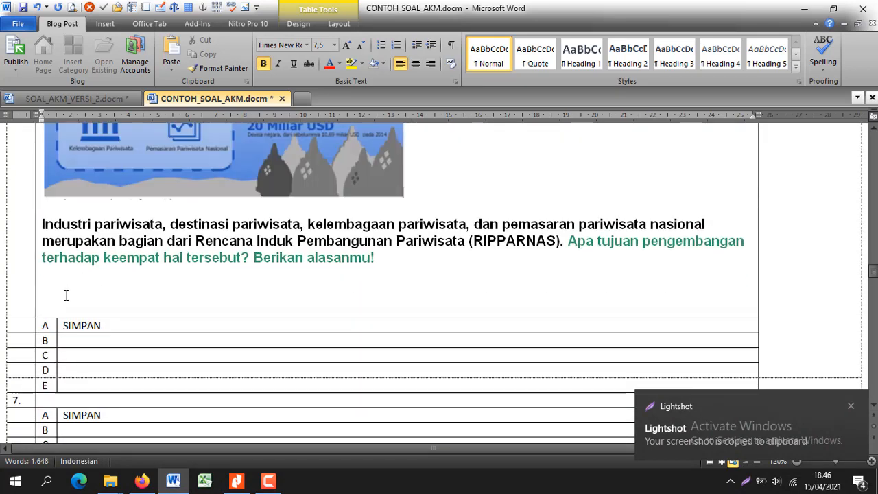
click(145, 8)
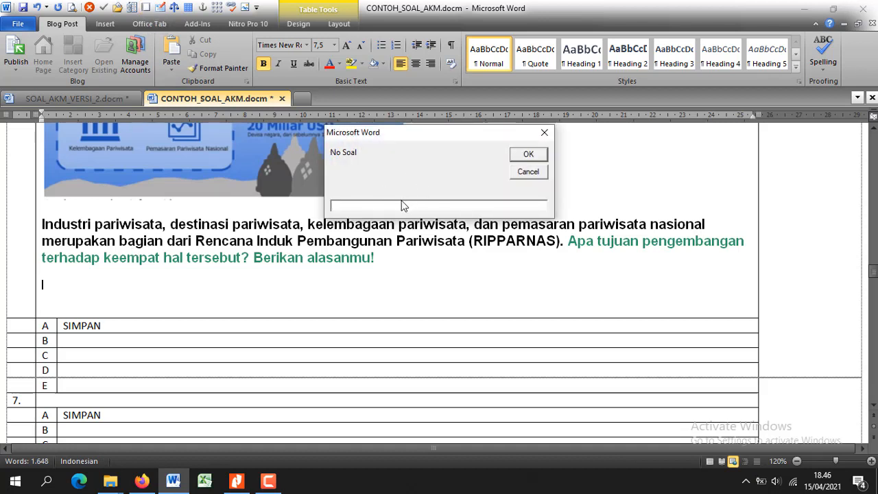
click(541, 155)
click(527, 155)
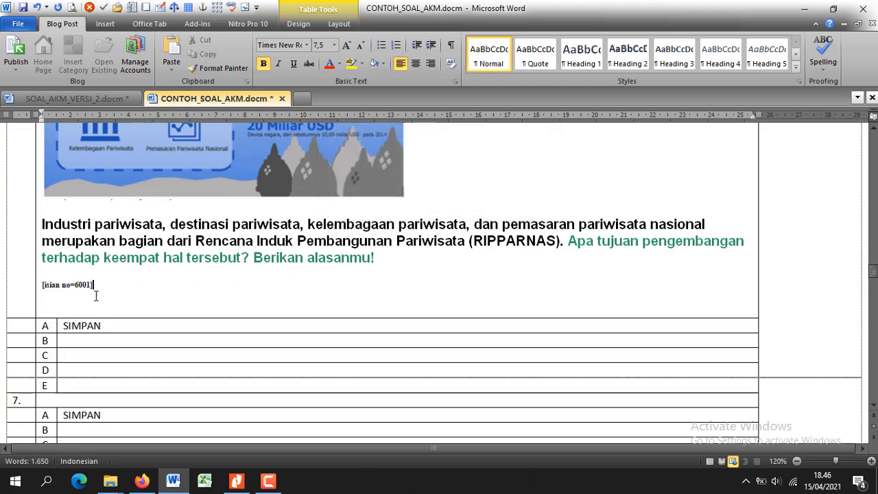
- Add the type label "ISIAN SEDERHANA" on a new line above question 6's opening sentence
scroll(92, 292, up, 10)
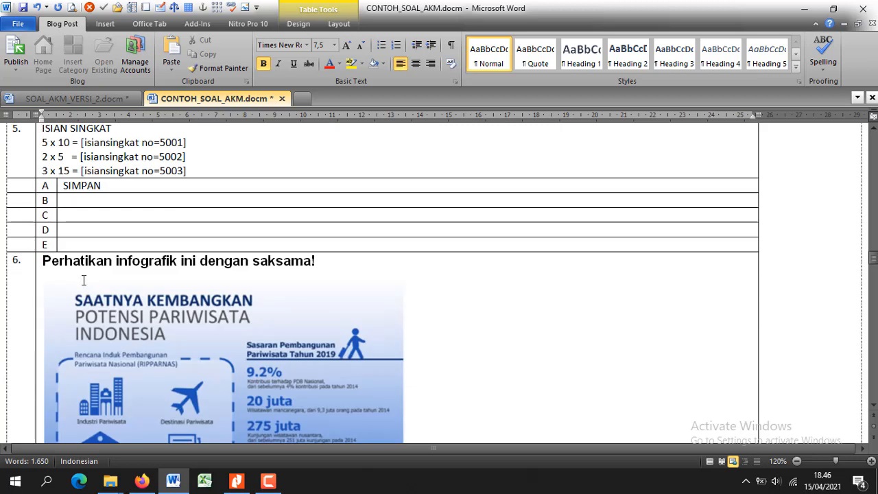
click(43, 261)
key(Return)
key(Up)
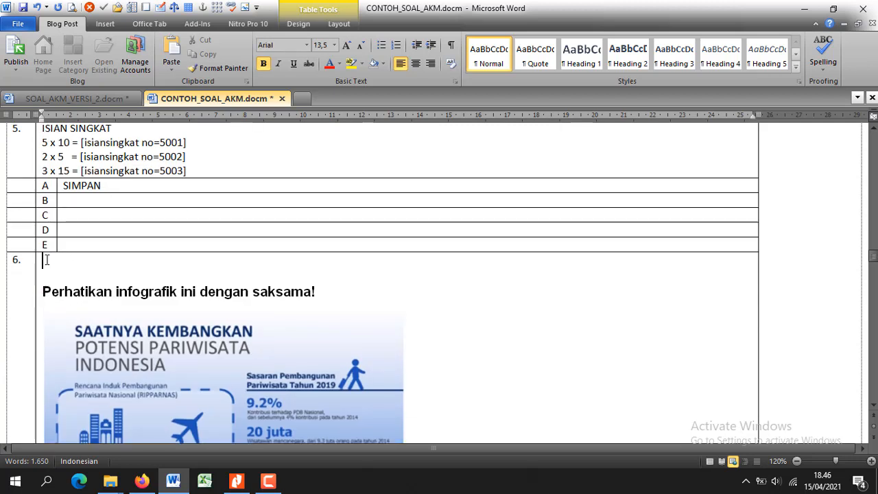
text(isis)
key(BackSpace)
text(ISIAN SEDERHA)
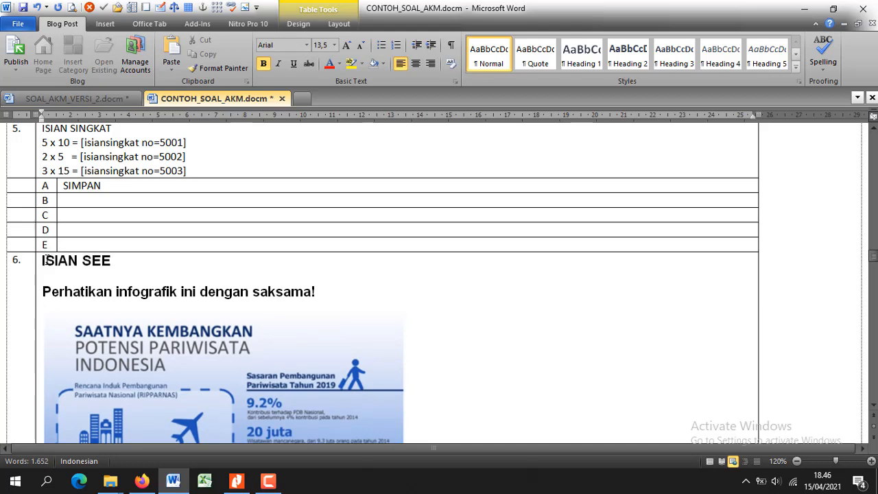
text(NA)
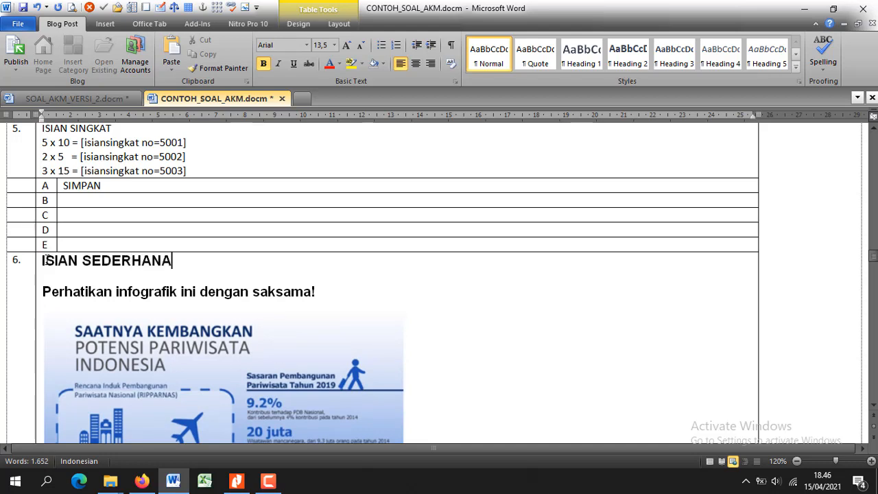
- Review the content, type labels and answer fields of questions 4 to 6 in the table
scroll(44, 261, up, 6)
scroll(24, 264, down, 7)
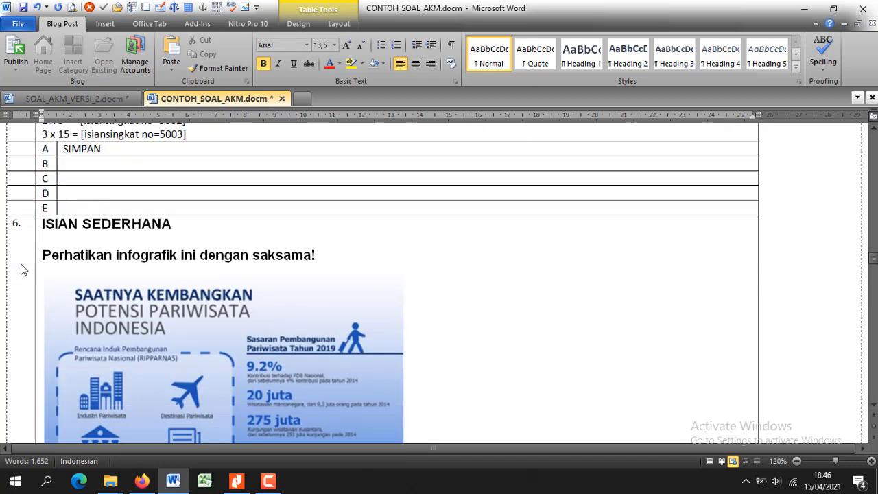
scroll(21, 266, up, 3)
scroll(23, 265, down, 2)
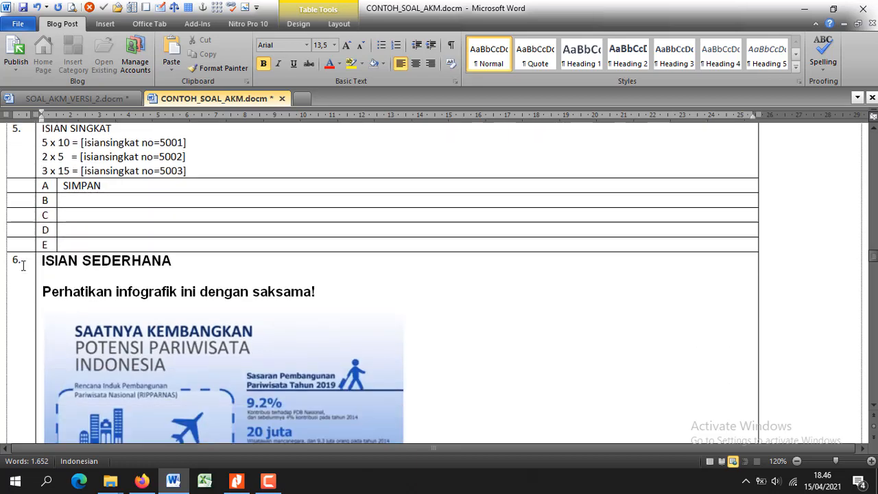
scroll(23, 265, up, 1)
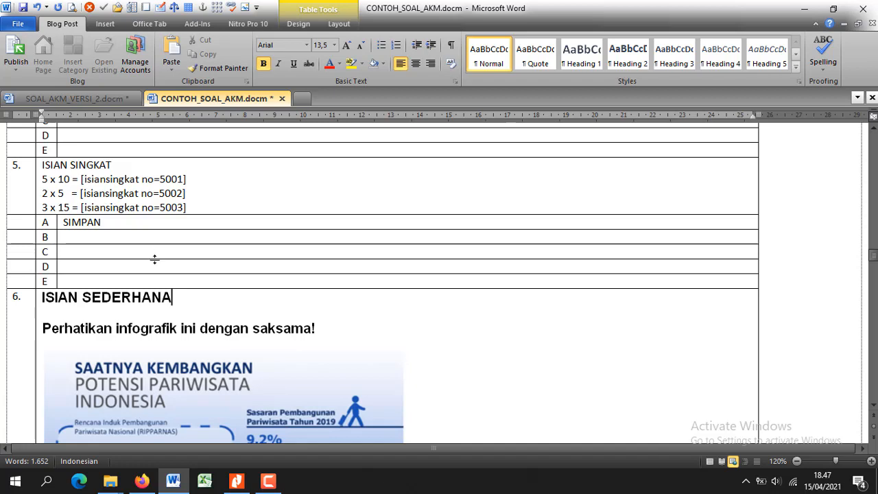
scroll(154, 258, down, 4)
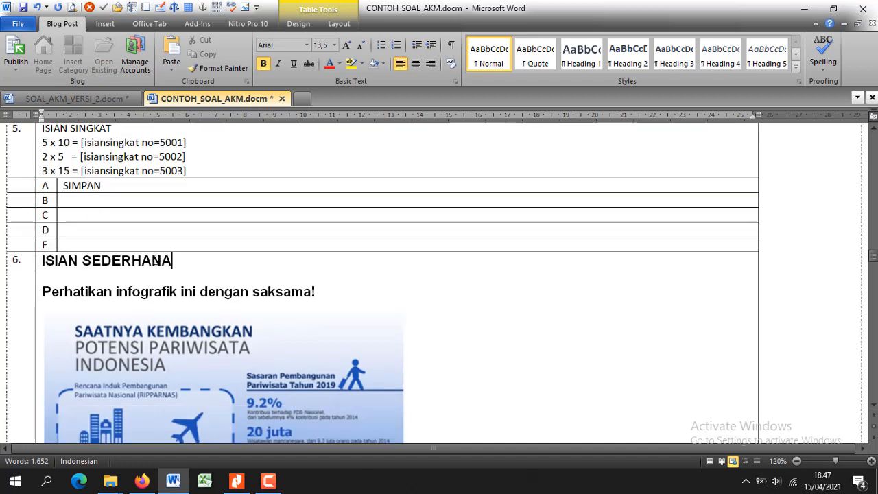
scroll(155, 260, down, 7)
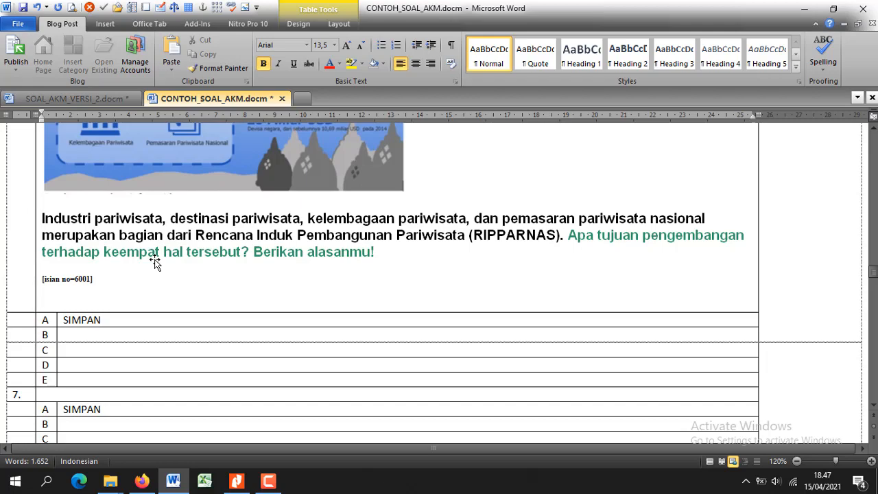
scroll(155, 262, down, 2)
scroll(156, 260, up, 3)
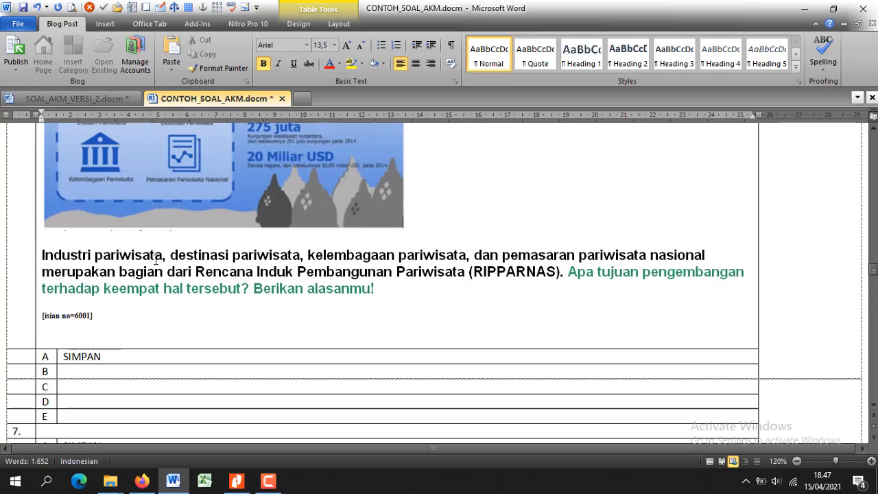
scroll(156, 259, up, 15)
scroll(155, 259, up, 9)
scroll(155, 258, down, 11)
scroll(156, 260, up, 5)
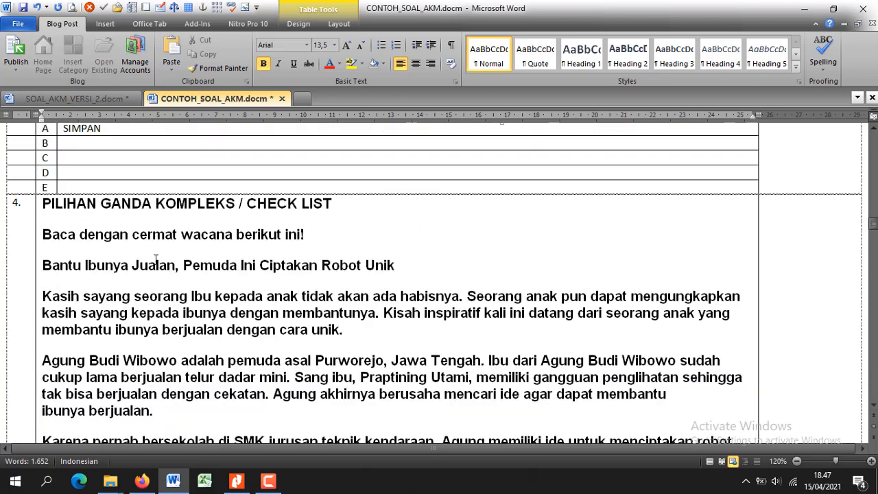
scroll(155, 259, down, 3)
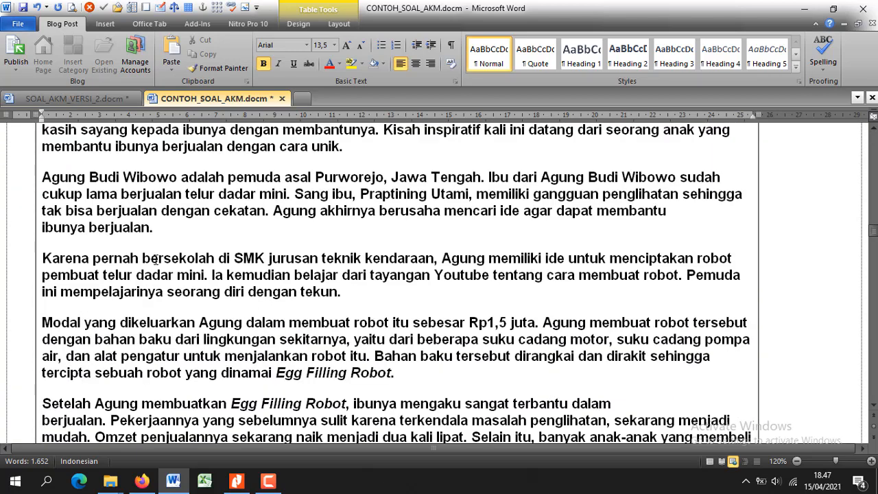
- Review the short-answer fields of question 5 and the infographic, question text and answer field of question 6
scroll(156, 259, down, 18)
scroll(153, 261, down, 9)
scroll(83, 198, up, 7)
scroll(83, 198, up, 6)
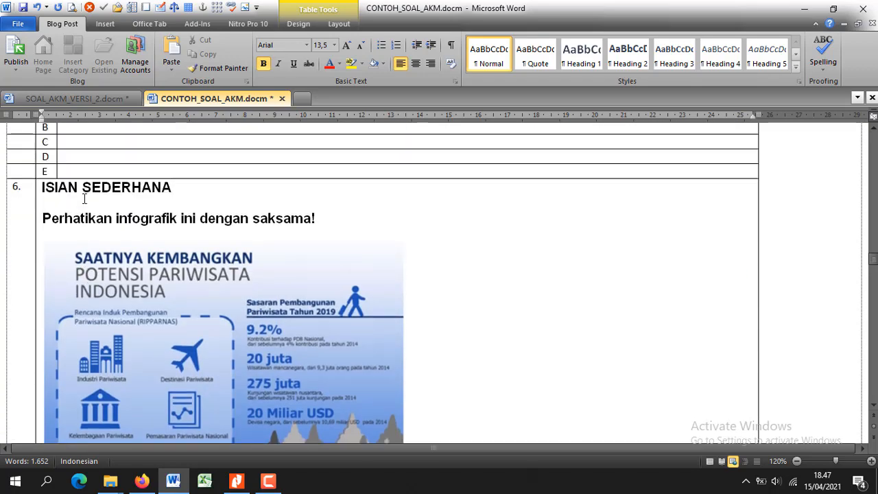
scroll(84, 198, up, 6)
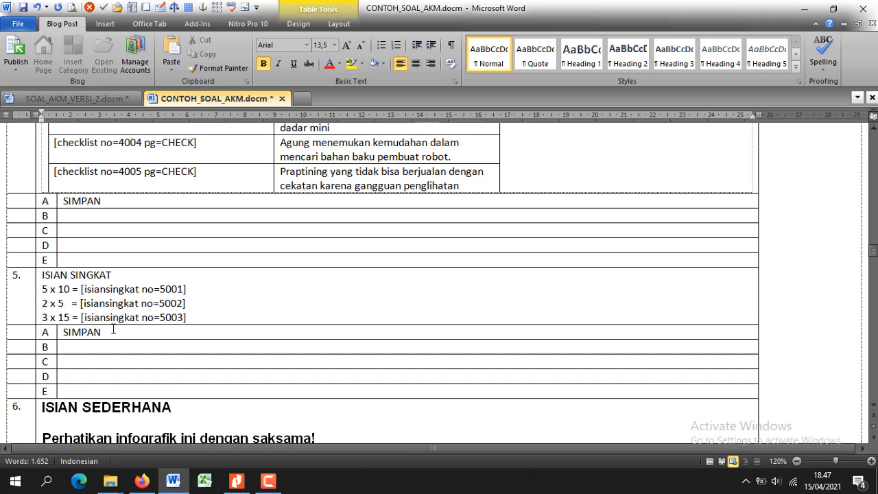
scroll(89, 329, down, 15)
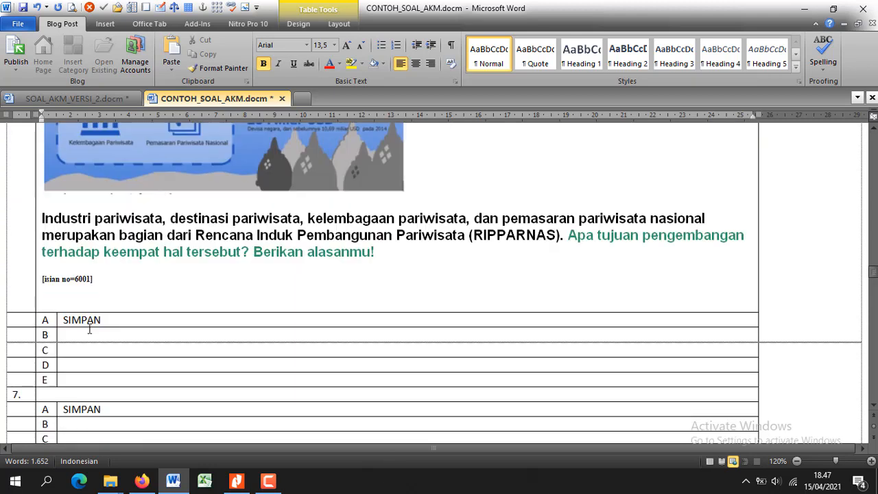
scroll(89, 329, down, 3)
- Place the cursor in question 7's empty cell and look up the Penjodohan example in CBT_AKM_2021.pdf in Nitro Pro
click(69, 282)
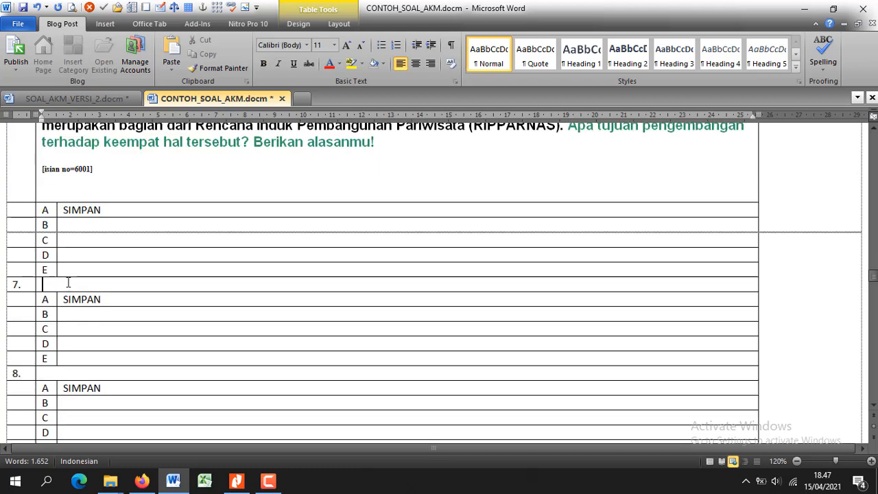
click(236, 481)
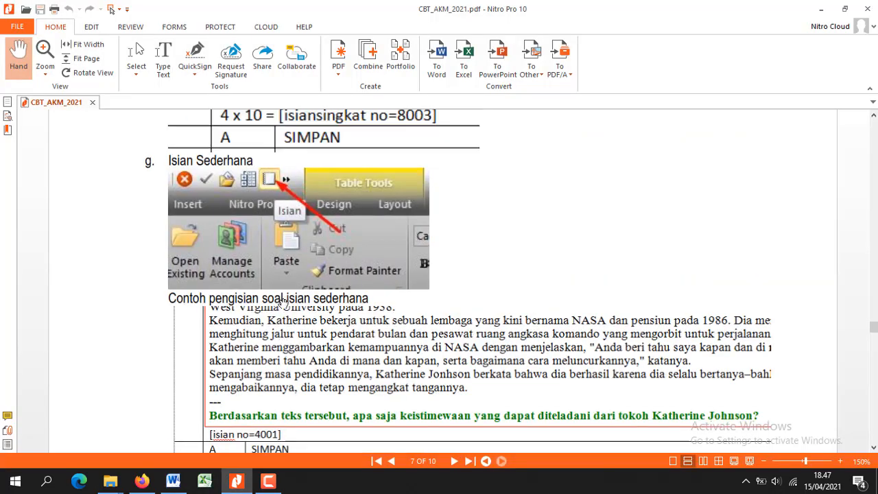
scroll(283, 303, up, 10)
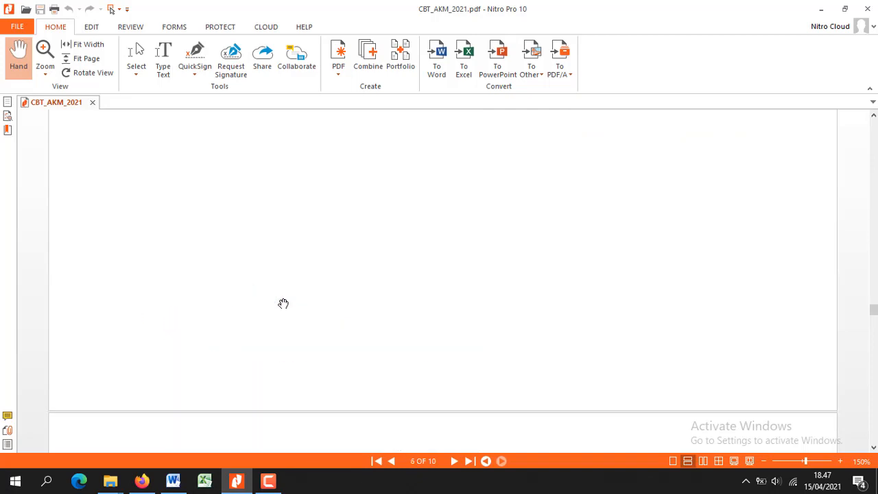
scroll(283, 303, up, 5)
scroll(283, 303, up, 2)
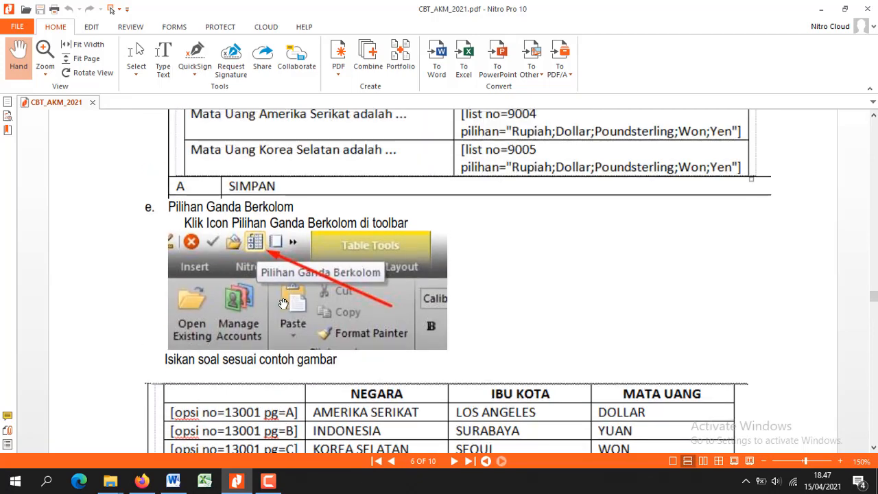
scroll(283, 303, up, 7)
scroll(284, 304, up, 2)
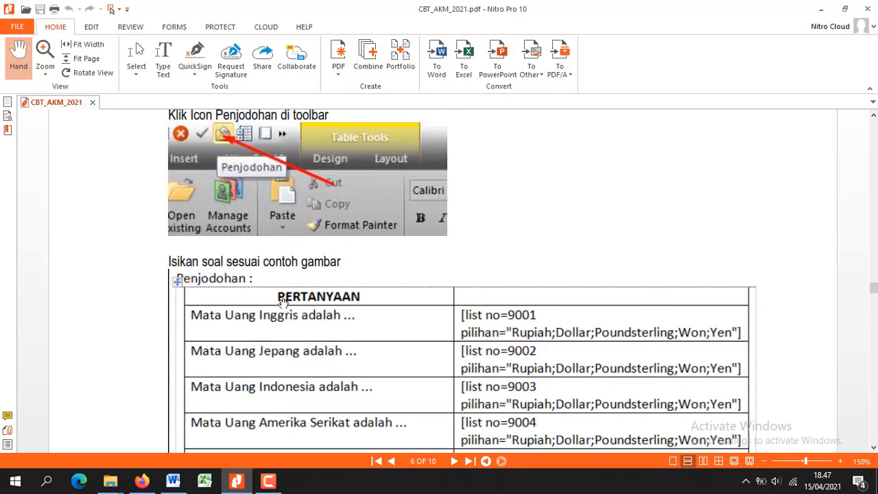
scroll(284, 303, down, 1)
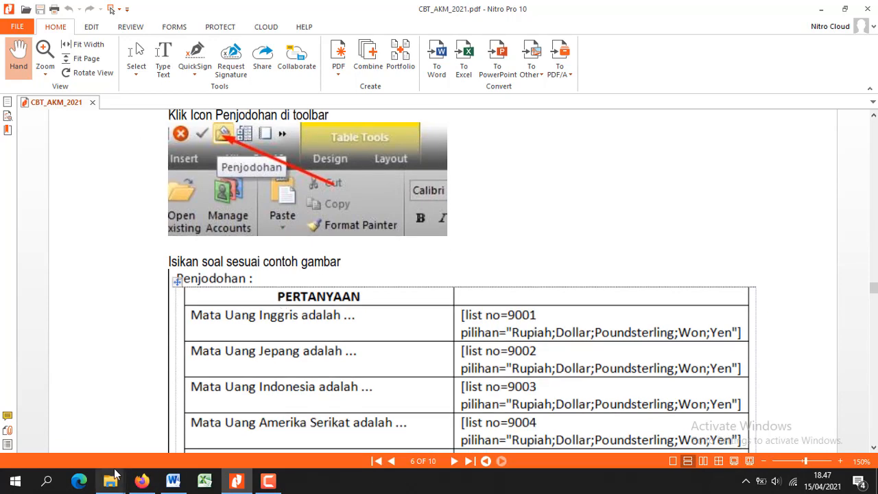
- Look through the questions around number 9 on the ministry's AKM page in Firefox for a matching question
click(142, 481)
scroll(459, 255, down, 12)
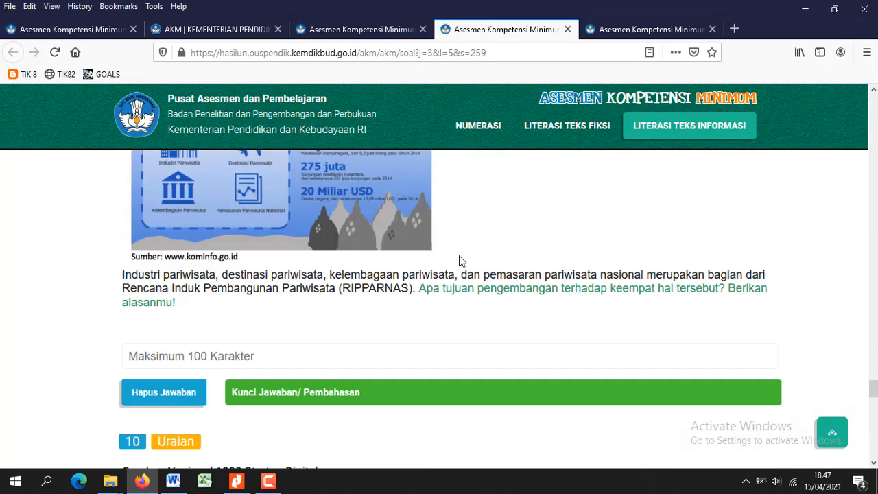
scroll(460, 256, down, 8)
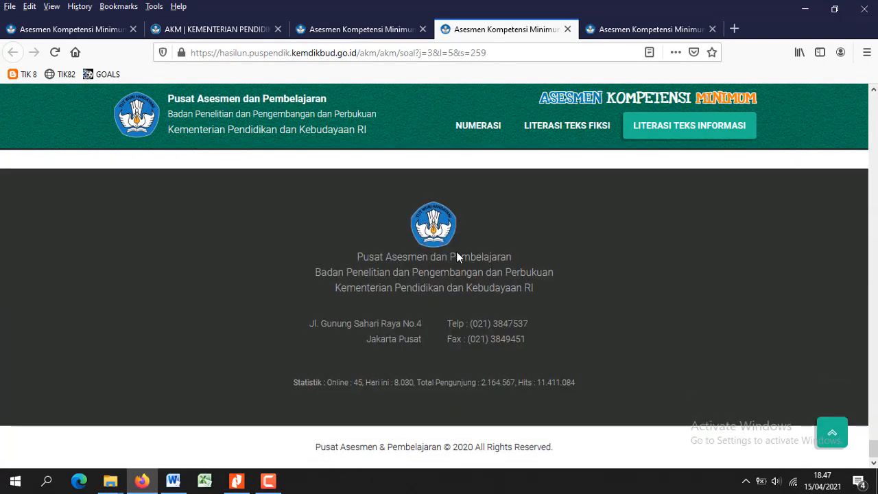
scroll(458, 255, up, 20)
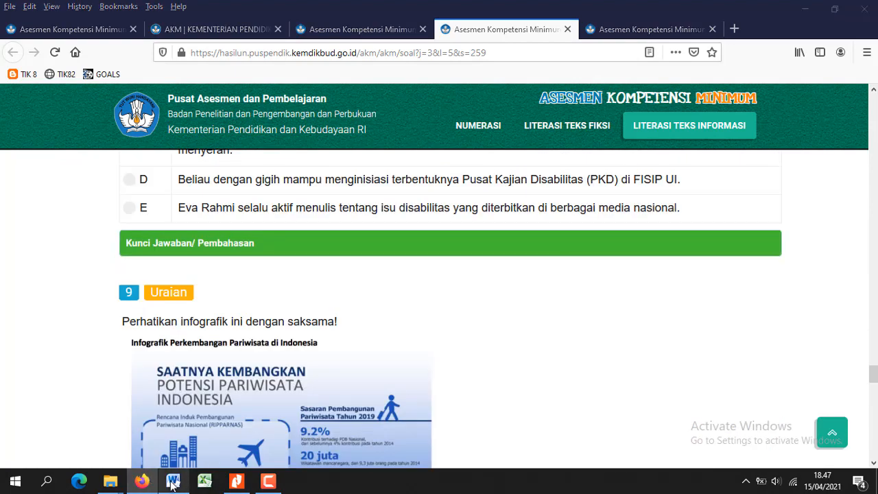
- Switch to Word and enter the type label "PENJODOHAN" in question 7's cell, followed by a new line
click(172, 481)
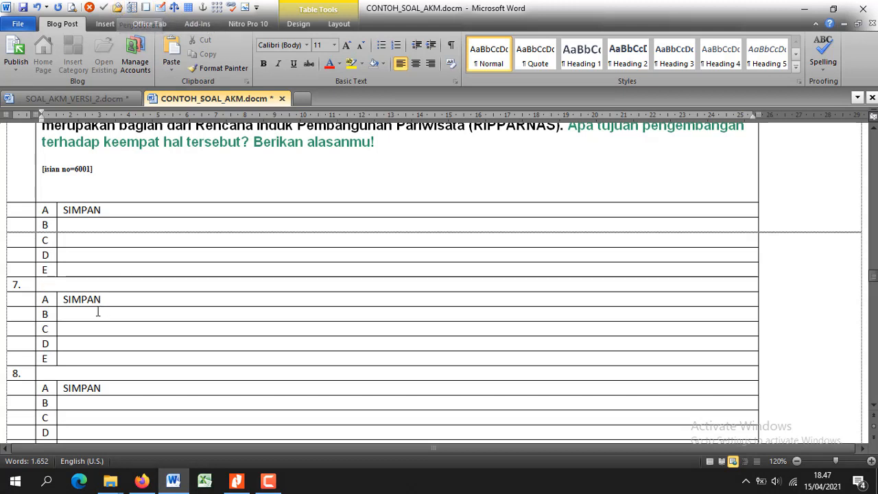
text(PENJOFOHAN)
key(BackSpace)
key(BackSpace)
key(BackSpace)
key(BackSpace)
key(BackSpace)
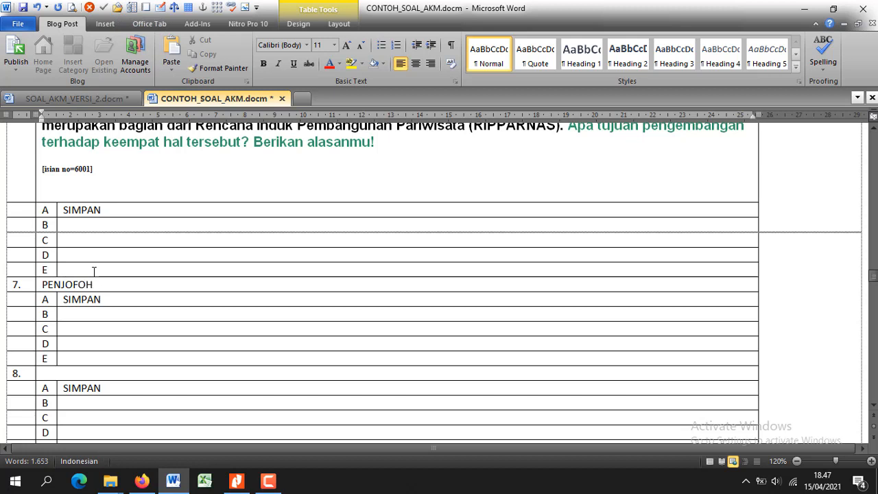
text(DOHAN)
key(Return)
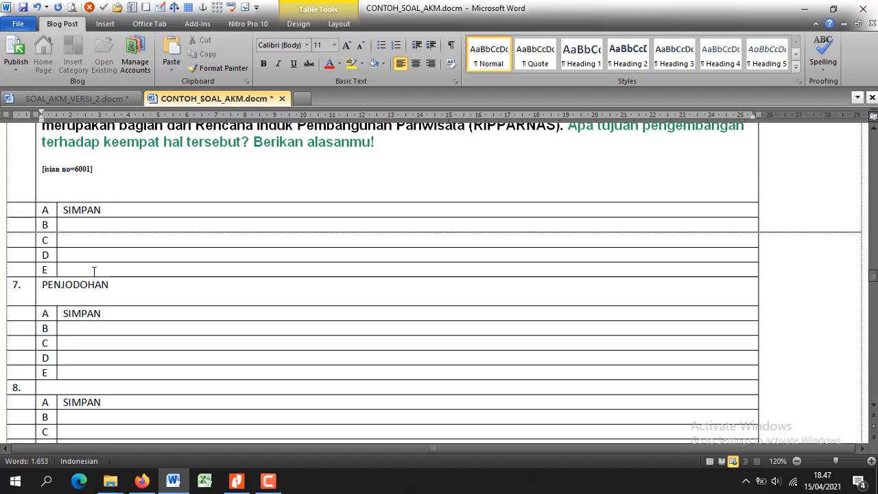
- Insert a Penjodohan table under question 7's label with question number 7, 5 questions and 8 answer choices
click(117, 9)
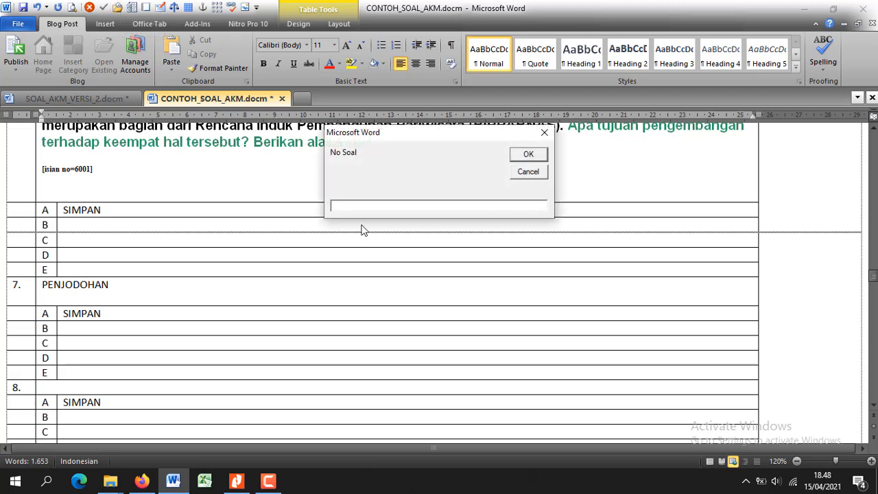
text(7)
click(526, 155)
text(5)
click(528, 155)
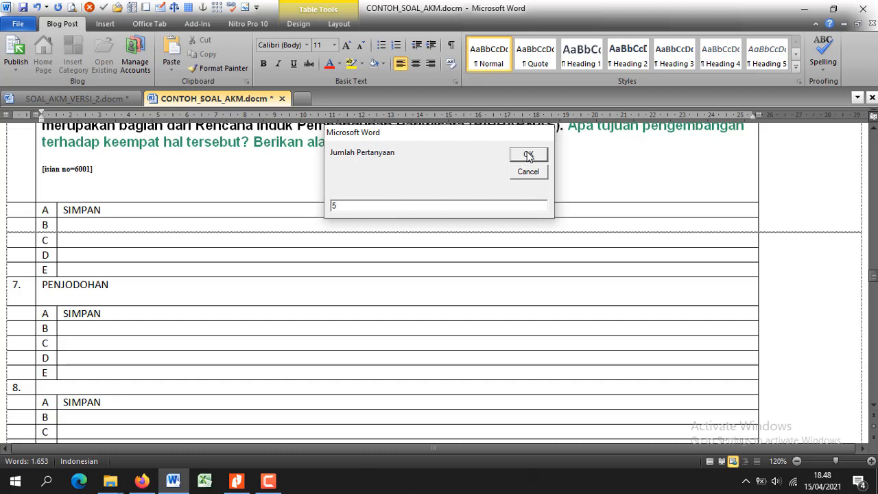
double_click(340, 205)
click(528, 155)
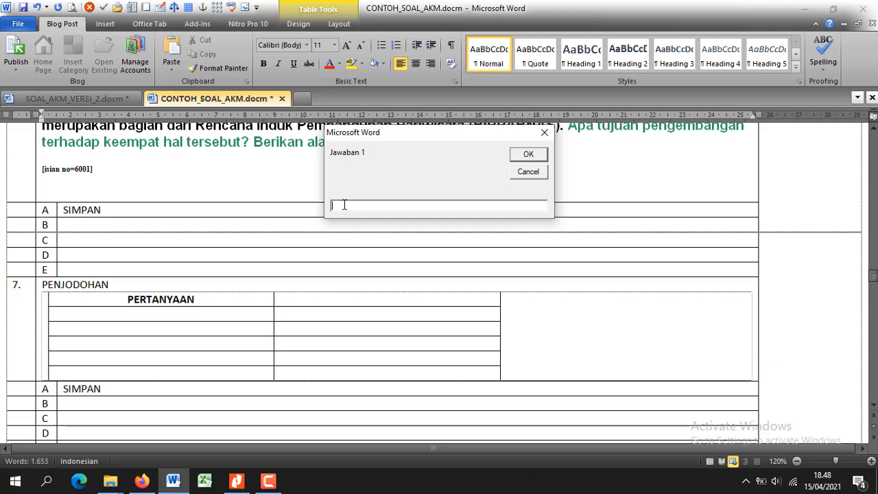
- Enter RUPIAH, DOLLAR, YEN, WON and RUPEE as answers 1 to 5 of the matching question
text(MAH)
key(Return)
text(DOLLAR)
key(Return)
text(Y)
key(Return)
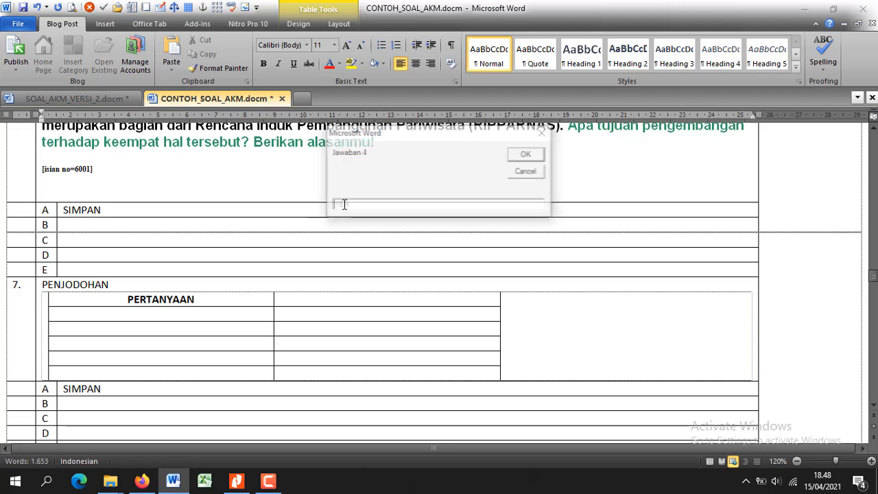
text(WO)
key(Return)
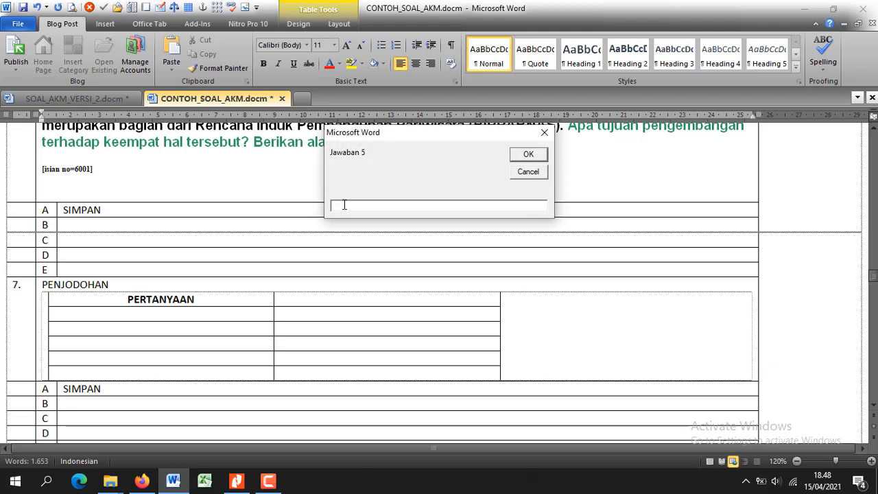
text(RUPEE)
key(Return)
- Enter LIRA, REAL and POUDSTERLING as the last three answers of the matching question
text(U)
text(IRA)
key(Return)
key(Return)
text(EOURO)
key(BackSpace)
key(BackSpace)
key(BackSpace)
key(BackSpace)
key(BackSpace)
text(POUN)
key(BackSpace)
text(NDSTERLING)
key(Return)
- Enter "MATA UANG INGGRIS ADALAH" and "MATA UANG INDIA" as matching questions 1 and 2
text(MATA AU)
key(BackSpace)
key(BackSpace)
text(UANG INGGRIS ADALAH)
key(Return)
text(MATA UANG)
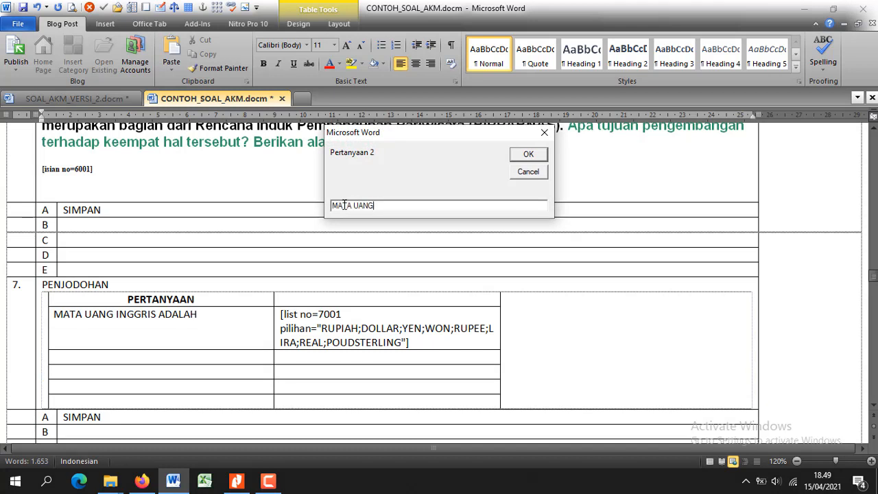
text( INDIA)
key(Return)
- Enter "MATA UANG ITALIA" as matching question 3
text(MATA UANG )
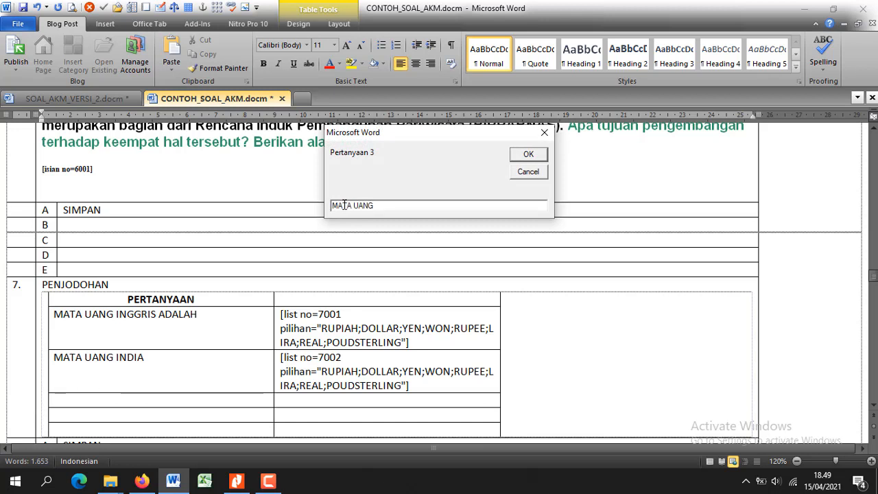
text(JEPANG)
key(BackSpace)
key(BackSpace)
key(BackSpace)
key(BackSpace)
key(BackSpace)
key(BackSpace)
text(ITALIA)
key(Return)
- Enter "MATA UANG INDONESIA" and "MATA UANG AMERIKA" as matching questions 4 and 5
text(MATA UANG IDNO)
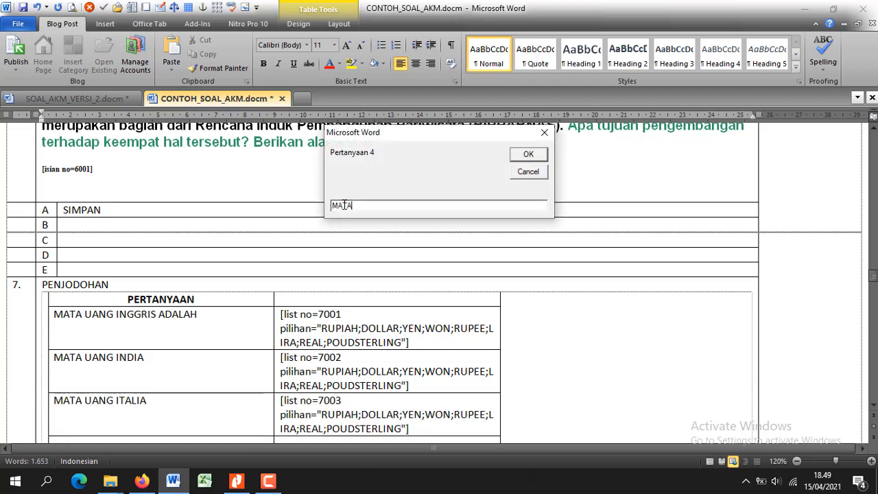
key(BackSpace)
key(BackSpace)
key(BackSpace)
text(NDONESIA)
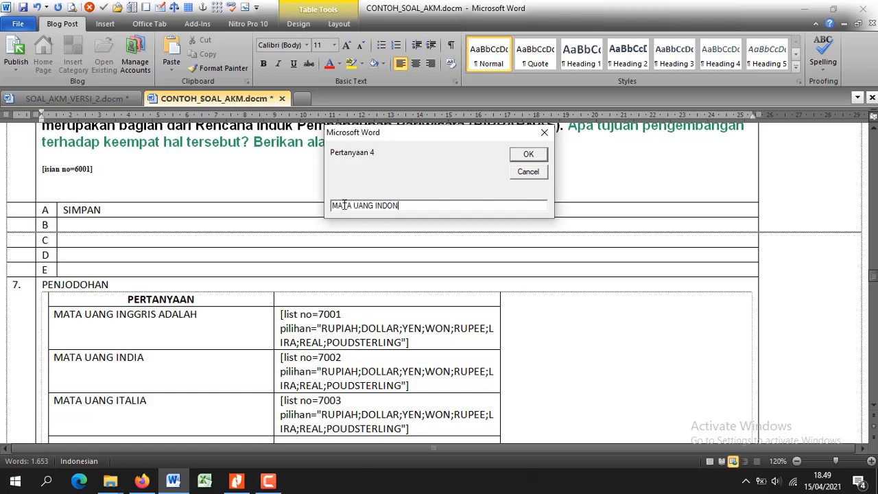
key(Return)
text(MATA UANG)
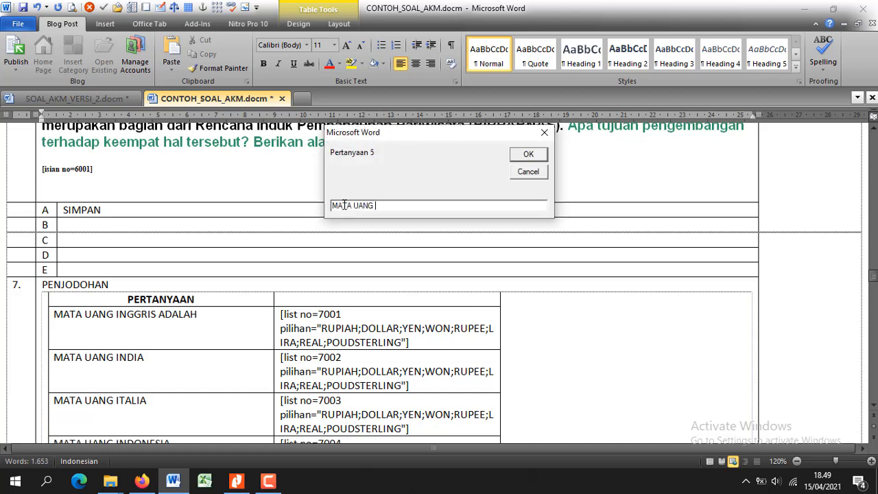
key(Return)
text(MATA UANG AMERIKA)
key(Return)
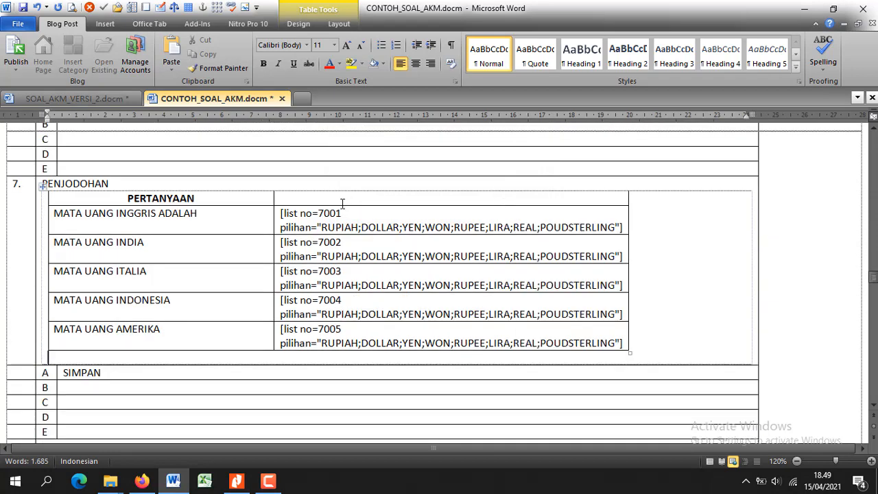
- Check question 7's matching table, delete the empty line below it and place the cursor in question 8's cell
scroll(173, 265, down, 2)
scroll(174, 264, up, 2)
scroll(384, 293, down, 1)
scroll(384, 294, up, 1)
scroll(185, 281, down, 1)
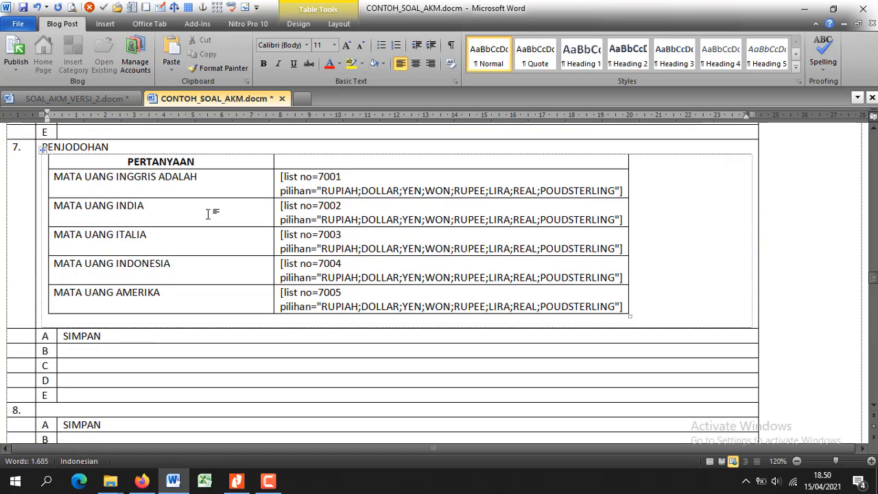
scroll(94, 276, down, 2)
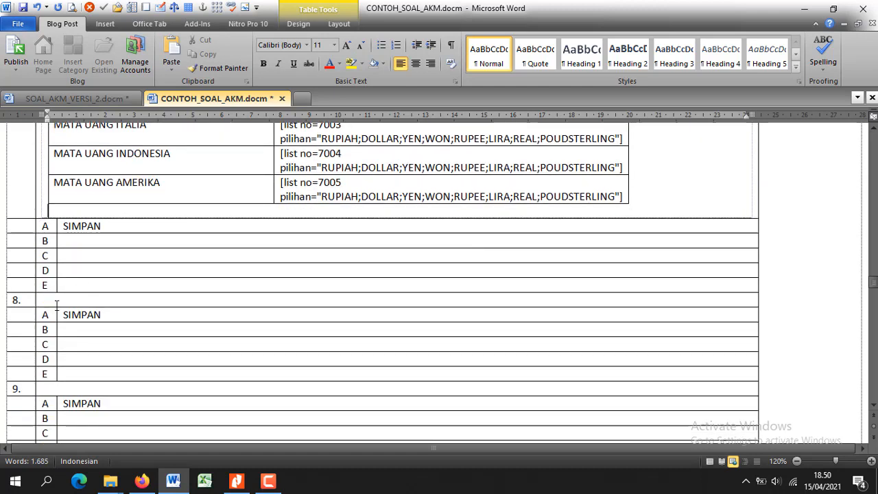
key(Delete)
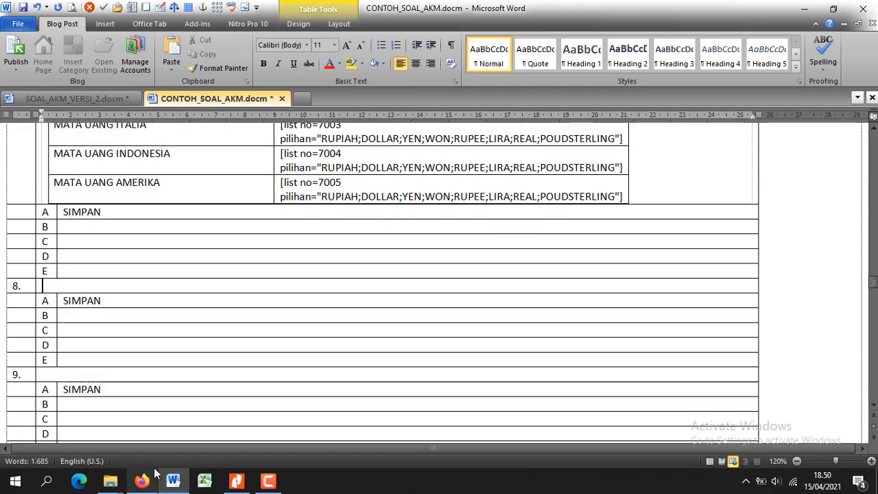
- Look up the Pilihan Ganda Berkolom instructions and sample table in CBT_AKM_2021.pdf in Nitro Pro
click(236, 481)
scroll(320, 256, down, 5)
scroll(319, 256, down, 2)
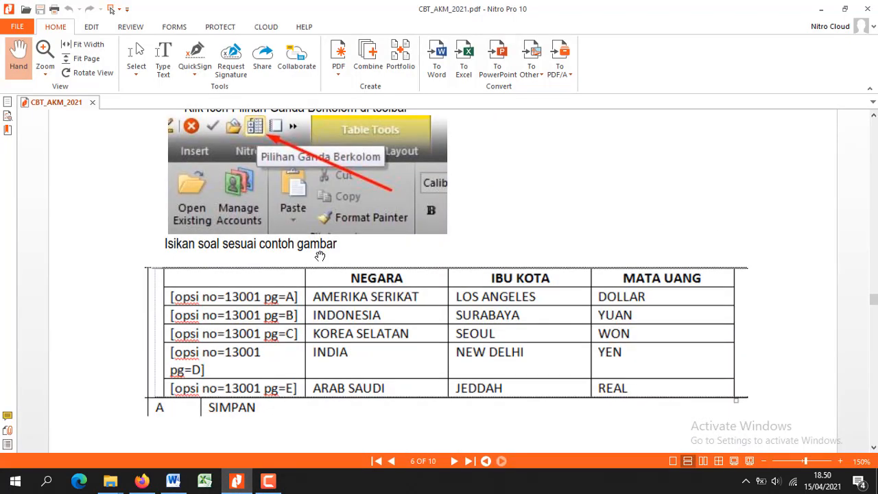
scroll(319, 256, up, 2)
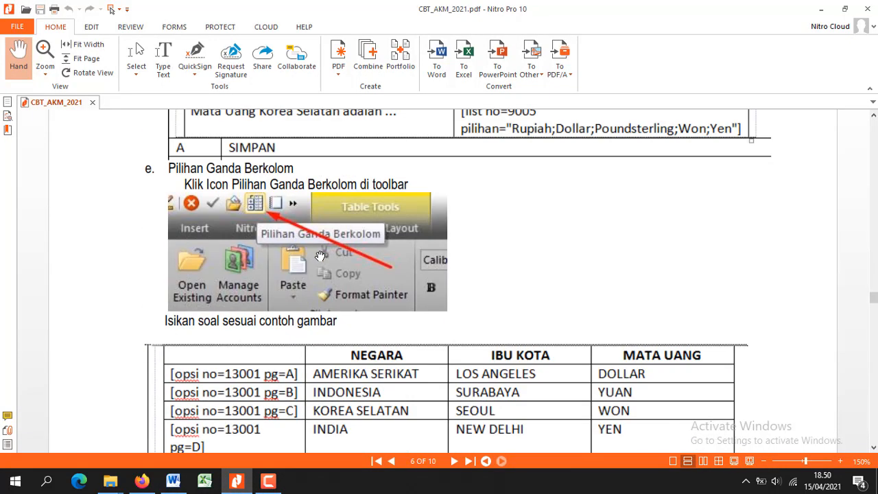
scroll(320, 256, down, 2)
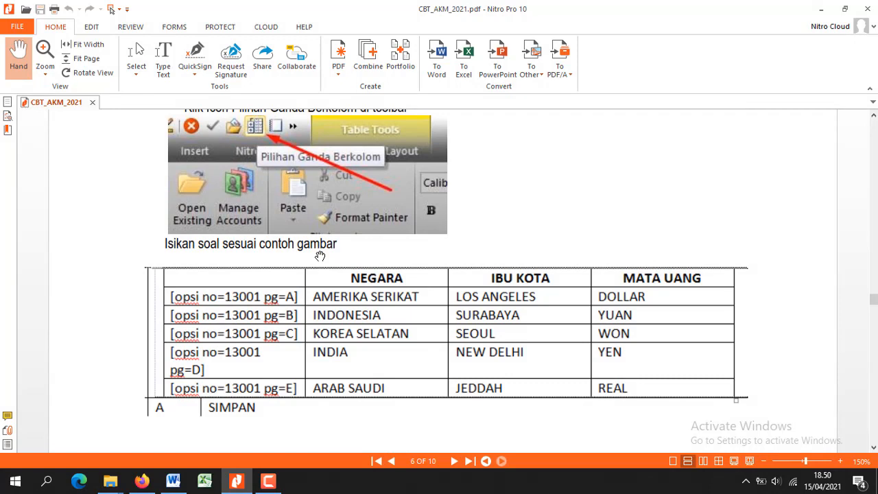
- Switch to Word and insert a four-column Pilihan Ganda Berkolom table with 5 option rows in question 8's cell
click(172, 480)
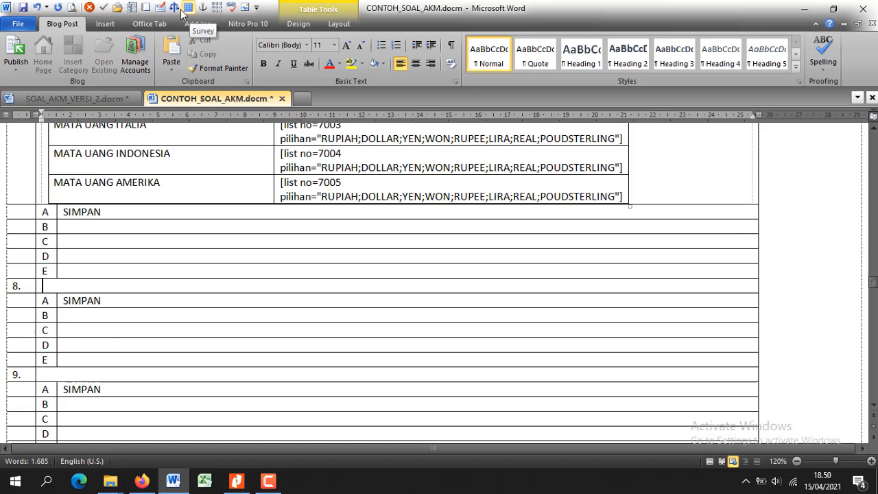
click(137, 10)
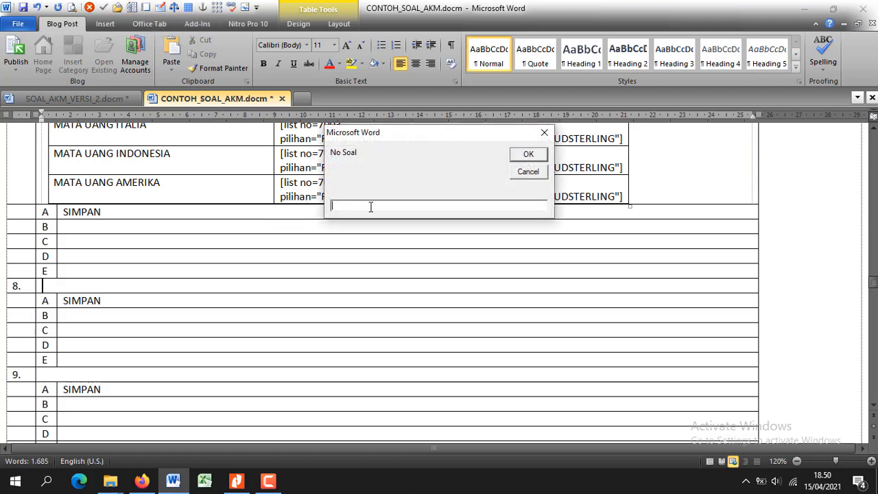
click(531, 155)
text(5)
click(533, 157)
text(1)
click(528, 155)
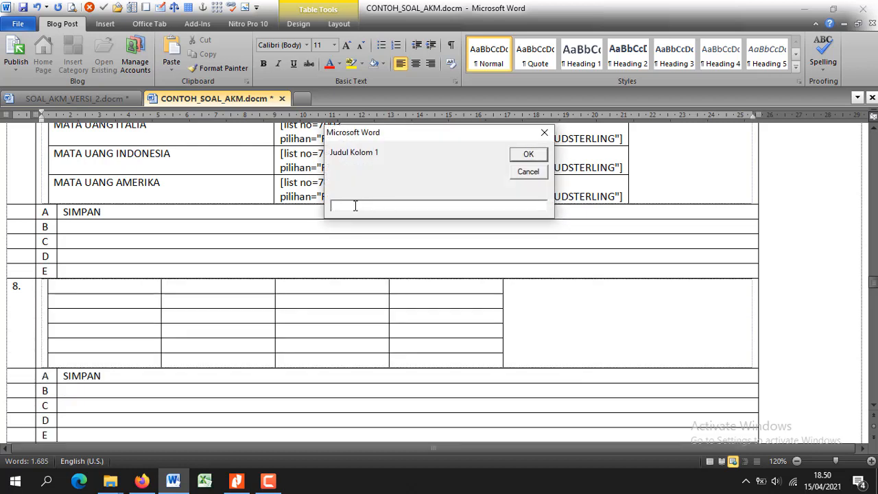
- Title question 8's three answer columns "NAMA NEGARA", "IBU KOTA" and "MATA UANG"
text(NAMA NEG)
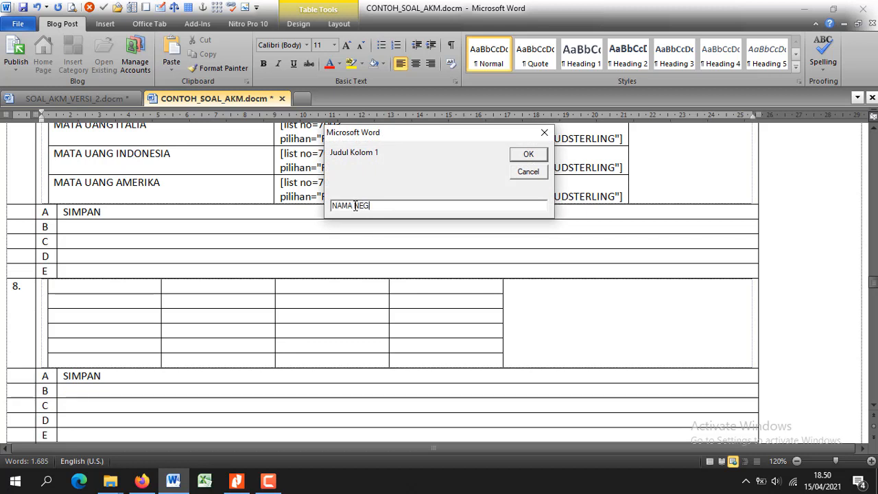
text(ARA)
key(Return)
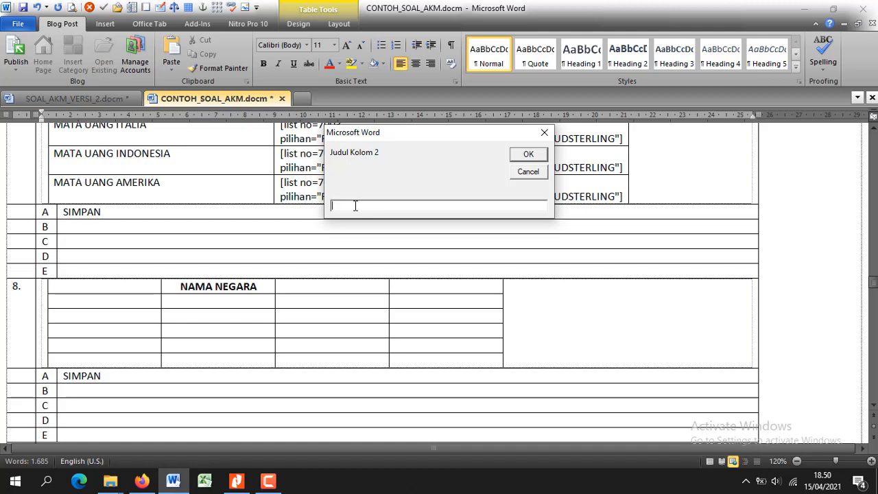
text(IBU KOTA)
key(Return)
text(MATA )
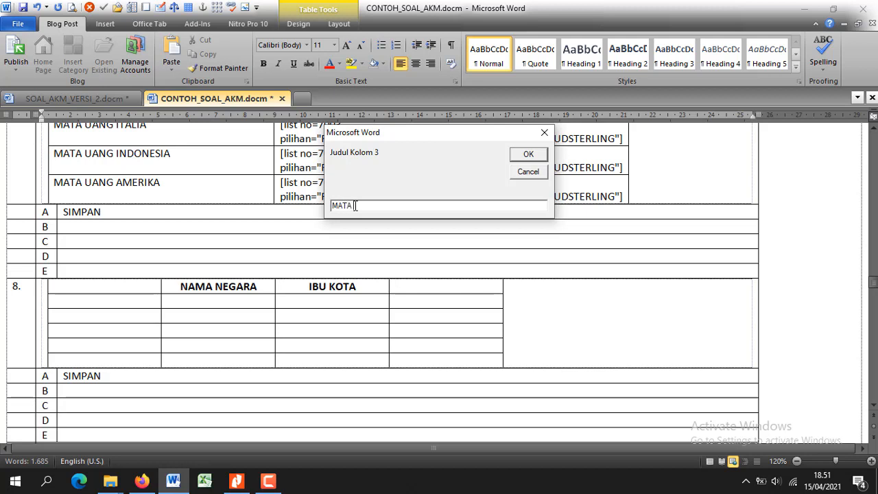
text(UANG)
key(Return)
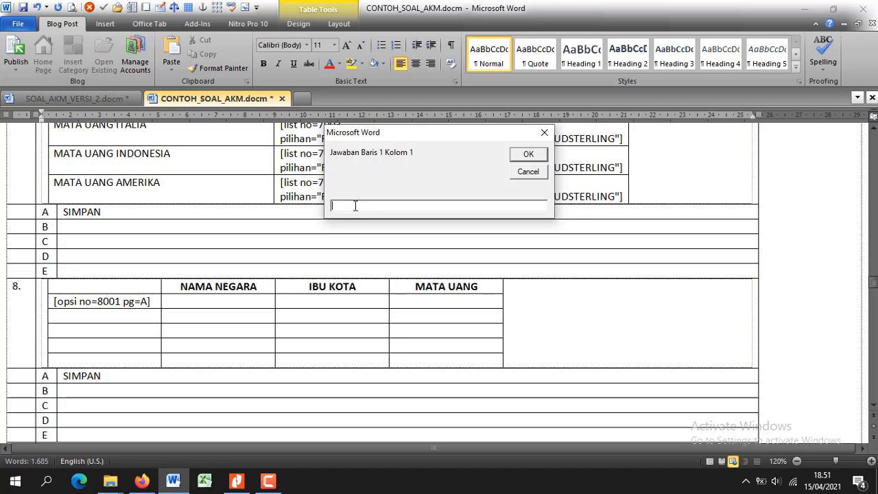
- Fill option row A of question 8's table with "INDONESIA", "JAKARTA" and "RUPEE"
text(INDONESIA)
key(Return)
text(JAKARTA)
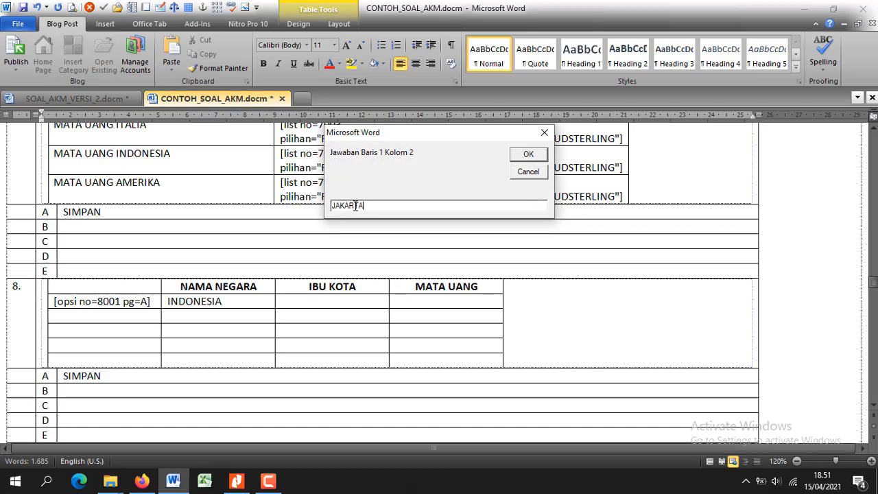
key(Return)
text(RUPEE)
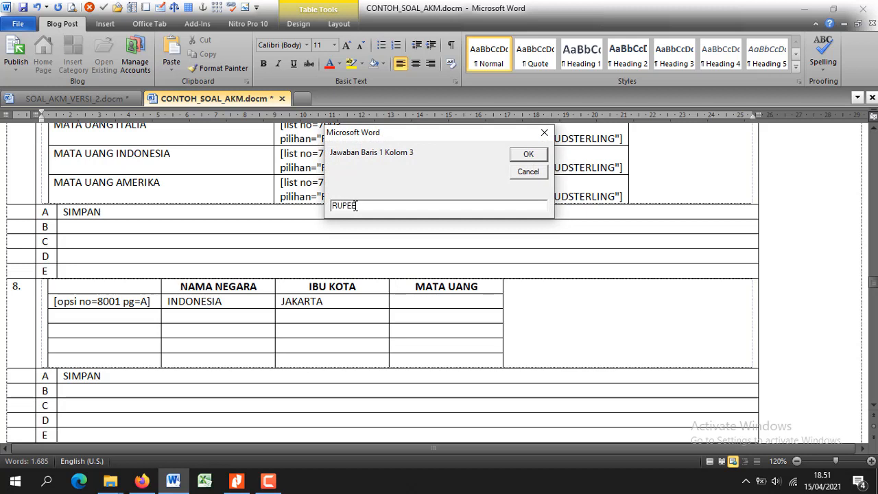
key(Return)
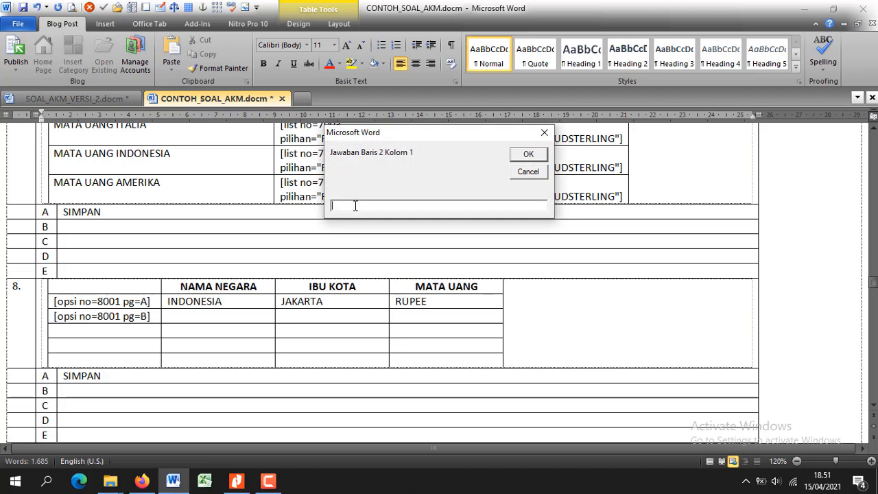
- Fill option row B of question 8's table with "AMERIKA SERIKAT", "NEW YORK" and "EURO"
text(AMERIKA SERIKAT)
key(Return)
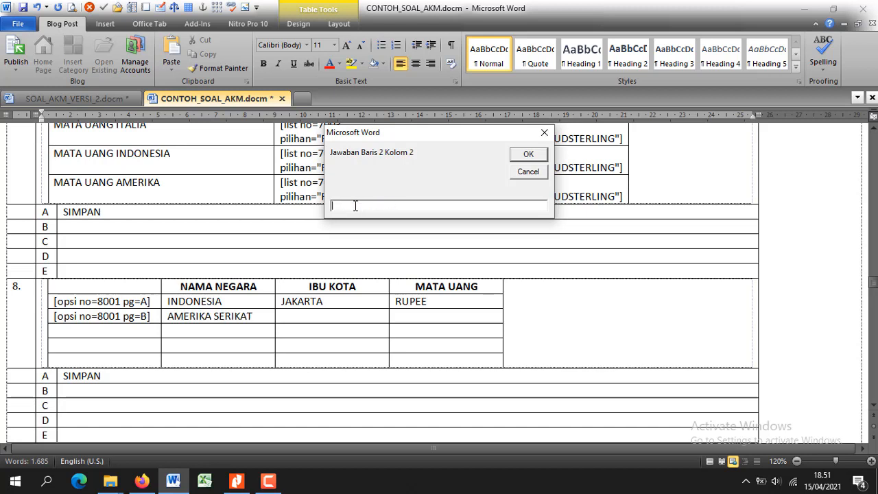
text(NEW YORK)
key(Return)
text(EURO)
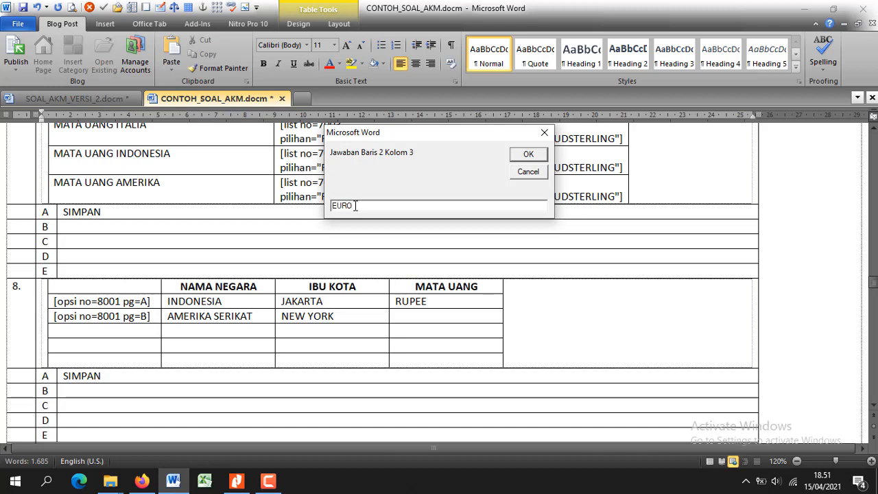
key(Return)
- Fill option row C of question 8's table with "KOREA SELATAN", "SEOUL" and "WON"
text(KOREA SELA)
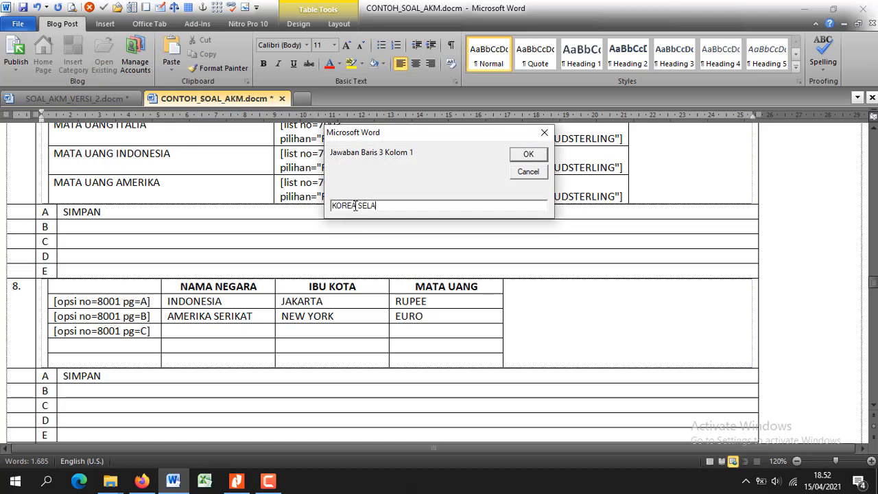
text(TAN)
key(Return)
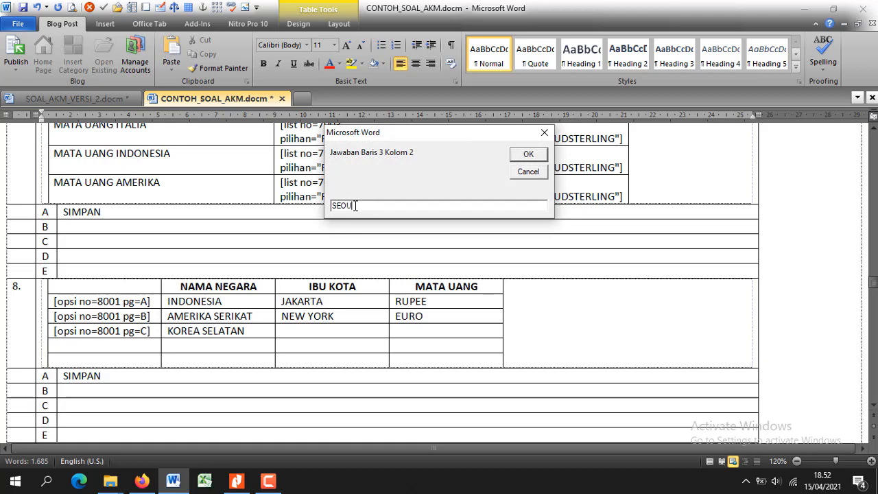
key(Return)
key(Return)
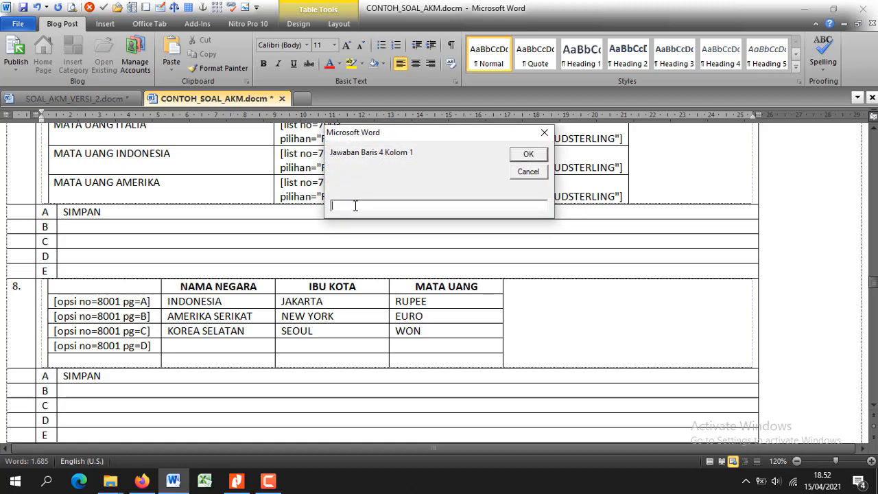
- Enter "JEPANG" as the country and "HOKKAIDO" as the capital in option row D of question 8's table
text(JEPANG)
key(Return)
text(KAIDO)
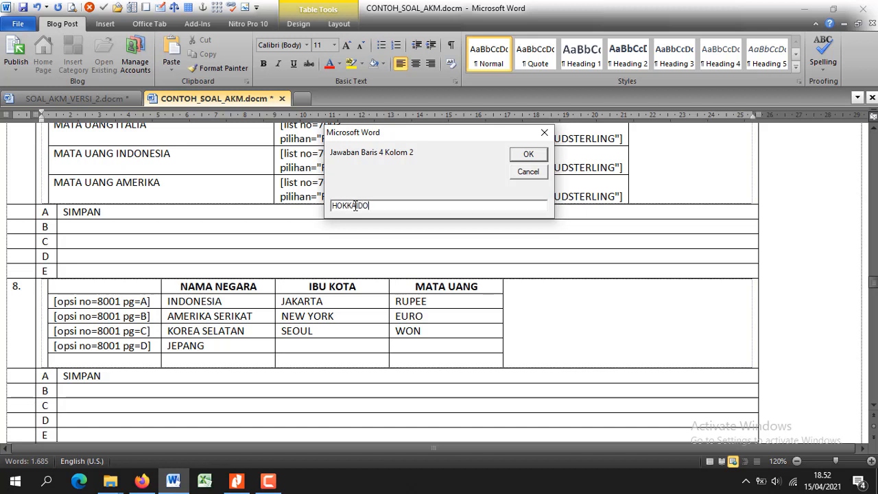
key(Return)
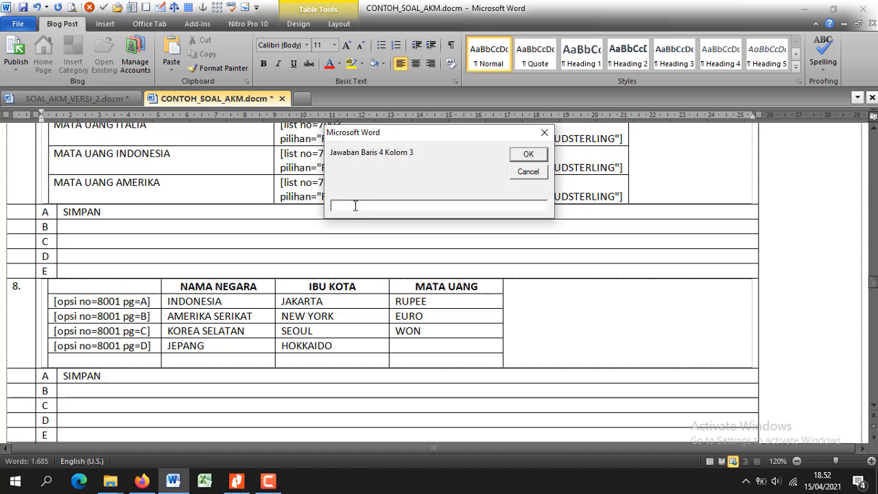
- Complete question 8's table with YEN as the row 4 currency and SINGAPORE, SINGAPORE, REAL in row 5
text(YEN)
key(Return)
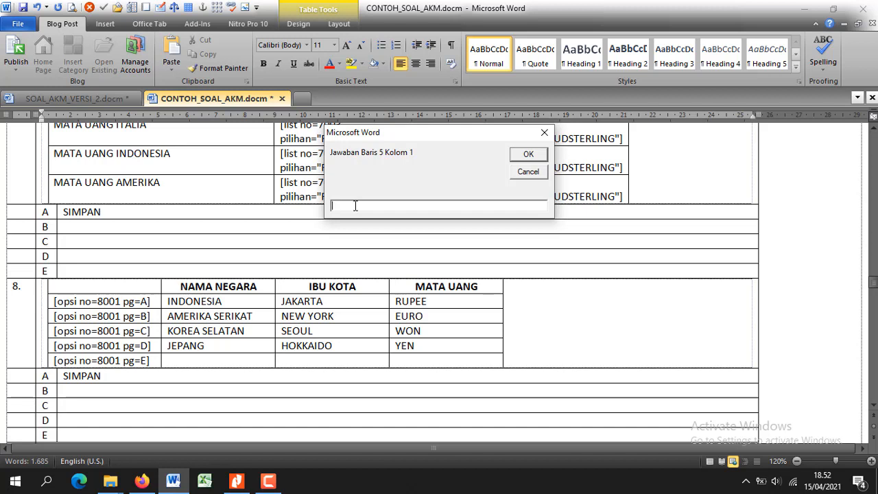
text(SINGAPORE)
key(Return)
text(SA)
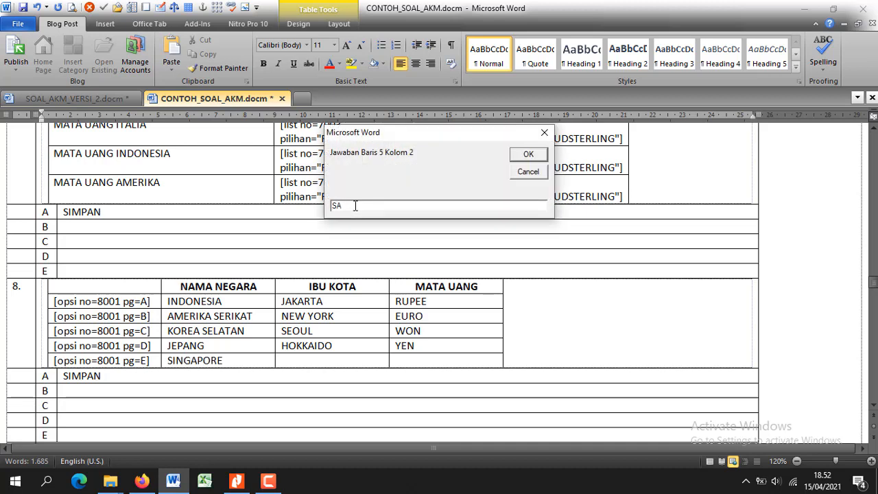
key(BackSpace)
text(INGAPORE)
key(Return)
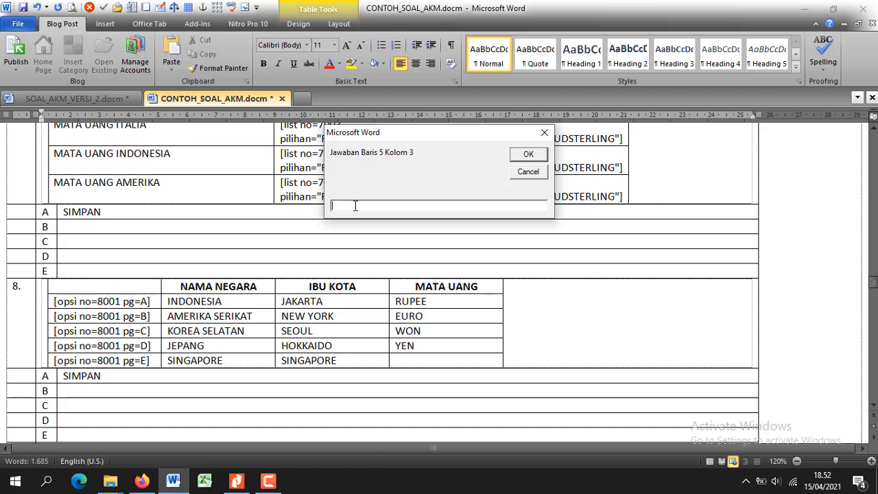
text(REAL)
key(Return)
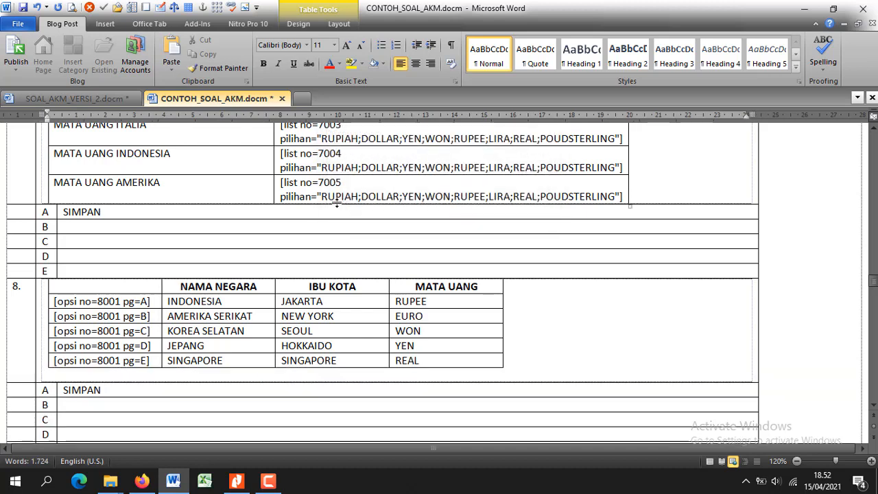
scroll(337, 205, down, 3)
scroll(340, 203, up, 1)
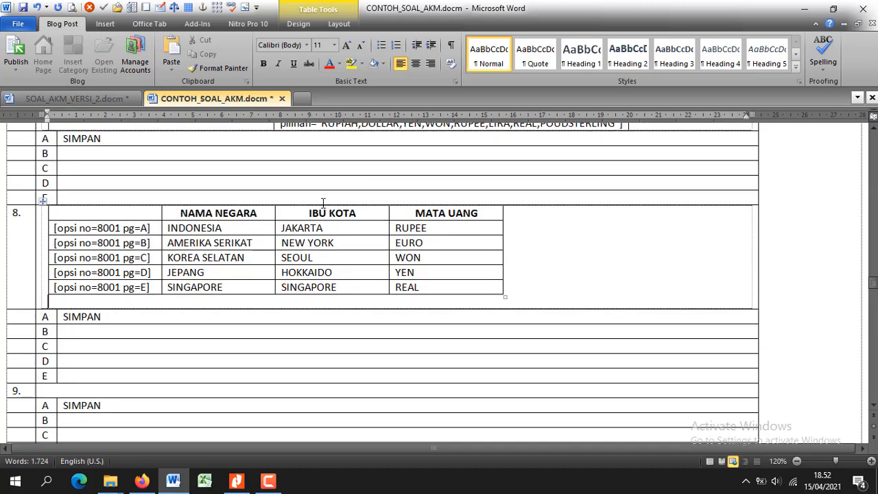
scroll(225, 198, up, 2)
scroll(224, 199, down, 3)
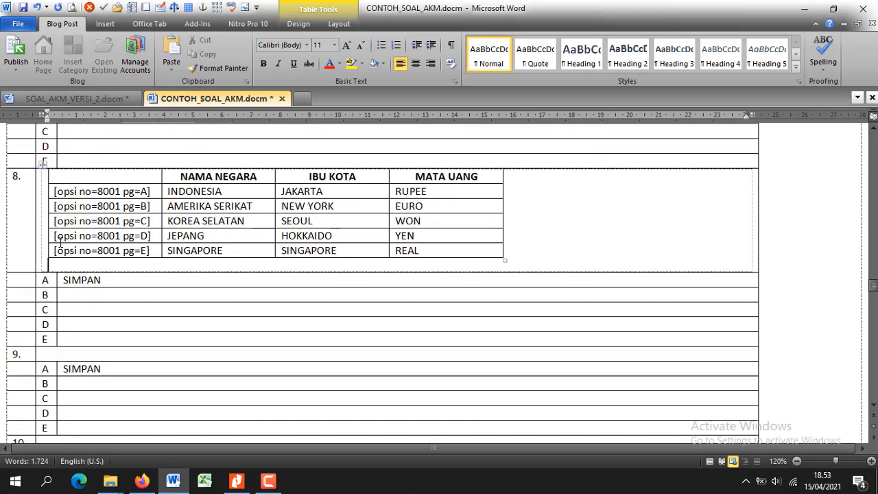
scroll(60, 242, up, 2)
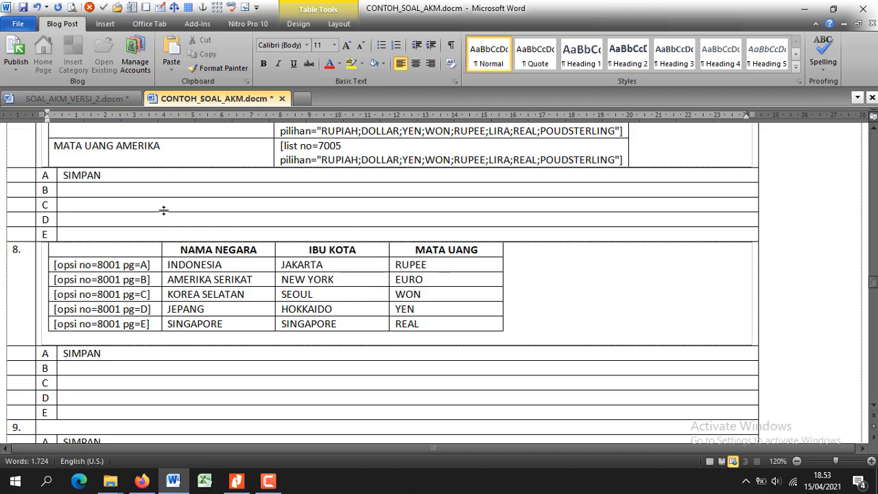
scroll(204, 307, down, 3)
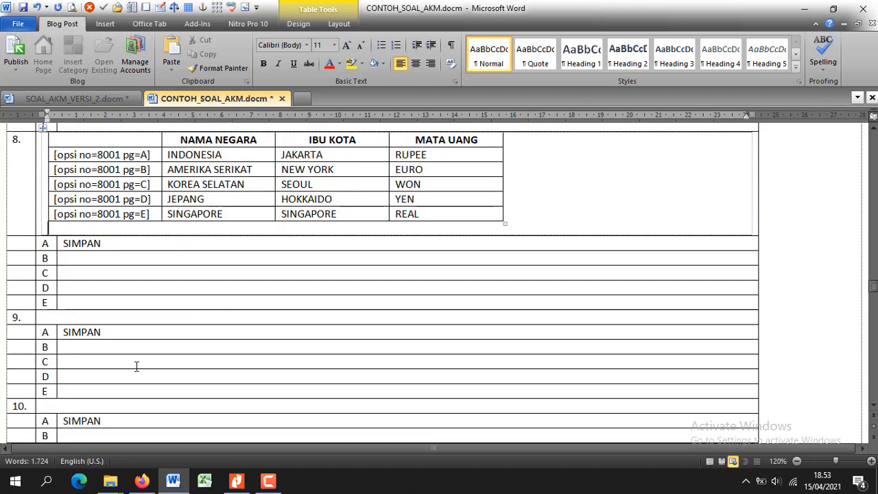
click(80, 315)
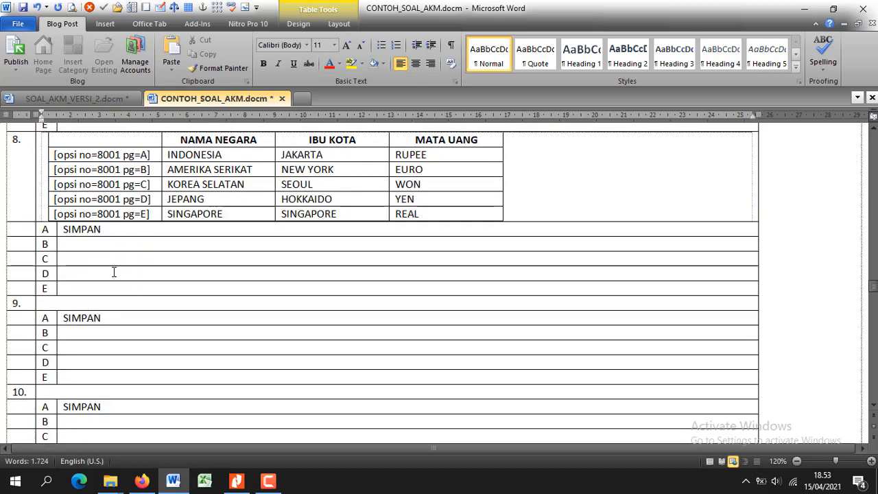
- Switch to the CBT_AKM_2021 guide in Nitro Pro and look up the Setuju / Tidak question example
click(237, 480)
scroll(304, 282, down, 5)
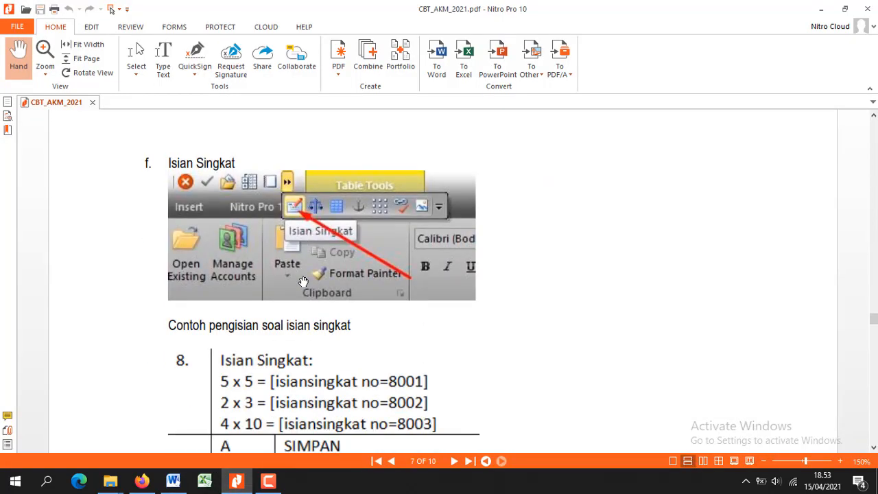
scroll(303, 282, down, 10)
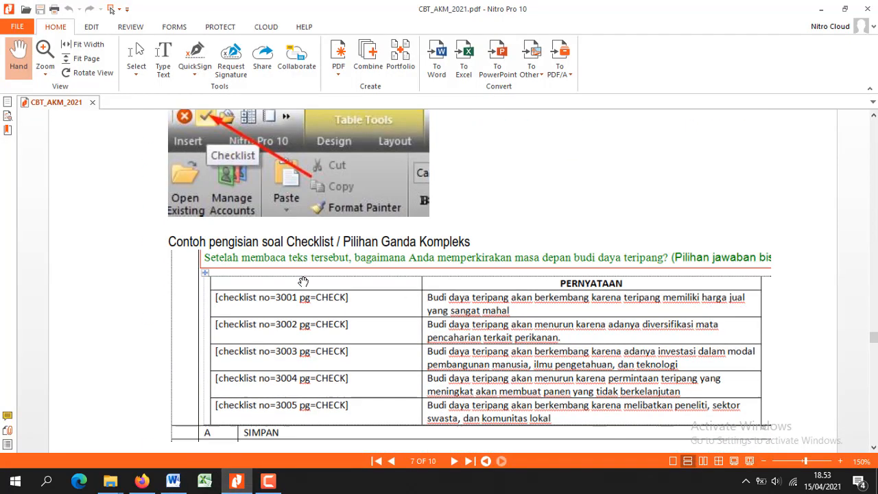
scroll(303, 282, up, 2)
scroll(303, 281, down, 6)
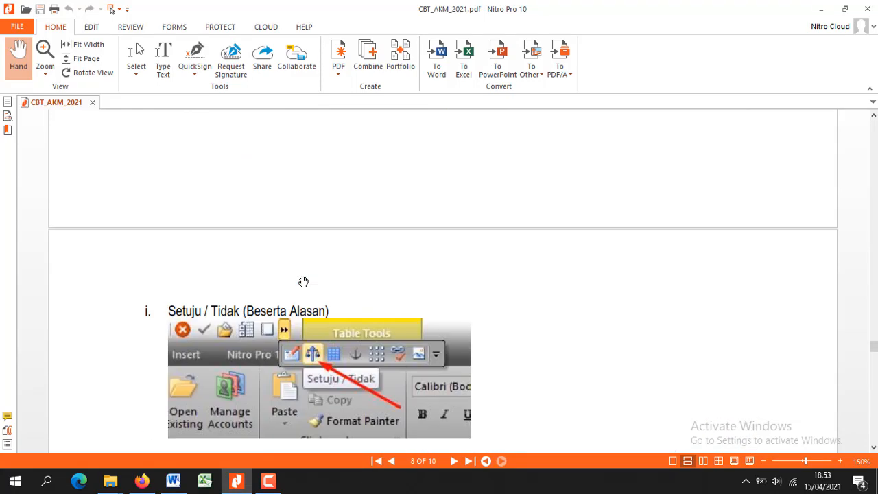
scroll(304, 282, down, 3)
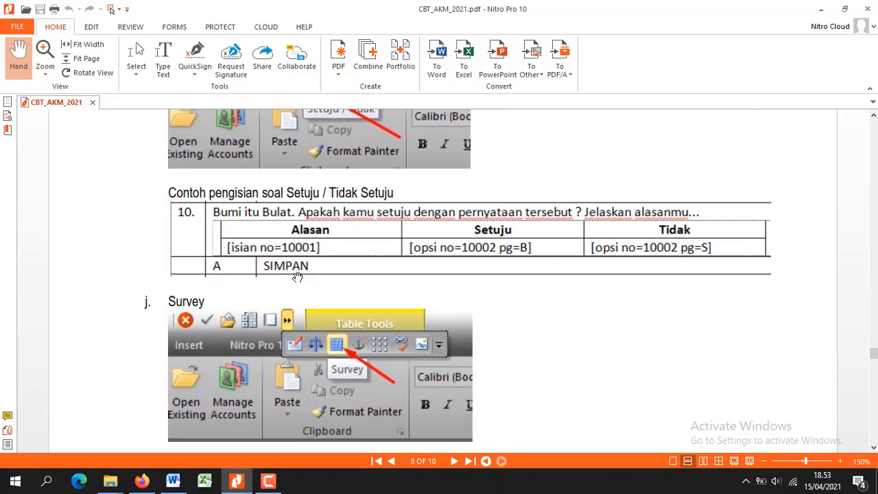
- Switch back to Word and enter "Setuju tidak setuju" as the first line of question 9
click(173, 482)
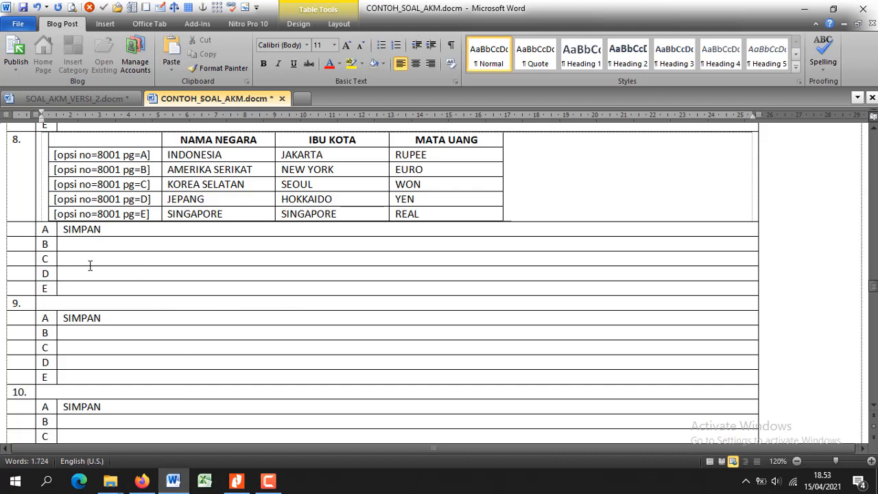
click(65, 305)
text(Setuju tidak setuj)
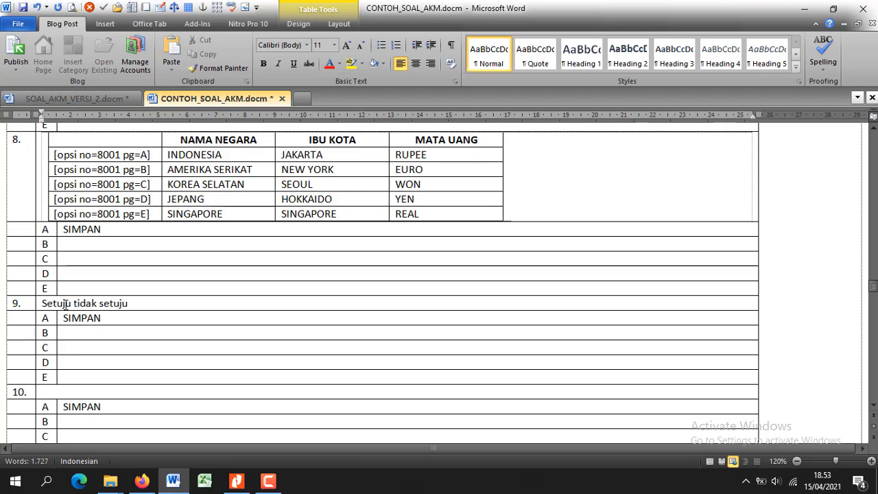
text(u)
key(Return)
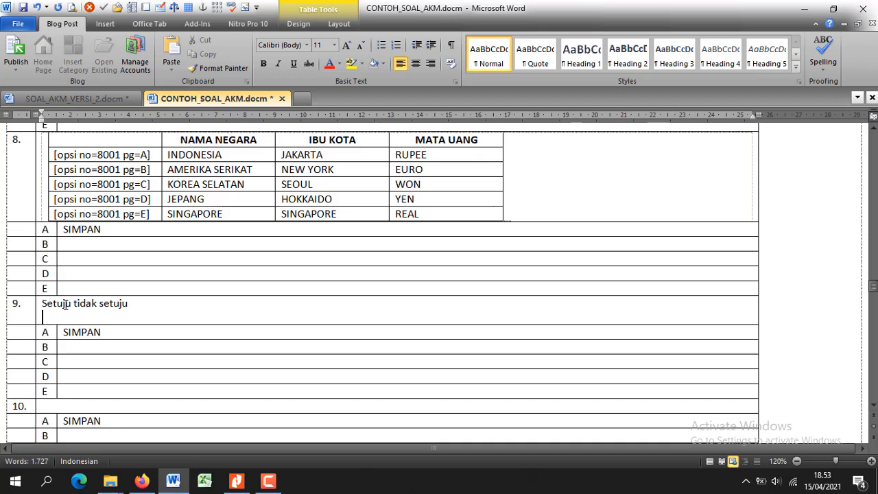
- Add "Pernyataan:" and, below it, "Bumi Itu Bulat. Apakah kalian setuju dengan pernyataan tersebut?" to question 9
text(Pernyaa)
key(BackSpace)
text(taan:)
key(Return)
text(Bumi Itu)
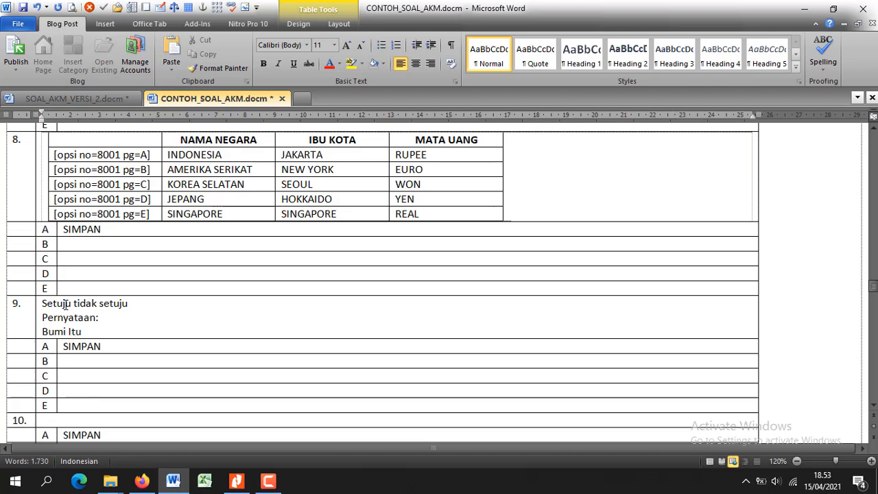
text( Bulat. apakah kalia)
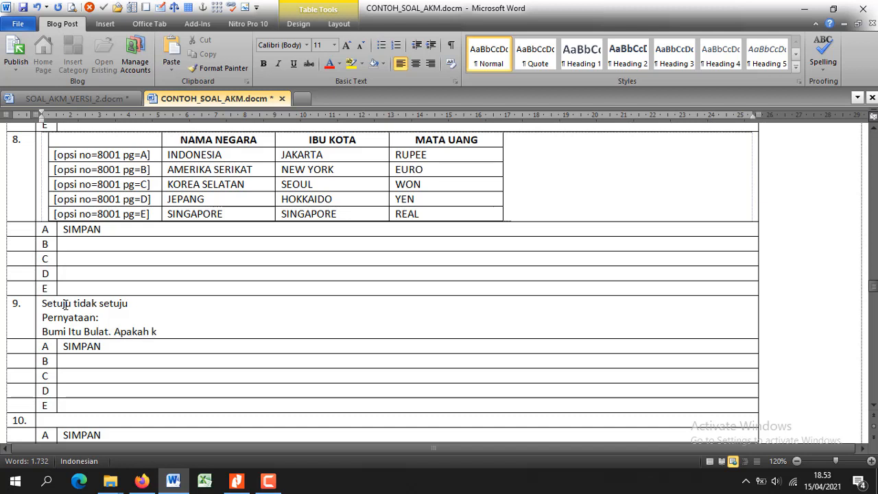
text(n setuj)
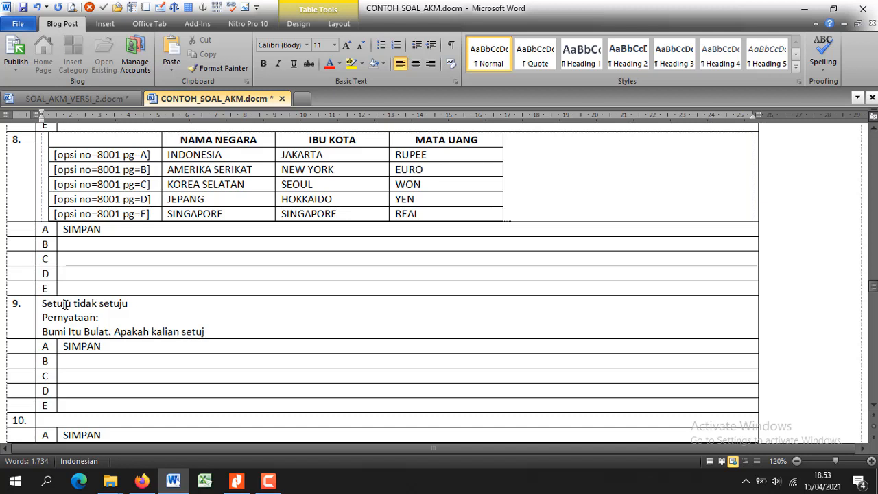
text(u dengan per)
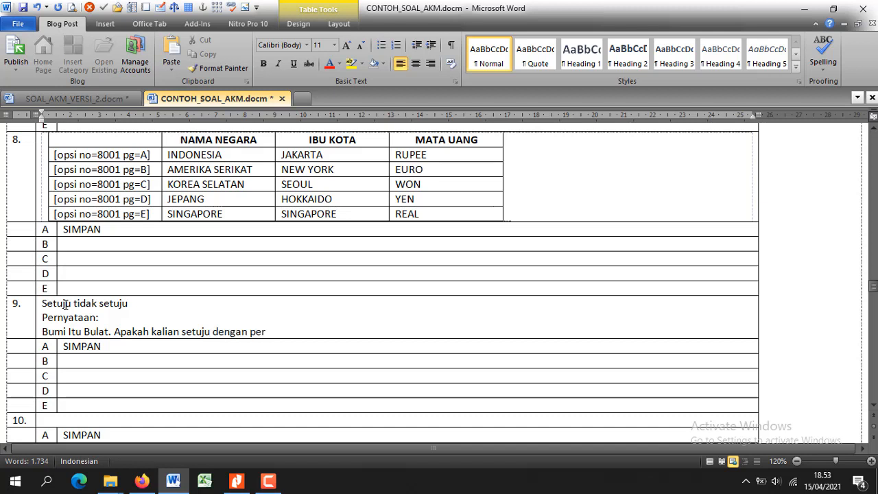
text(nyataan tersebut)
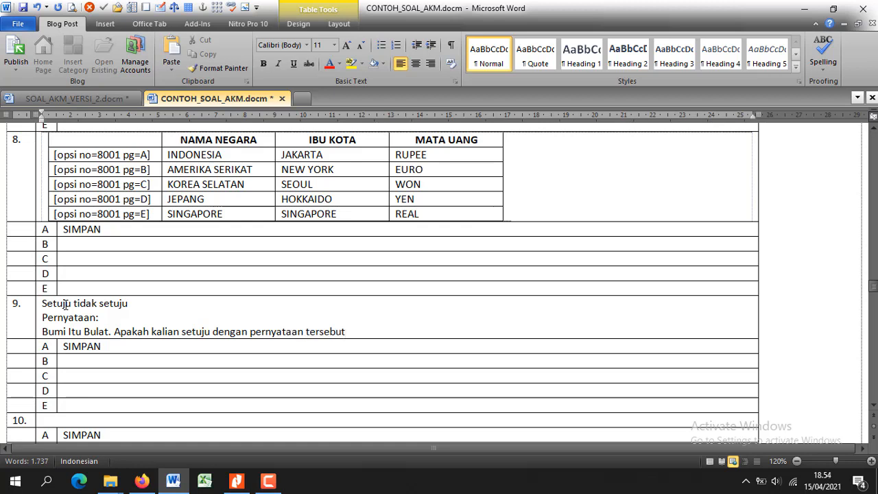
text(?)
key(Return)
- Insert a Setuju / Tidak answer table with question number 9 below the statement and remove a surplus blank line under it
scroll(69, 301, down, 2)
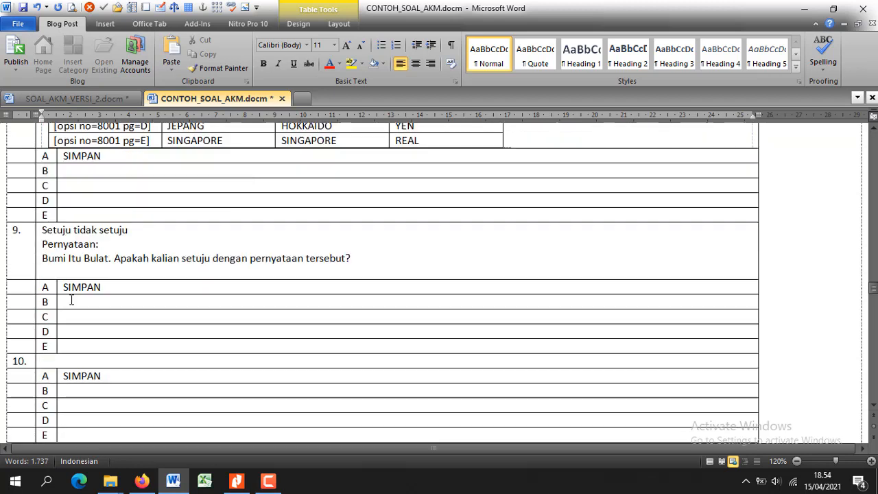
key(Return)
key(Up)
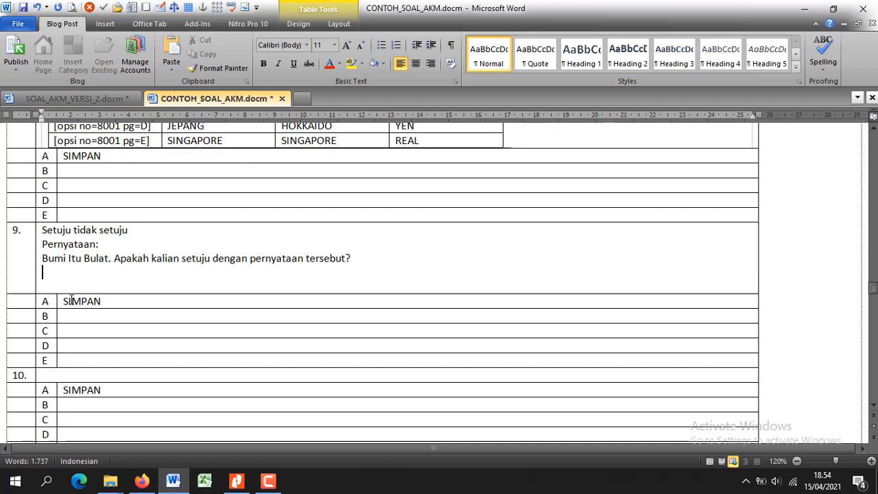
click(173, 8)
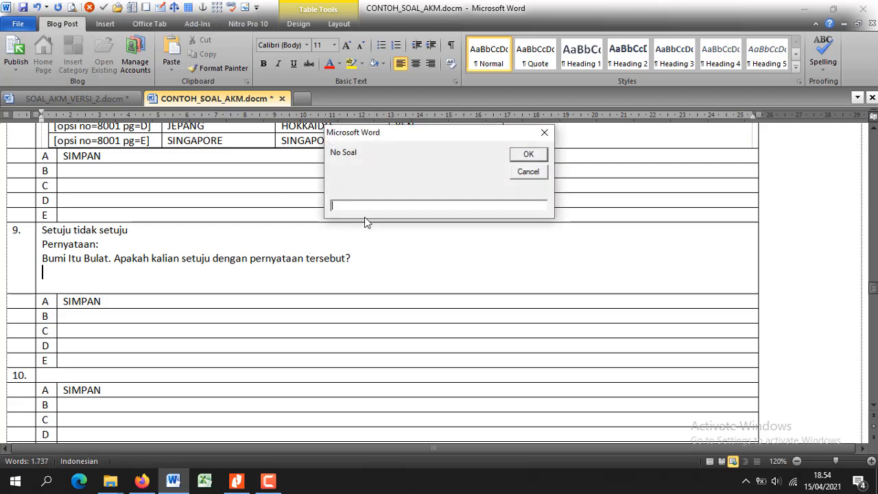
text(9)
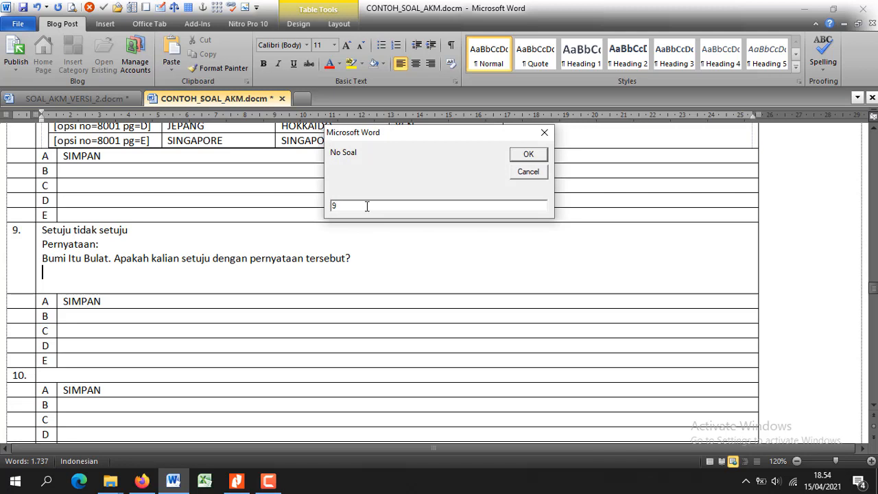
key(Return)
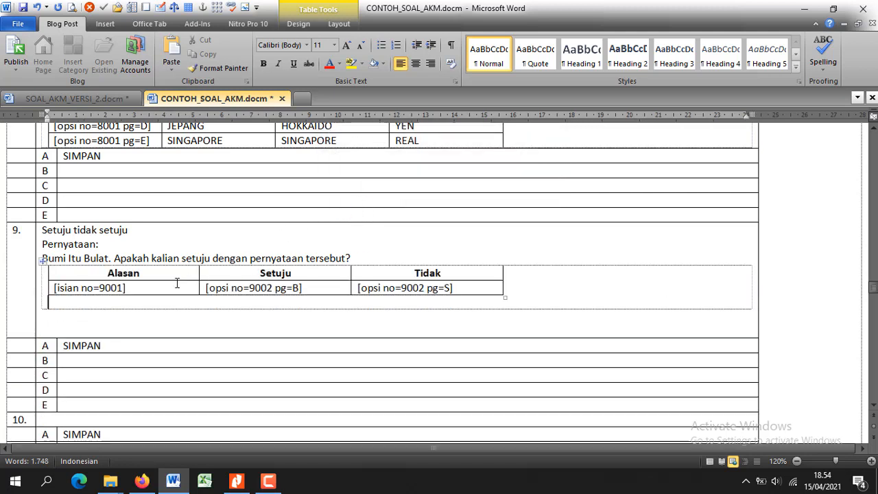
click(72, 312)
key(BackSpace)
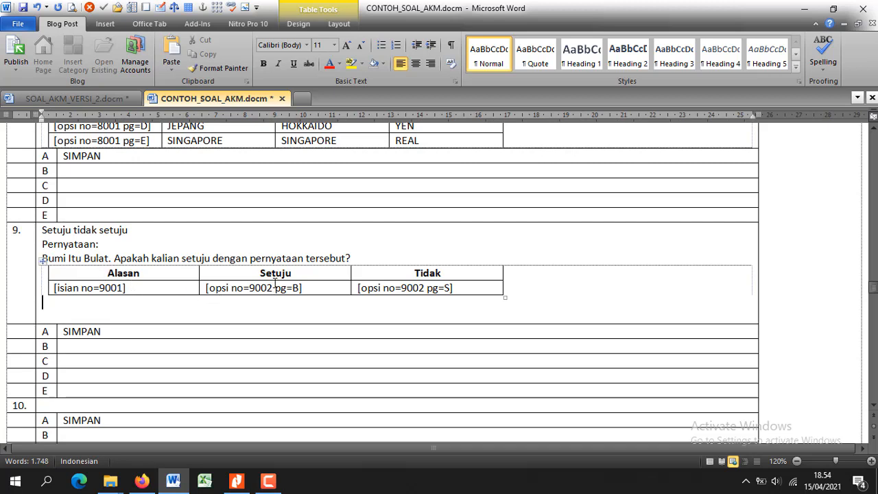
- Insert a Survey table in question 10 with question number 10, three question rows and three answer columns
scroll(432, 291, down, 3)
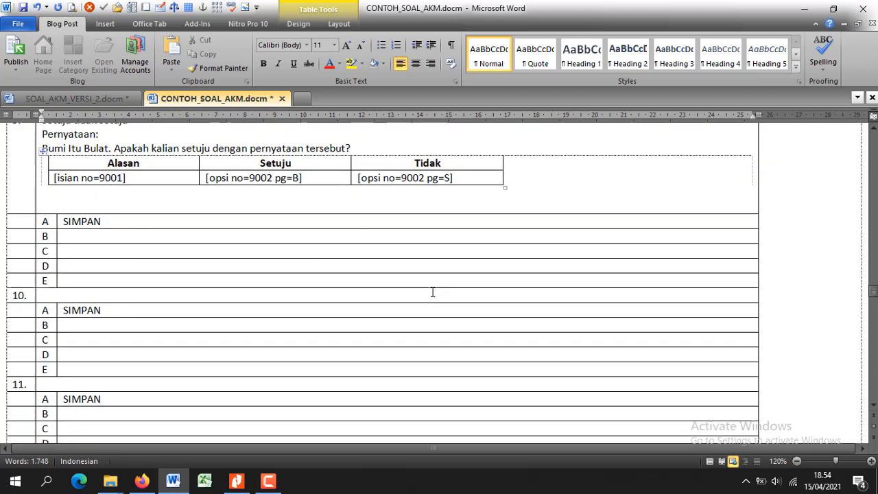
click(51, 296)
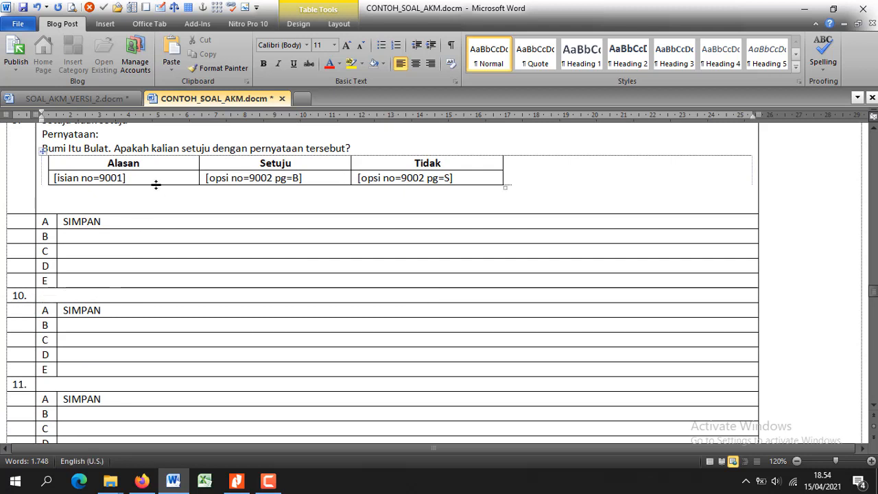
click(192, 10)
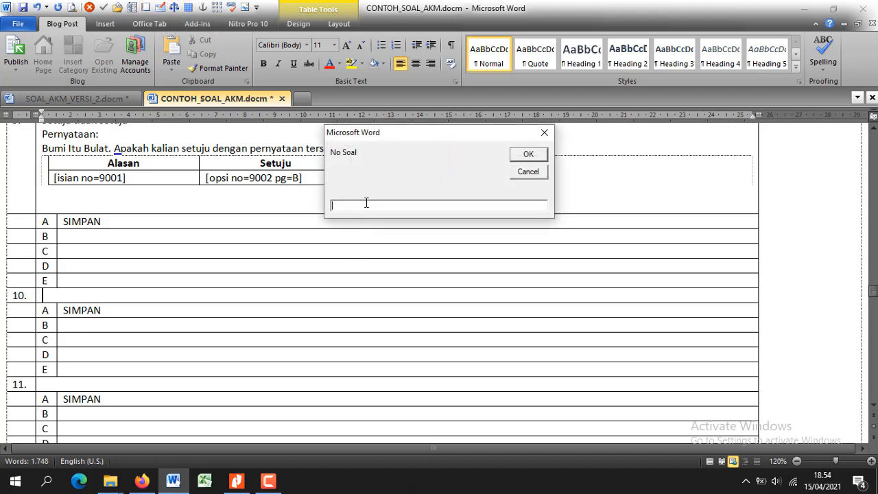
text(10)
click(529, 153)
text(3)
click(517, 157)
text(3)
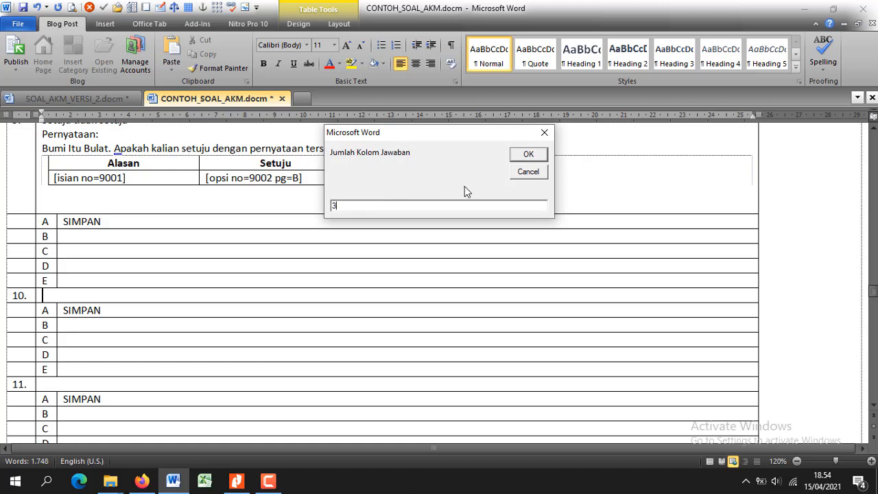
click(528, 157)
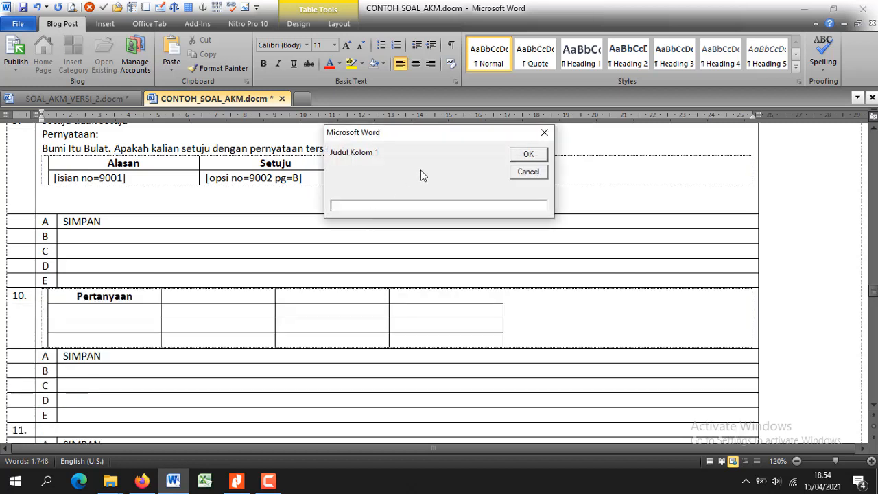
- Title the survey's three answer columns SETUJU, NETRAL and TIDAK SETUJU
text(setu)
key(BackSpace)
key(BackSpace)
key(BackSpace)
key(BackSpace)
text(SETUJU)
key(Return)
text(NETRAL)
key(Return)
text(TIDAK SETUJU)
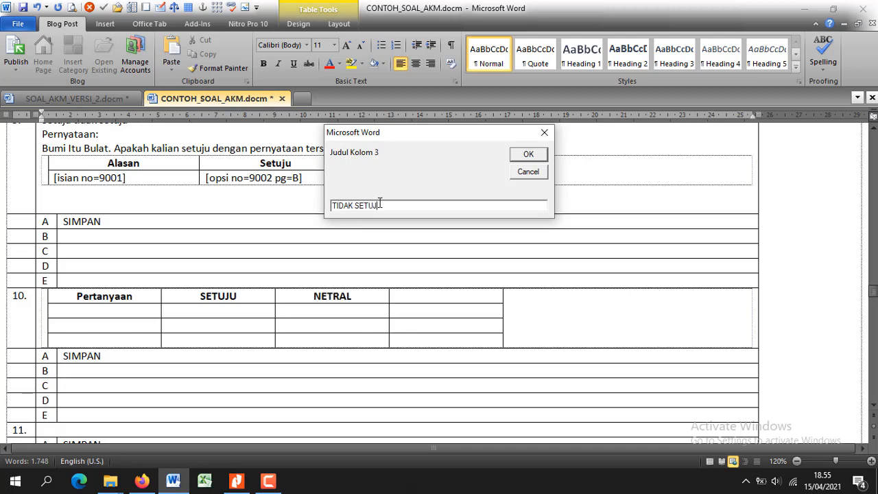
key(Return)
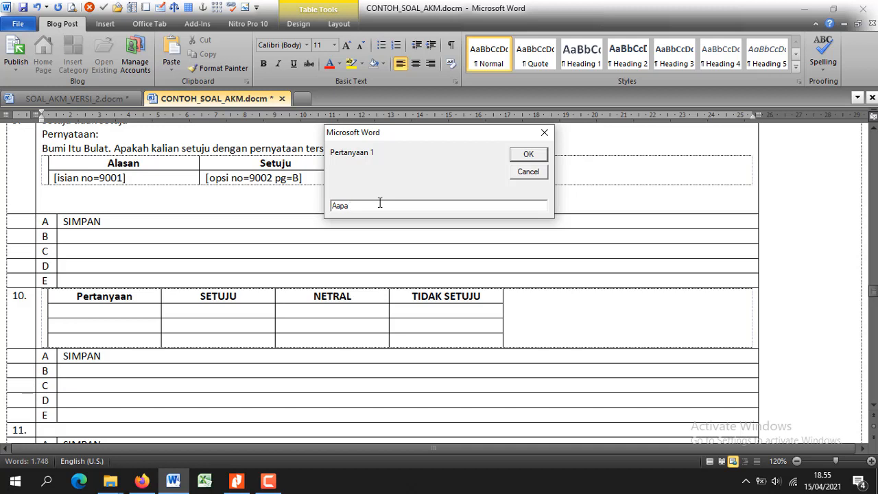
- Enter "Apakah anda berpuasa?" as the survey's first question
key(BackSpace)
key(BackSpace)
key(BackSpace)
text(pakah anda berpuasa?)
key(Return)
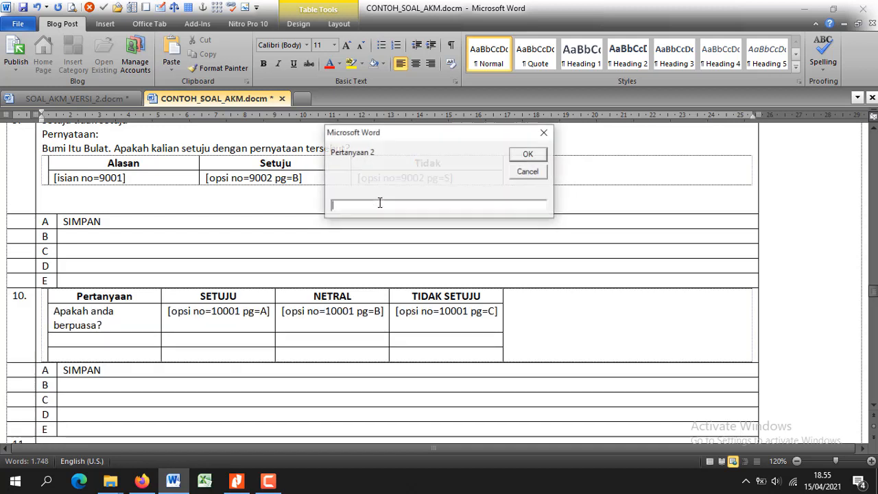
- Enter "Sudah kah anda niat berpuasa?" and "Sudahkah anda makan sahur?" as the survey's second and third questions
text(u)
key(BackSpace)
text(Sudah ka)
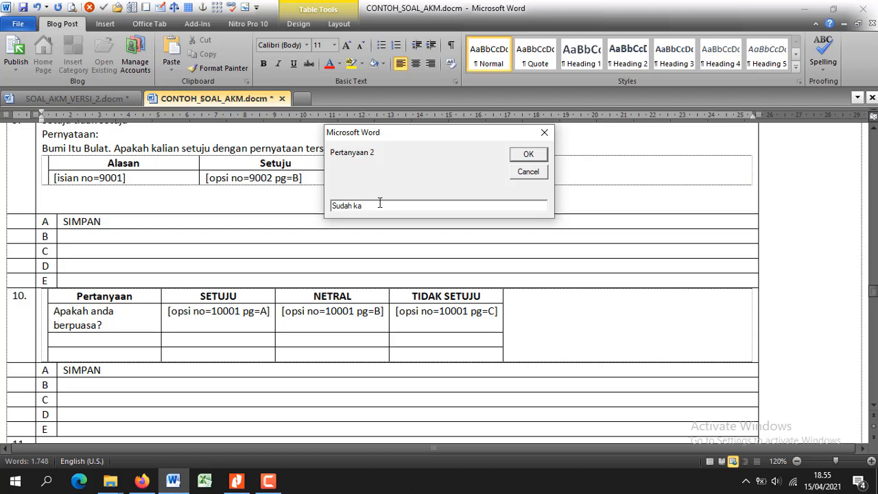
text(n anda niat berpuasa?)
key(Return)
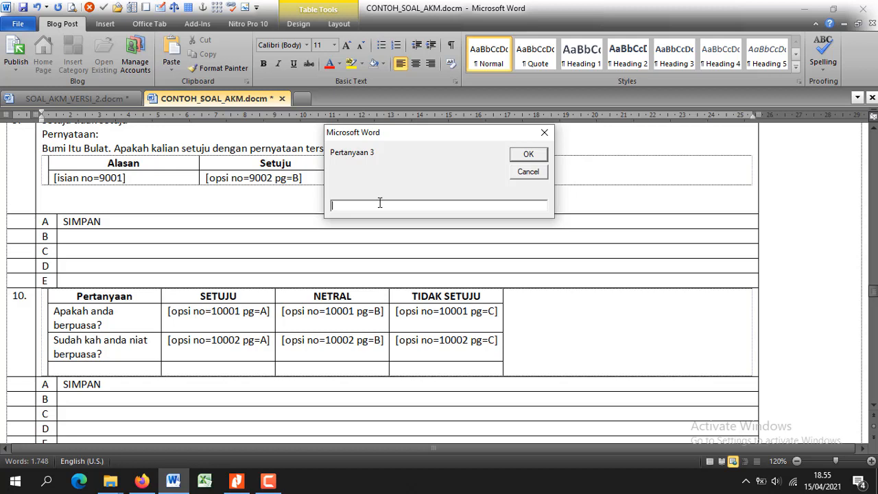
text(U)
key(BackSpace)
text(Sudahkah anda makan sahur)
key(Return)
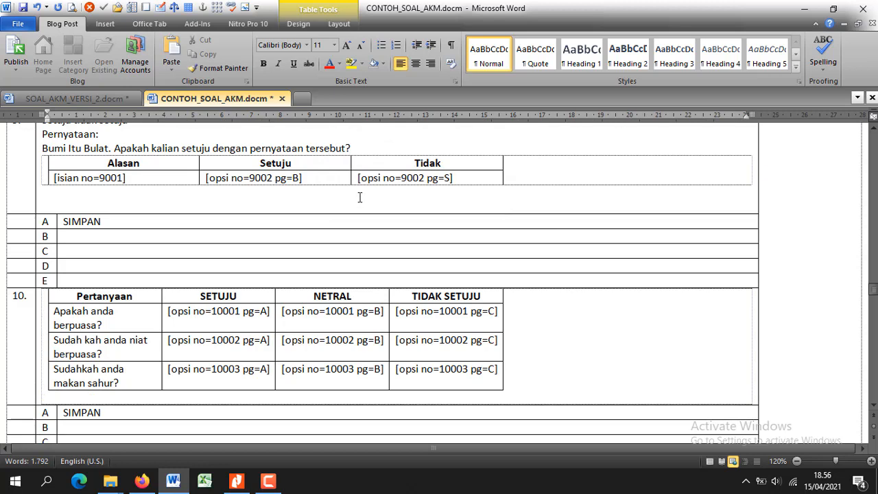
- Remove the surplus blank line beneath the survey table in question 10
scroll(362, 194, down, 2)
scroll(362, 194, down, 1)
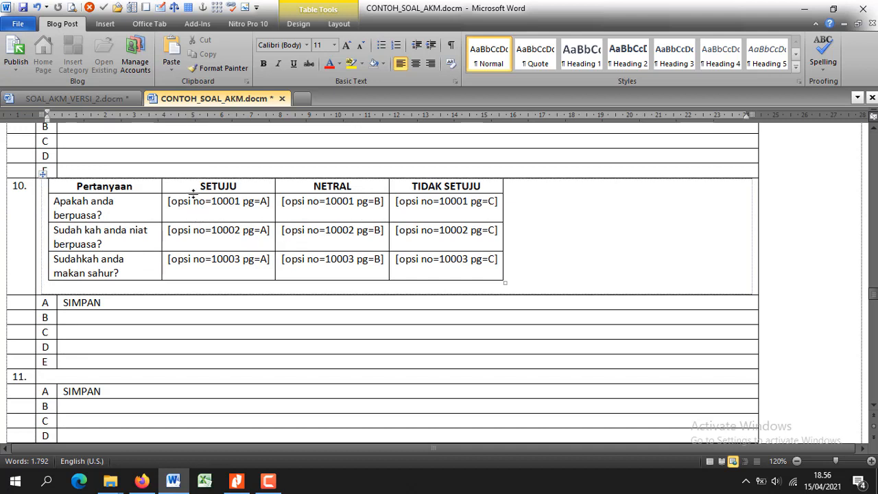
drag(199, 186, 237, 185)
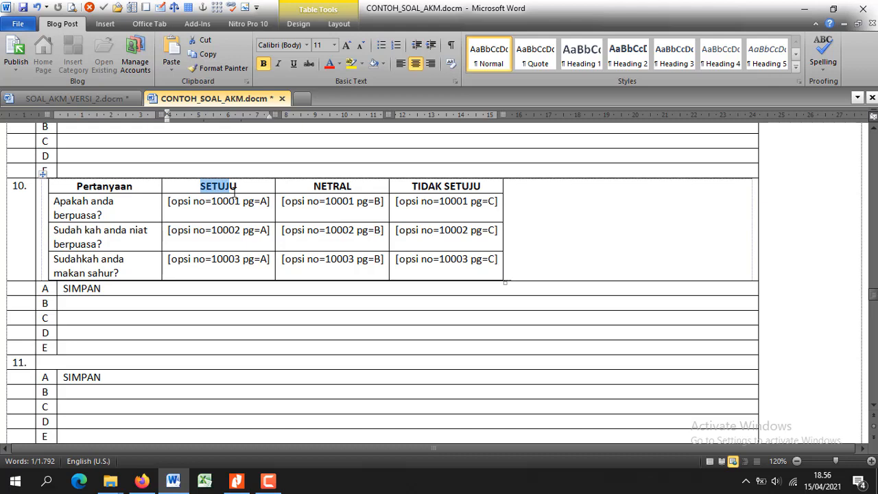
- Review the completed questions 1 to 10 and the unused question rows from number 11 onward
scroll(233, 192, down, 2)
scroll(234, 192, up, 4)
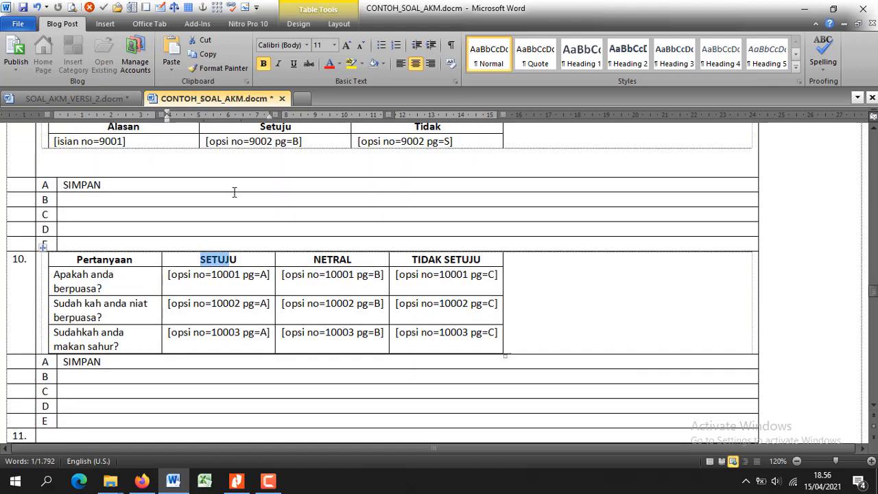
scroll(234, 192, down, 3)
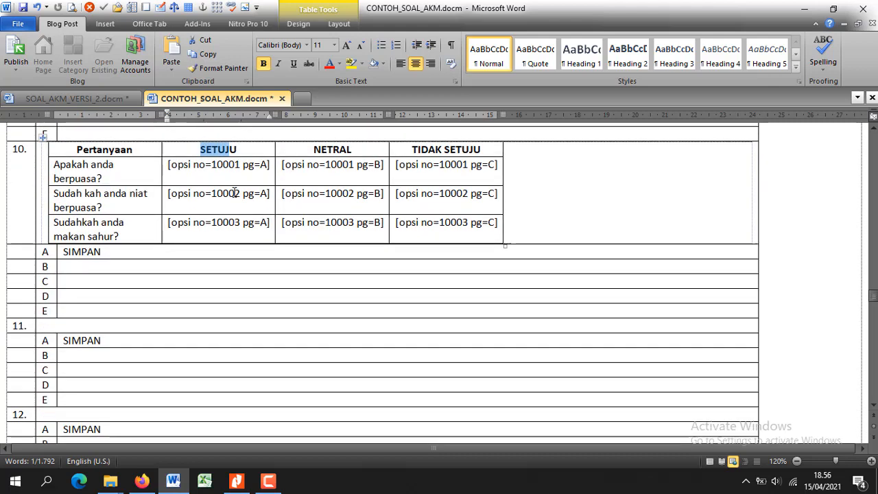
scroll(234, 192, up, 20)
scroll(234, 192, up, 20)
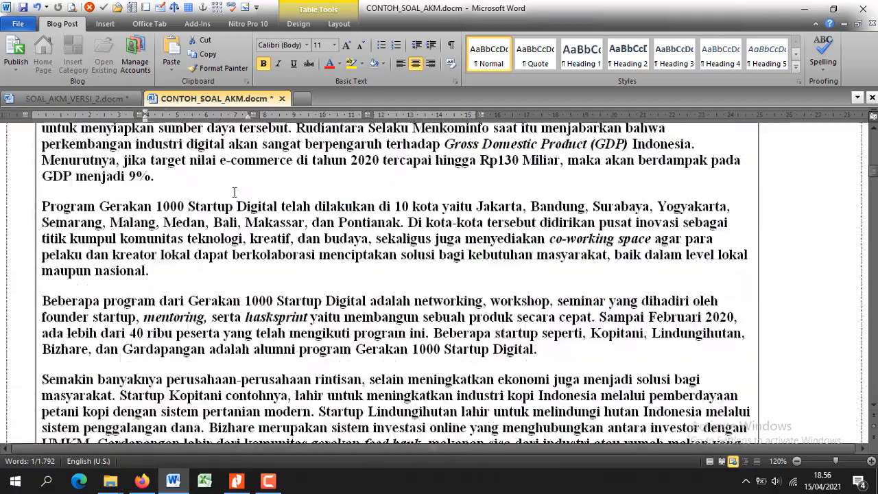
scroll(234, 192, up, 15)
scroll(234, 192, down, 4)
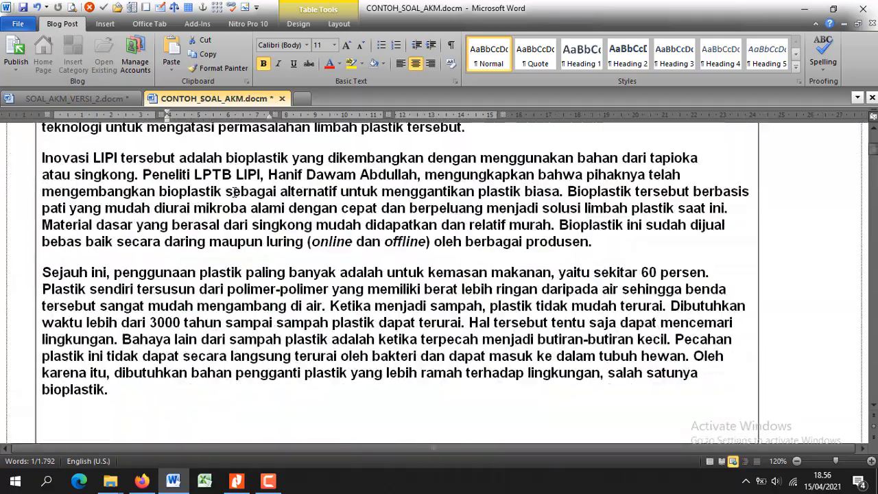
scroll(234, 192, down, 20)
scroll(234, 192, up, 6)
scroll(234, 192, down, 20)
scroll(233, 192, down, 20)
scroll(234, 192, down, 6)
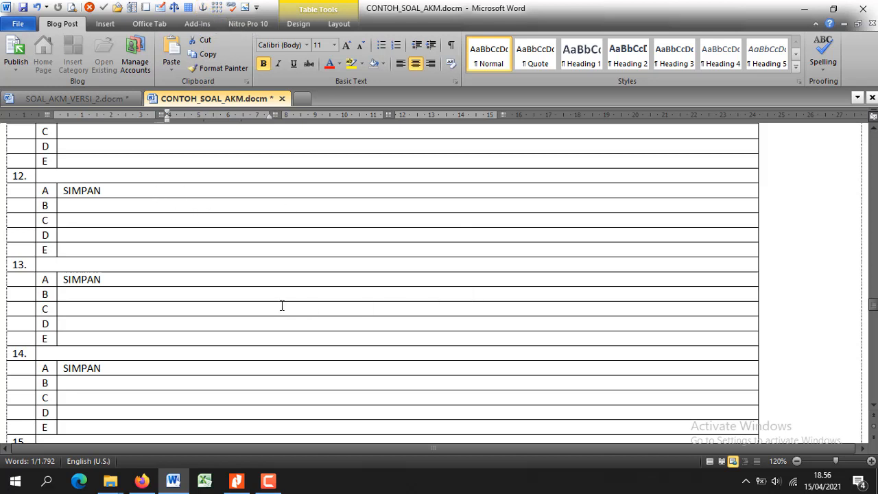
scroll(348, 269, down, 3)
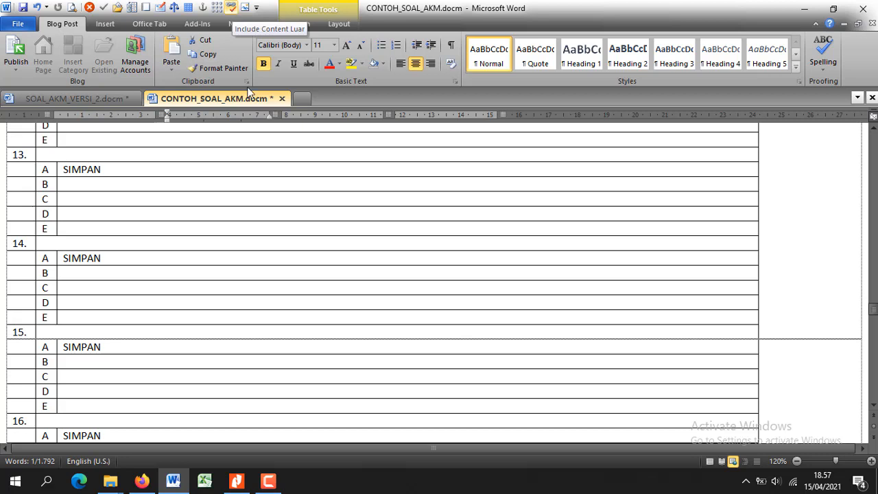
scroll(245, 235, down, 4)
scroll(246, 235, up, 5)
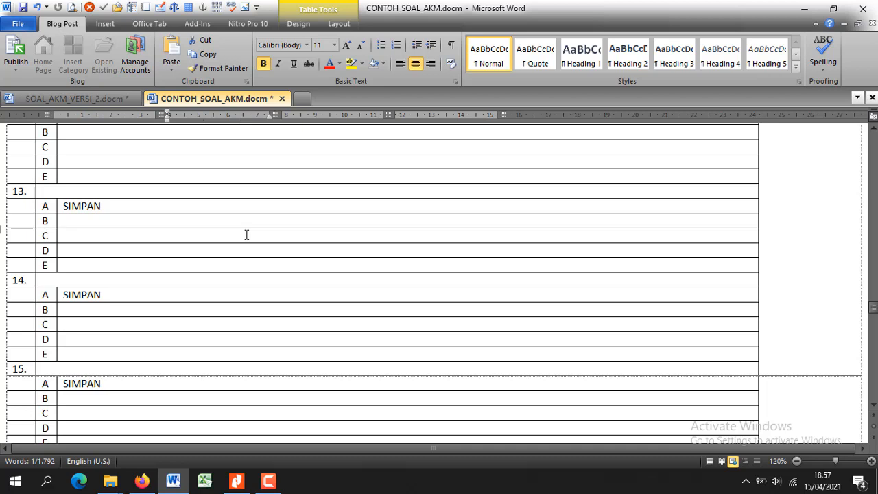
scroll(246, 234, down, 4)
scroll(246, 235, up, 10)
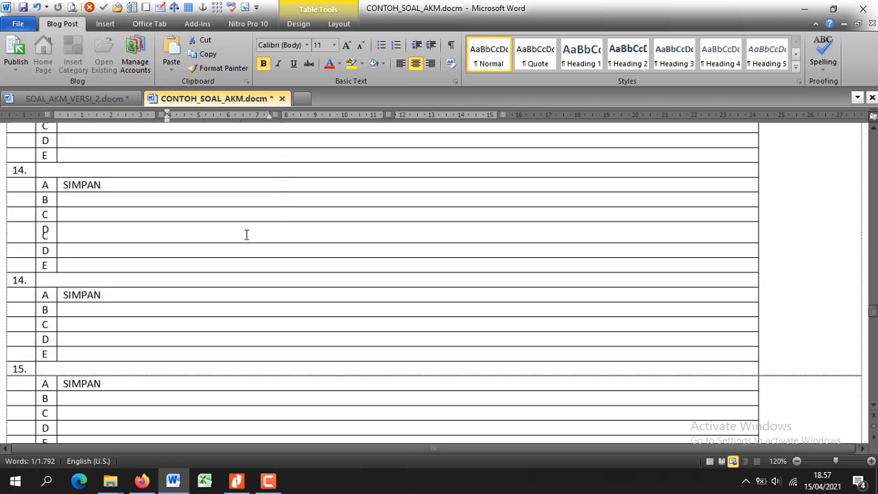
scroll(245, 235, up, 4)
scroll(240, 234, down, 5)
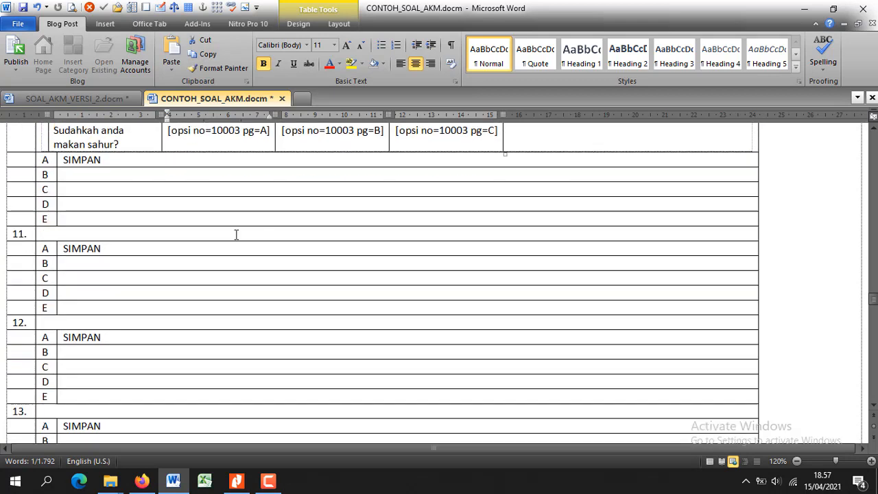
- Delete all unused table rows from question 11 through question 40
click(30, 238)
click(99, 233)
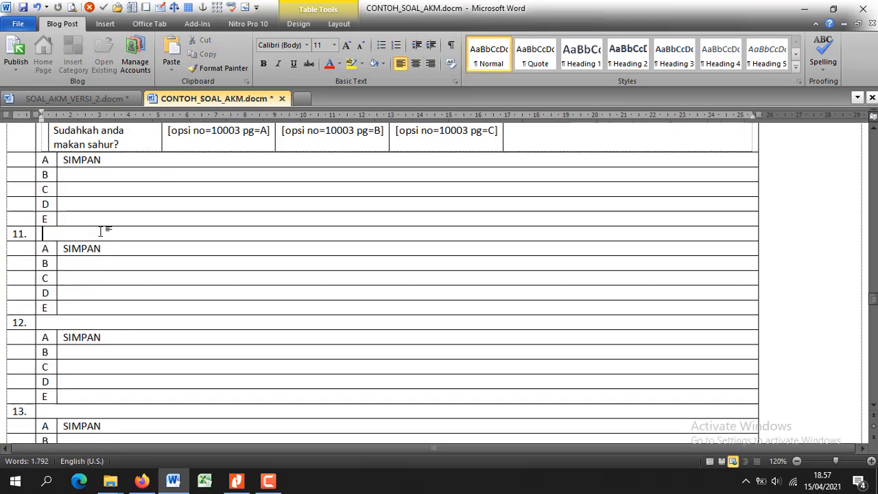
click(33, 235)
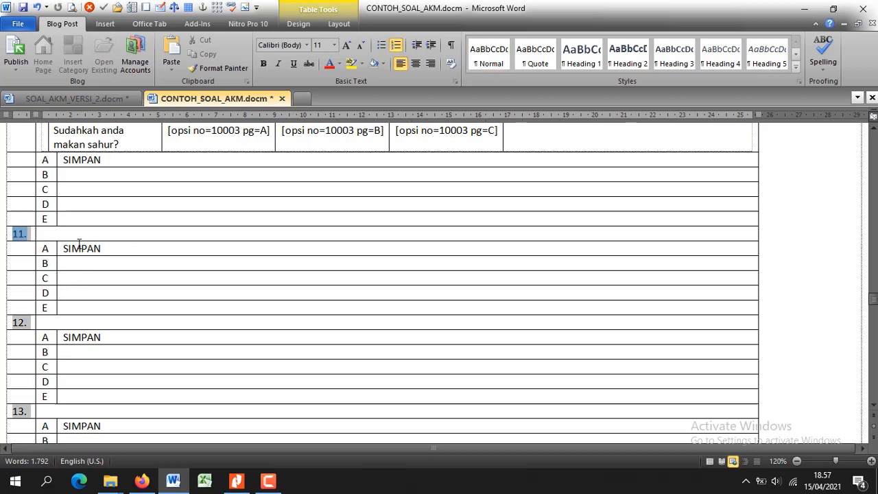
click(46, 233)
drag(31, 233, 84, 410)
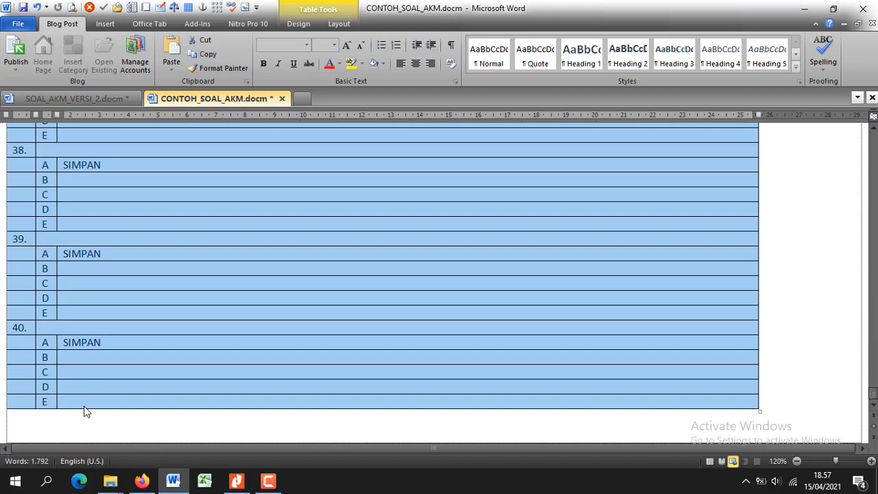
right_click(119, 318)
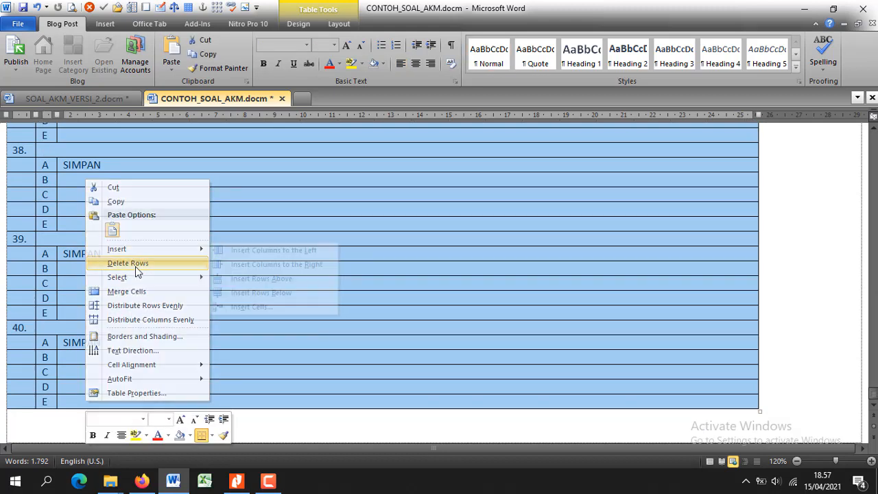
click(135, 265)
- Check the remaining questions from the end of the document back to question 1
scroll(186, 288, up, 10)
scroll(185, 288, down, 3)
scroll(186, 289, down, 15)
scroll(185, 294, up, 5)
scroll(185, 294, up, 20)
scroll(184, 294, up, 20)
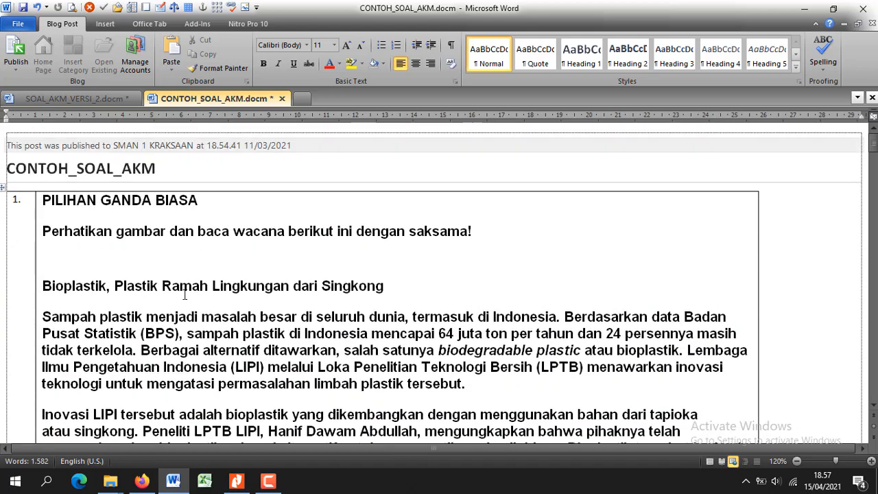
scroll(185, 294, down, 3)
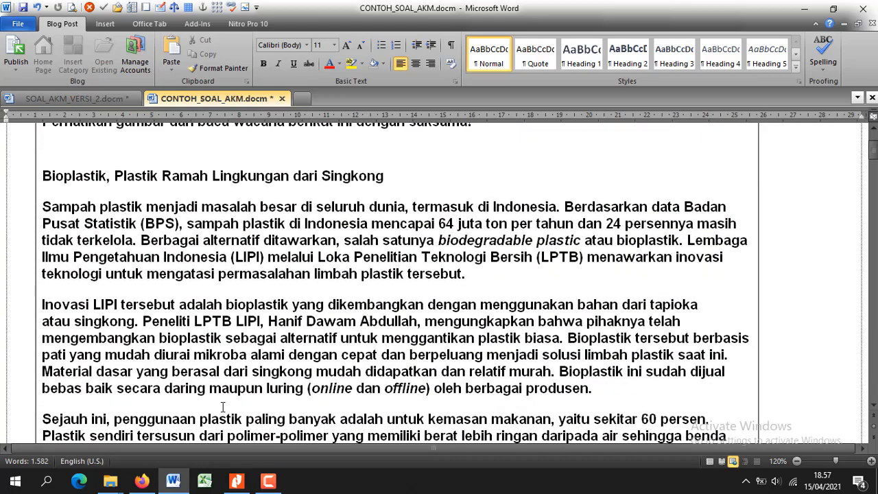
- Compare the answer key and test settings in the Excel workbook CONTOH_SOAL_AKM.xlsm with the question document in Word
click(268, 481)
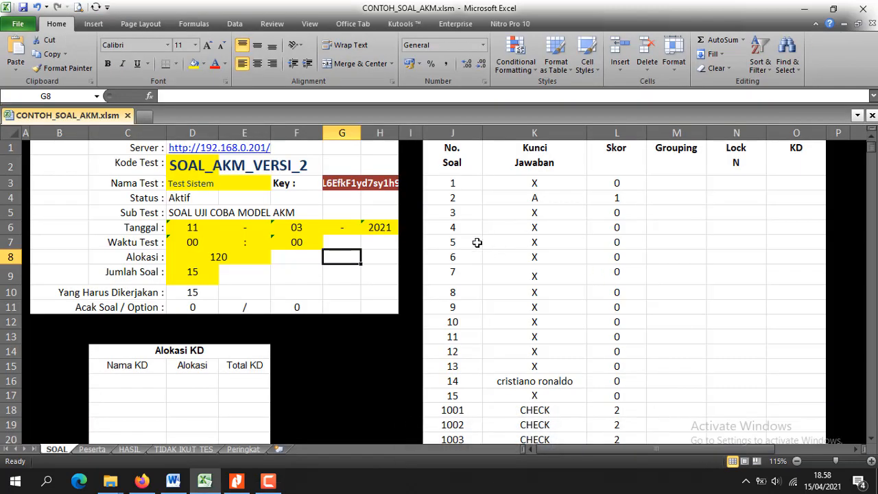
click(473, 245)
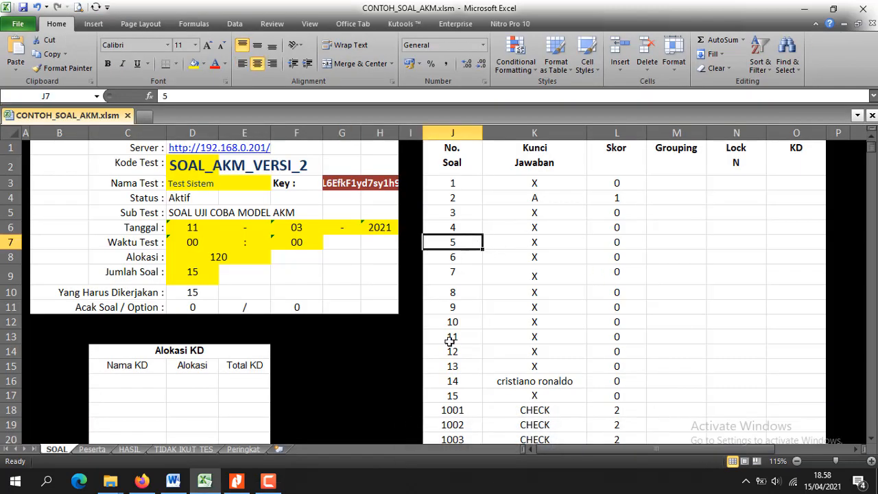
click(177, 484)
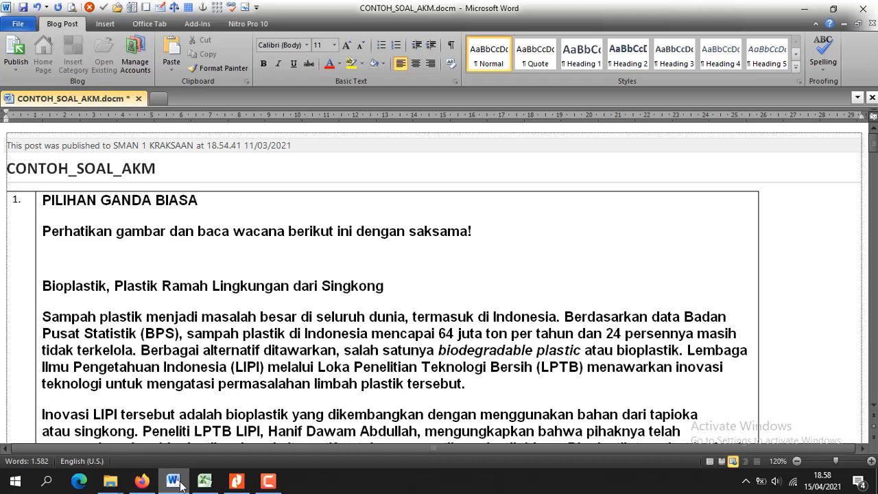
click(177, 484)
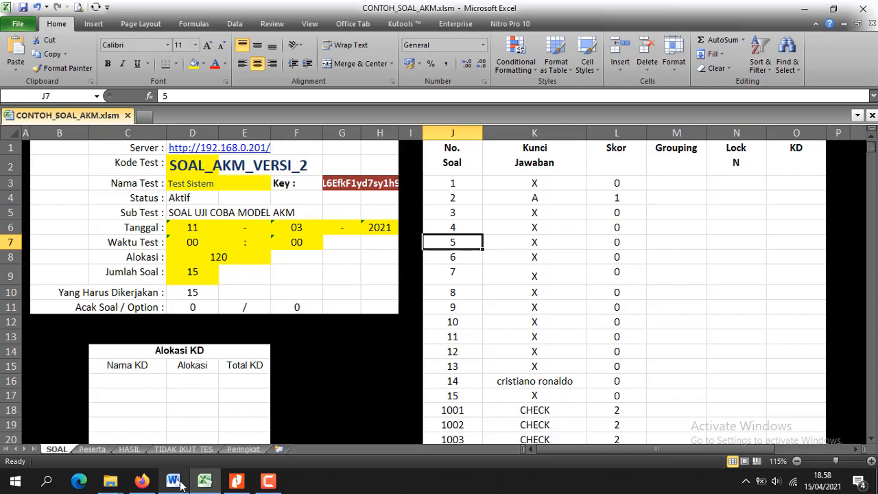
click(173, 482)
scroll(155, 259, down, 15)
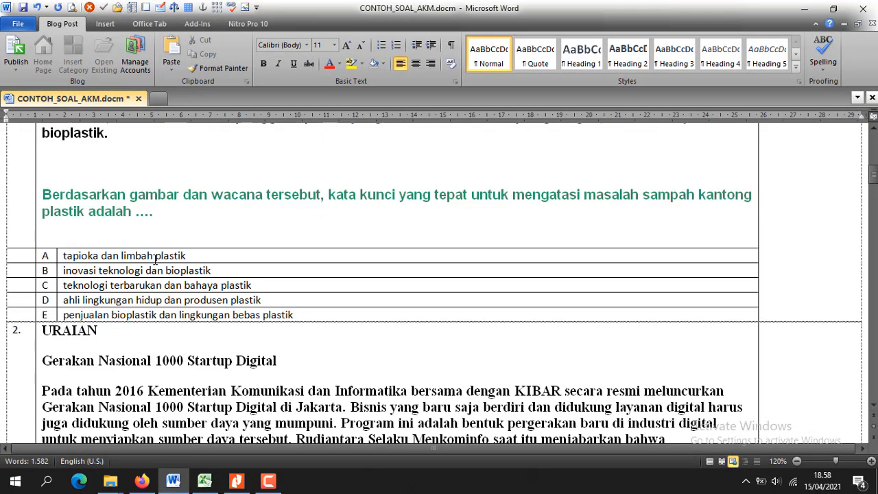
scroll(155, 259, up, 20)
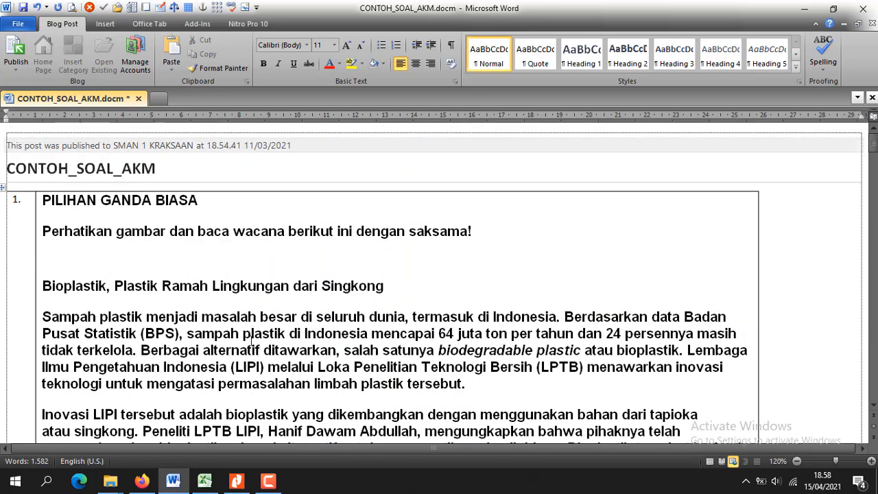
scroll(183, 280, down, 4)
scroll(215, 419, up, 4)
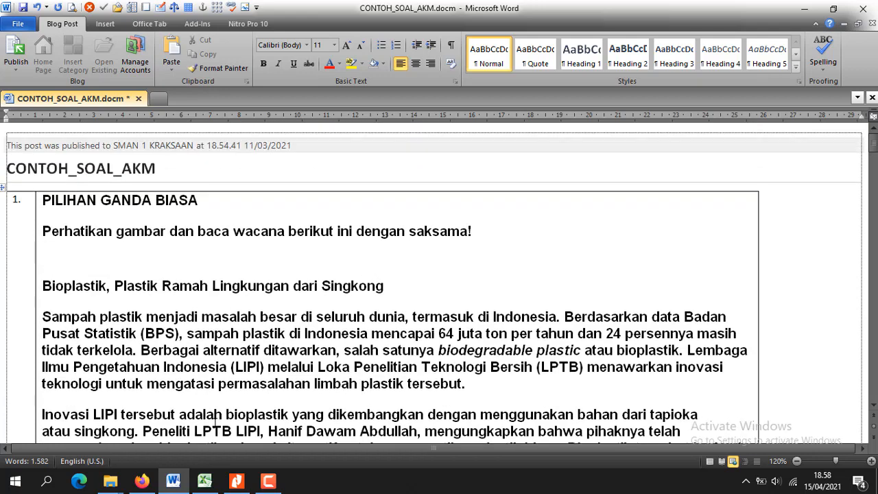
- Replace the Kode Test in cell D2 of the Excel SOAL sheet with CONTOH_SOAL_AKM, copied from the Word document's title
click(208, 483)
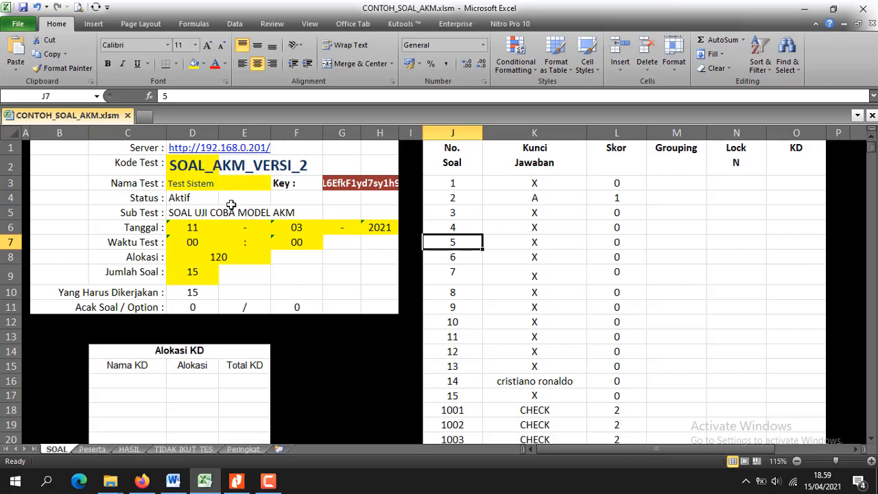
click(188, 167)
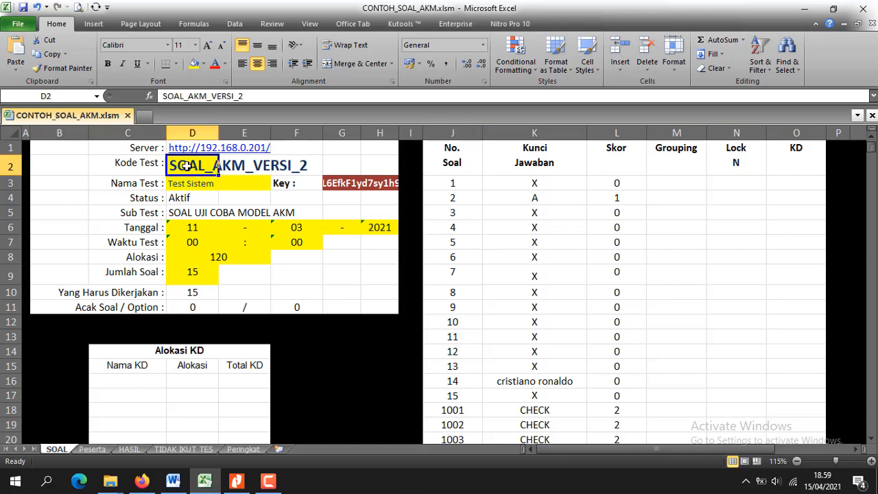
click(173, 481)
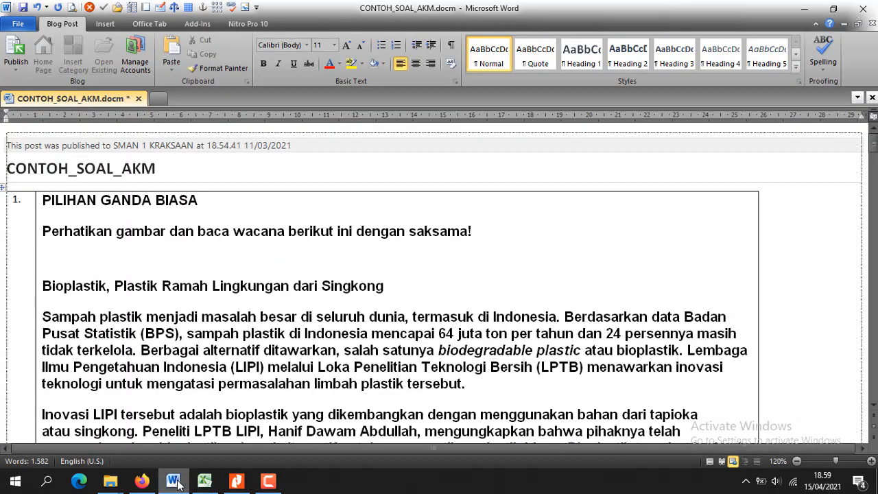
double_click(24, 167)
drag(24, 167, 164, 170)
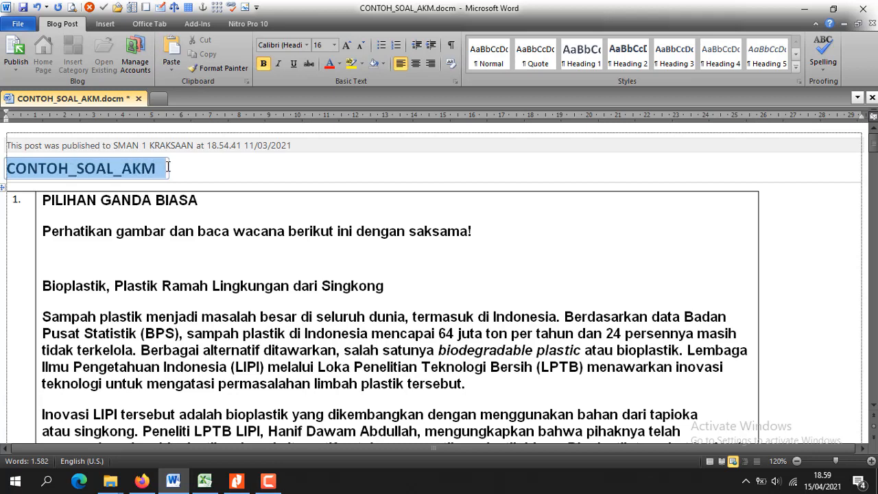
key(ctrl+c)
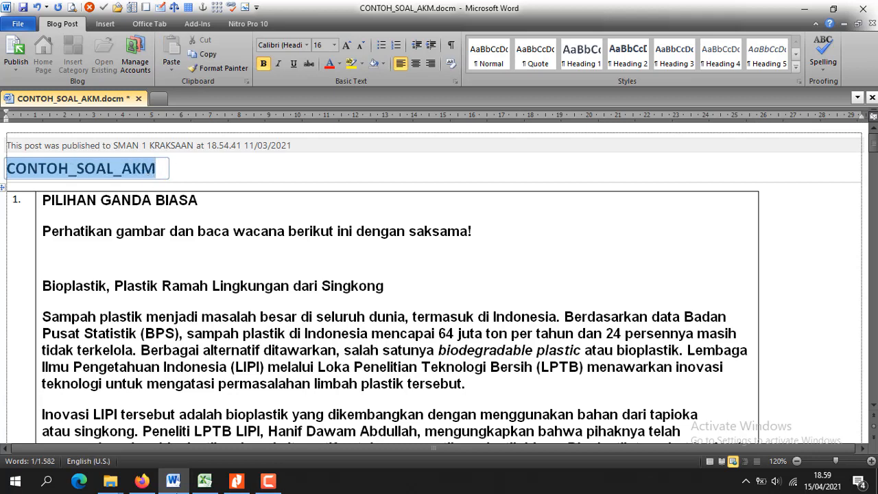
click(205, 481)
double_click(248, 96)
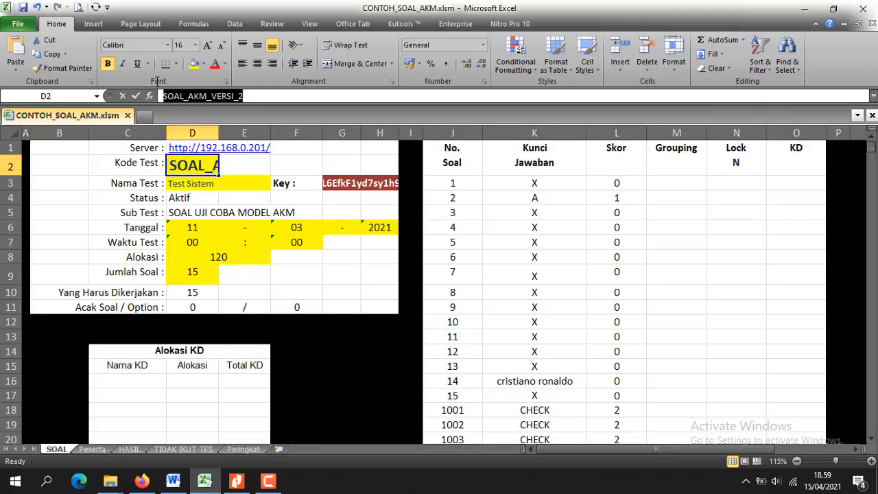
key(ctrl+v)
click(325, 261)
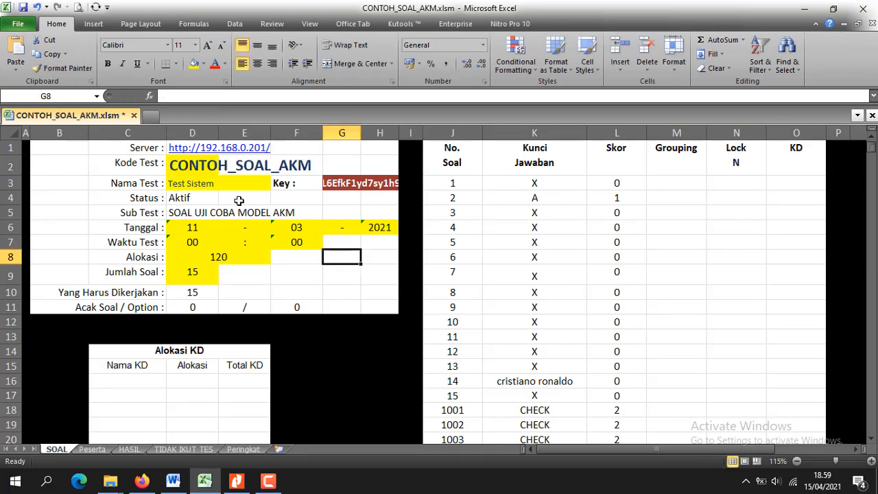
drag(194, 190, 194, 213)
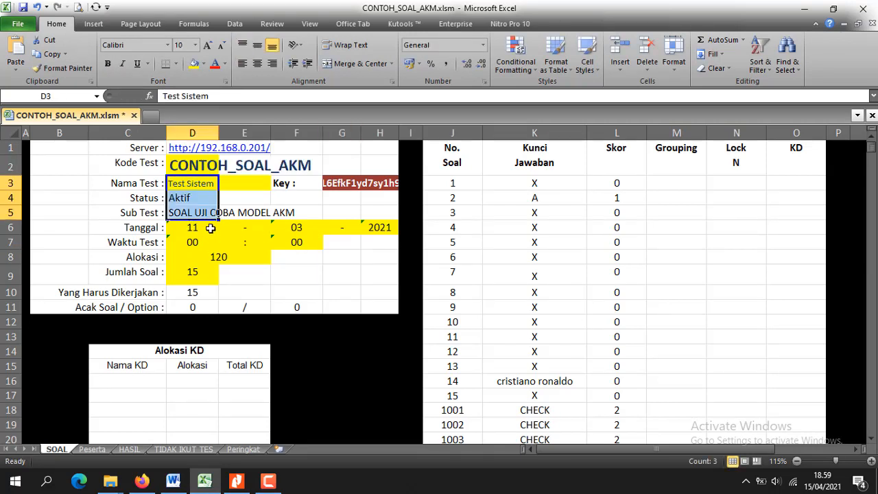
- Set the day of the Tanggal setting on the SOAL sheet to 15
click(206, 228)
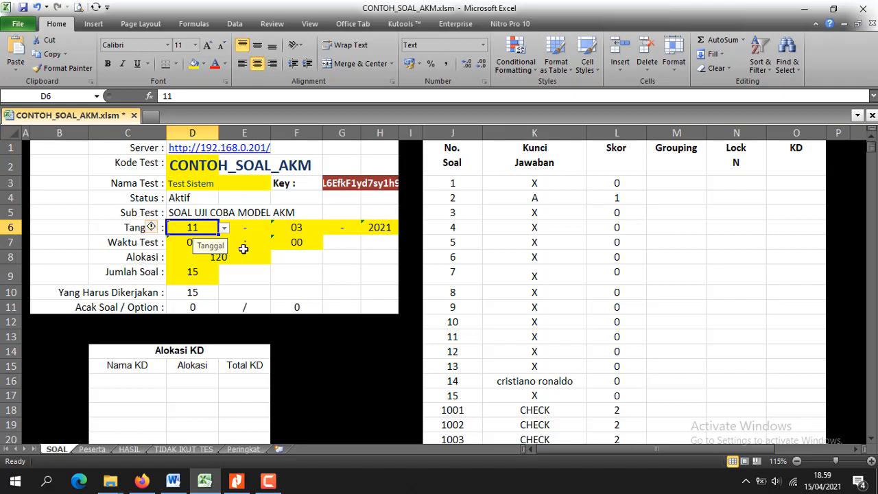
click(280, 273)
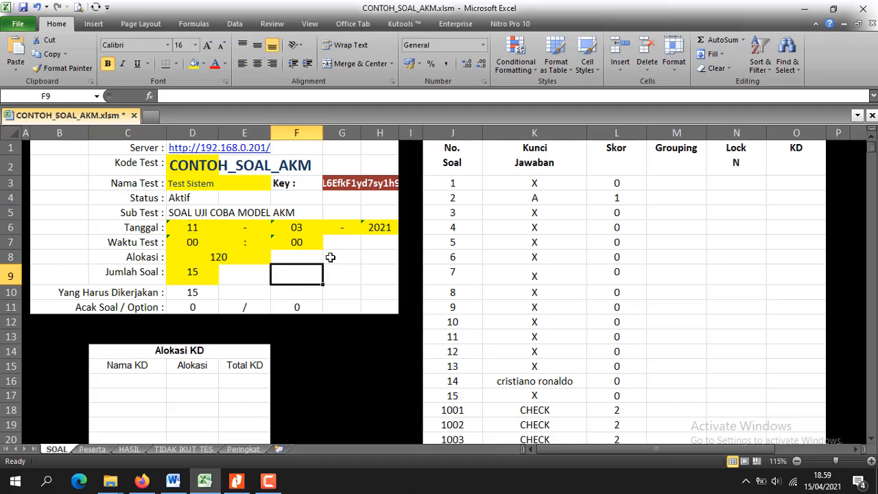
click(201, 232)
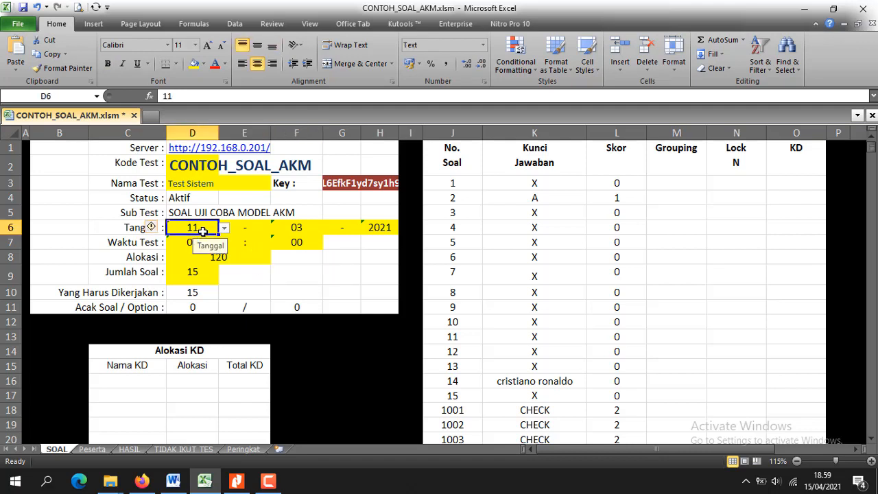
text(15)
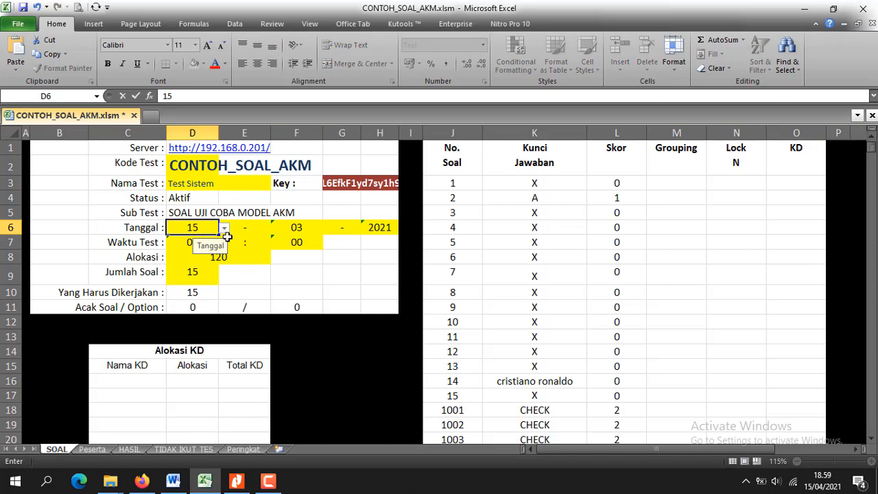
click(298, 286)
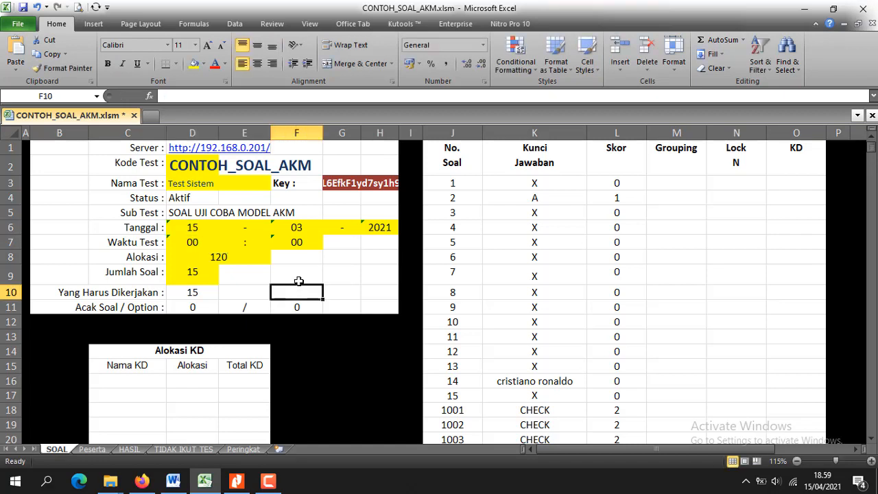
- Set both Jumlah Soal and Yang Harus Dikerjakan to 10 in the test settings
click(201, 271)
text(10)
click(199, 294)
text(1)
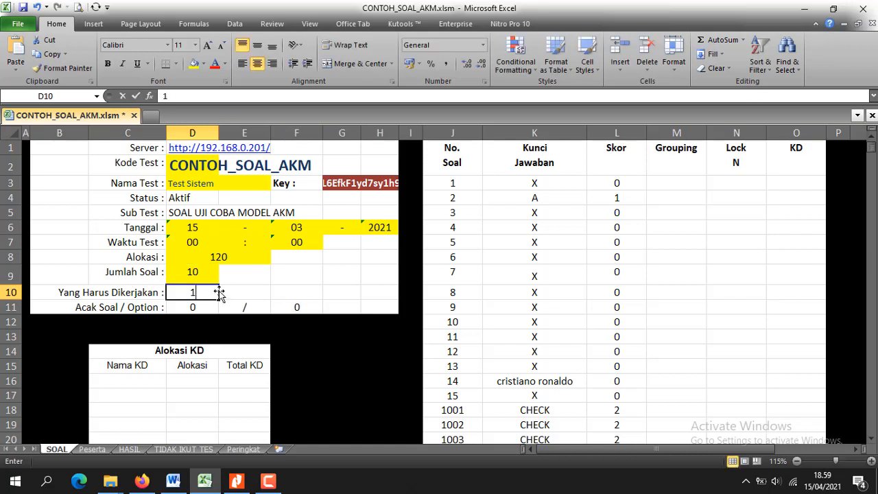
text(0)
click(273, 277)
click(232, 258)
click(321, 275)
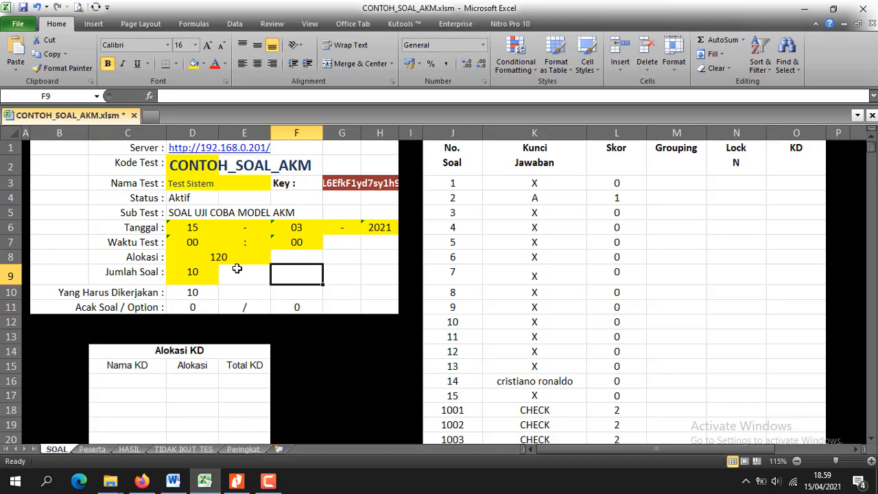
- Fill question 1's score of 0 down the entire Skor column of the answer key
scroll(237, 268, down, 1)
scroll(237, 268, up, 1)
scroll(490, 309, down, 3)
scroll(486, 265, up, 2)
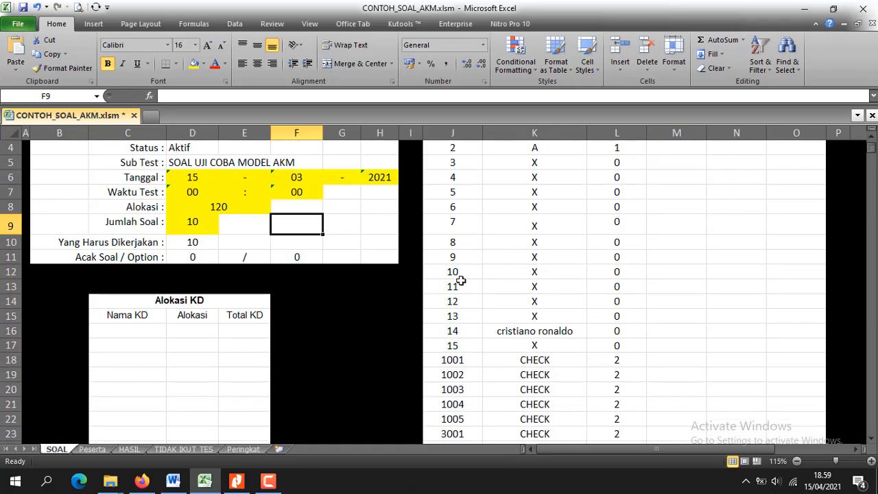
scroll(487, 273, up, 1)
scroll(613, 226, down, 1)
scroll(613, 202, up, 1)
click(619, 182)
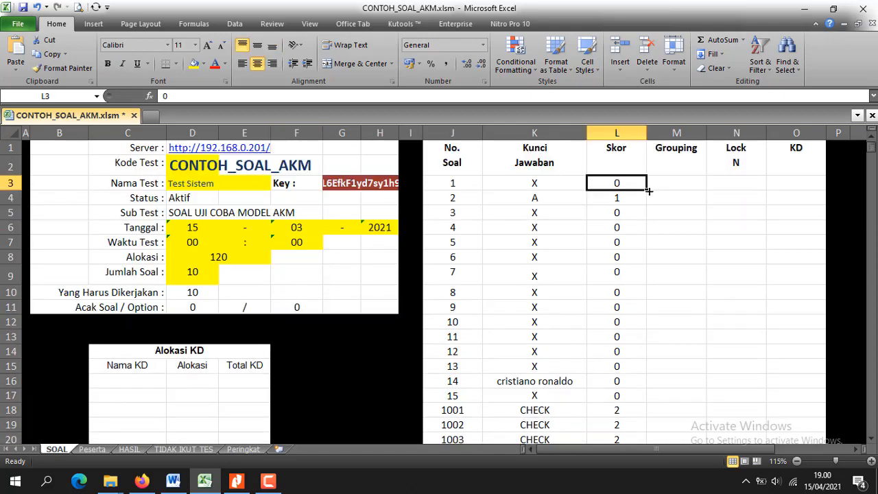
double_click(646, 190)
click(679, 227)
- Clear the question numbers, answer keys and scores in all answer key rows below question 10
scroll(460, 283, down, 2)
drag(454, 241, 602, 411)
key(Delete)
scroll(559, 275, up, 18)
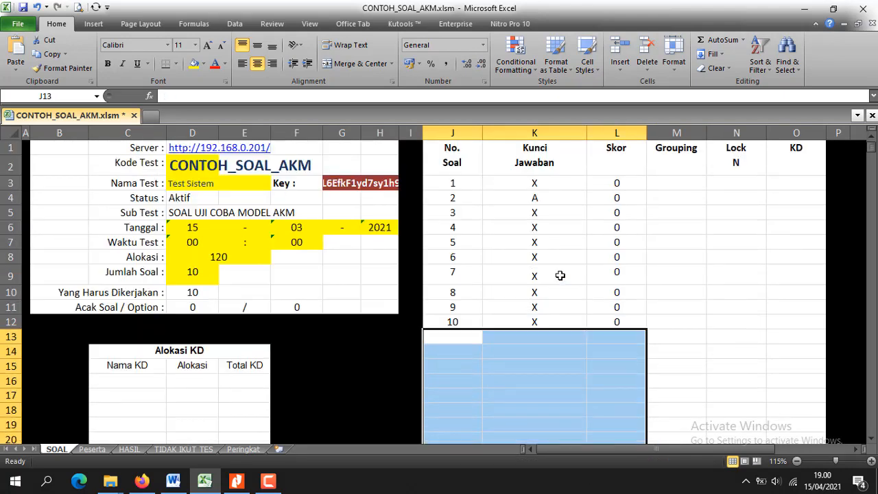
- Fill question 1's X down the Kunci Jawaban column through question 10
click(584, 224)
click(573, 184)
drag(590, 194, 589, 334)
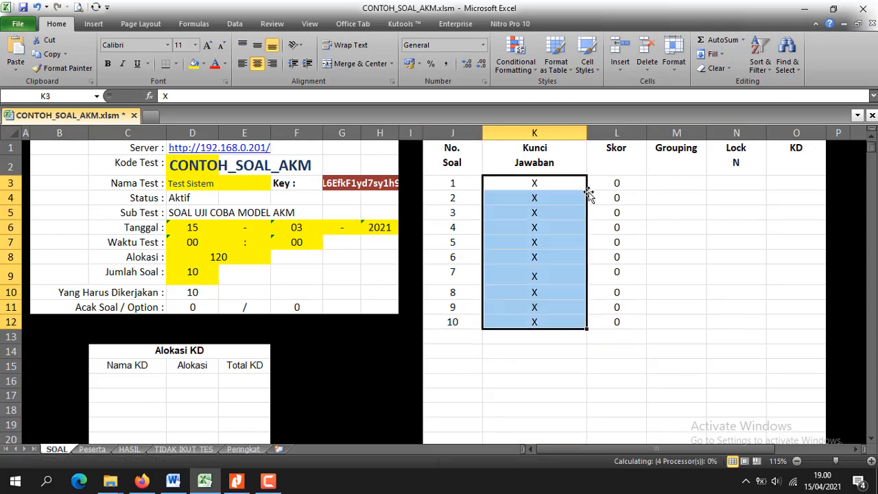
click(555, 347)
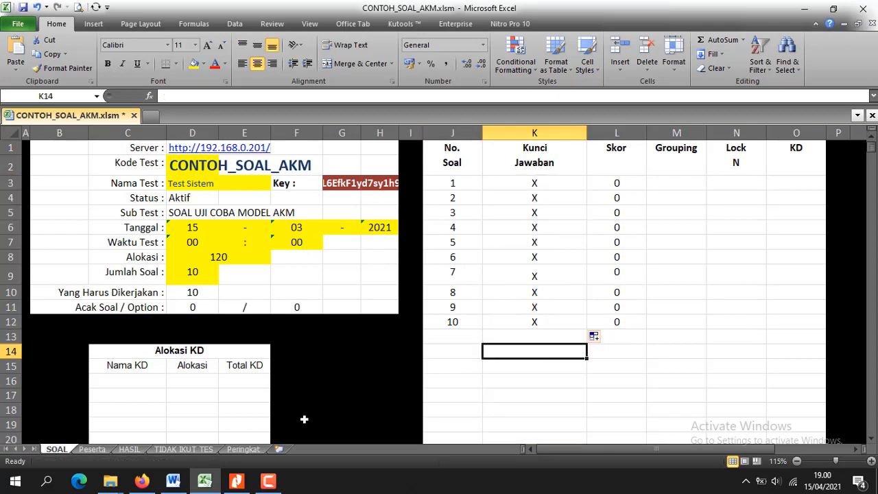
- Check question 1's options in the Word document and enter E as its Kunci Jawaban in the Excel workbook
click(184, 484)
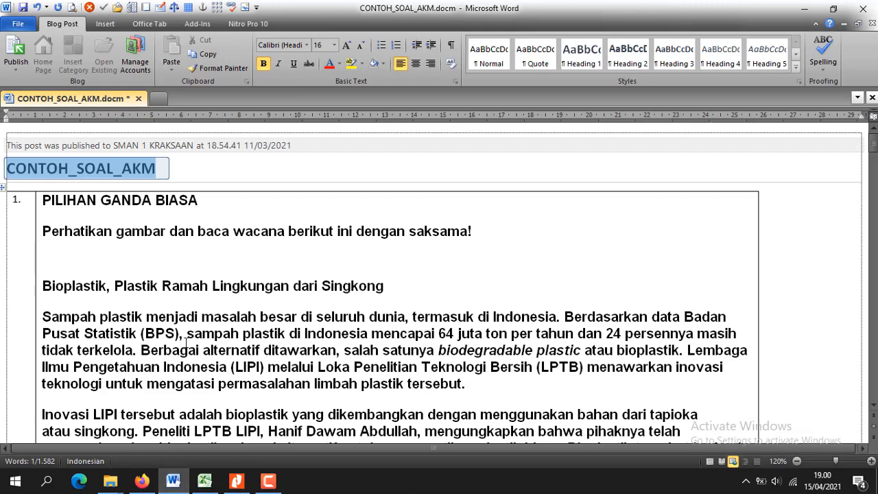
scroll(211, 297, down, 2)
scroll(211, 298, up, 2)
scroll(211, 297, down, 18)
scroll(210, 298, up, 5)
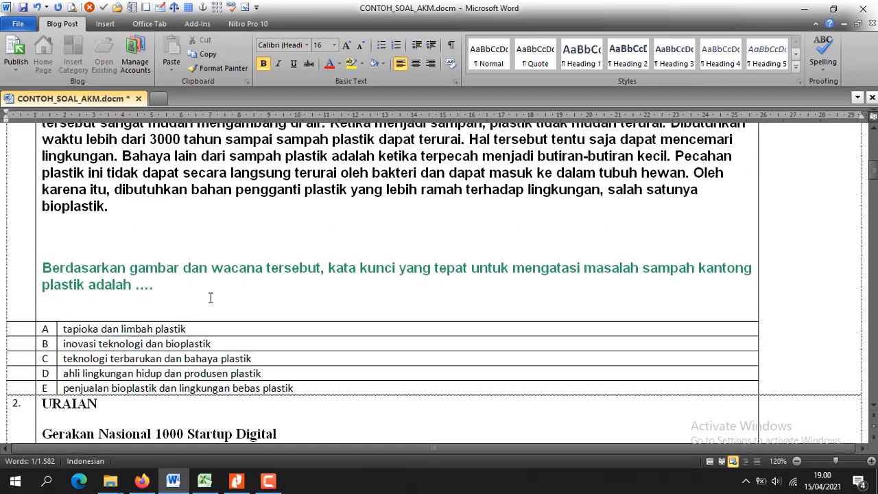
click(205, 483)
click(527, 183)
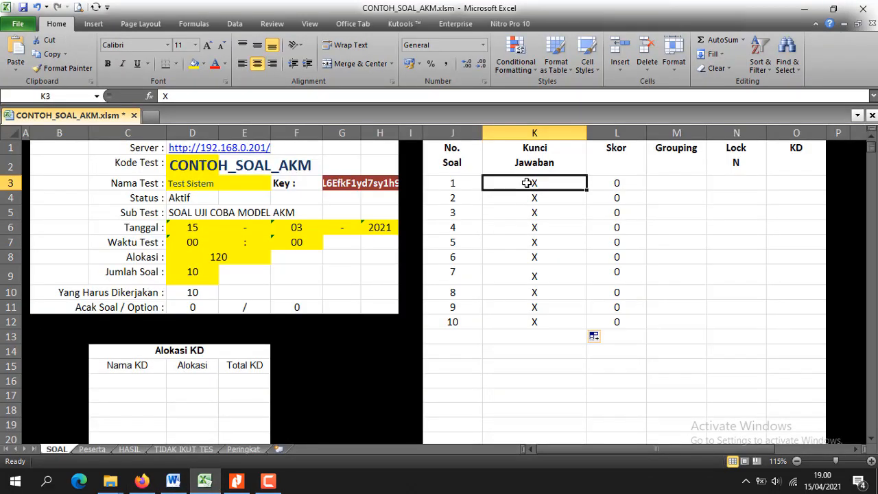
text(E)
key(Return)
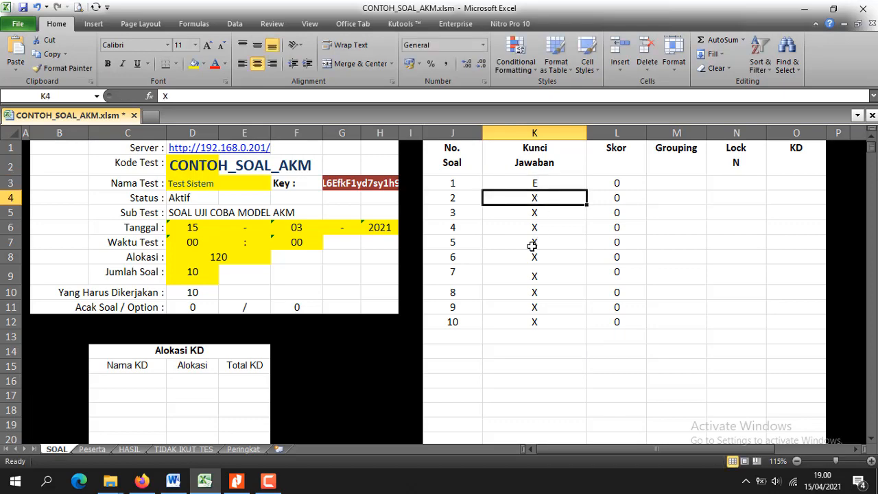
- Check question 2 in the Word document and enter "jawabannya, kata kuncinya" as its Kunci Jawaban in Excel
click(173, 482)
scroll(193, 259, down, 8)
scroll(171, 291, down, 8)
scroll(171, 291, up, 1)
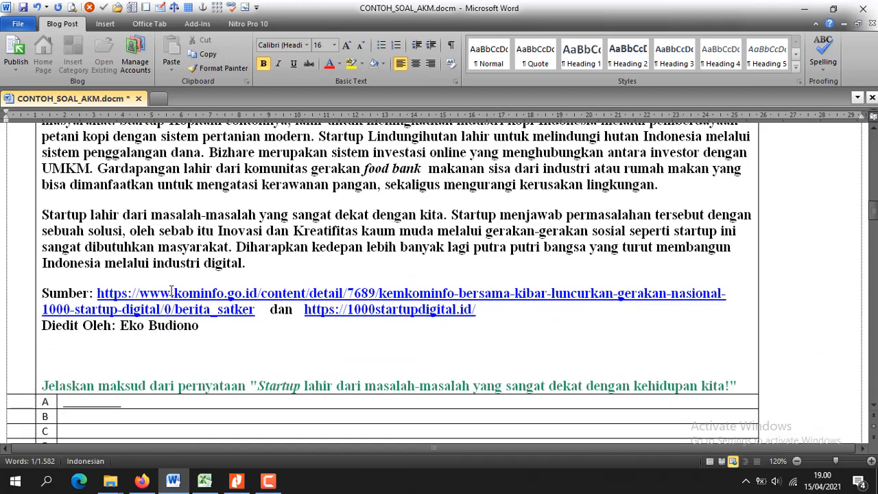
click(205, 480)
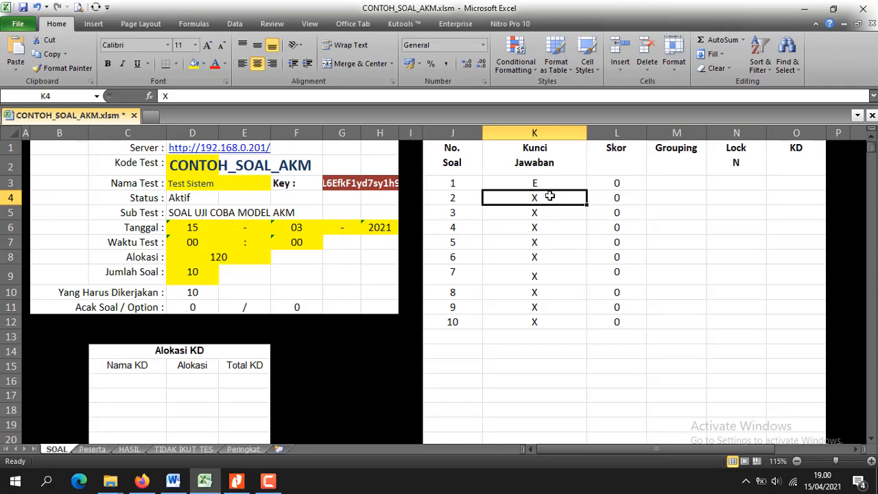
text(tulisa)
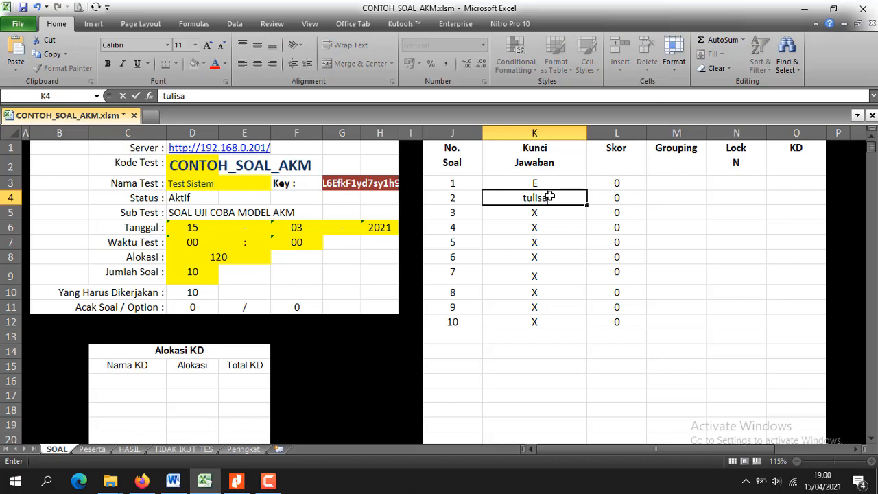
key(BackSpace)
text(jawabannya, kata kuncinya)
key(Return)
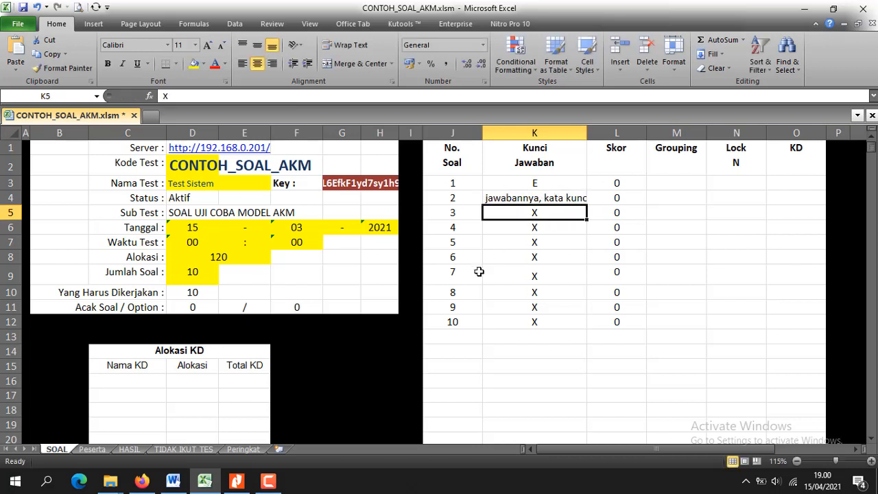
- Examine question 3's Benar/Salah statement table and its option codes in the Word document
click(173, 481)
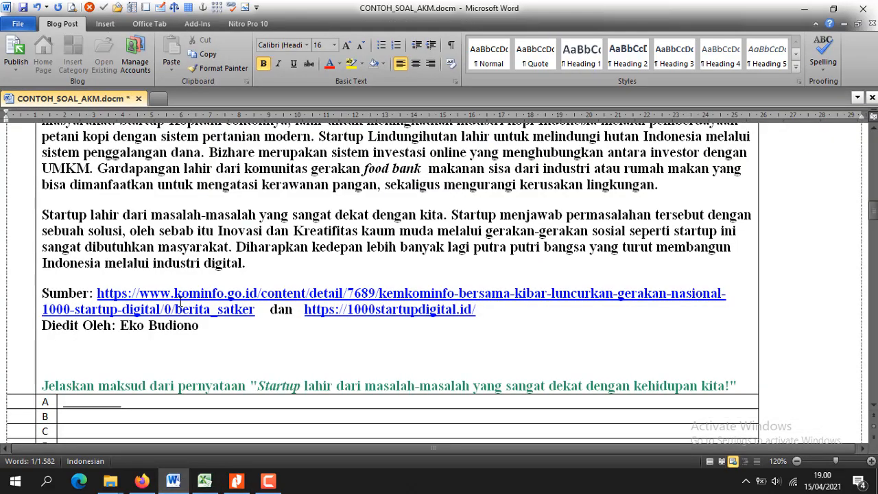
scroll(180, 301, down, 10)
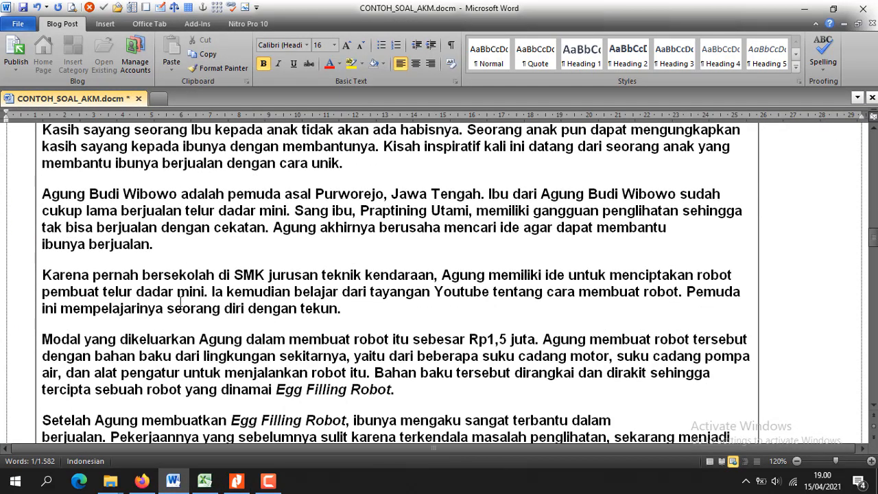
scroll(180, 302, down, 6)
scroll(181, 301, up, 9)
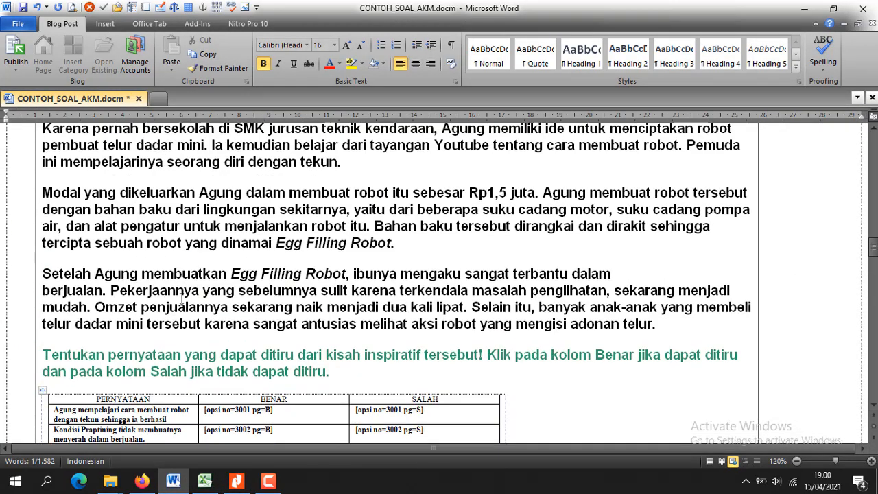
scroll(182, 297, up, 4)
scroll(206, 295, down, 11)
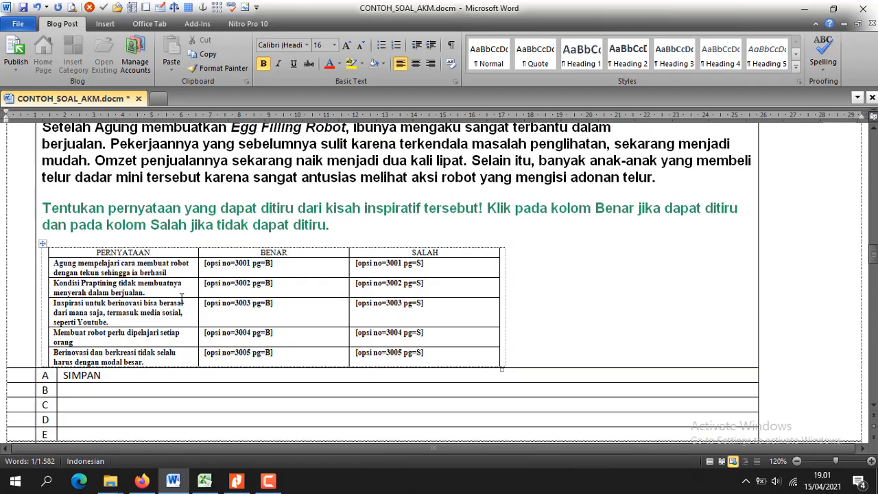
scroll(218, 290, up, 3)
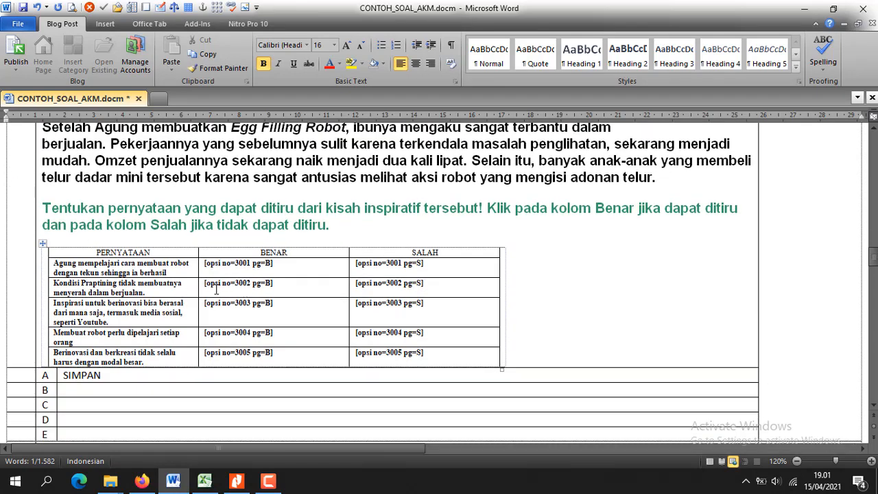
scroll(217, 290, down, 11)
scroll(274, 292, down, 20)
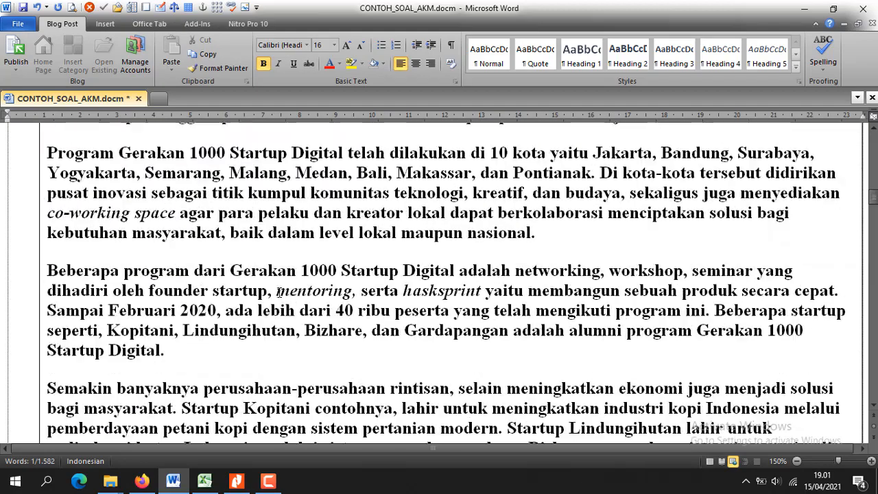
scroll(281, 292, down, 8)
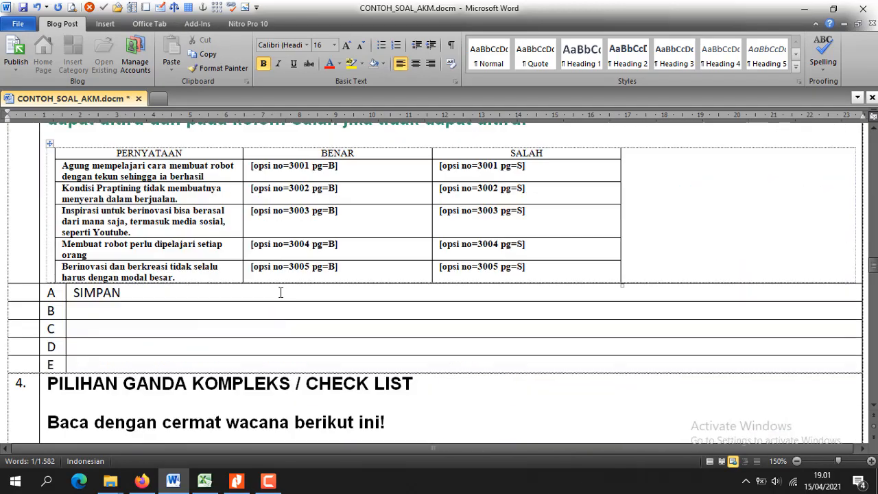
scroll(287, 282, up, 2)
- Copy option number 3001 from question 3's table in Word into cell J13 of the Excel answer key
drag(289, 257, 310, 259)
key(ctrl+c)
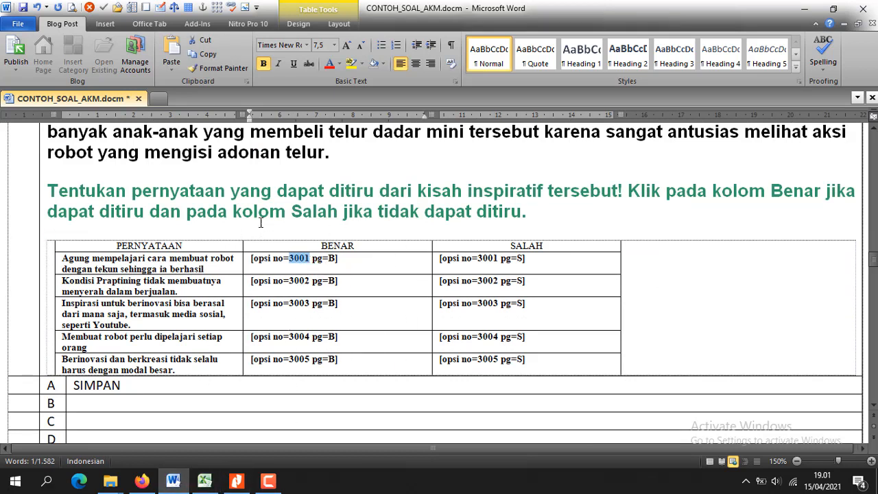
click(205, 480)
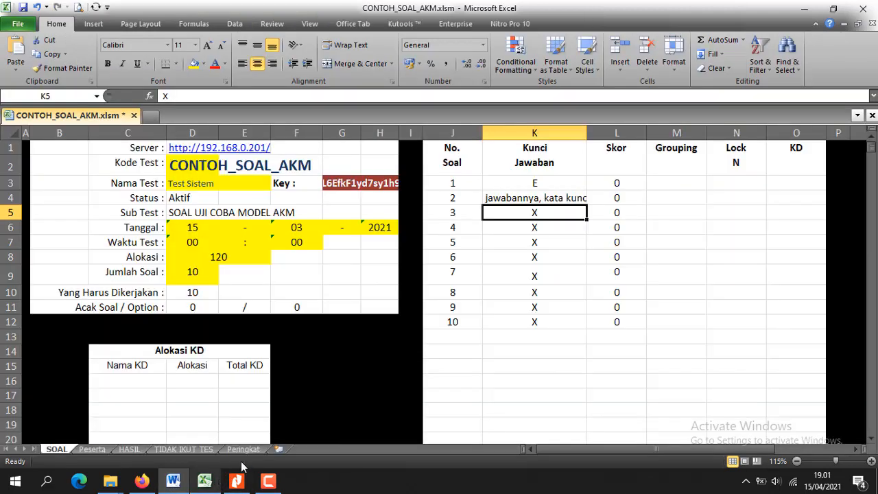
scroll(428, 275, down, 1)
click(461, 285)
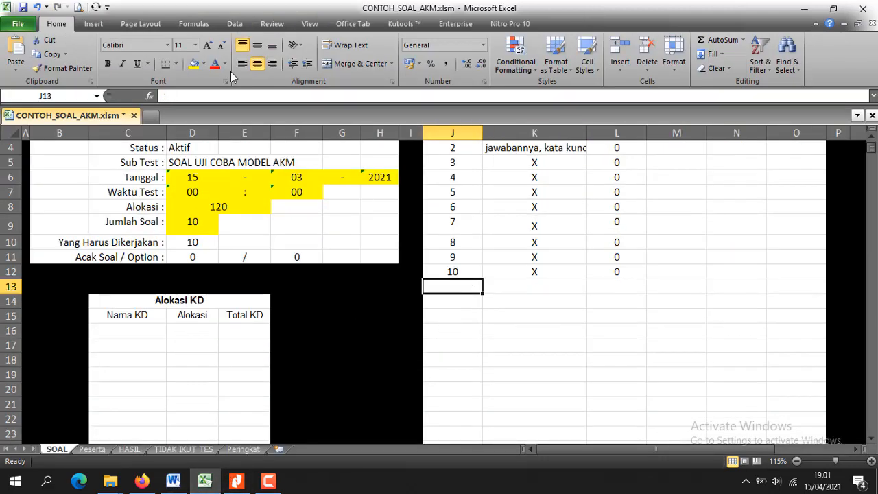
click(203, 96)
key(ctrl+v)
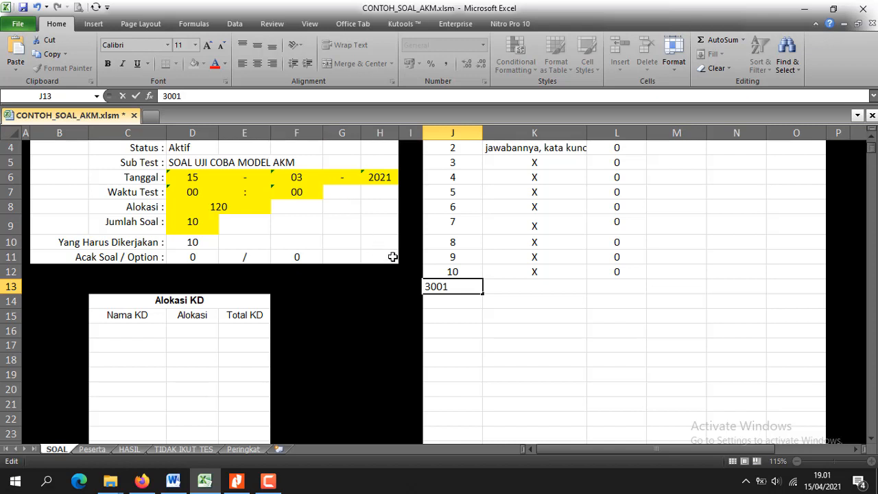
key(Return)
- Enter 3002 in cell J14 and extend the number series down to 3005 in J17
click(235, 97)
key(ctrl+v)
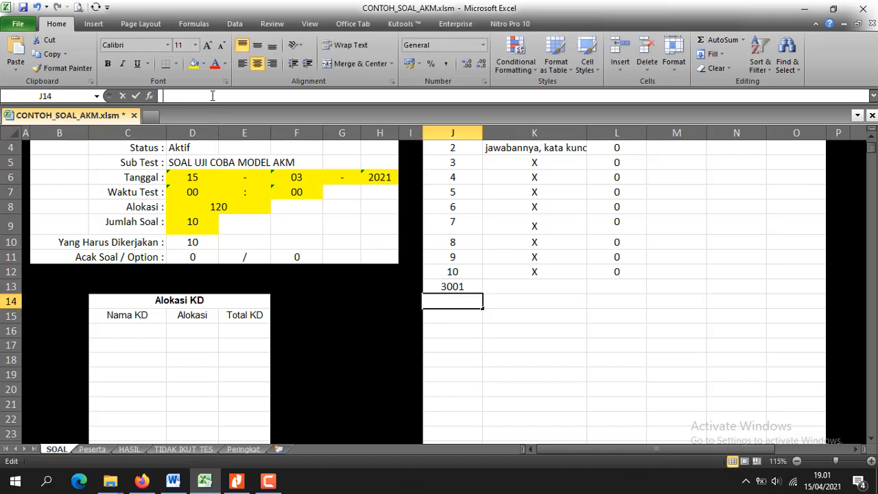
key(BackSpace)
text(2)
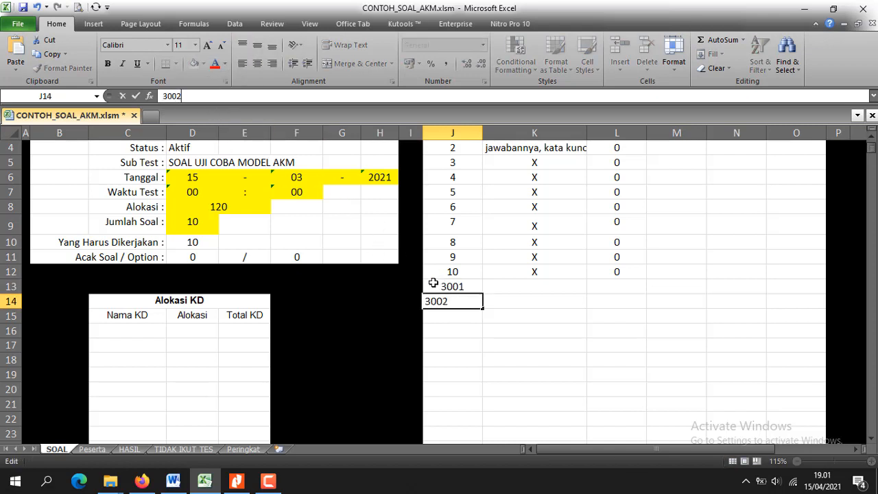
click(449, 286)
drag(448, 286, 486, 348)
click(524, 312)
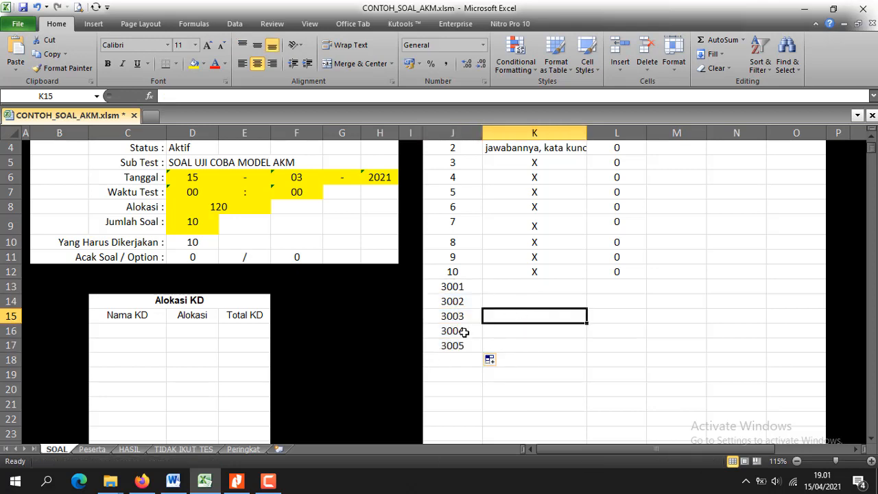
- Check the option codes in question 3's Word table and enter the keys B for 3001 and S for 3002 in Excel
click(172, 480)
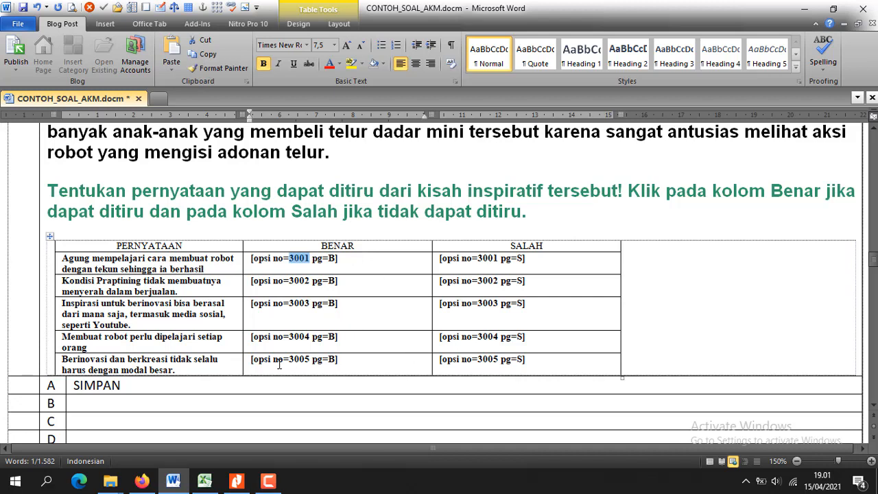
click(203, 481)
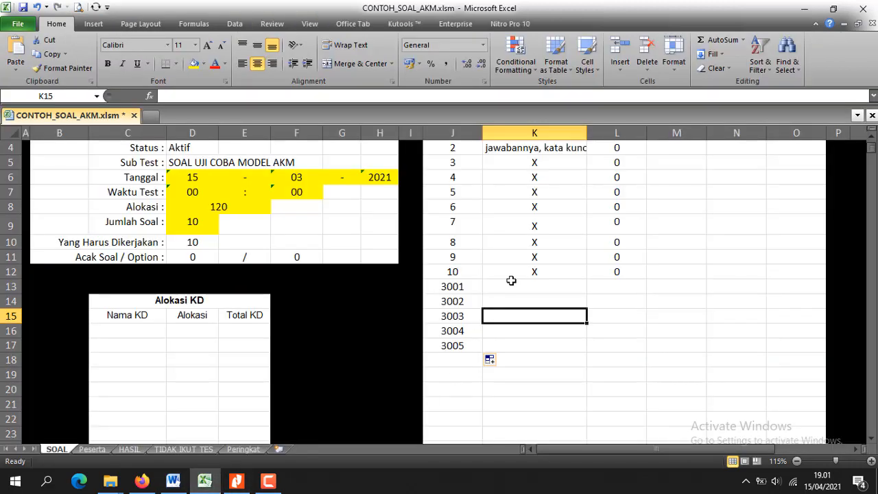
click(522, 286)
text(b)
key(Return)
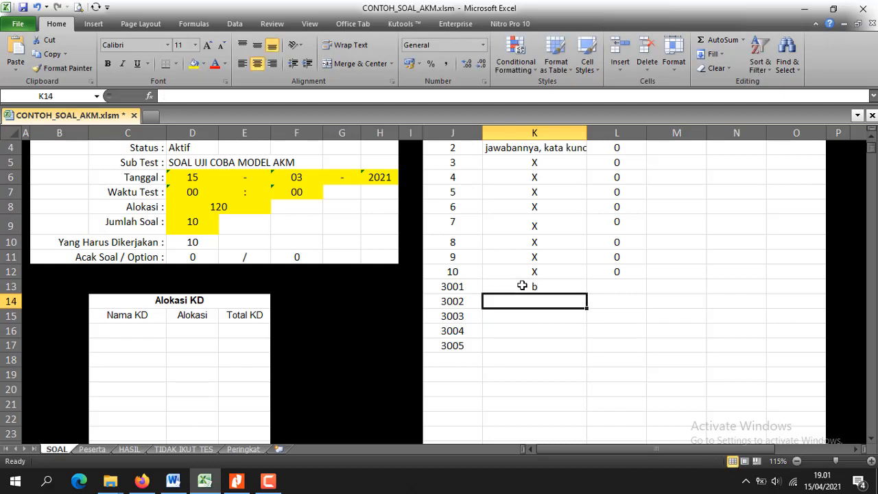
click(522, 285)
text(B)
key(Return)
text(S)
key(Return)
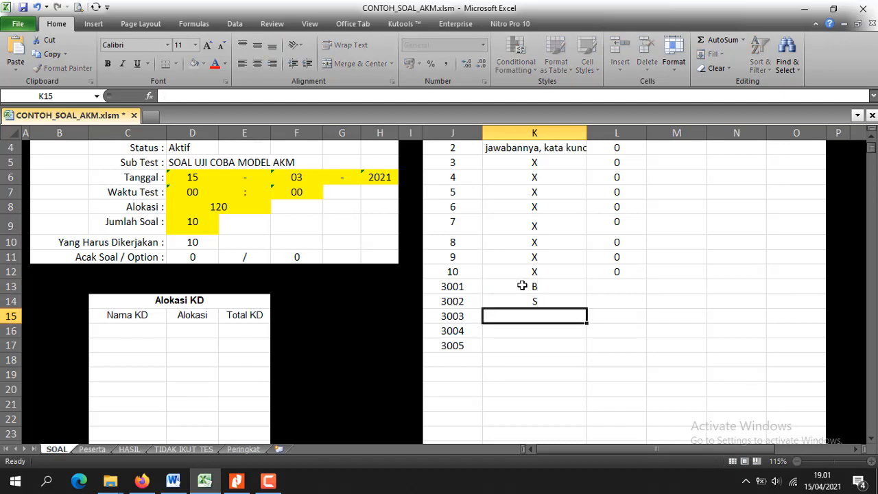
- Enter the answer keys B for 3003, S for 3004 and B for 3005, checking them against question 3's Word table
text(B)
key(Return)
text(S)
key(Return)
text(B)
key(Return)
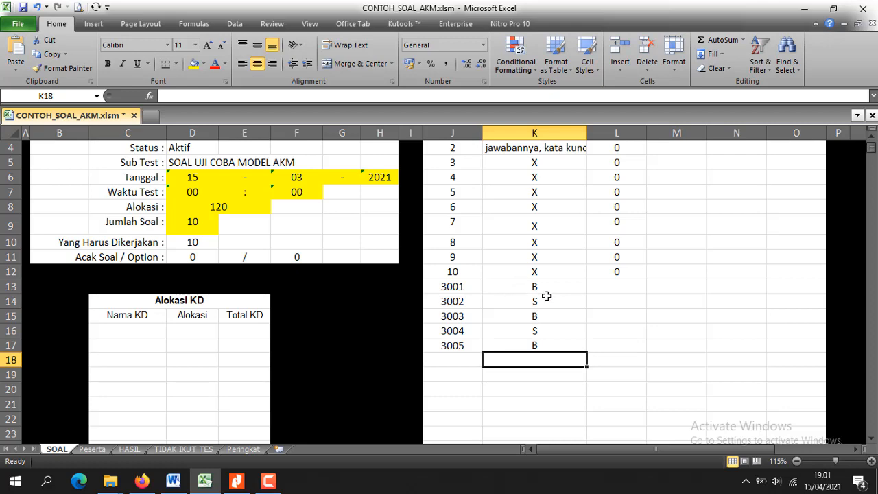
click(173, 480)
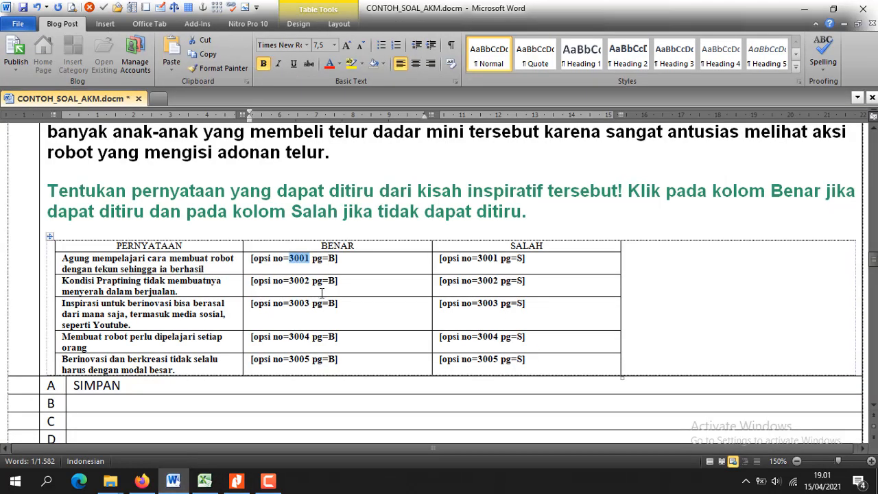
click(204, 480)
scroll(542, 313, down, 2)
scroll(539, 275, up, 2)
scroll(521, 286, down, 2)
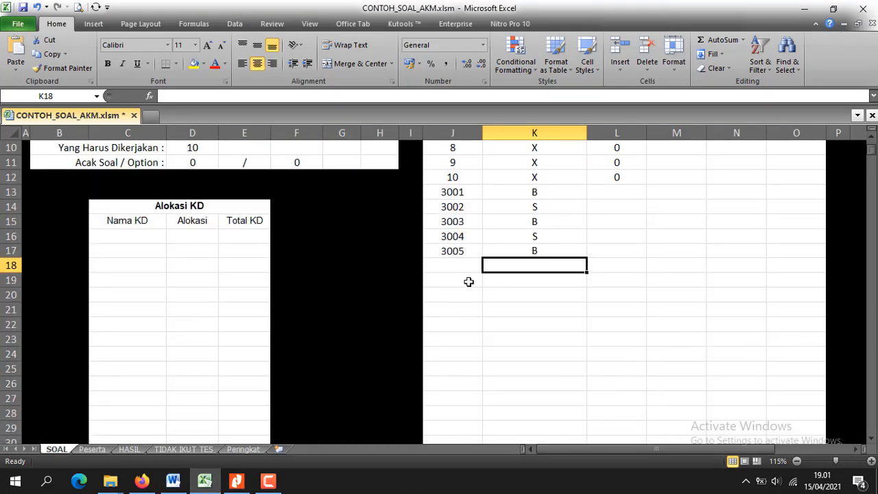
- Examine question 4, PILIHAN GANDA KOMPLEKS / CHECK LIST, and the checklist codes in its statement table in the Word document
click(465, 264)
scroll(473, 271, up, 2)
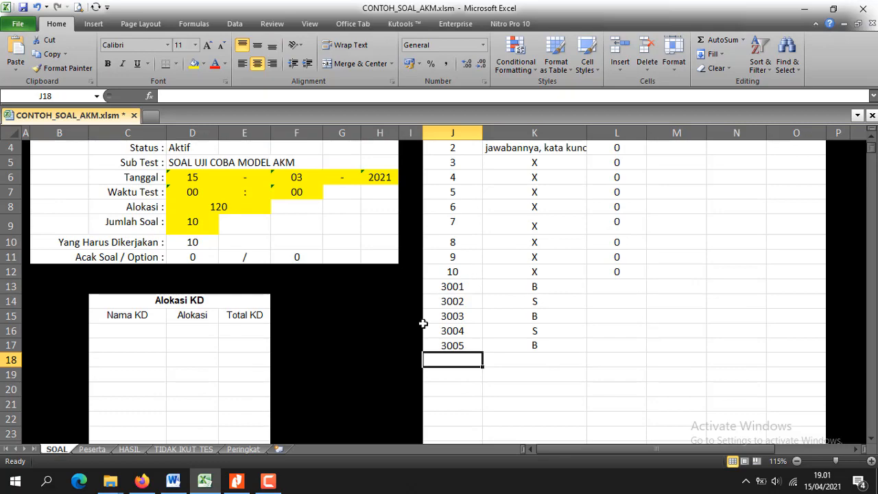
click(173, 480)
scroll(191, 303, down, 6)
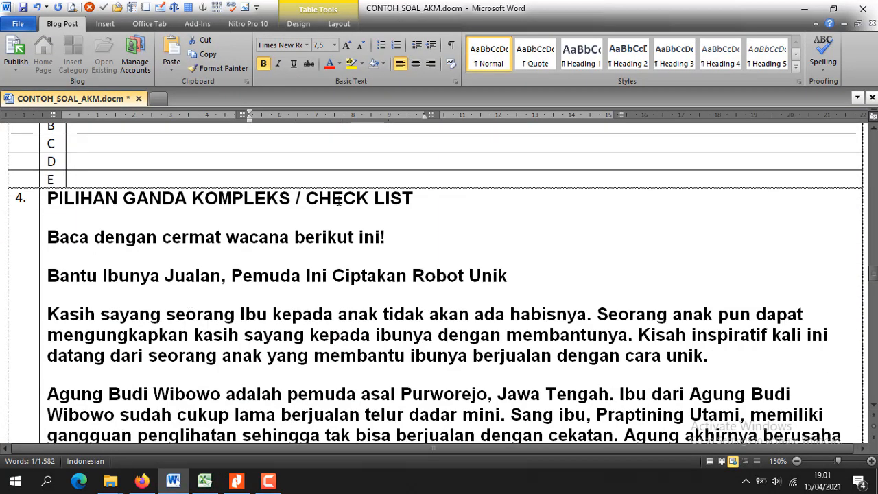
scroll(366, 204, down, 10)
scroll(365, 205, up, 5)
scroll(365, 204, up, 5)
scroll(366, 205, down, 9)
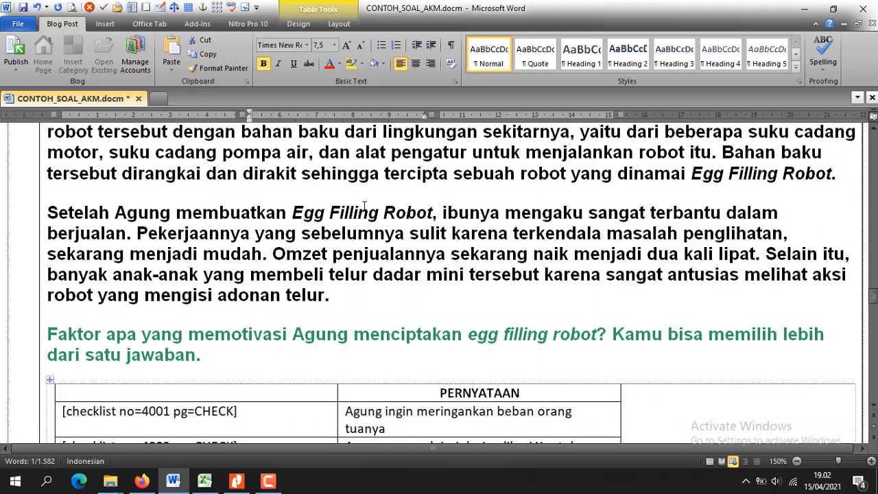
scroll(364, 205, up, 1)
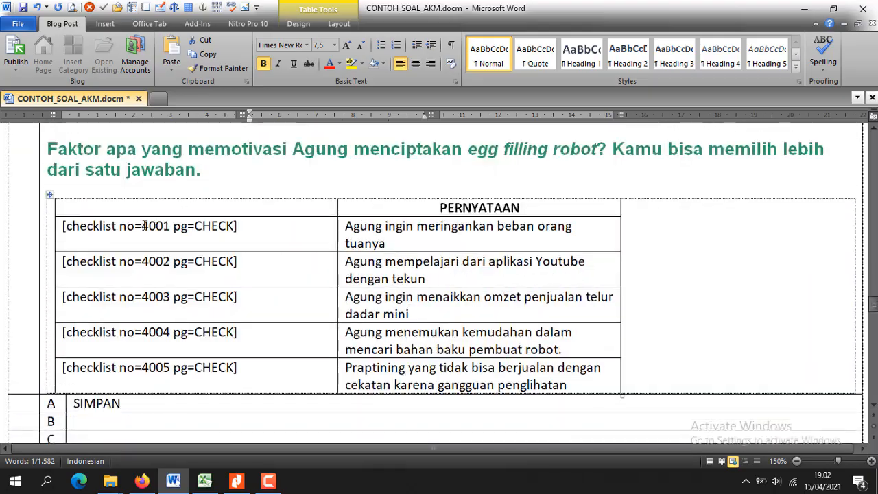
- Copy checklist number 4001 from question 4's table in Word into cell J18 of the Excel answer key
drag(142, 226, 170, 226)
key(ctrl+c)
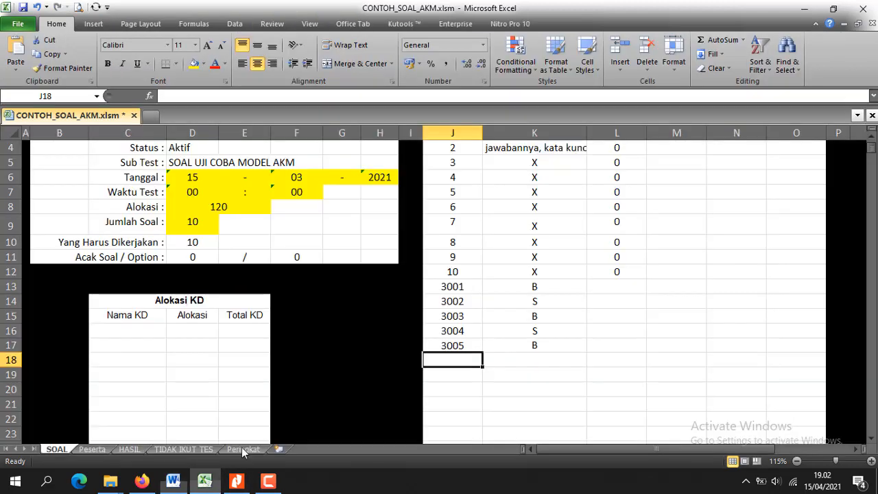
click(204, 480)
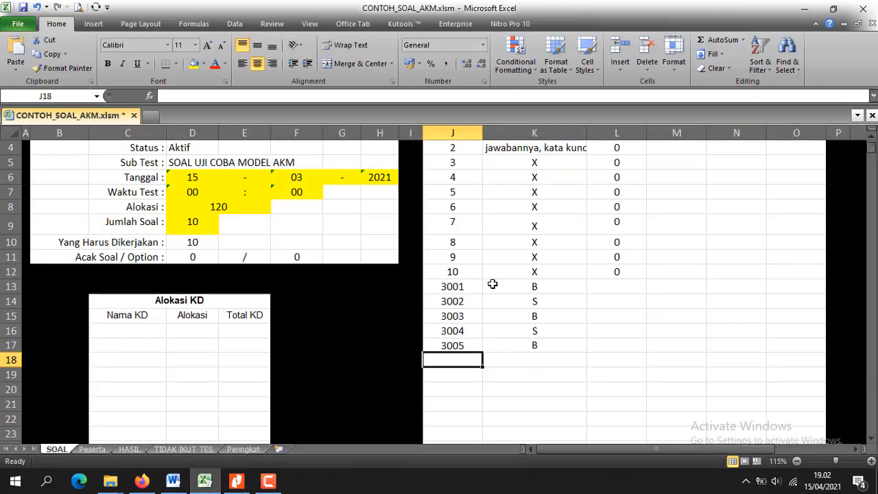
scroll(465, 262, down, 2)
click(234, 96)
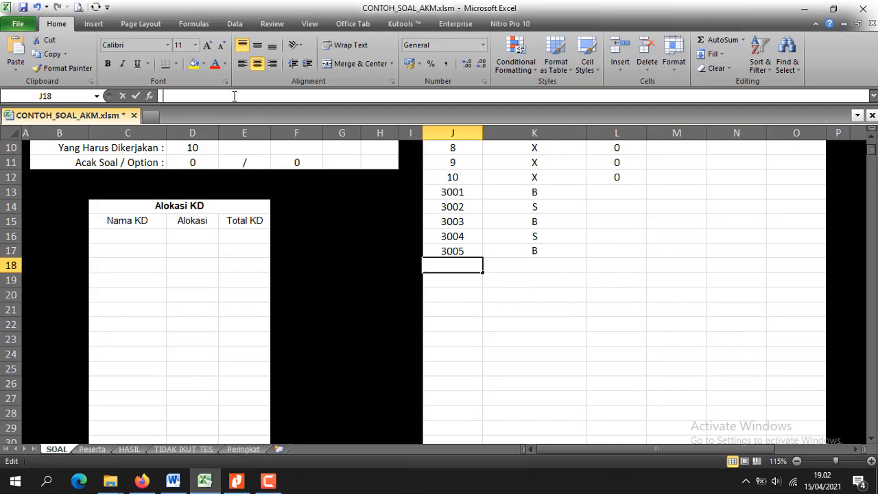
key(ctrl+v)
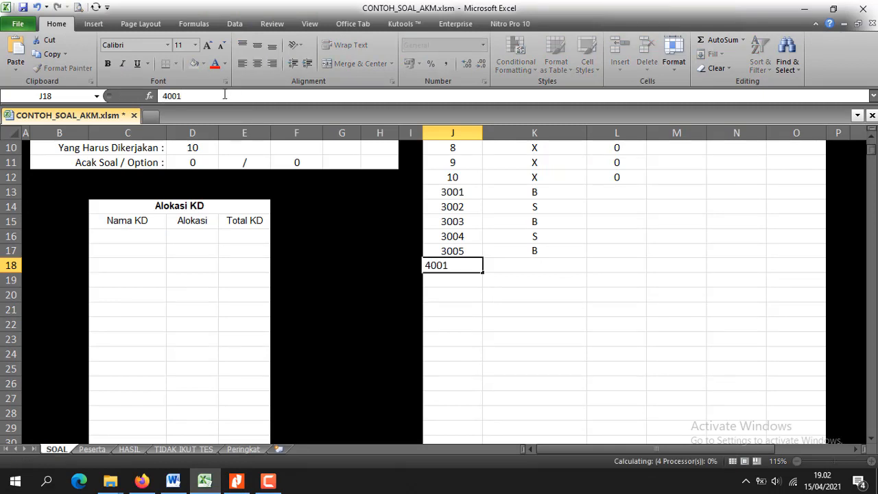
key(Return)
- Enter 4002 in cell J19 and extend the number series down to 4005 in J22
click(220, 90)
key(ctrl+v)
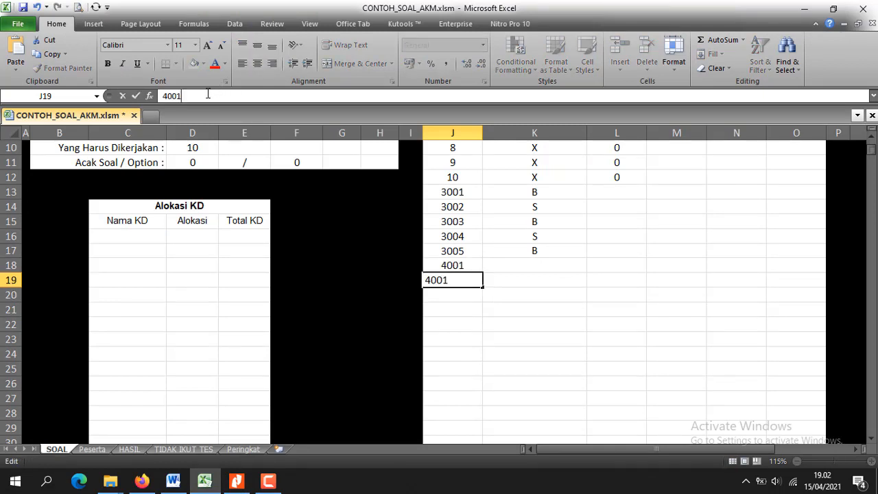
text(2)
key(Return)
drag(448, 265, 474, 331)
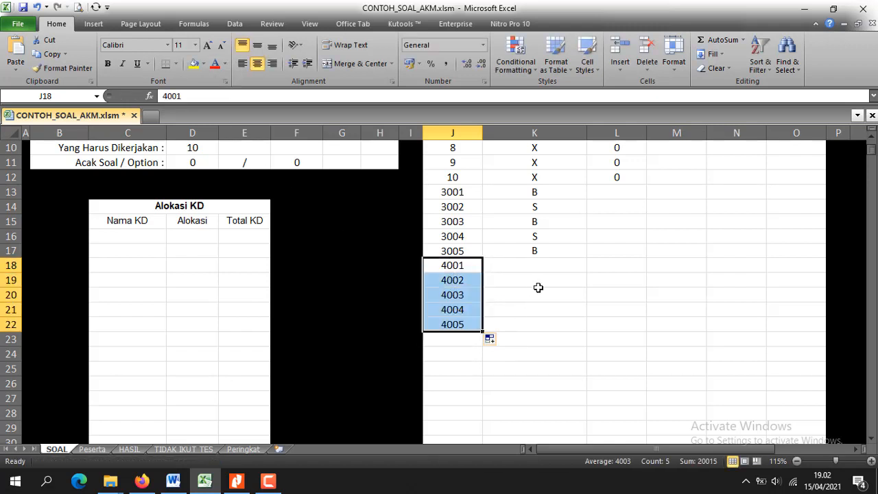
- Review question 4's statements in Word and copy the answer code CHECK from item 4001 into Excel cell K18
click(526, 264)
scroll(526, 313, up, 2)
scroll(526, 313, down, 2)
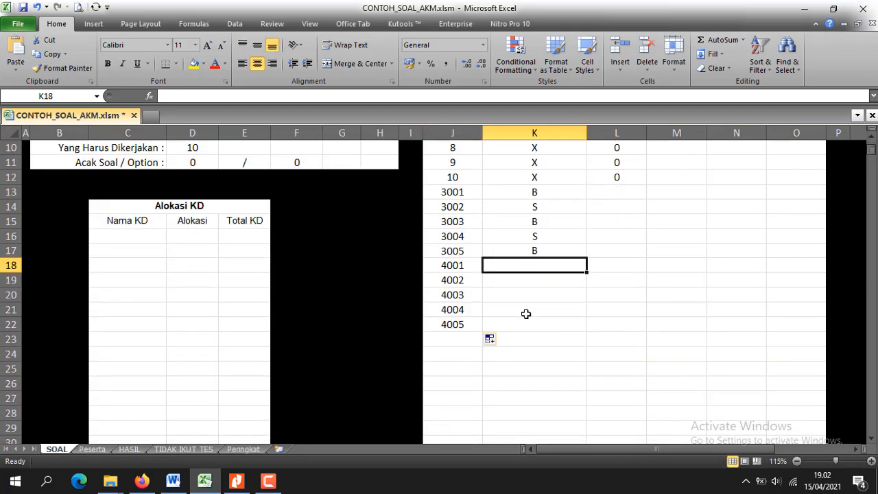
click(172, 481)
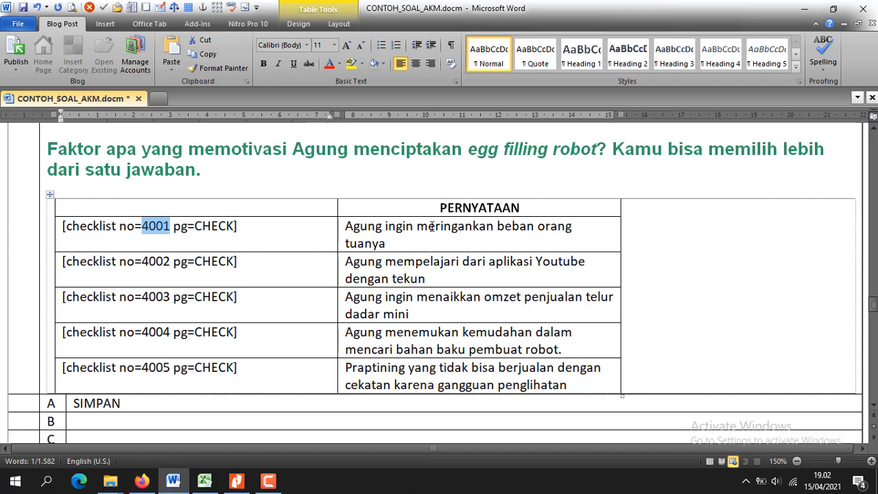
click(430, 227)
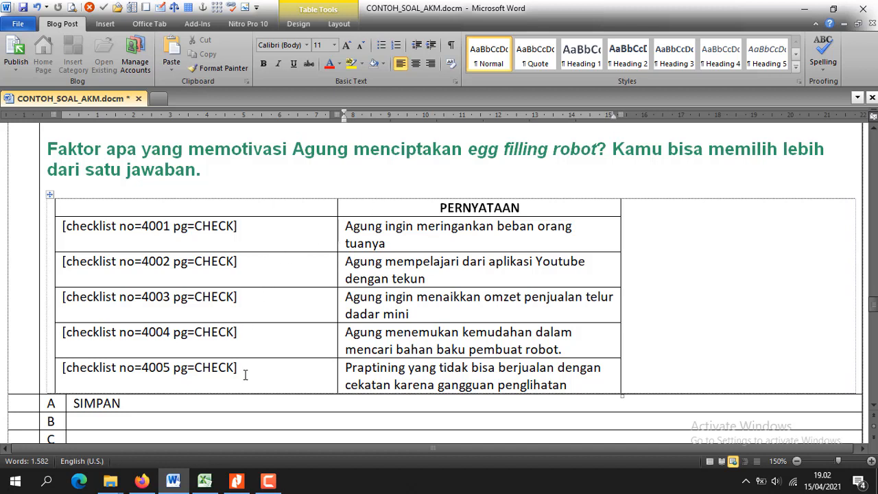
click(204, 482)
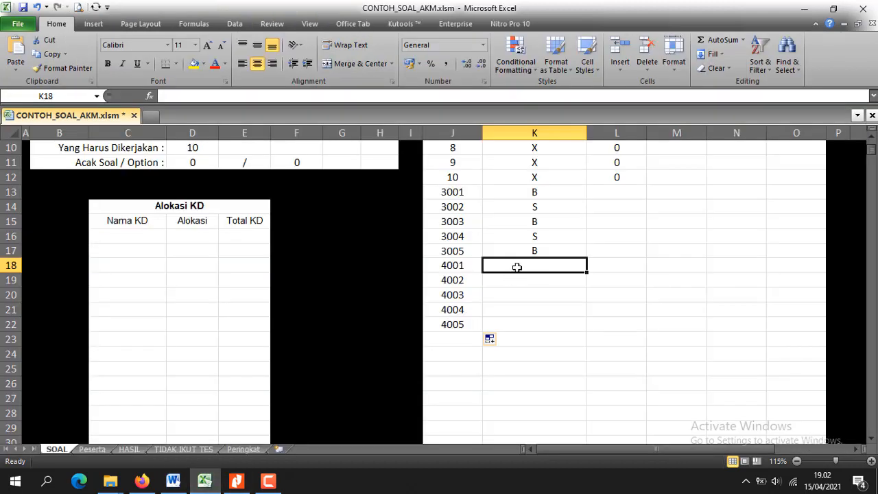
click(173, 482)
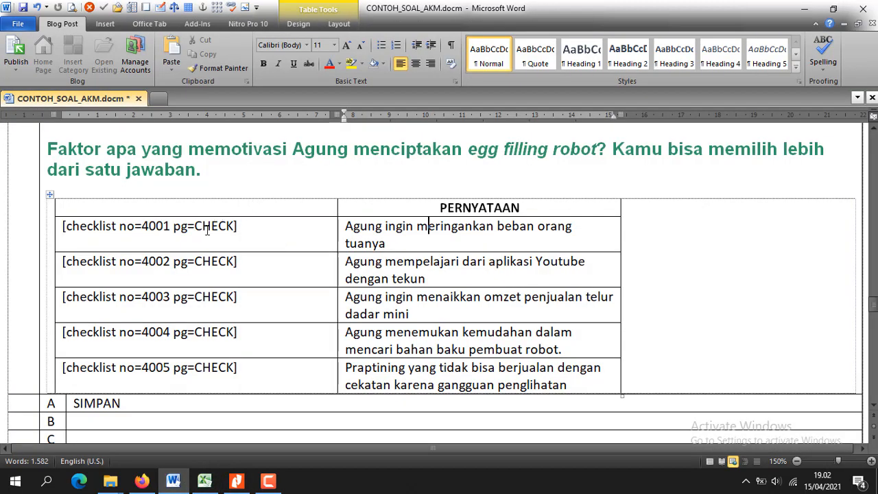
drag(195, 228, 234, 243)
key(ctrl+c)
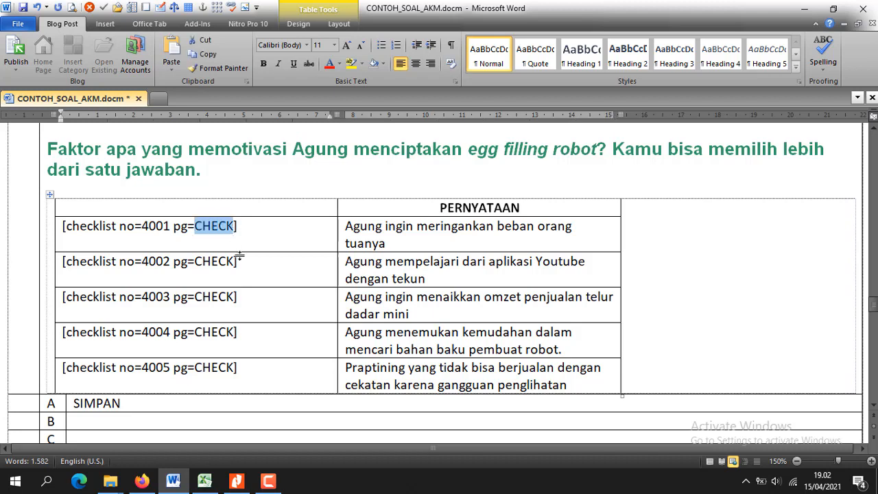
click(204, 483)
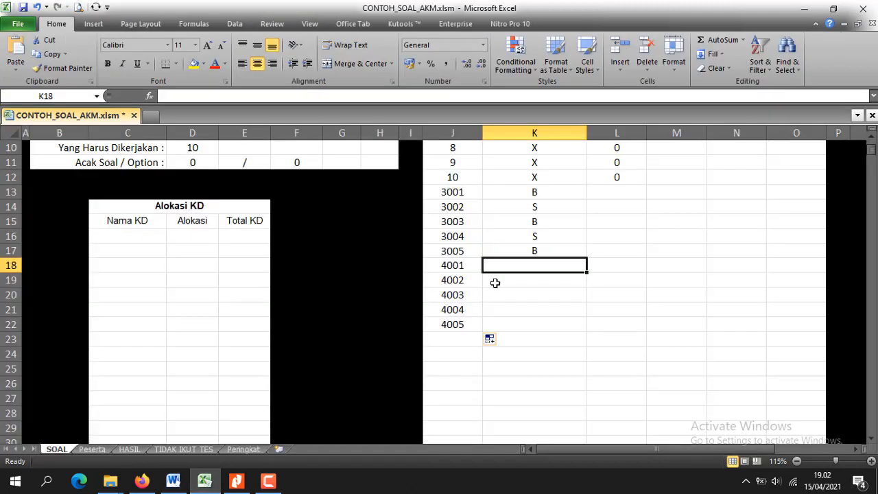
key(ctrl+v)
click(518, 284)
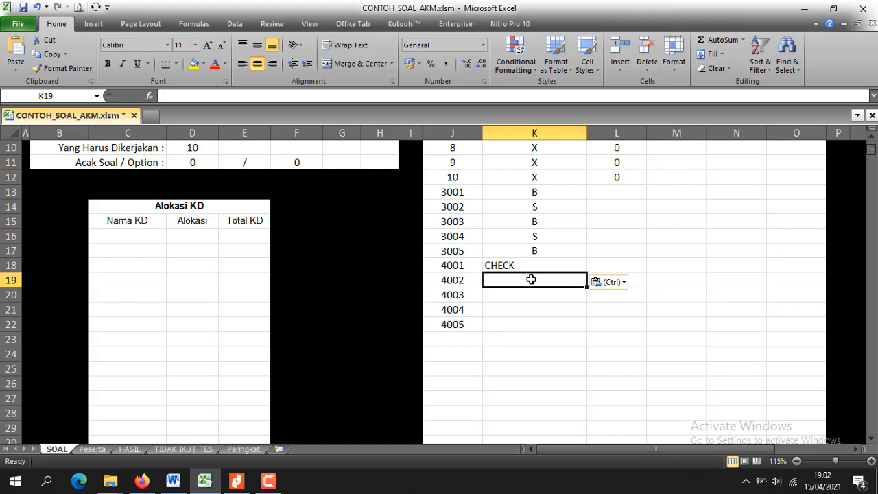
key(ctrl)
key(ctrl+v)
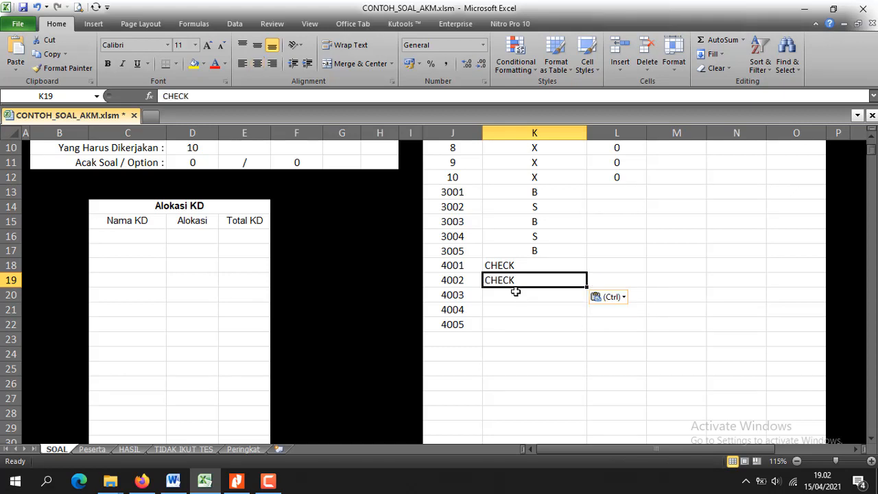
key(Delete)
- Paste CHECK as the answer key for 4003 in K20 and for 4005 in K22
click(522, 296)
key(ctrl+v)
click(511, 323)
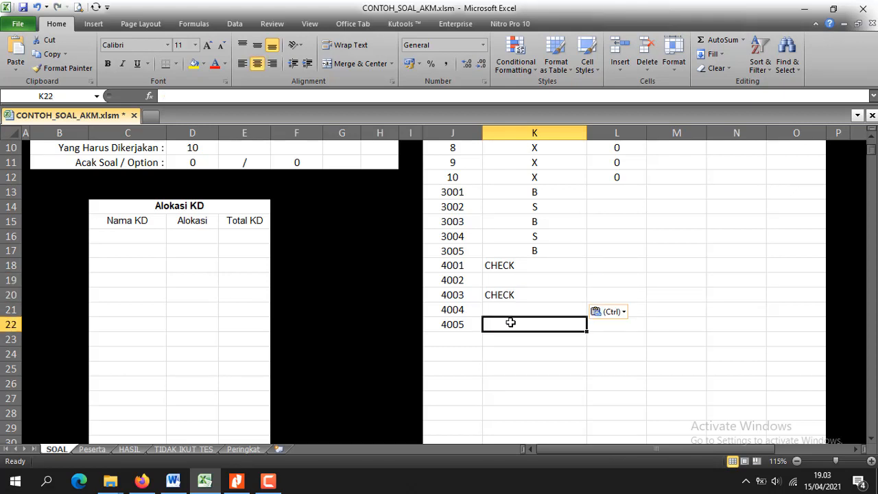
key(ctrl+v)
- Enter -CHECK in cell K19 as the answer key for 4002
click(511, 278)
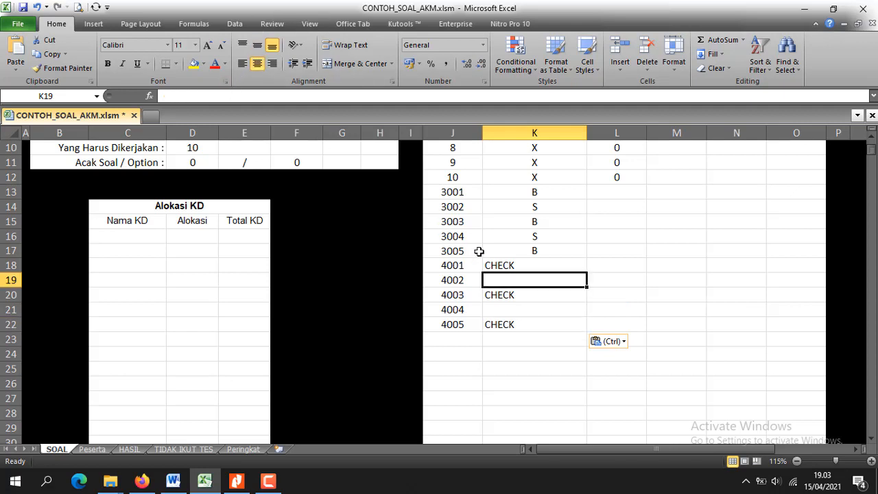
key(ctrl+v)
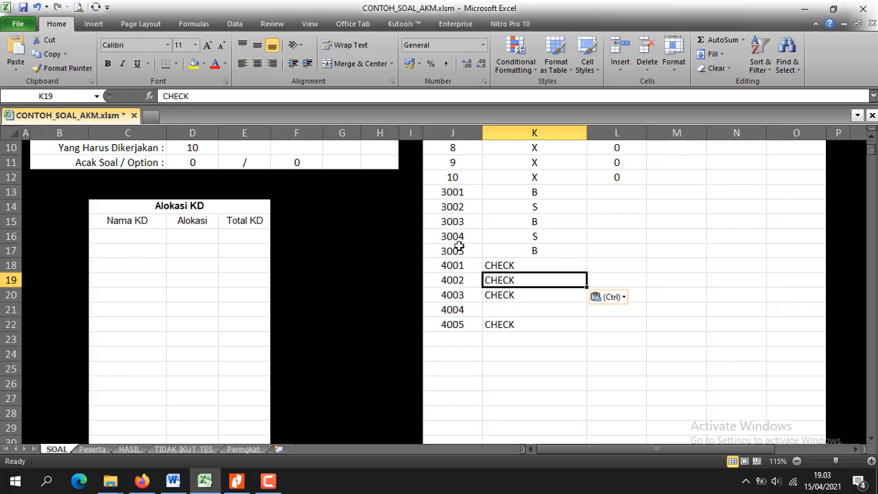
click(172, 96)
text(-)
key(Return)
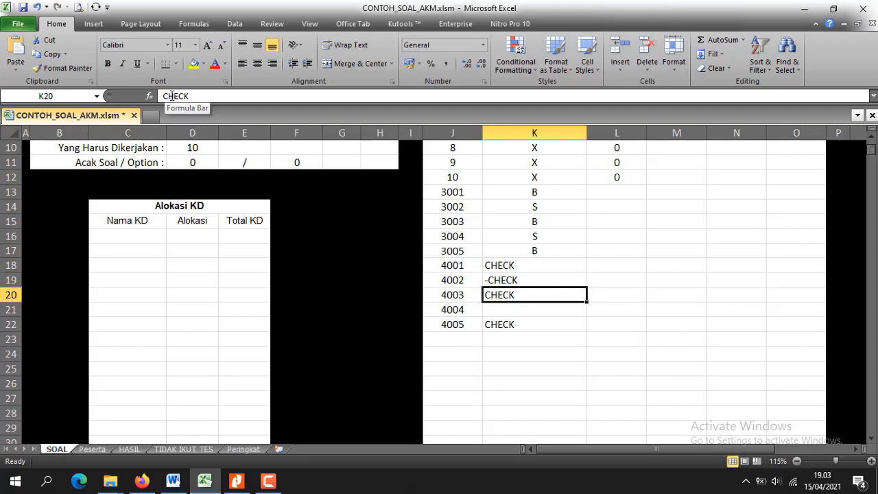
- Copy the -CHECK key from K19 into cell K21 for item 4004
click(517, 274)
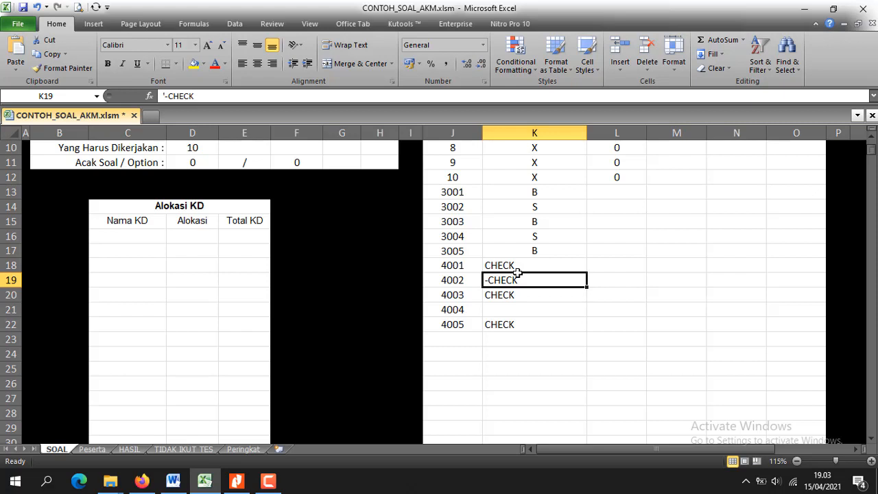
key(ctrl+v)
key(ctrl+z)
key(ctrl+c)
click(511, 311)
key(ctrl+v)
click(519, 337)
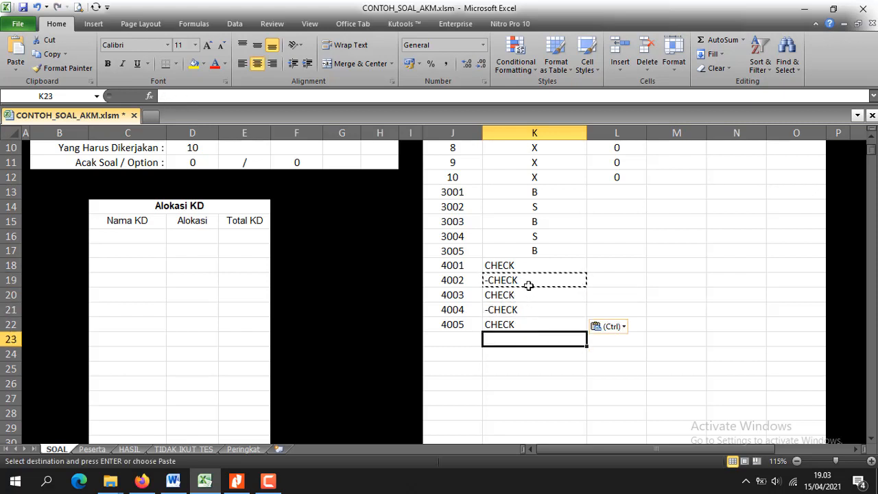
- Review the CHECK and -CHECK answer keys entered for items 4001 to 4005 one by one
click(534, 267)
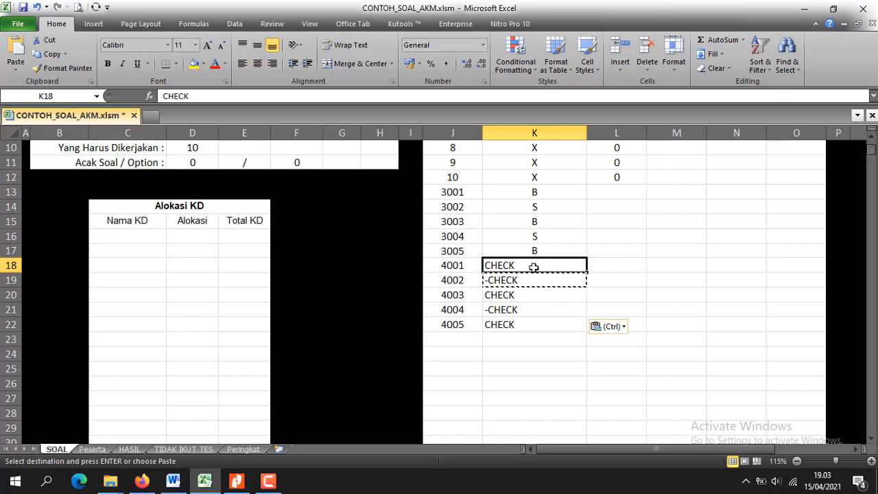
click(530, 282)
click(515, 295)
click(506, 321)
click(507, 310)
click(511, 323)
click(516, 339)
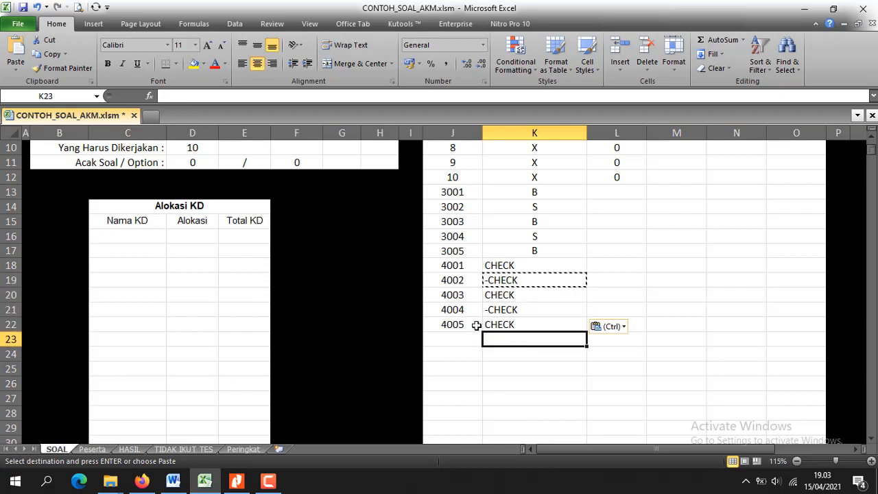
click(457, 338)
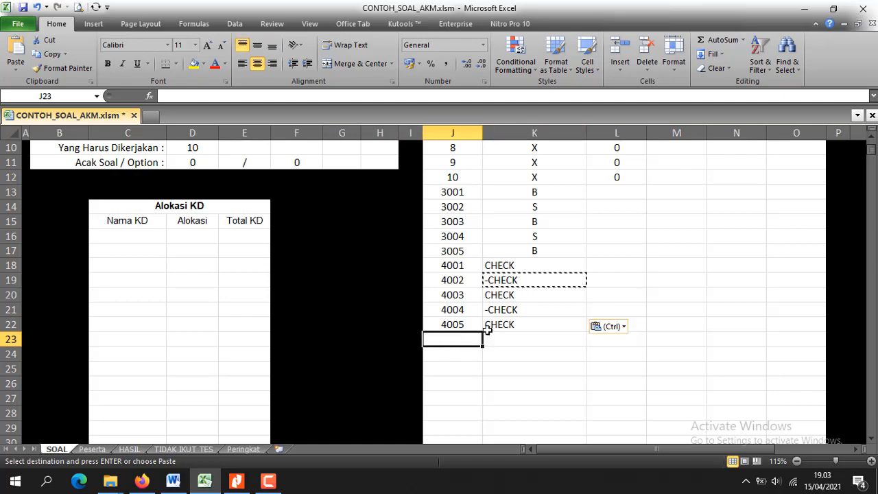
- Copy item number 5001 from the ISIAN SINGKAT question in the Word document into cell J23 of the Excel answer-key sheet
click(173, 481)
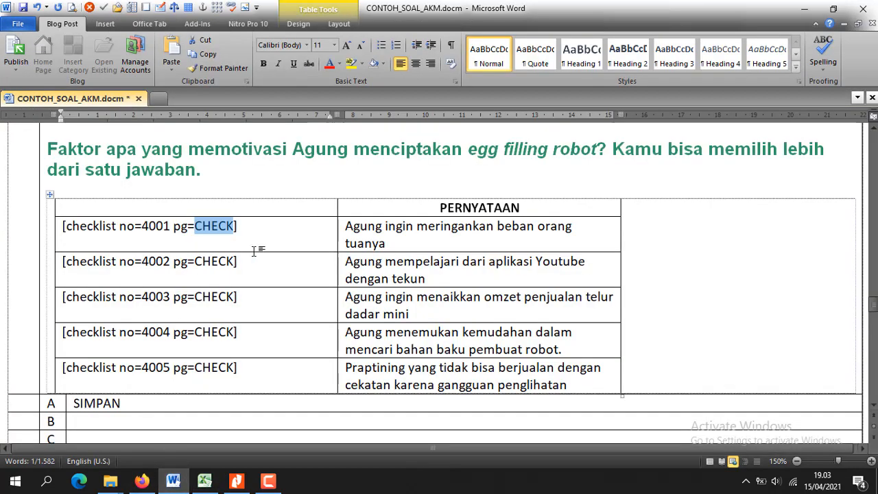
scroll(254, 251, down, 6)
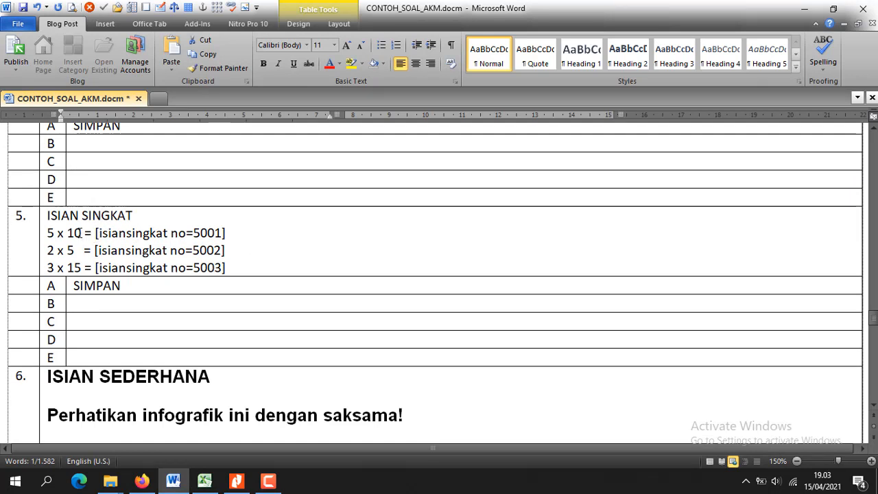
click(204, 480)
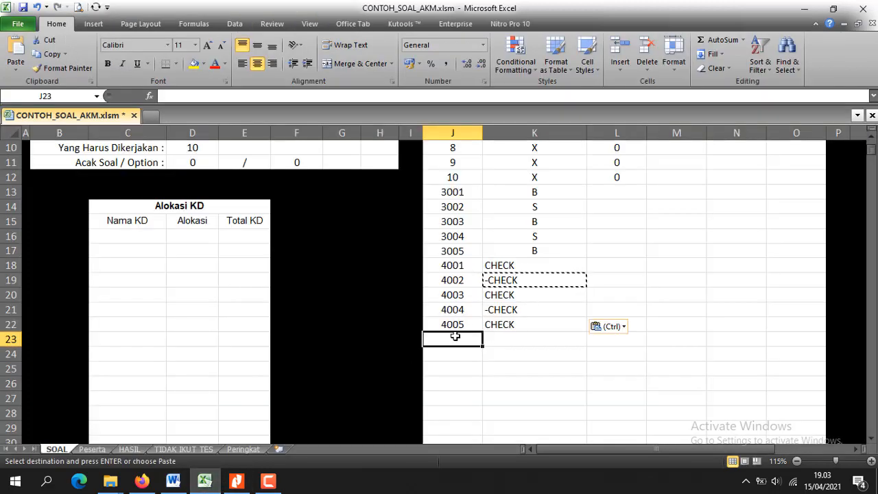
click(173, 481)
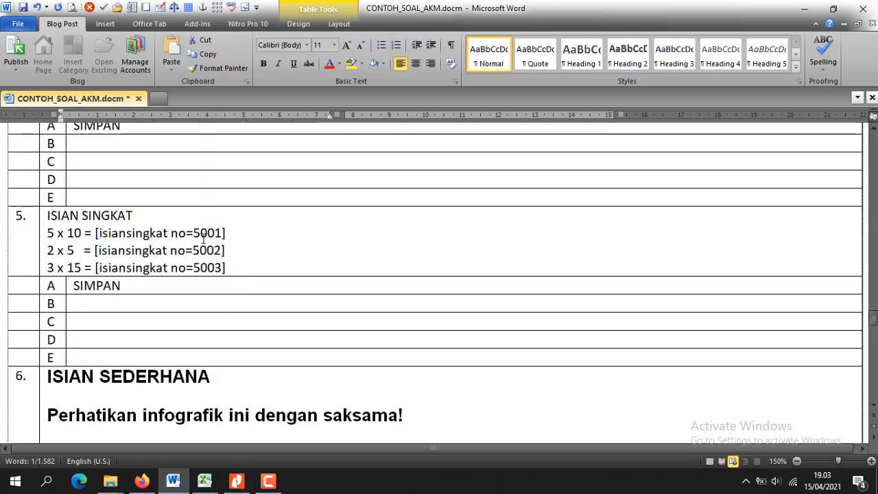
drag(193, 233, 225, 234)
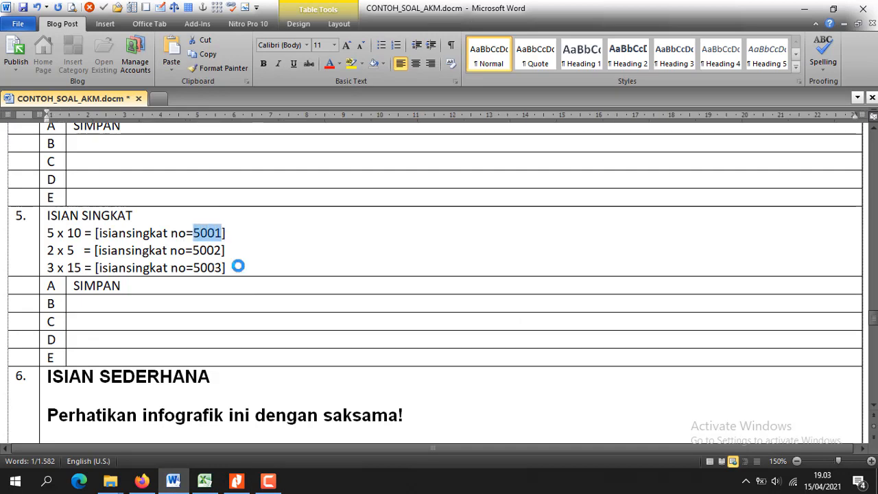
click(205, 480)
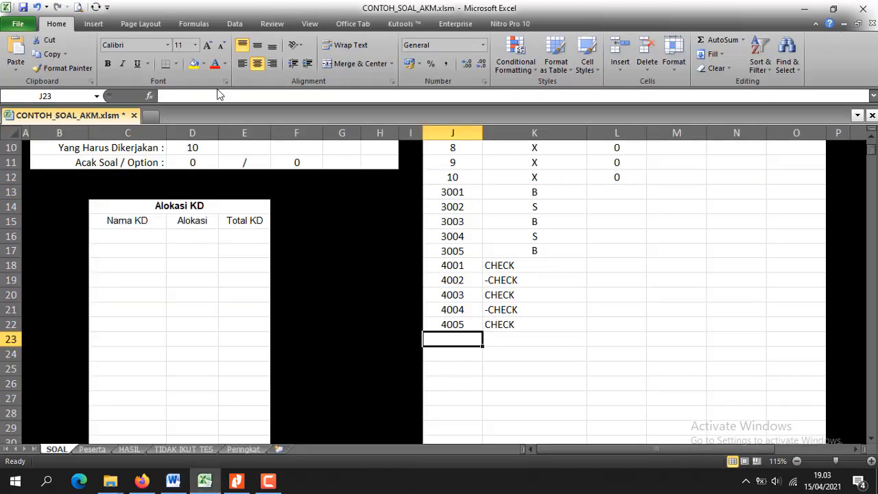
click(218, 96)
key(ctrl+v)
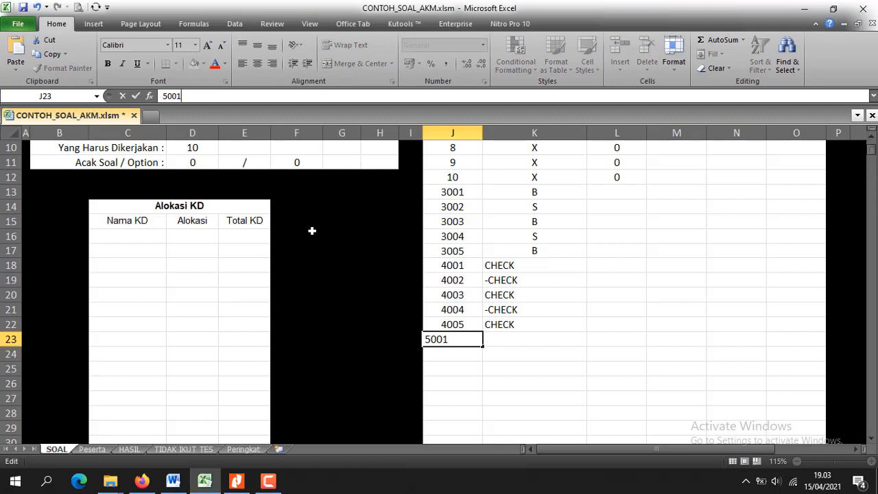
key(Return)
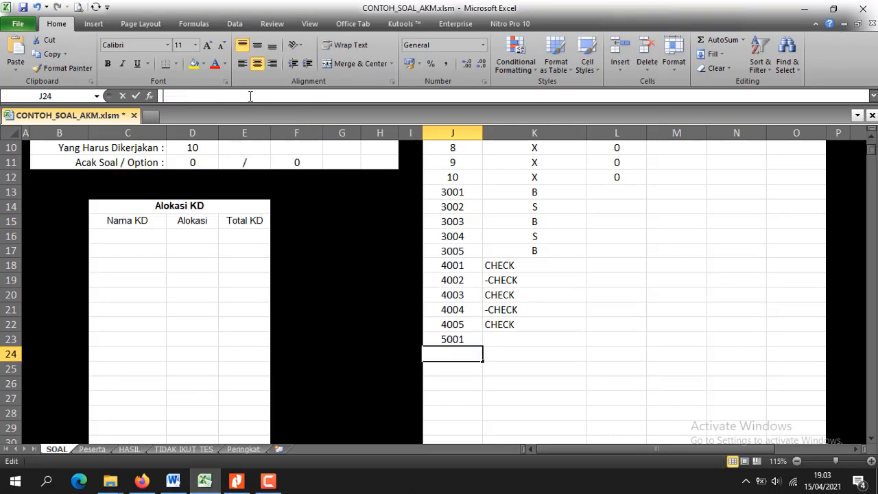
- Continue the item numbers below 5001 with 5002 and 5003 in cells J24 and J25
click(192, 95)
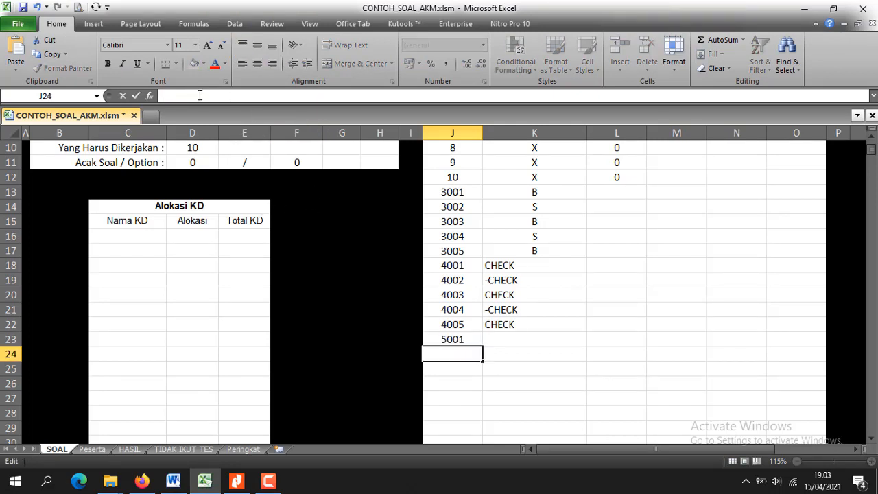
click(461, 340)
mouse_move(483, 347)
mouse_down()
mouse_move(480, 363)
mouse_move(473, 355)
mouse_move(482, 374)
mouse_up()
double_click(467, 354)
key(BackSpace)
text(2)
key(Return)
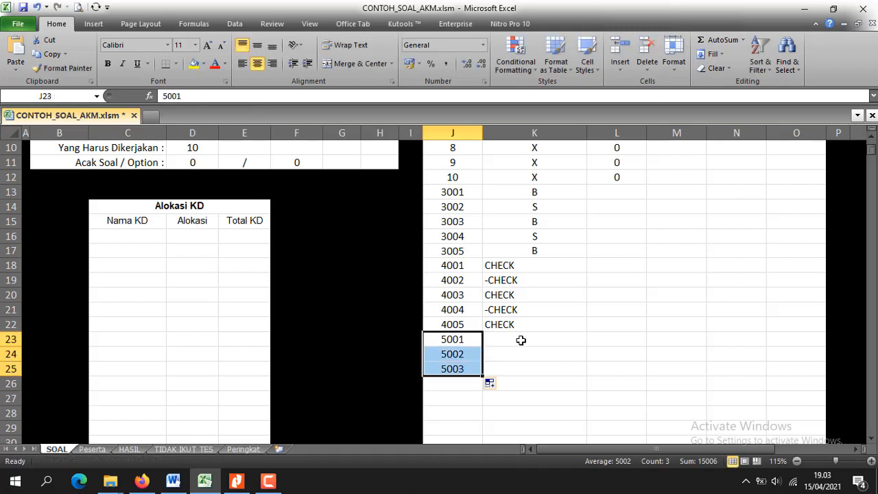
- Enter the answer keys 50, 10 and 45 for items 5001 to 5003 in cells K23 to K25
click(517, 340)
text(50)
key(Return)
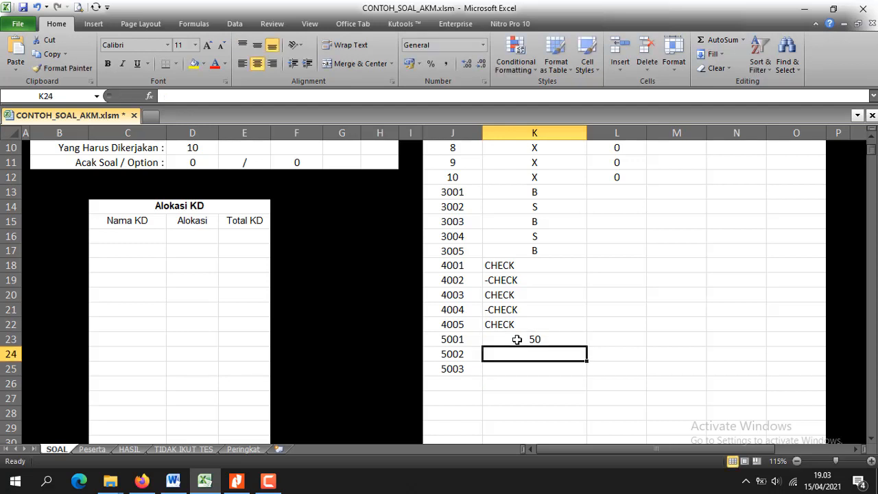
text(10)
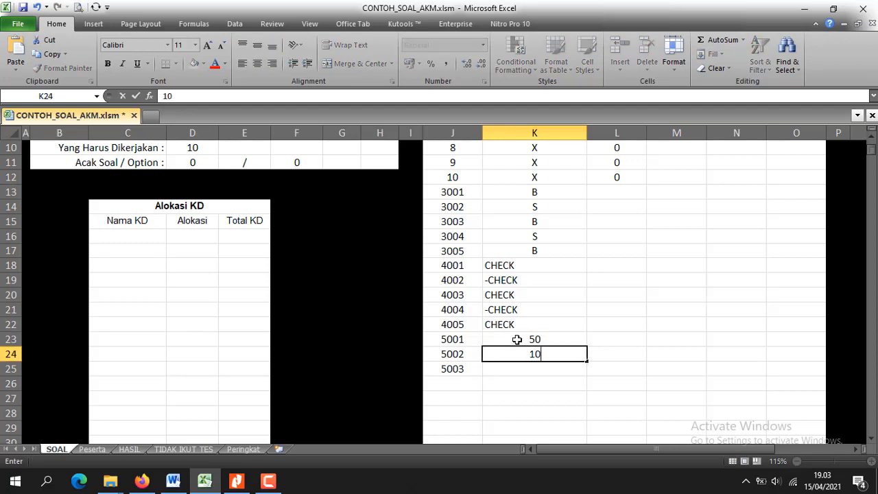
key(Return)
text(45)
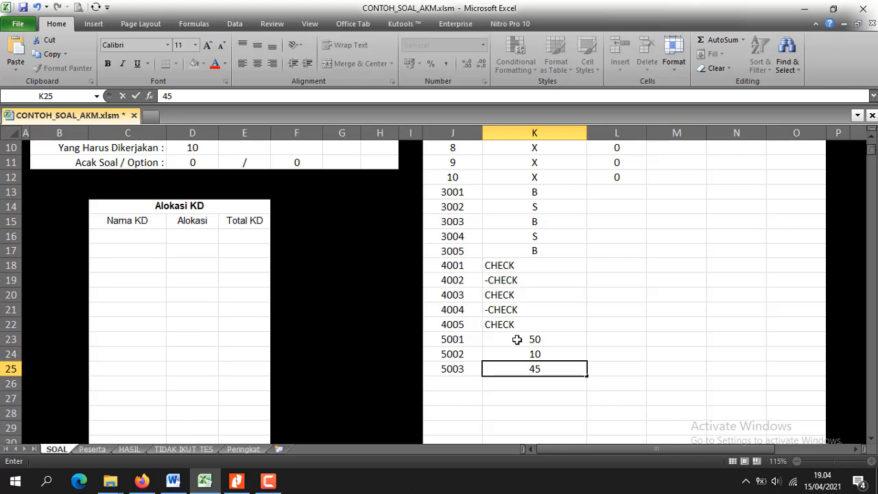
- Find the ISIAN SEDERHANA item number in the Word document and enter 6001 in cell J26 of the Excel sheet
scroll(517, 339, down, 1)
click(450, 339)
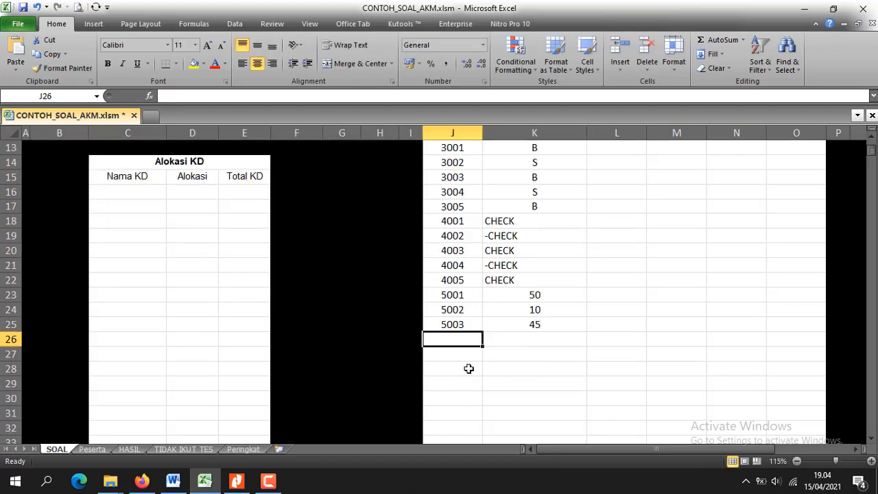
click(173, 480)
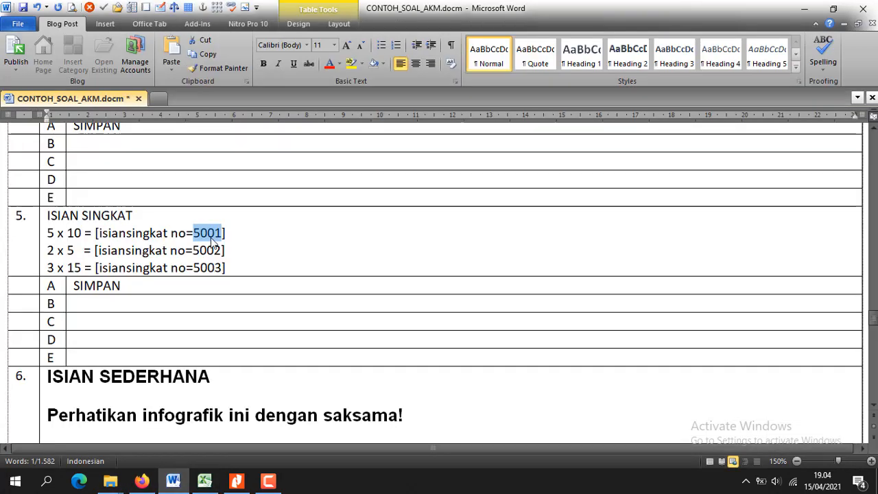
scroll(212, 244, down, 12)
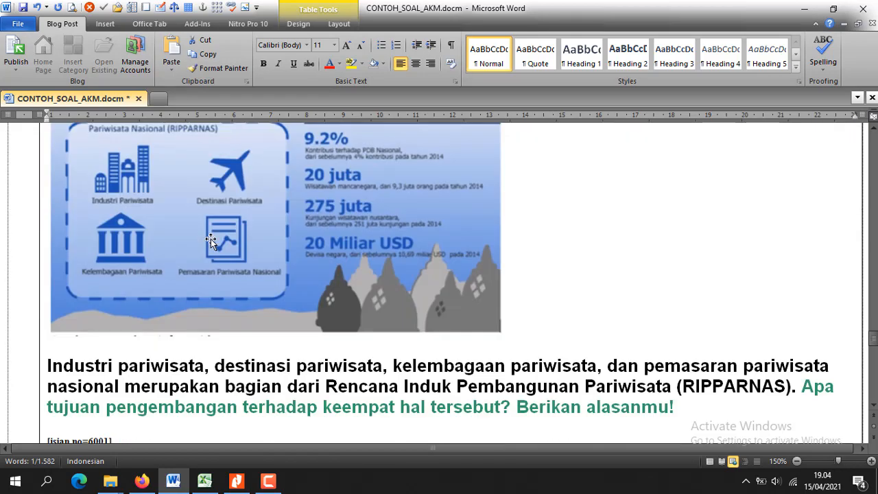
click(204, 480)
click(173, 480)
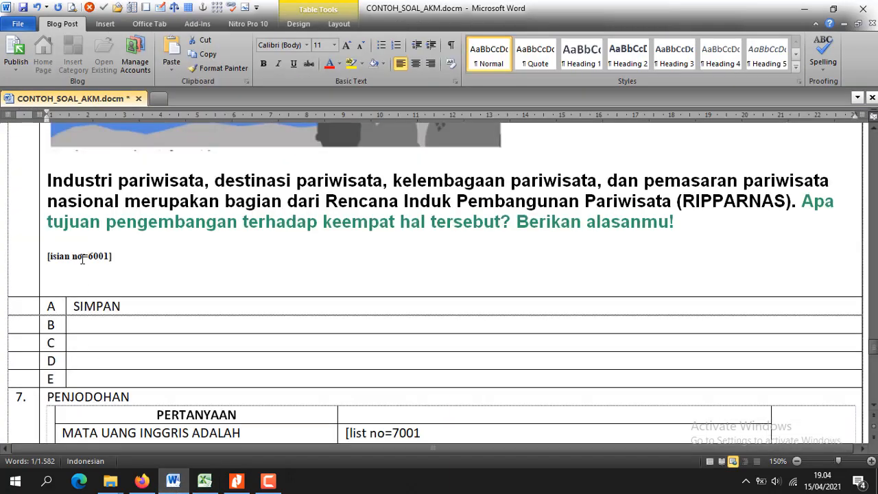
drag(87, 257, 109, 258)
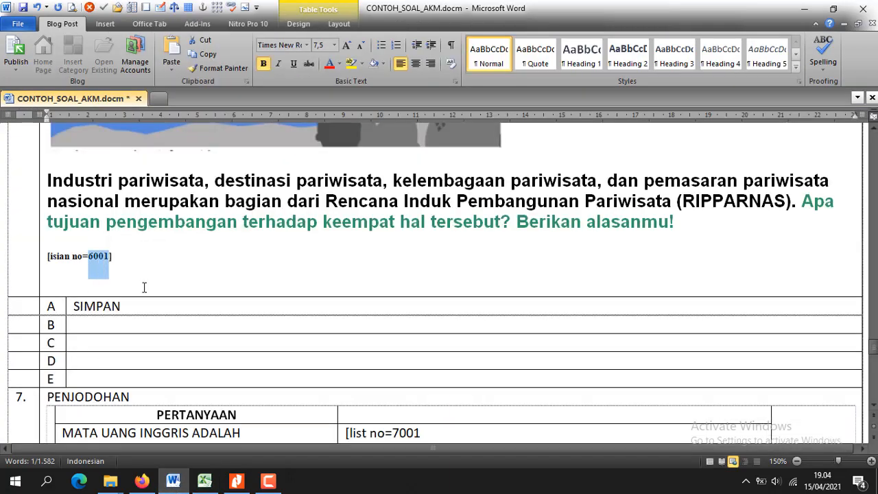
click(204, 480)
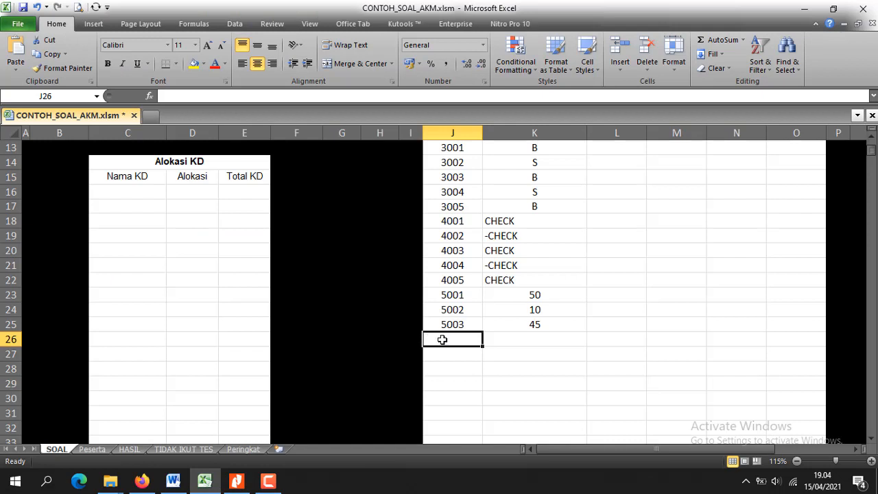
text(6001)
- Enter X as the answer key for item 6001 in cell K26
click(519, 337)
text(X)
click(541, 357)
click(537, 337)
scroll(561, 340, up, 3)
scroll(555, 308, up, 1)
scroll(553, 236, down, 6)
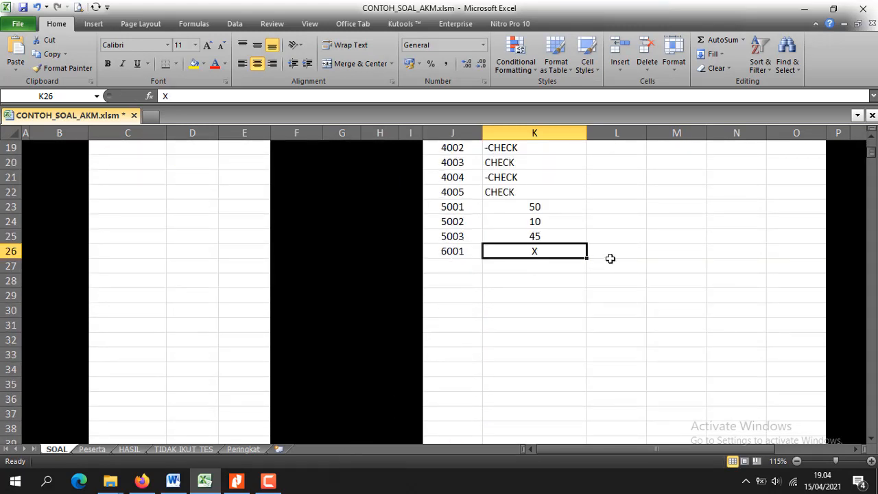
- Set the answer key for item 6001 in K26 to TEKS KUNCI JAWABAN
text(KUNCI JAWABAN)
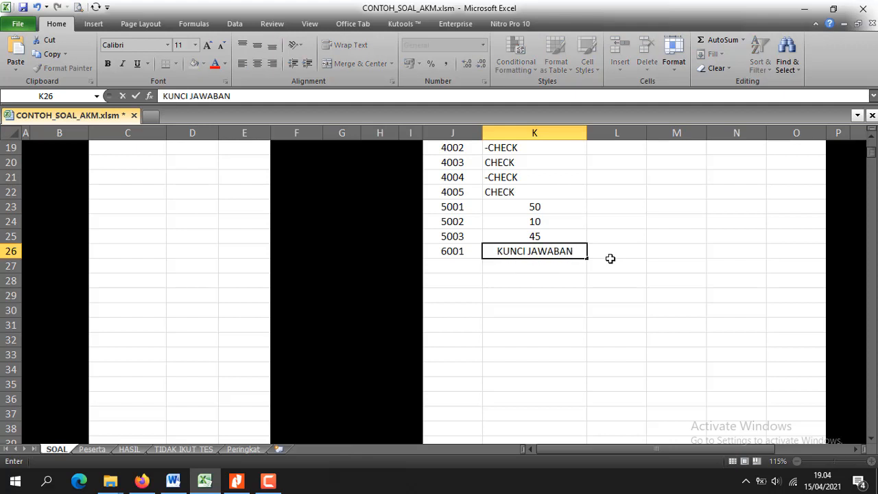
key(Return)
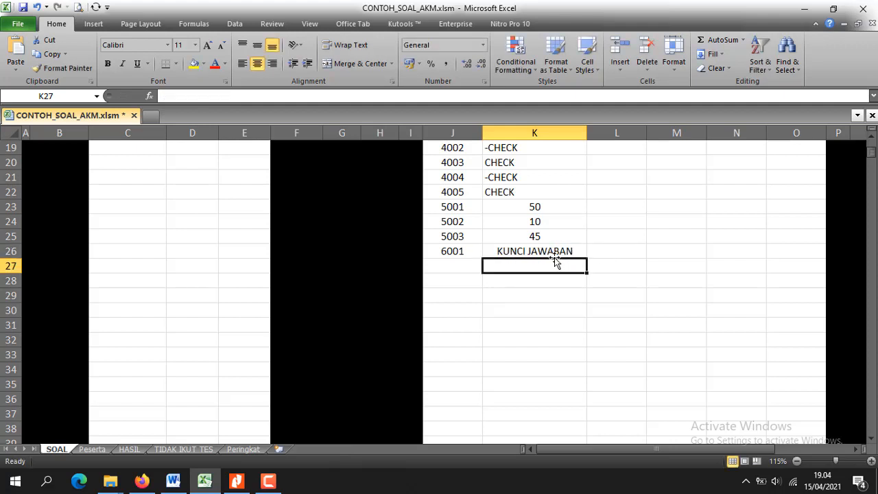
click(473, 267)
click(514, 251)
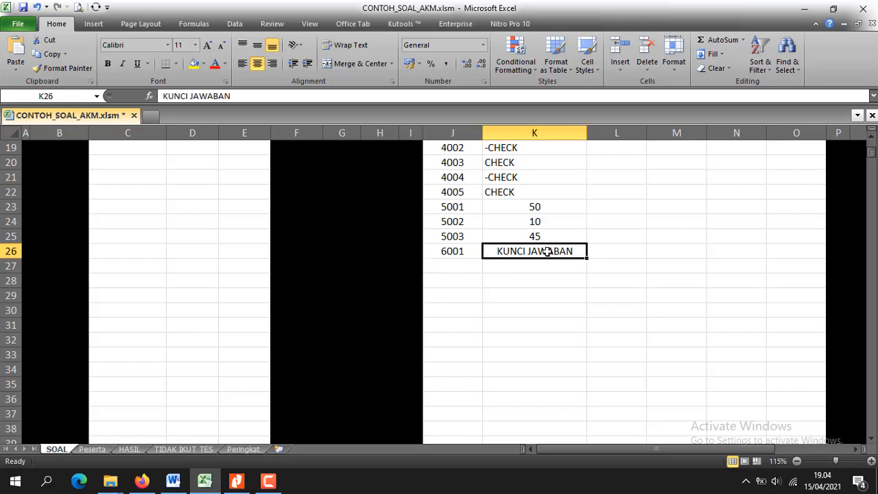
double_click(492, 251)
text(TEKS)
key(Return)
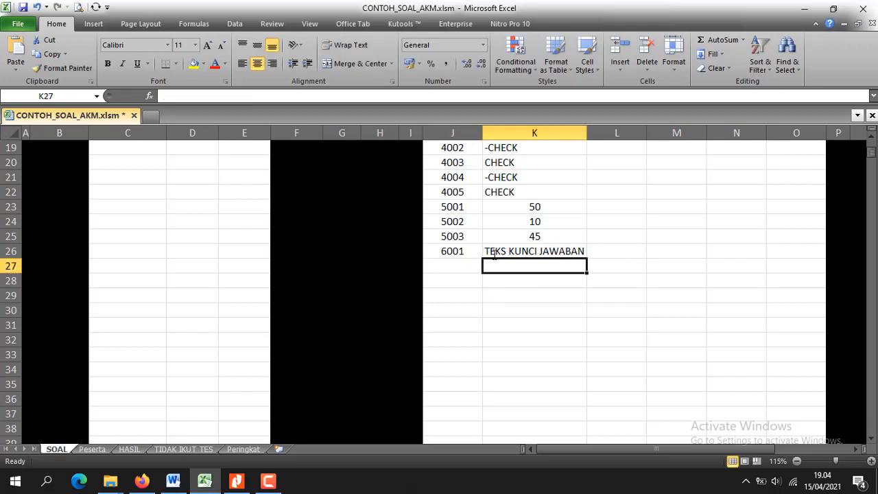
click(462, 269)
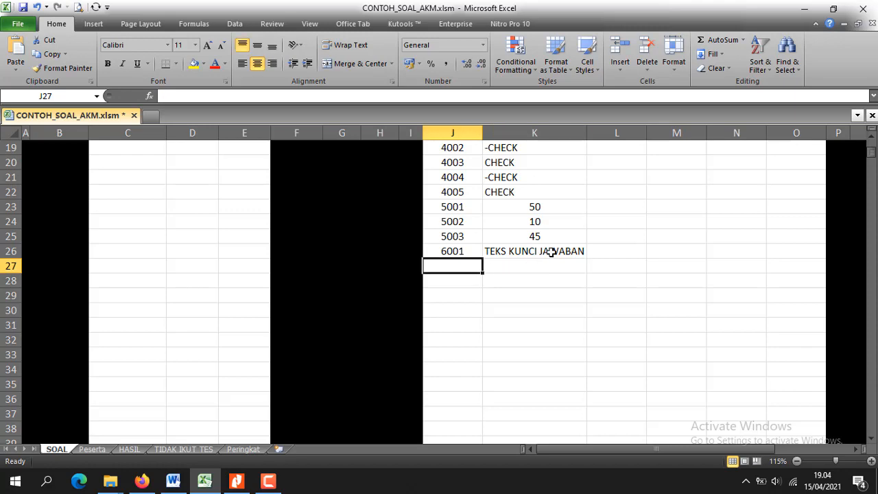
scroll(551, 253, up, 6)
scroll(552, 252, down, 7)
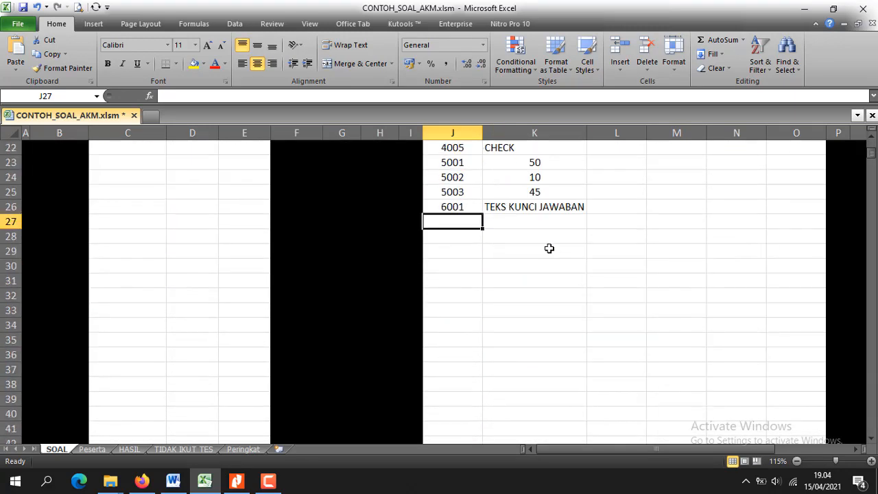
click(537, 207)
click(516, 221)
- Copy item number 7001 from the PENJODOHAN question in the Word document into cell J27 of the Excel sheet
click(469, 225)
click(173, 480)
scroll(220, 290, down, 5)
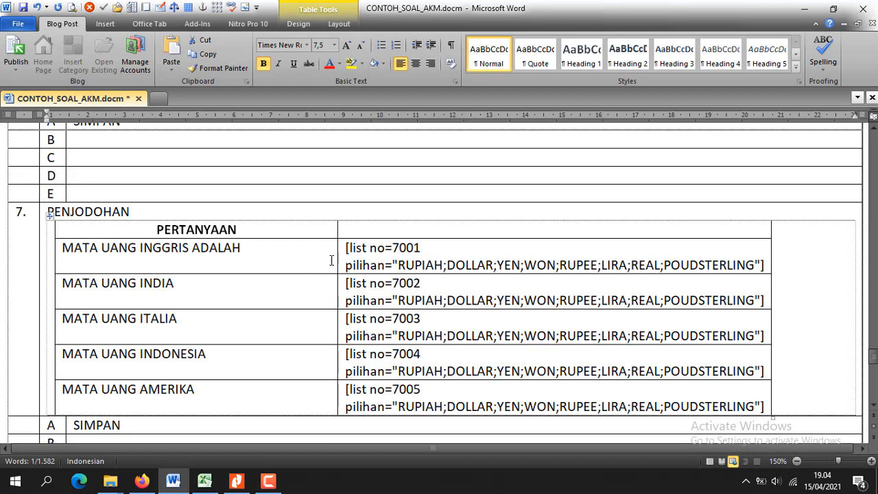
drag(393, 249, 418, 250)
key(ctrl+c)
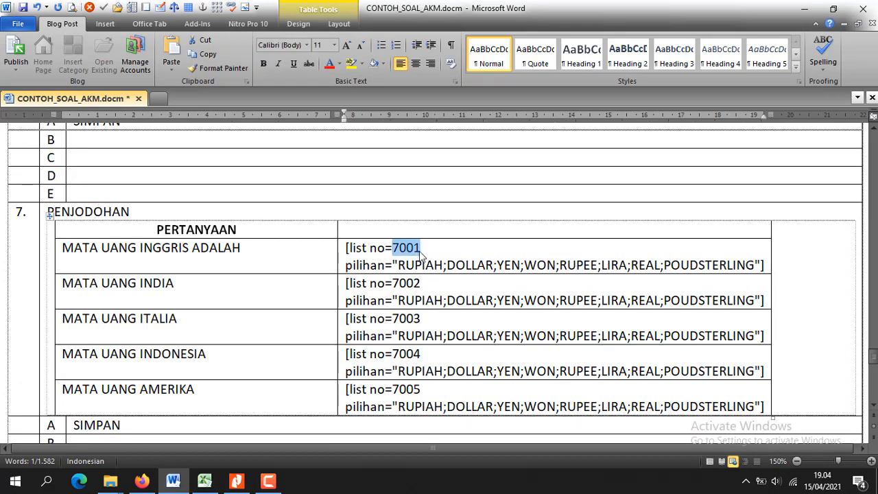
click(204, 481)
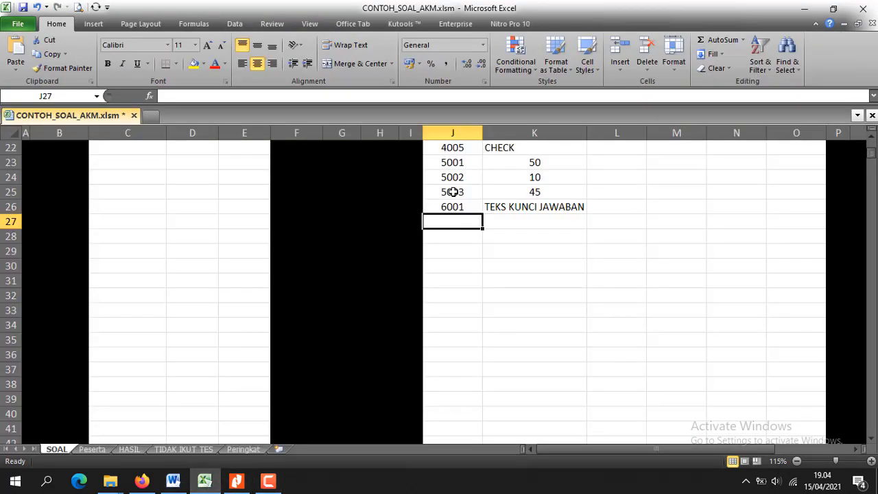
click(345, 96)
key(ctrl+v)
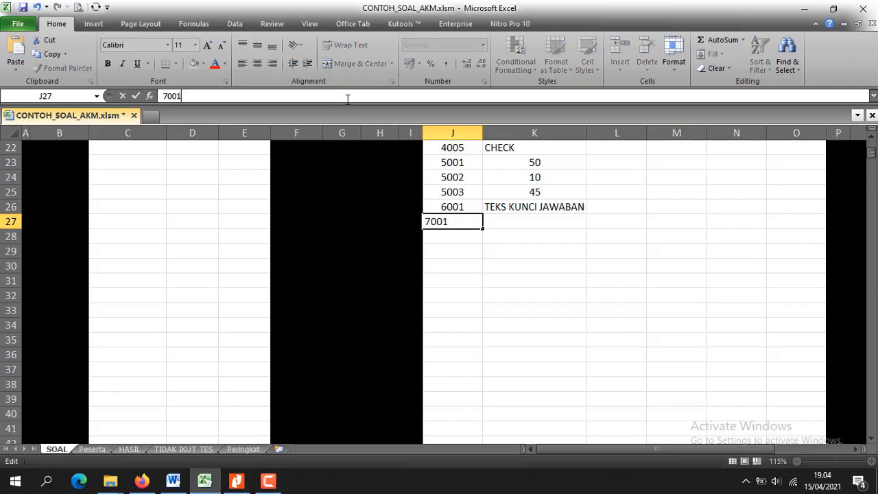
key(Return)
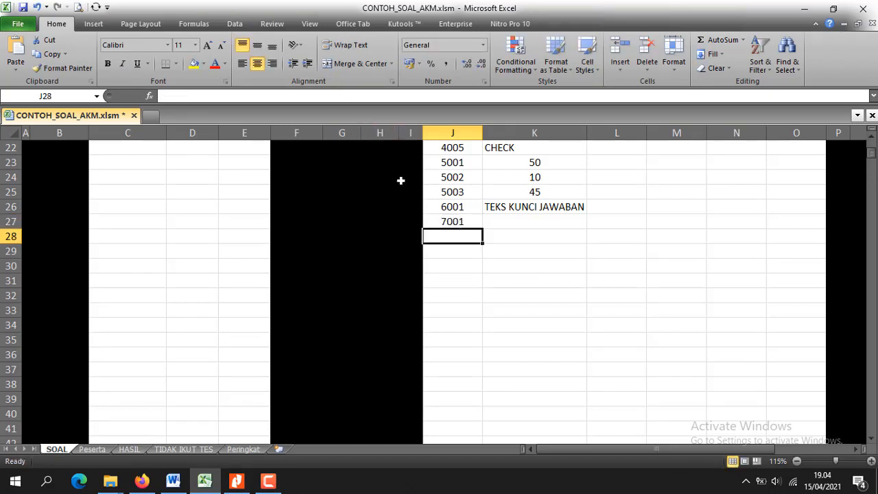
- Continue the item numbers below 7001 with 7002 to 7005 in cells J28 to J31
click(277, 97)
key(ctrl+v)
text(2)
key(Return)
drag(446, 222, 481, 294)
click(485, 244)
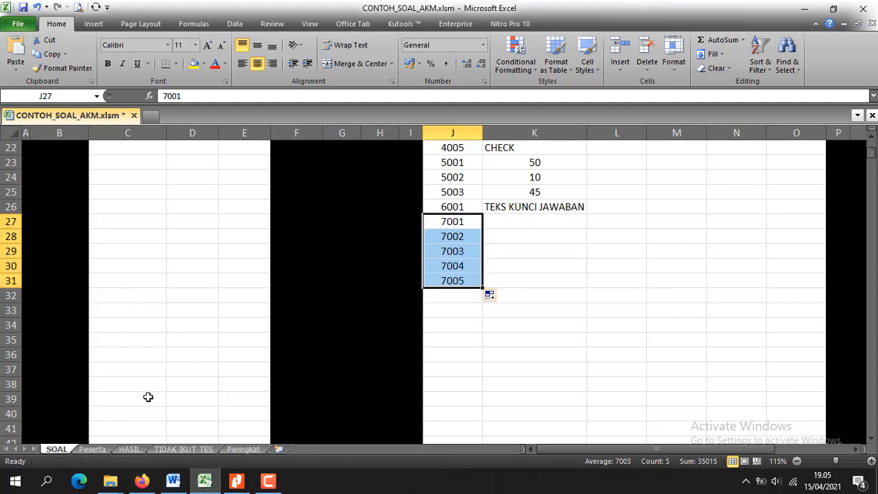
- Copy POUDSTERLING from the 7001 options in the Word document into K27 of the Excel sheet as the answer key
click(173, 480)
drag(398, 266, 449, 267)
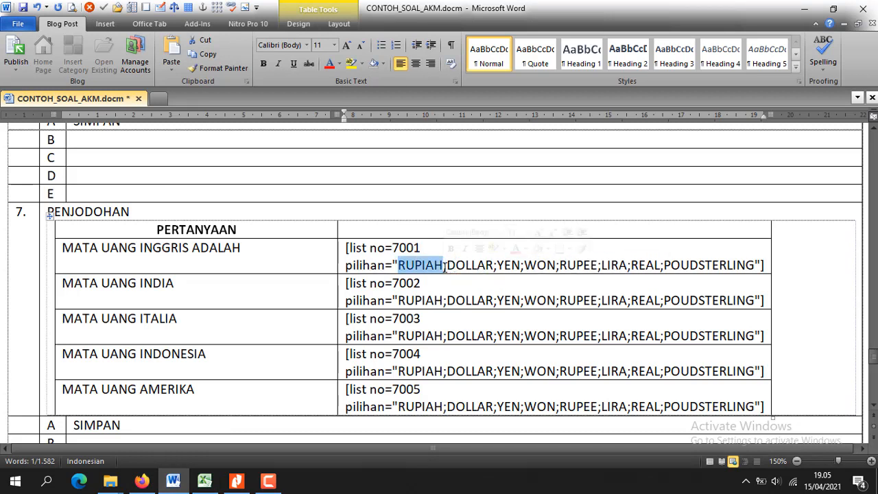
scroll(444, 268, down, 1)
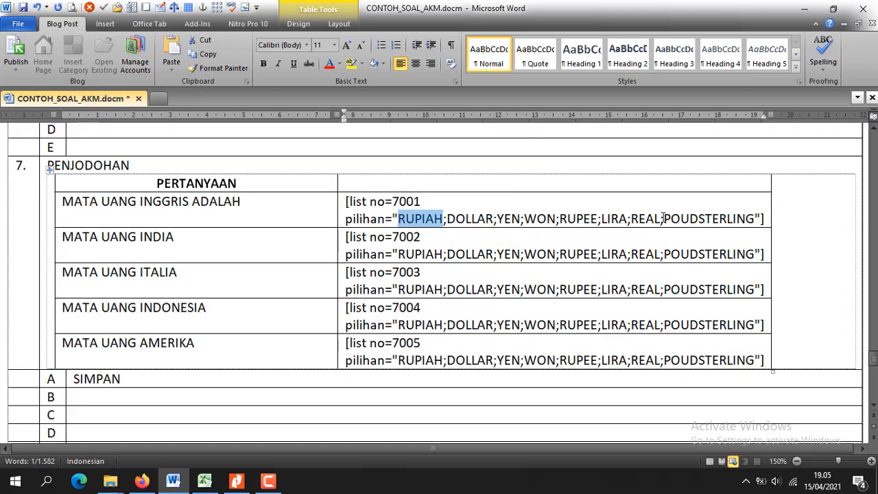
drag(664, 218, 754, 218)
key(ctrl+c)
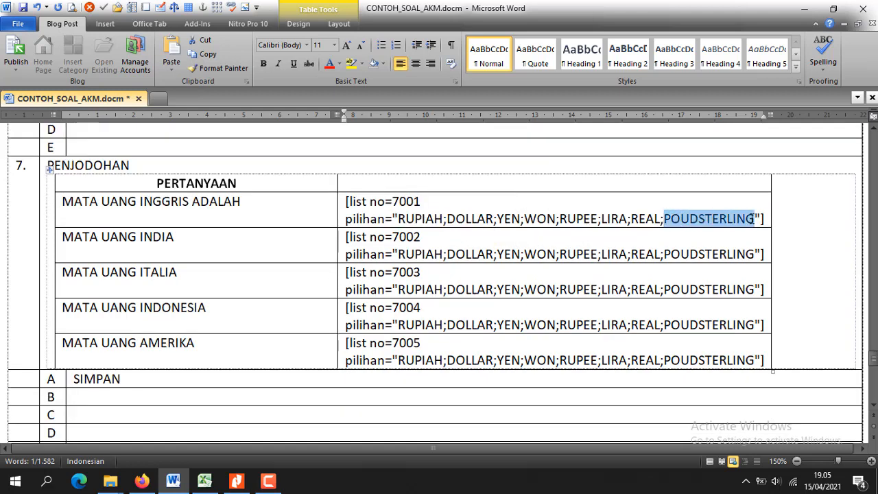
click(205, 481)
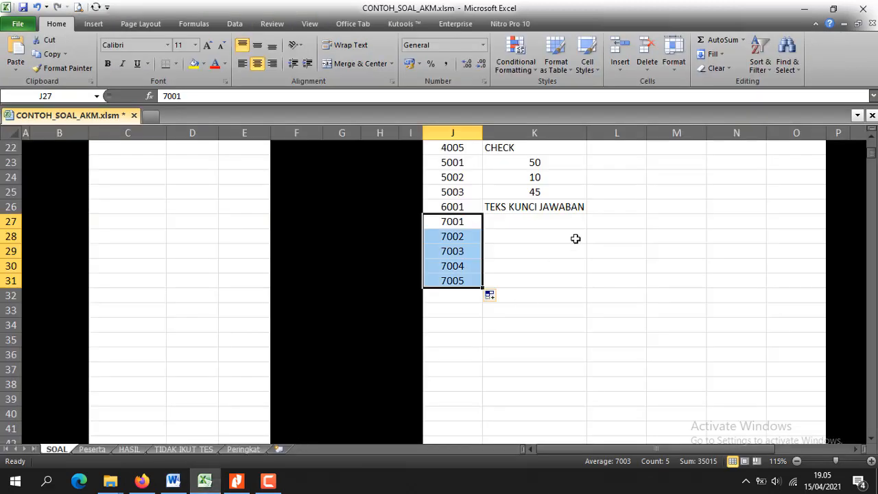
click(512, 223)
click(389, 100)
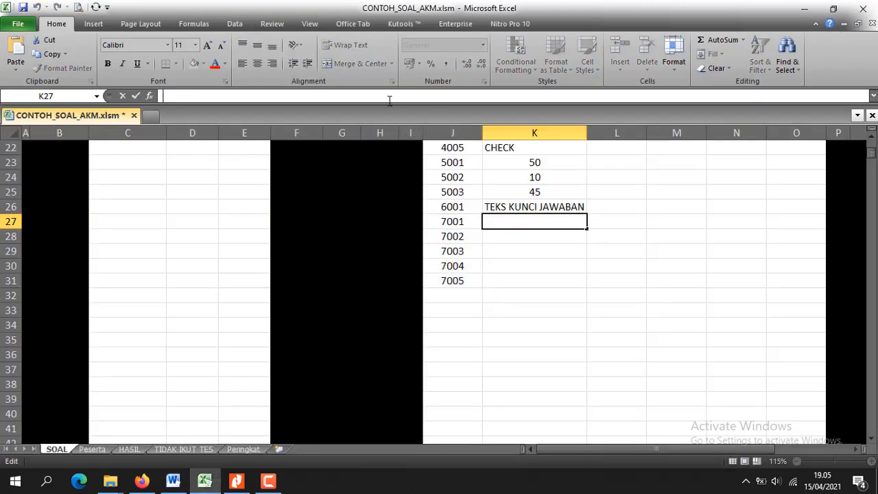
key(ctrl+v)
click(519, 238)
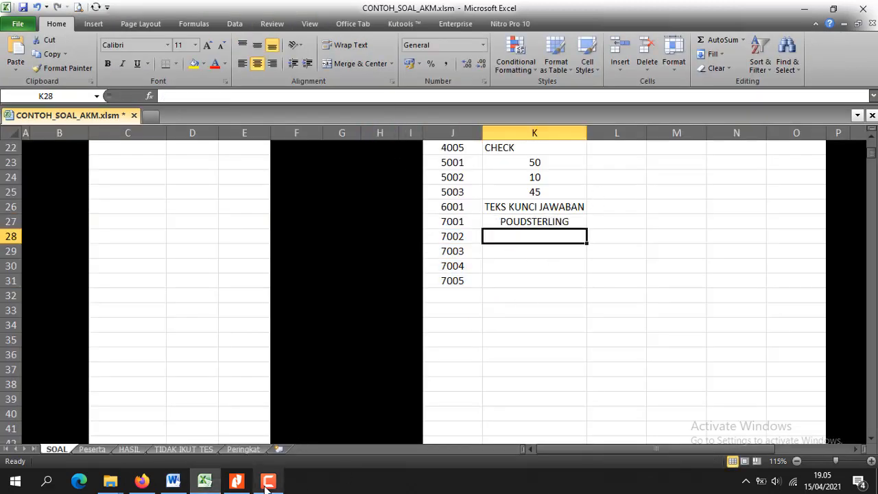
- Copy RUPEE from the 7002 options in the Word document into K28 of the Excel sheet as the answer key
click(172, 481)
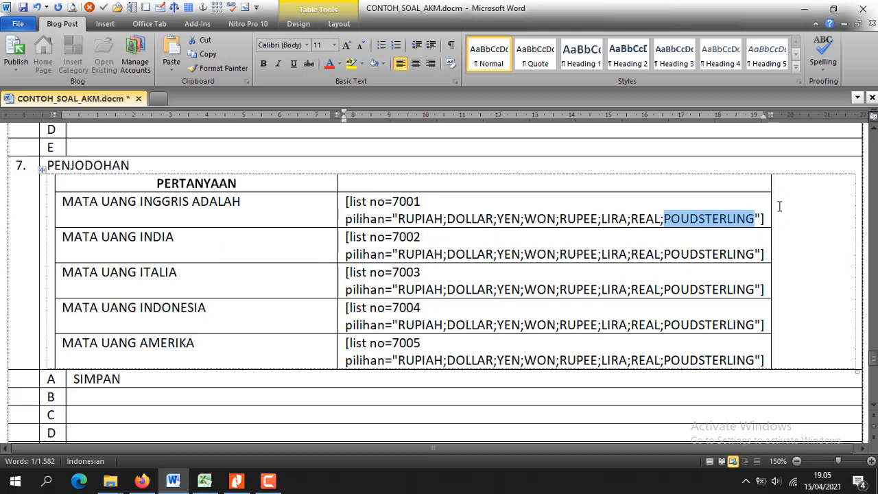
drag(566, 254, 599, 255)
key(ctrl+c)
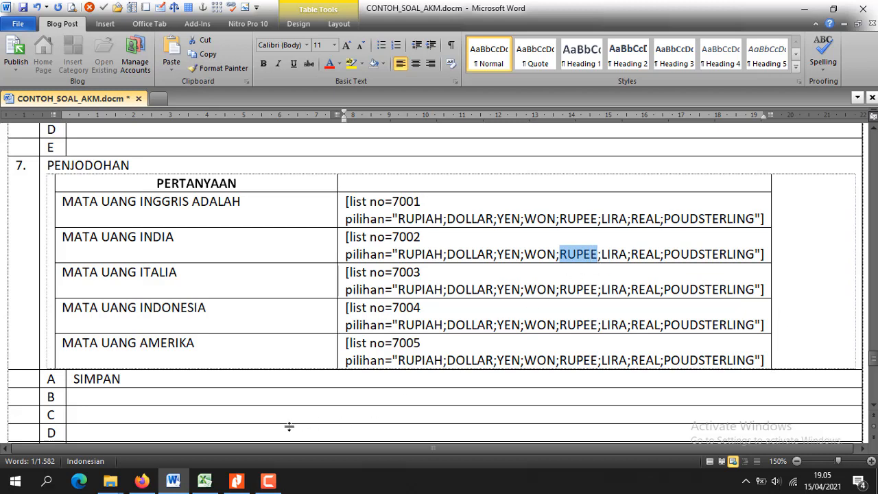
click(204, 482)
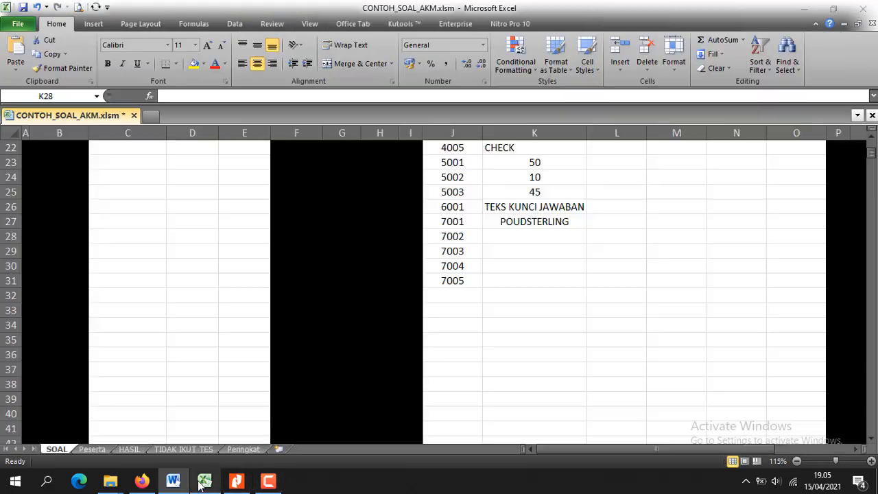
click(288, 96)
key(ctrl+v)
- Take LIRA from the 7003 options in the Word document and enter it as the answer key in K29 of the Excel sheet
click(173, 481)
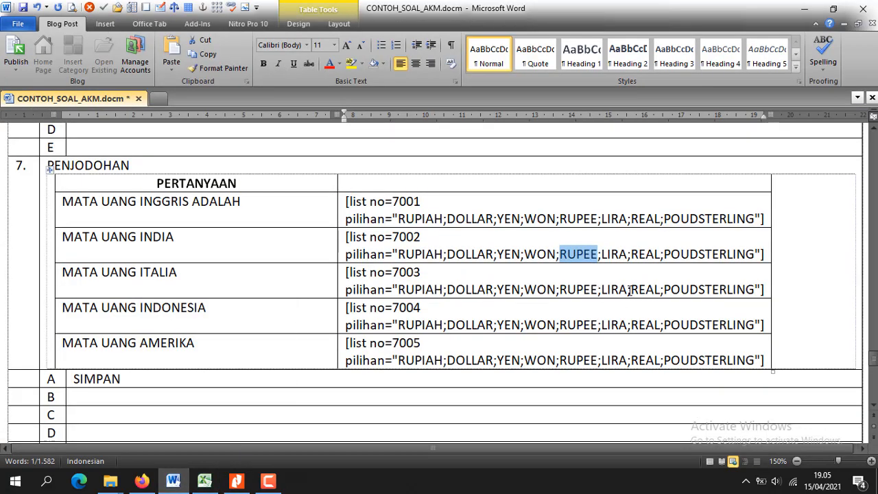
drag(603, 288, 626, 293)
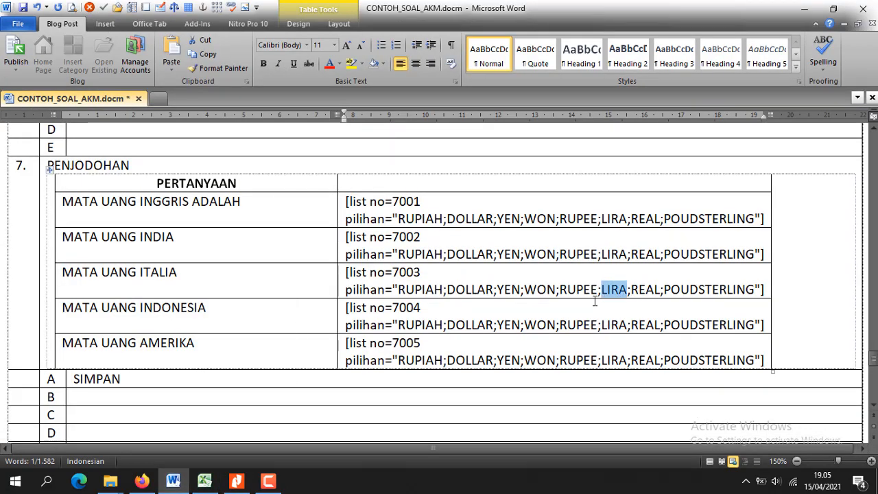
click(205, 481)
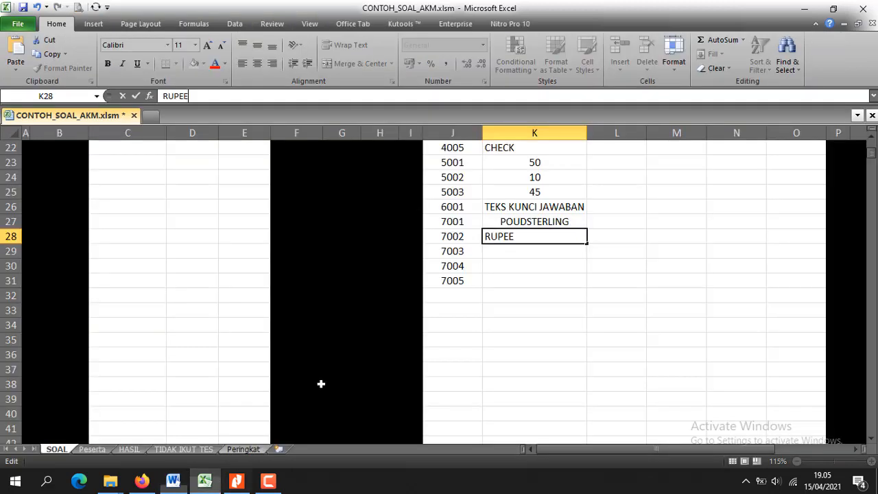
key(Return)
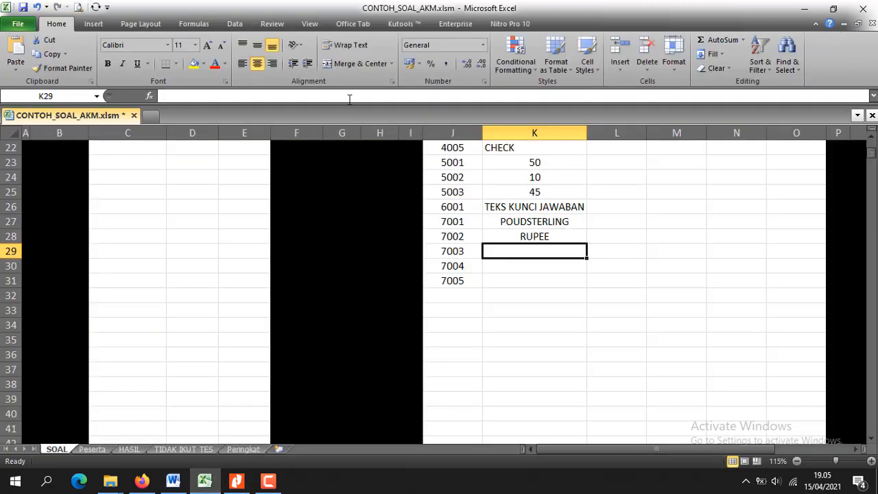
text(LIRA)
- Copy RUPIAH from the 7004 options in the Word document into K30 of the Excel sheet as the answer key
click(173, 481)
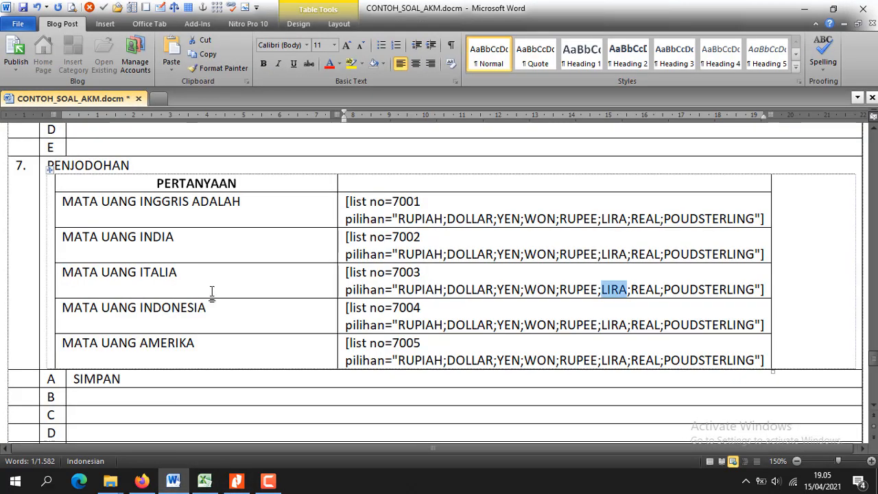
drag(404, 324, 443, 323)
key(ctrl+c)
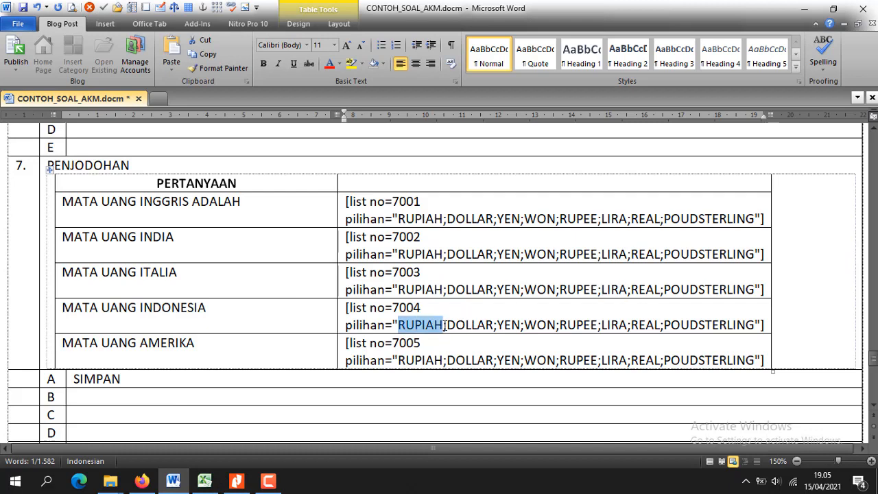
click(205, 480)
double_click(493, 270)
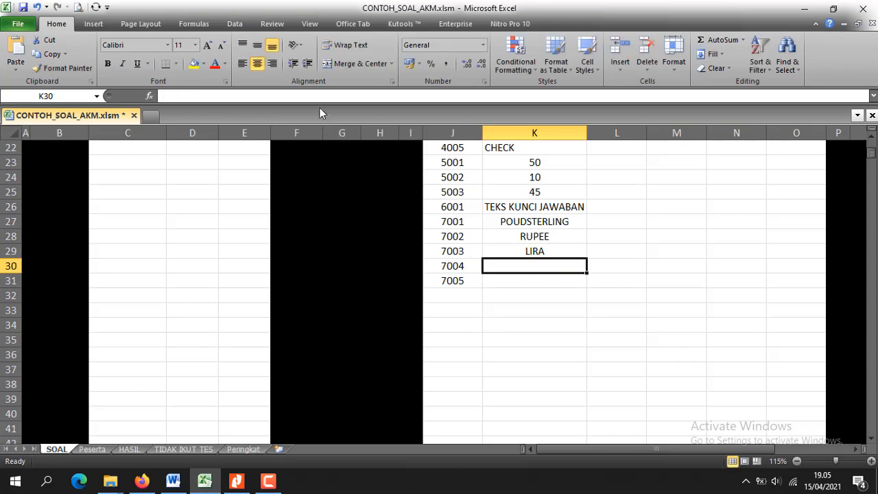
key(ctrl+v)
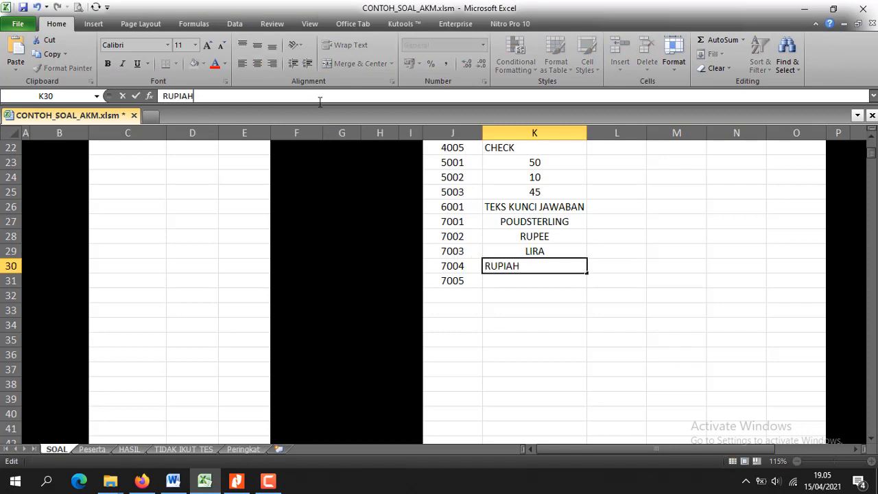
- Copy DOLLAR from the 7005 options in the Word document into K31 of the Excel sheet as the answer key
click(173, 481)
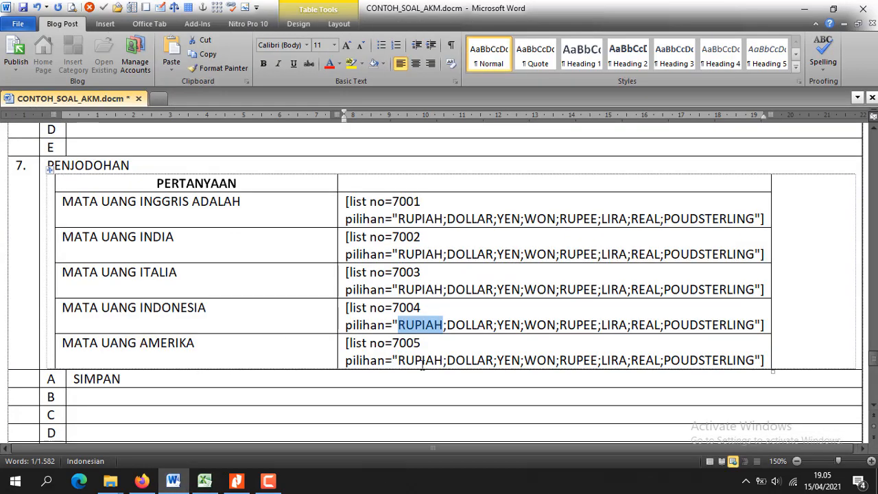
drag(447, 360, 493, 360)
key(ctrl+c)
click(204, 481)
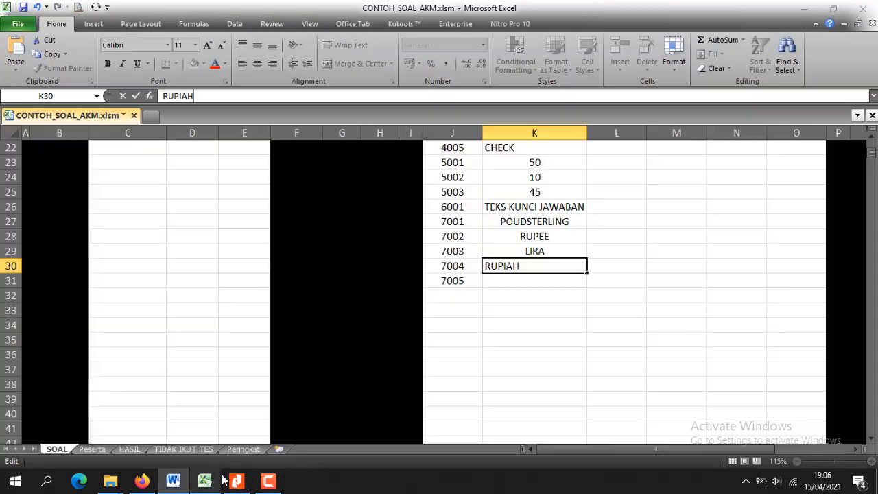
click(512, 285)
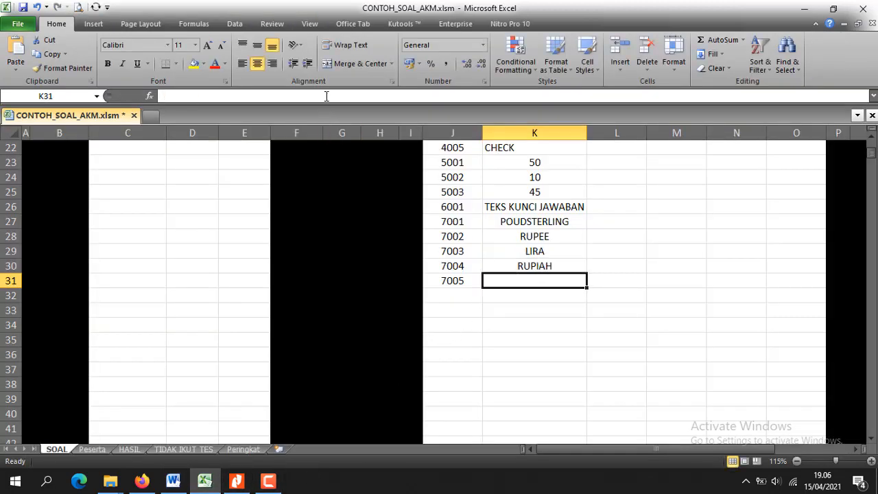
click(327, 96)
key(ctrl+v)
click(544, 310)
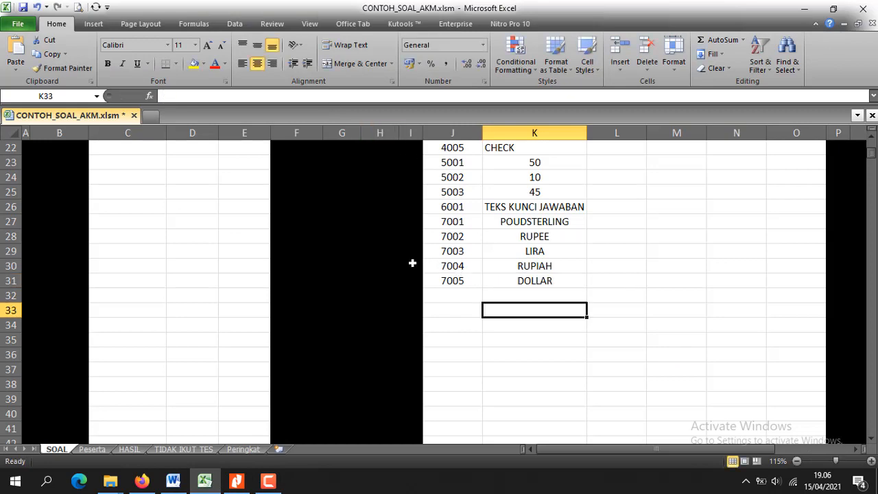
click(173, 482)
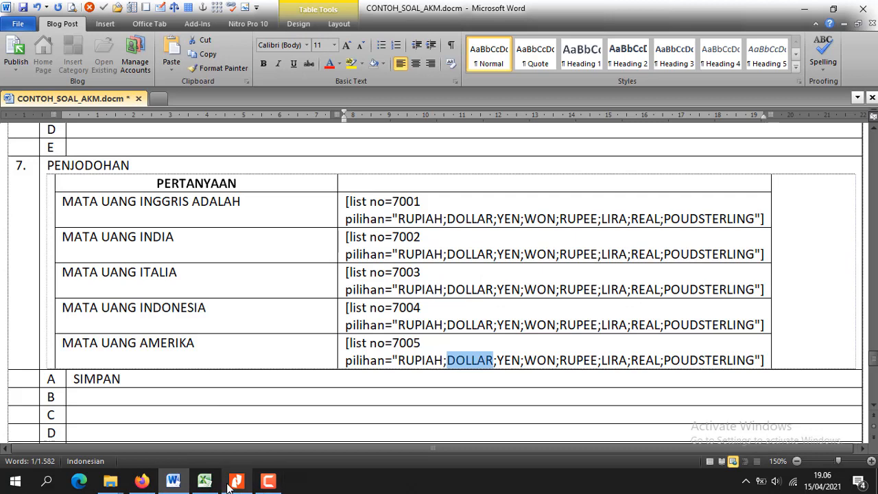
mouse_move(204, 482)
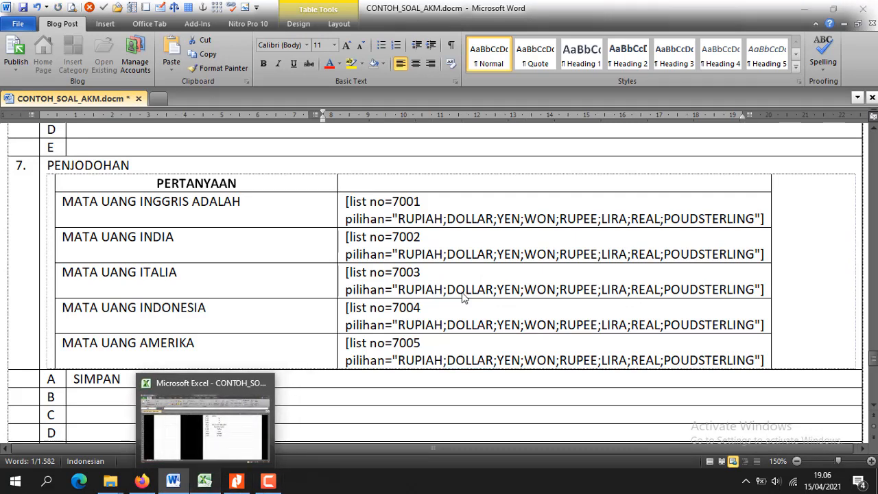
click(226, 419)
scroll(473, 285, up, 3)
scroll(473, 285, down, 4)
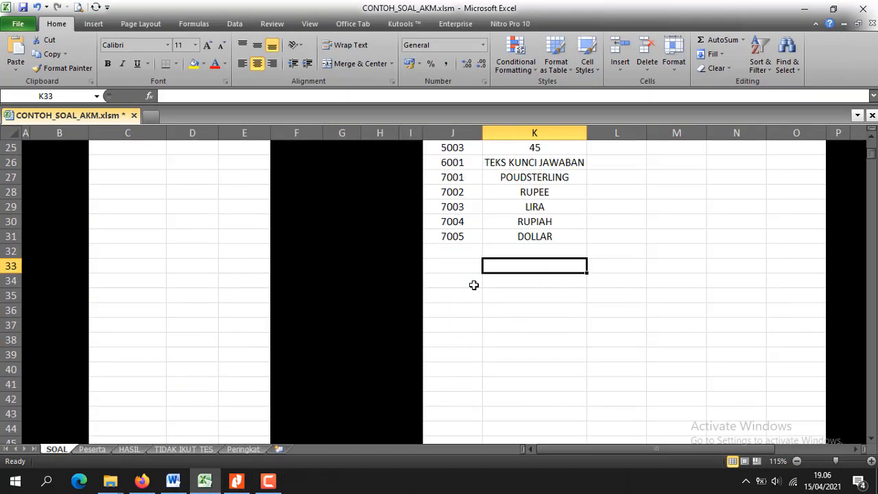
scroll(474, 286, up, 2)
- Take item number 8001 from question 8's country table in the Word document and enter it in J32 of the Excel sheet
click(173, 482)
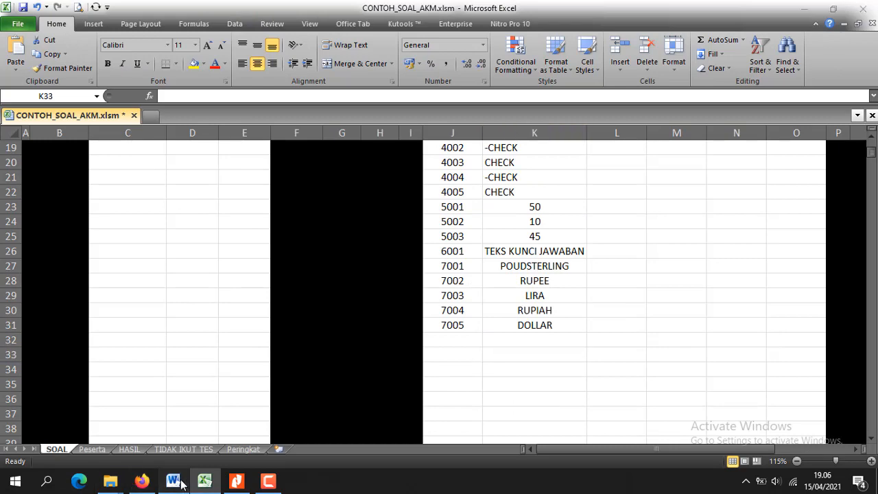
scroll(117, 372, down, 3)
scroll(106, 356, down, 3)
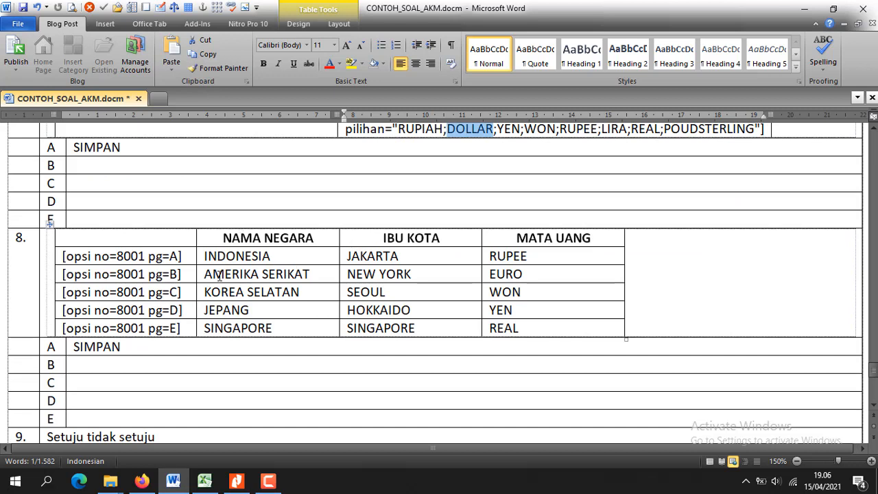
drag(245, 237, 332, 258)
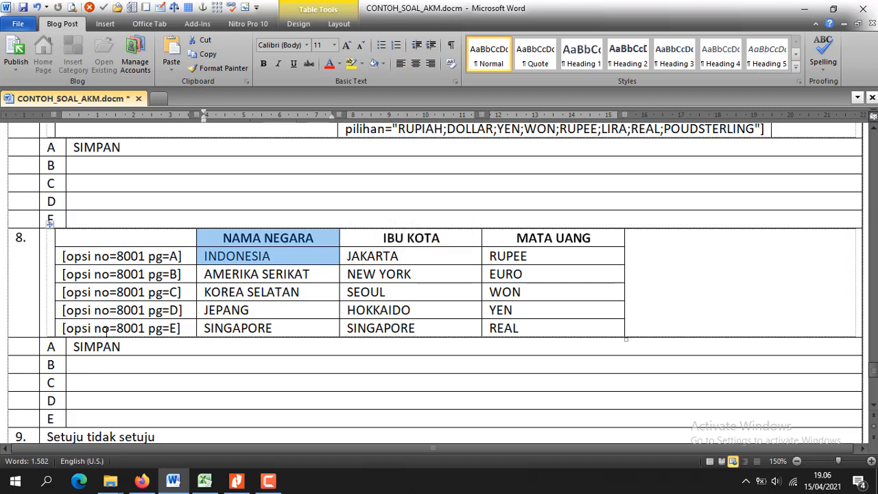
drag(206, 288, 535, 288)
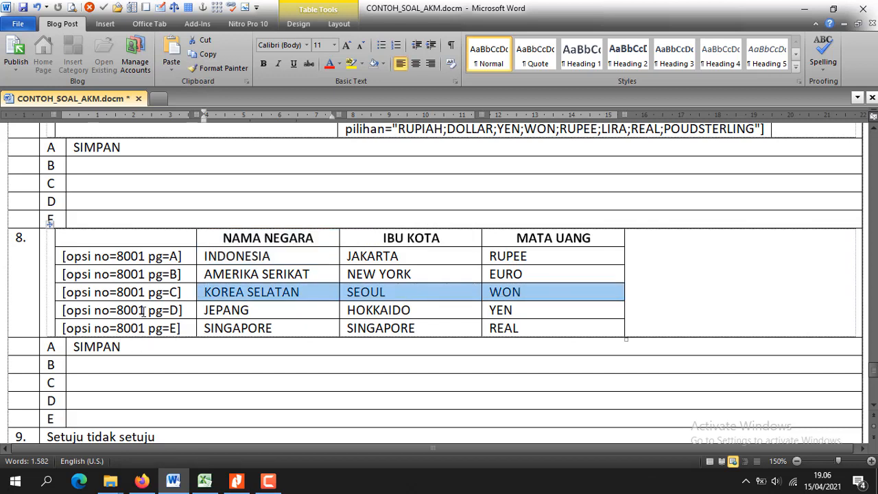
drag(149, 293, 177, 292)
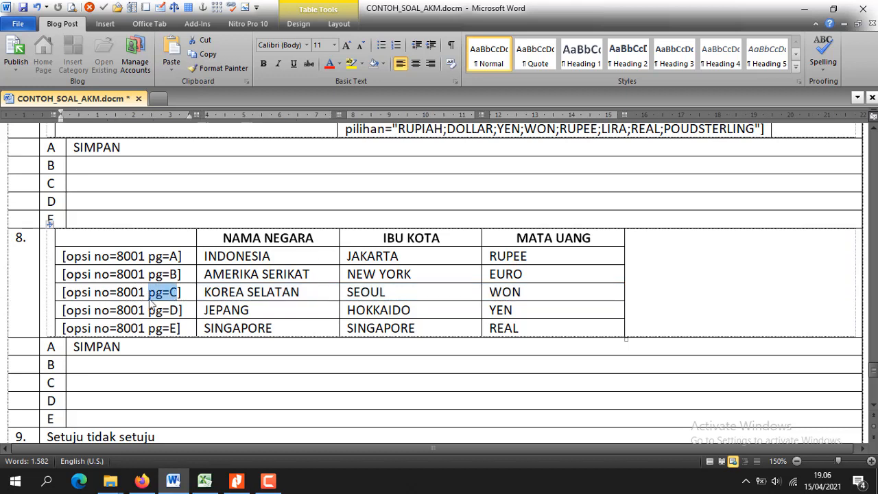
click(117, 292)
drag(117, 293, 146, 293)
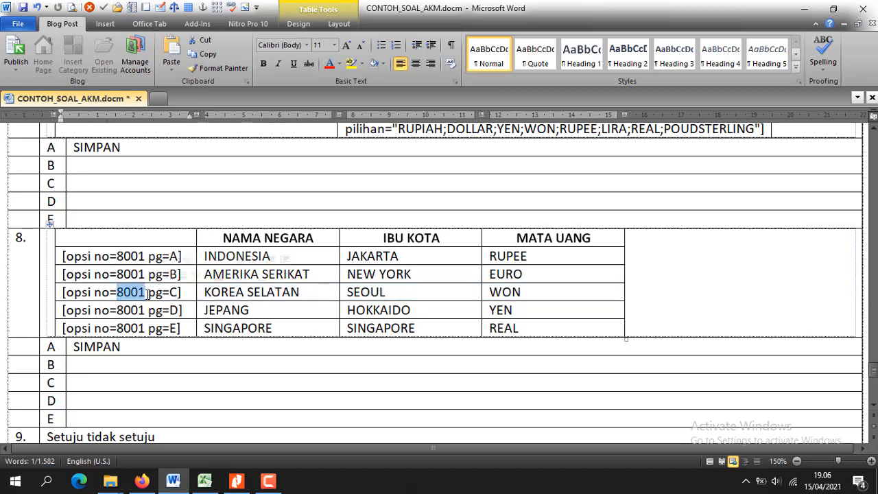
click(204, 481)
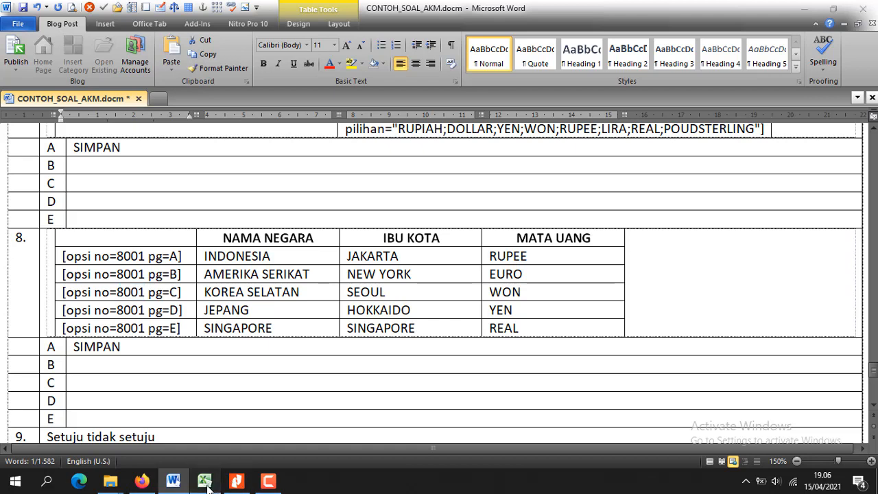
click(452, 339)
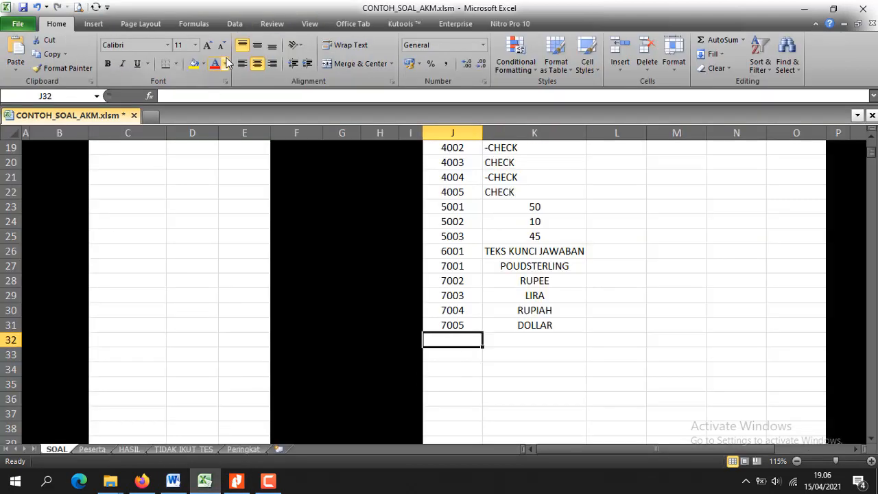
text(8001)
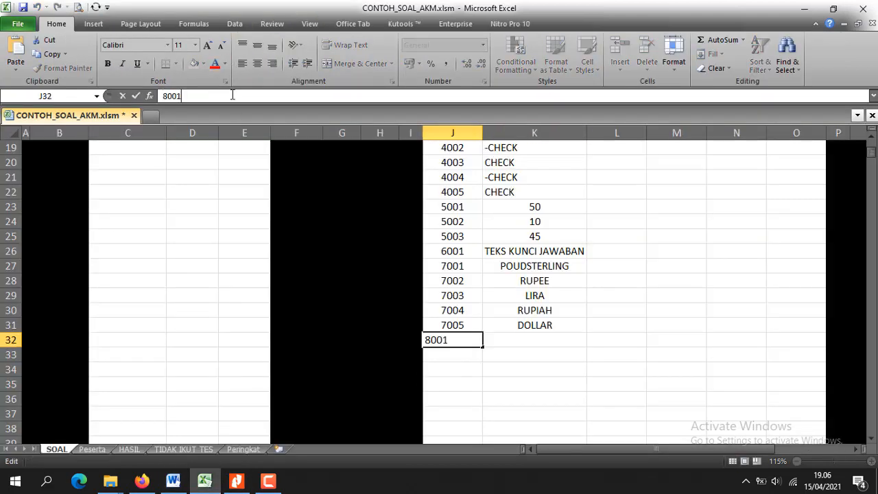
- Set the answer key for item 8001 in K32 to C, without the autocompleted text
click(516, 340)
text(C)
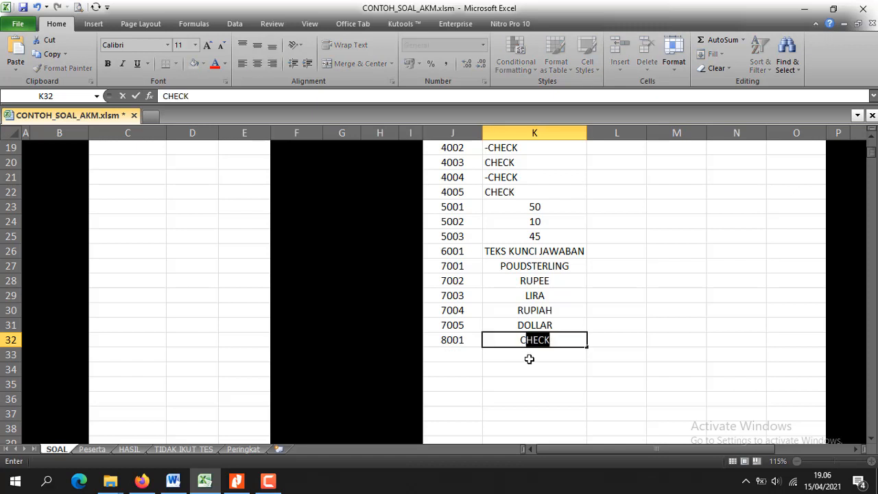
key(Delete)
click(456, 352)
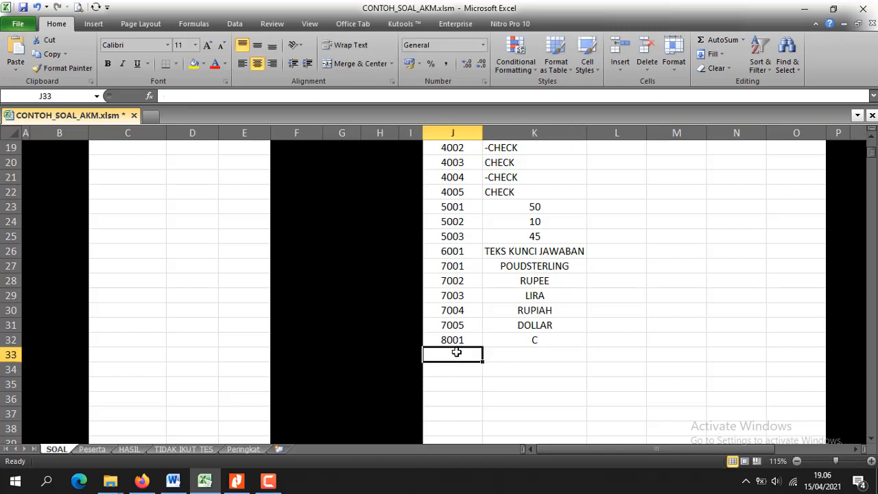
- Take item number 9001 from question 9's table in the Word document and enter it in J33 of the Excel sheet
scroll(456, 352, down, 2)
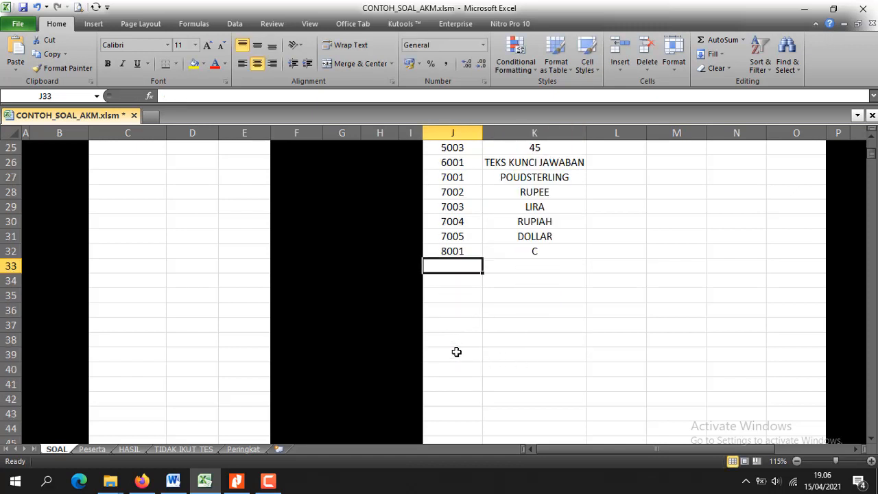
click(173, 481)
scroll(176, 304, down, 2)
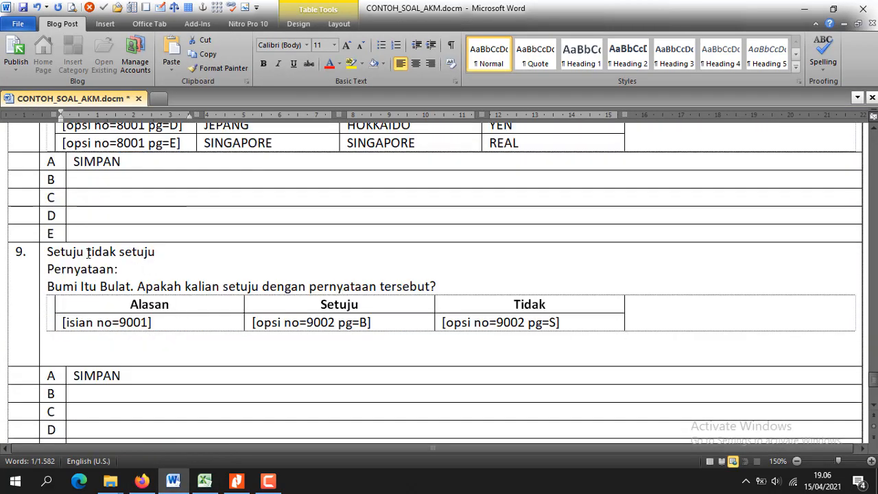
scroll(82, 245, down, 1)
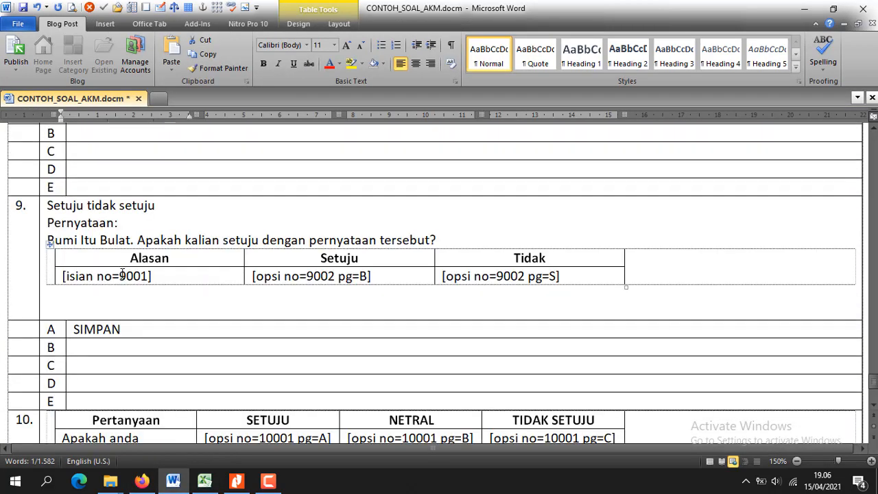
drag(120, 276, 151, 275)
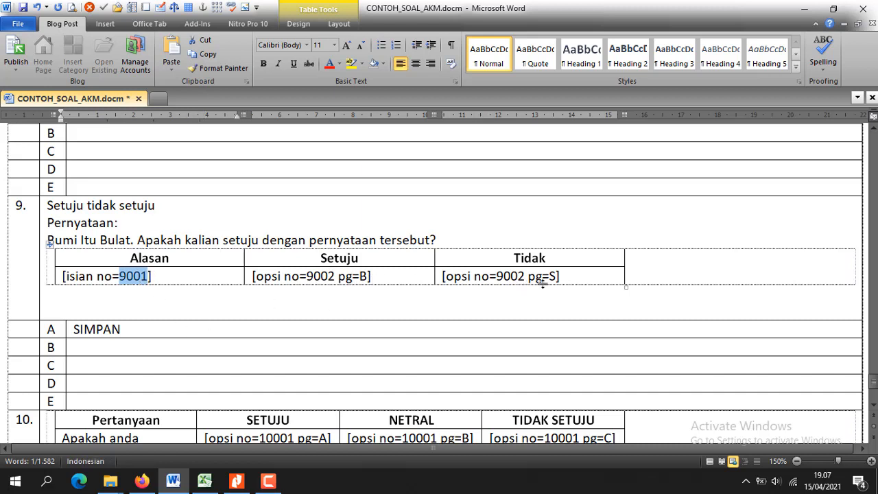
click(204, 481)
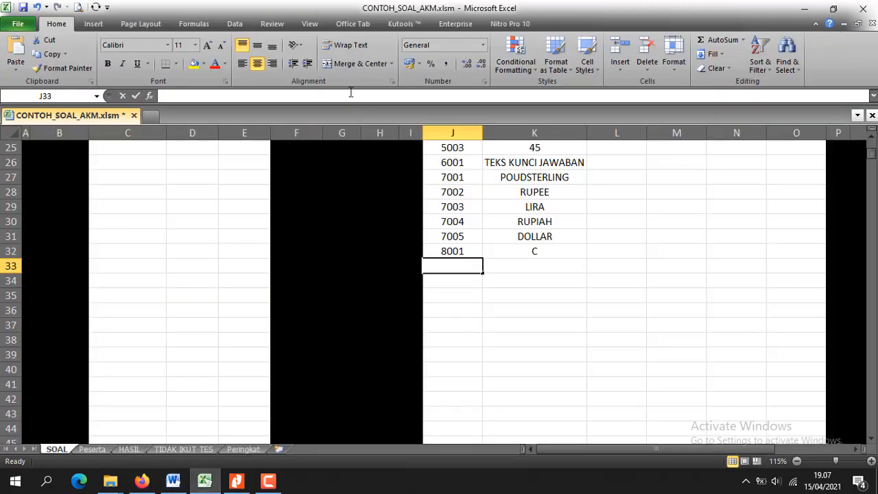
text(9001)
key(ctrl+Return)
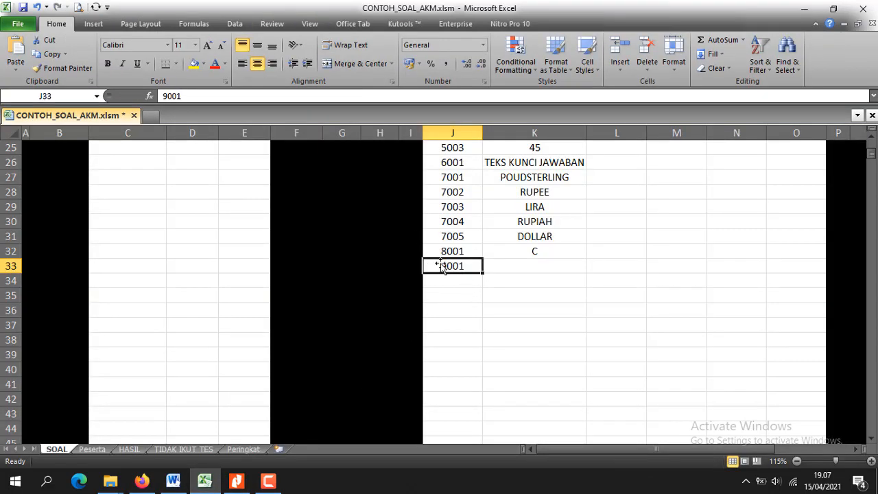
- Enter item number 9002 in J34
click(459, 283)
click(338, 95)
text(9001)
key(BackSpace)
text(2)
- Set the answer keys for items 9001 and 9002 to X in K33 and S in K34
click(514, 264)
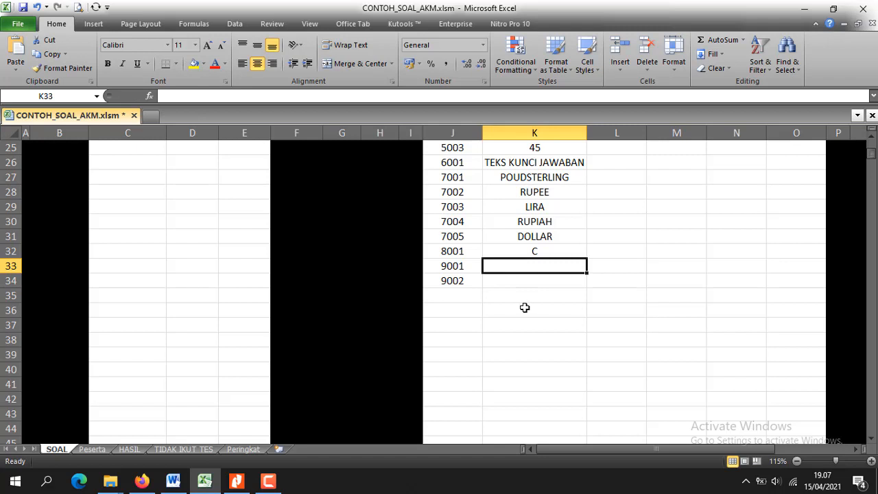
text(X)
click(536, 280)
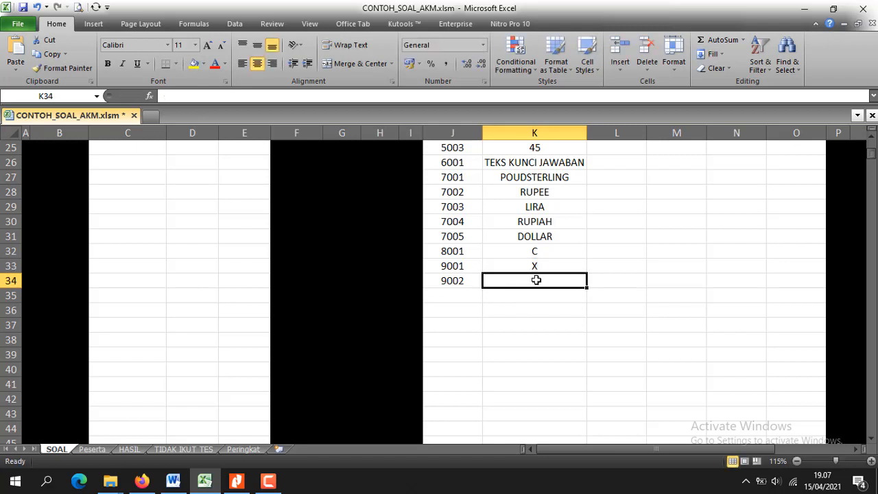
text(S)
click(535, 295)
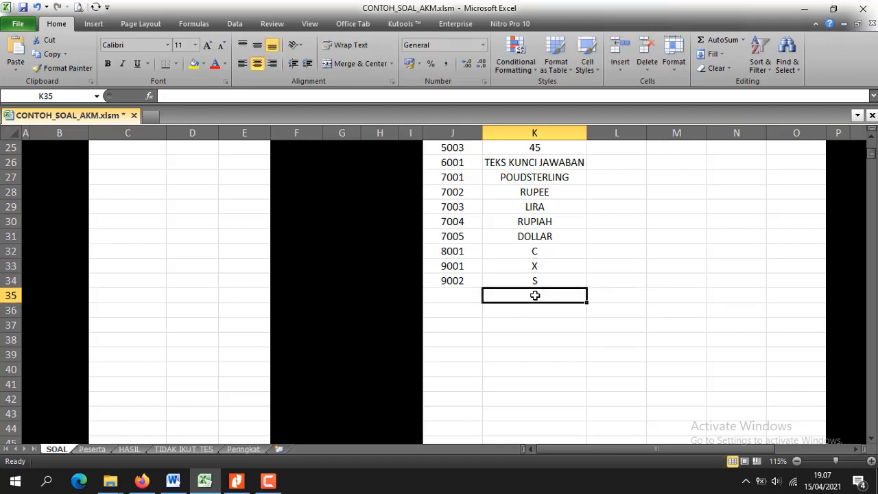
- Copy item number 10001 from question 10's table in the Word document into J35 of the Excel sheet
click(456, 294)
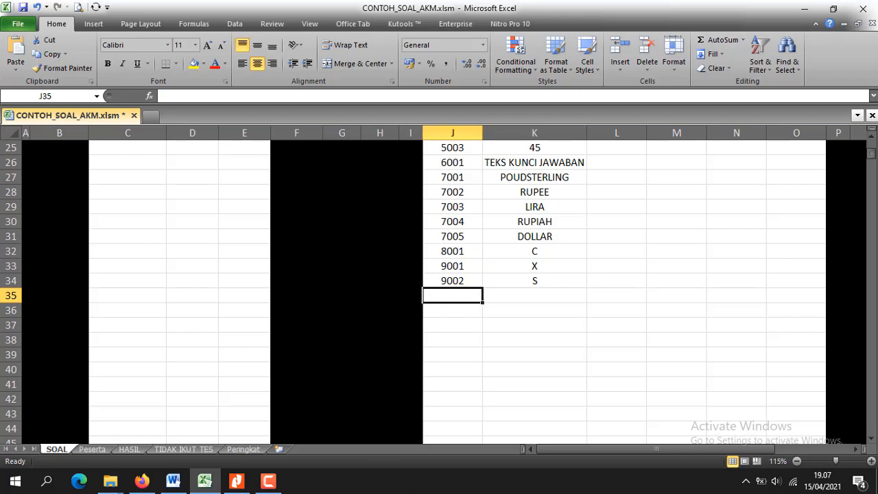
click(173, 480)
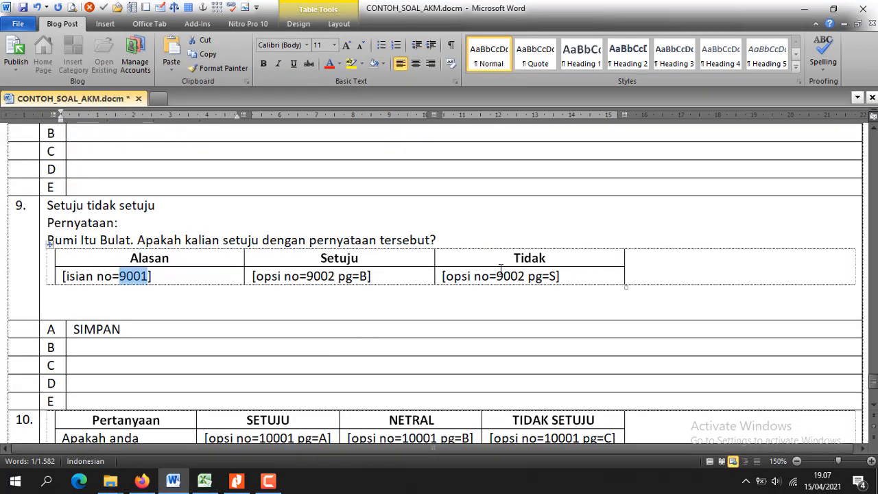
scroll(151, 329, down, 4)
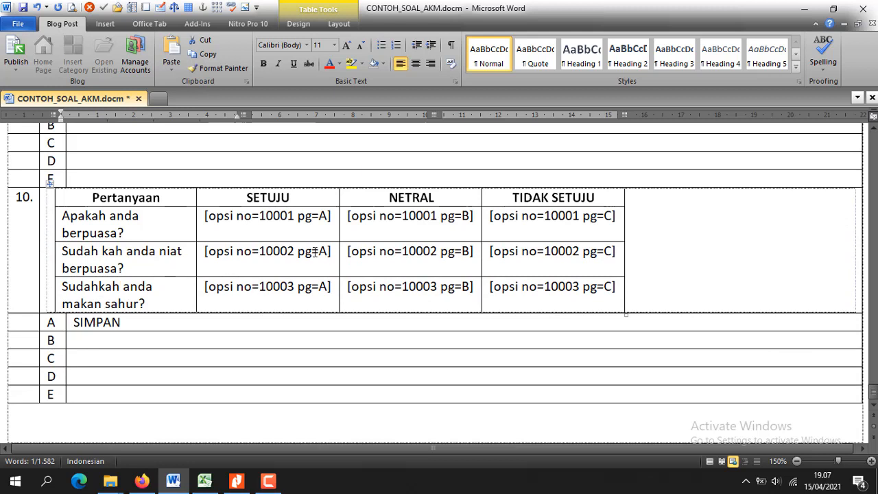
drag(261, 218, 294, 219)
key(ctrl+c)
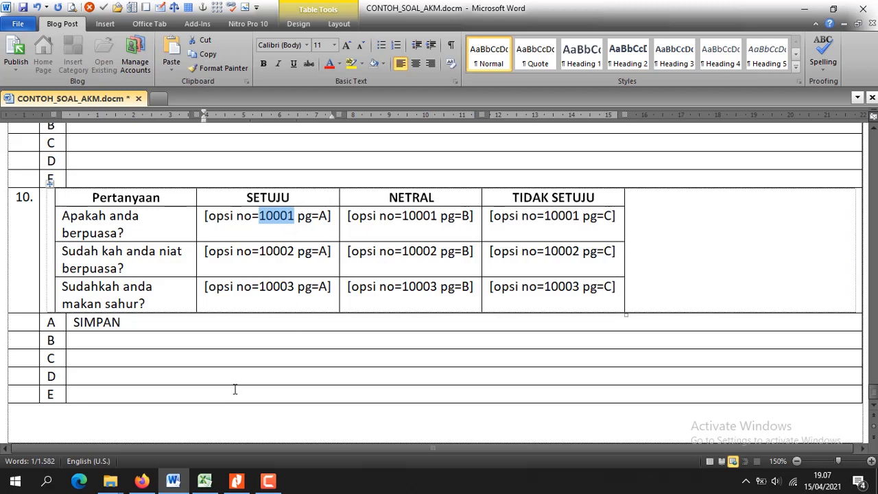
click(204, 480)
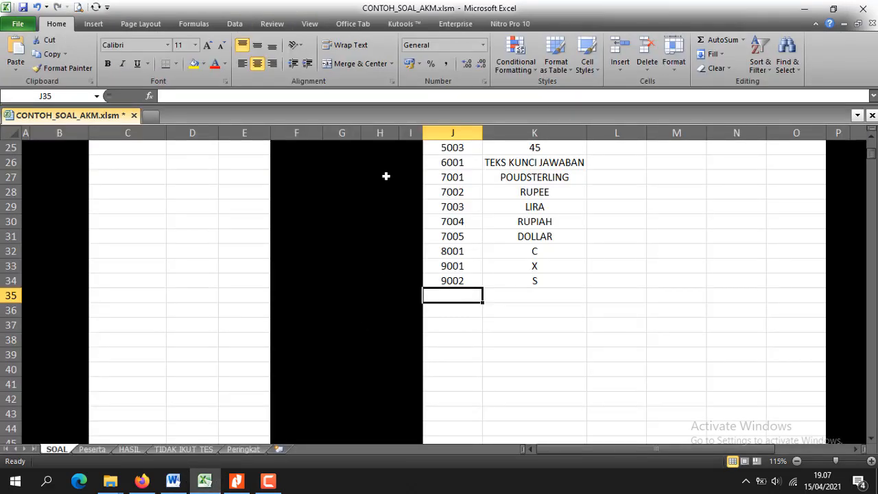
click(357, 95)
key(ctrl+v)
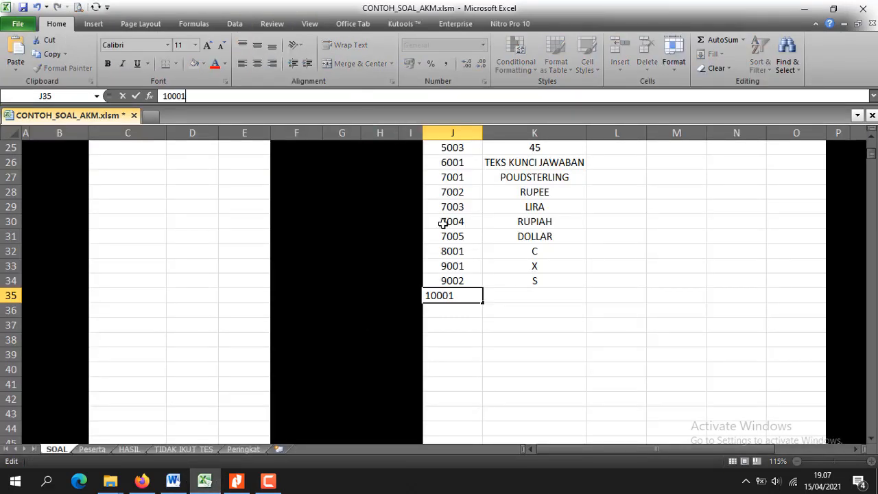
- Enter item number 10002 in J36 and extend the number series to 10003 in J37
click(459, 312)
click(373, 96)
key(ctrl+v)
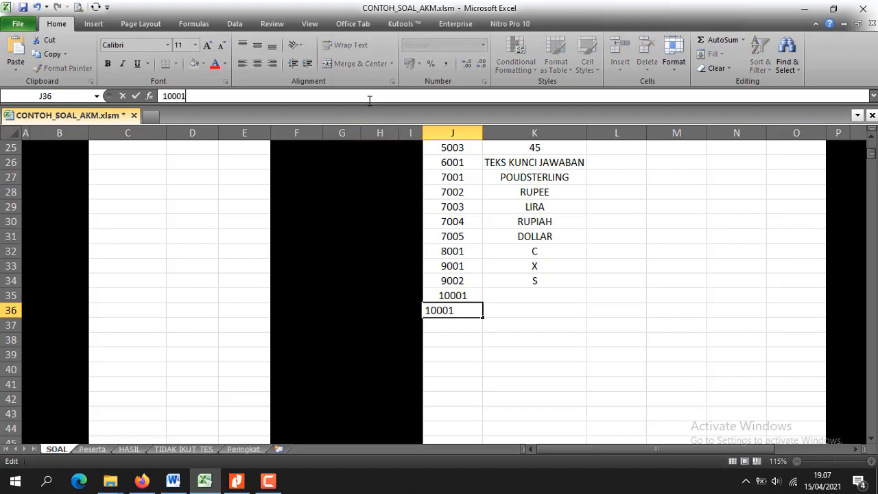
key(BackSpace)
text(2)
key(Return)
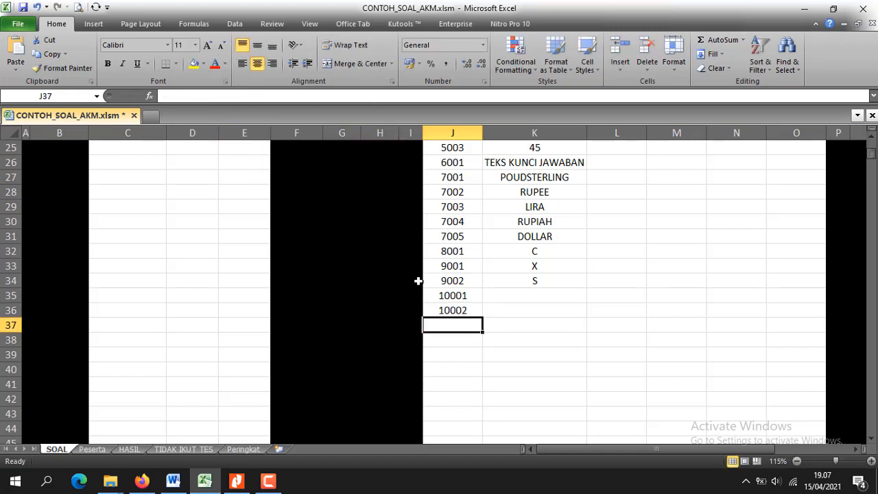
drag(458, 296, 478, 326)
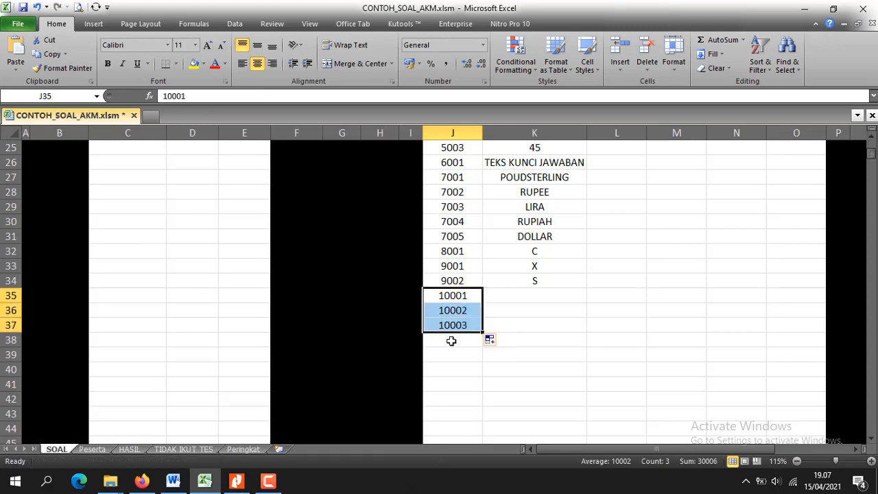
- Check question 10's options in the Word document and set the answer keys in K35 to K37 of the Excel sheet to A
click(172, 482)
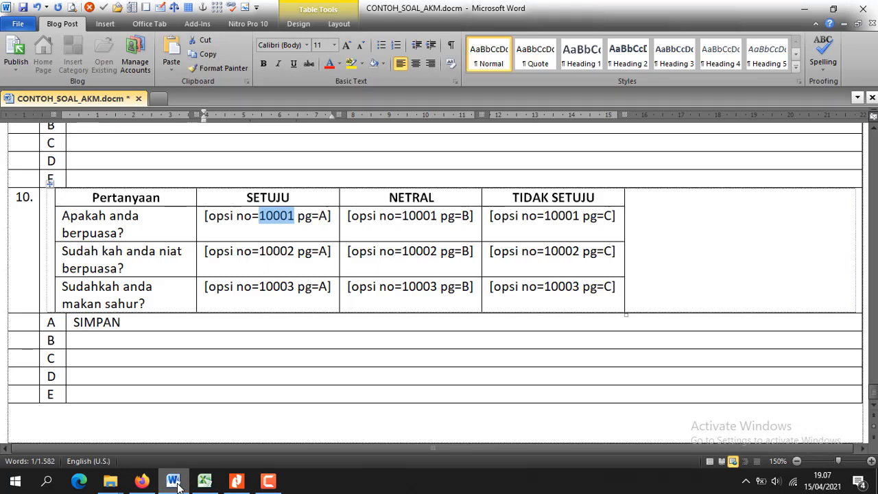
click(174, 481)
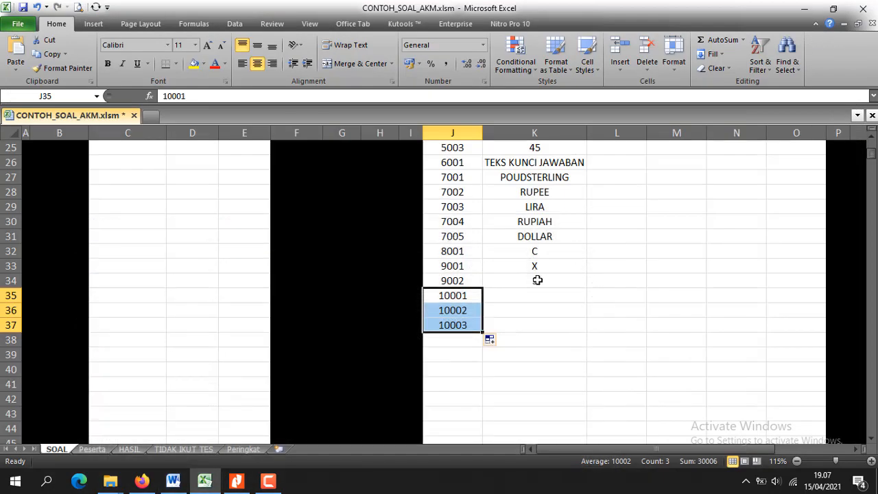
click(512, 295)
text(A)
key(Return)
text(A)
key(Return)
text(A)
key(Return)
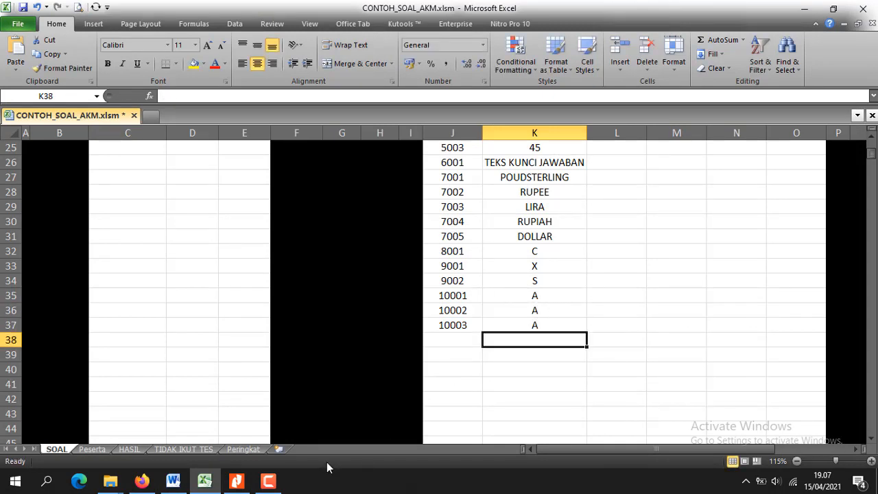
- Review question 10's agreement columns and the earlier questions in Word, and the item and key list in Excel
click(173, 482)
click(326, 220)
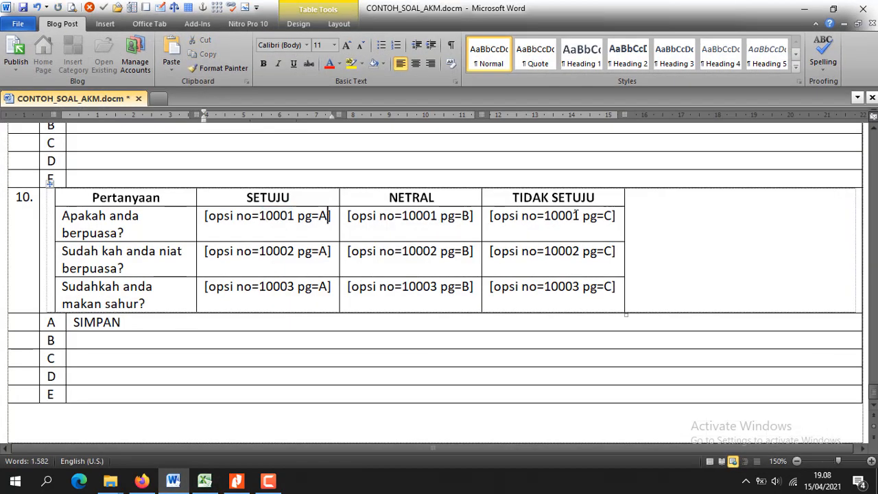
drag(312, 192, 584, 196)
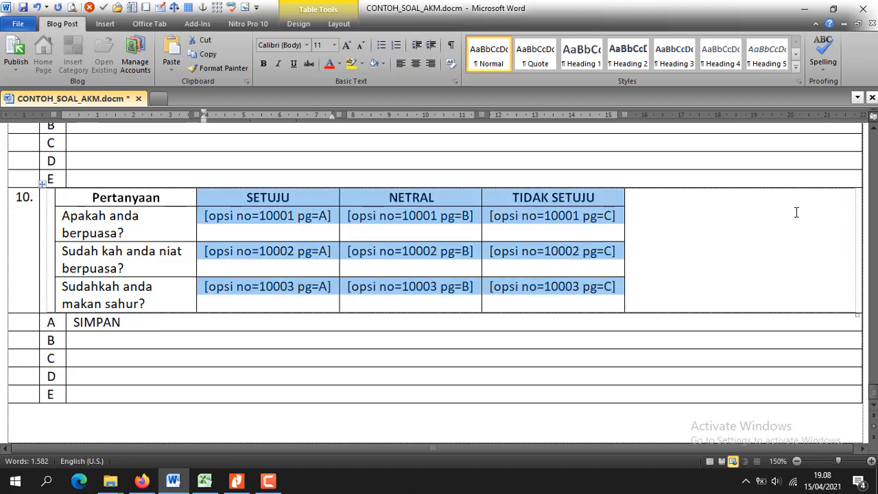
scroll(450, 309, up, 3)
scroll(451, 308, down, 4)
scroll(451, 309, up, 6)
scroll(451, 310, up, 8)
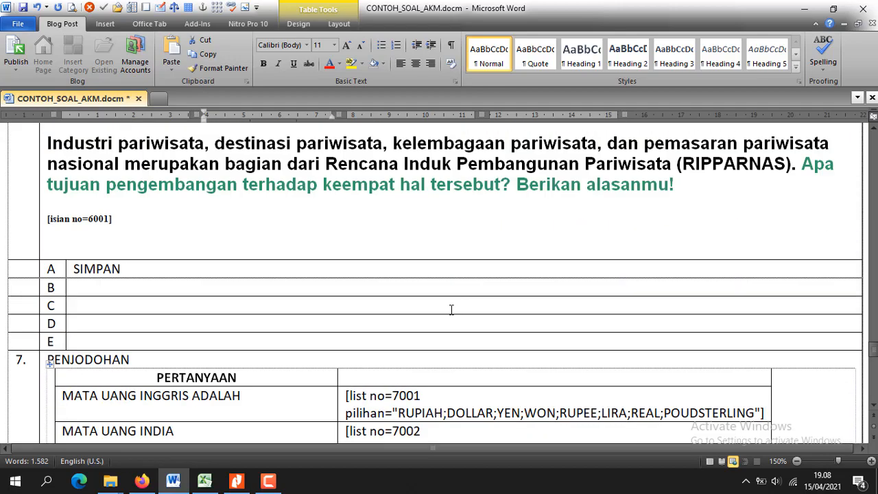
scroll(227, 394, down, 3)
scroll(239, 377, down, 10)
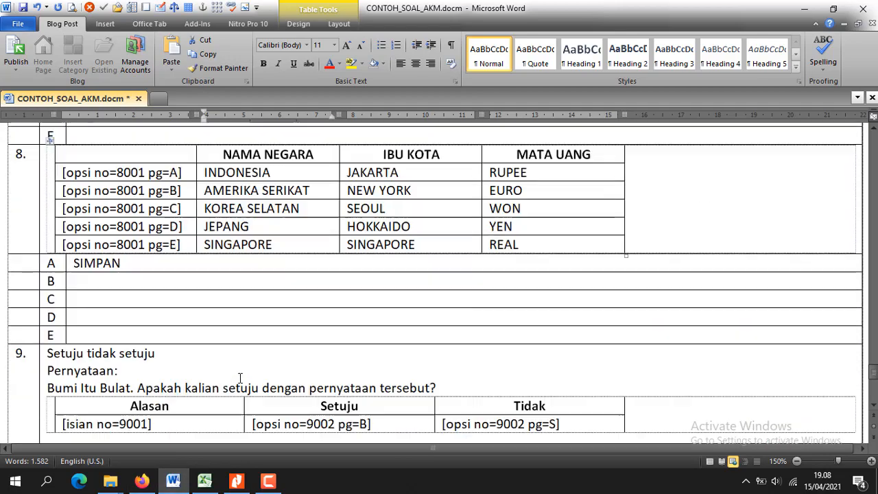
click(206, 480)
scroll(549, 316, up, 6)
scroll(566, 319, up, 2)
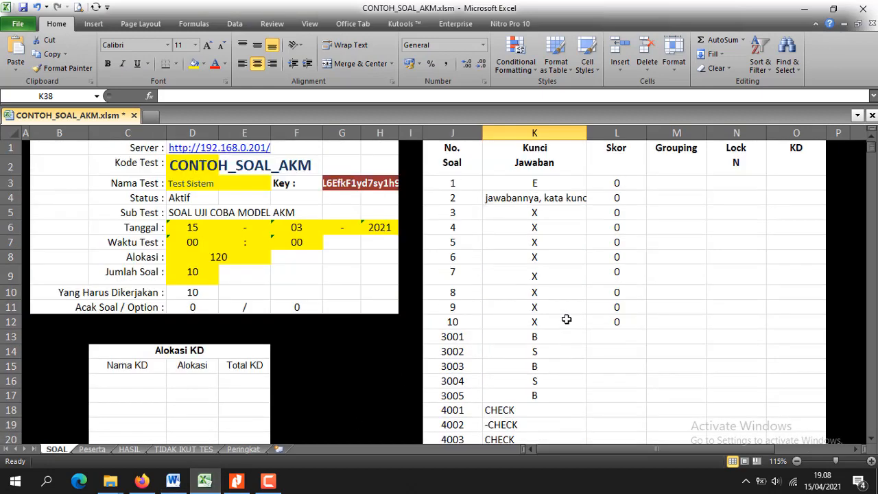
scroll(597, 219, down, 1)
scroll(600, 213, up, 1)
scroll(612, 266, down, 3)
scroll(612, 266, up, 3)
- Set the scores of items 1 and 2 in L3 and L4 to 4
click(612, 182)
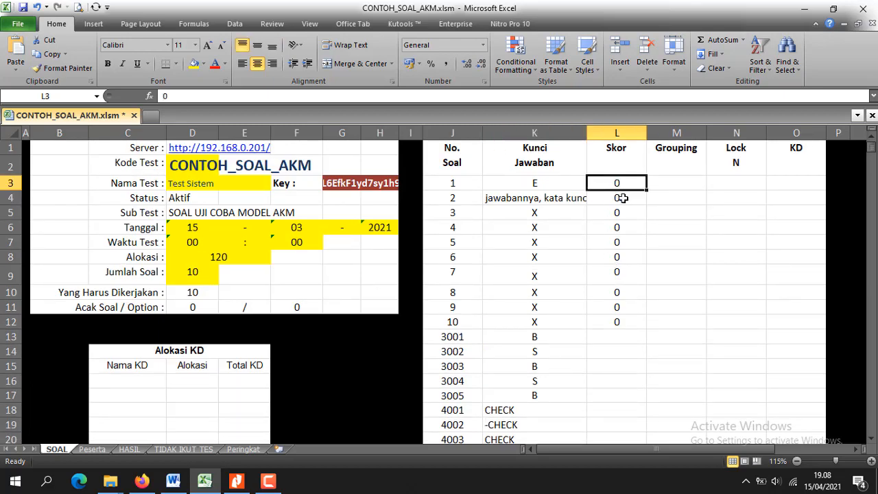
text(4)
key(Return)
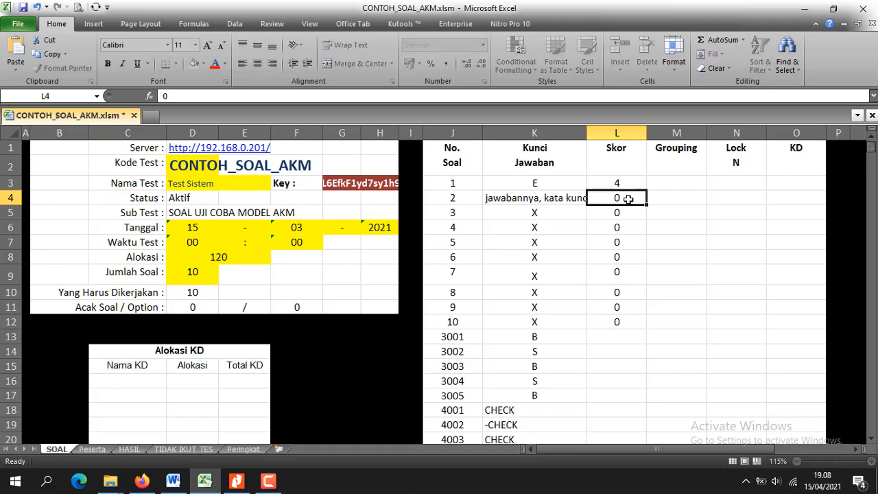
text(4)
- Set the score of item 3001 in L13 to 4 and fill it down through item 10003 in L37
scroll(623, 233, down, 3)
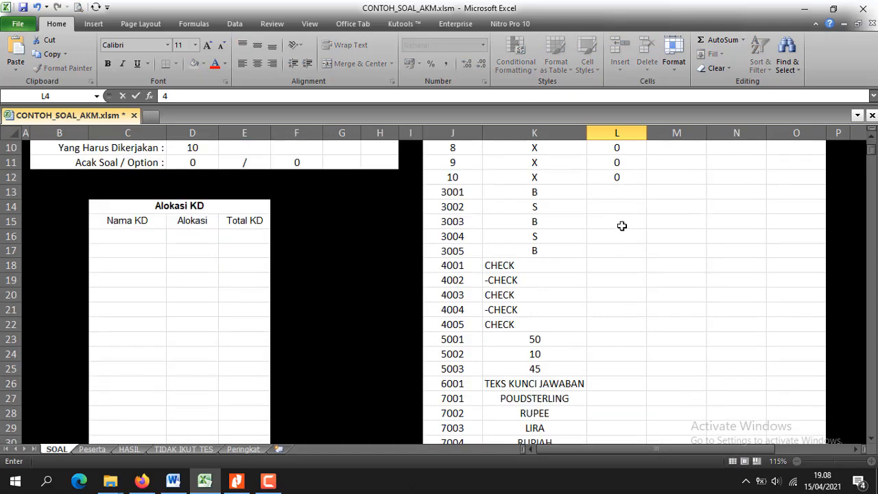
click(615, 190)
text(4)
key(Return)
click(636, 190)
drag(646, 199, 614, 426)
- Total the score column in L38 with AutoSum over L3:L37
click(615, 428)
click(713, 39)
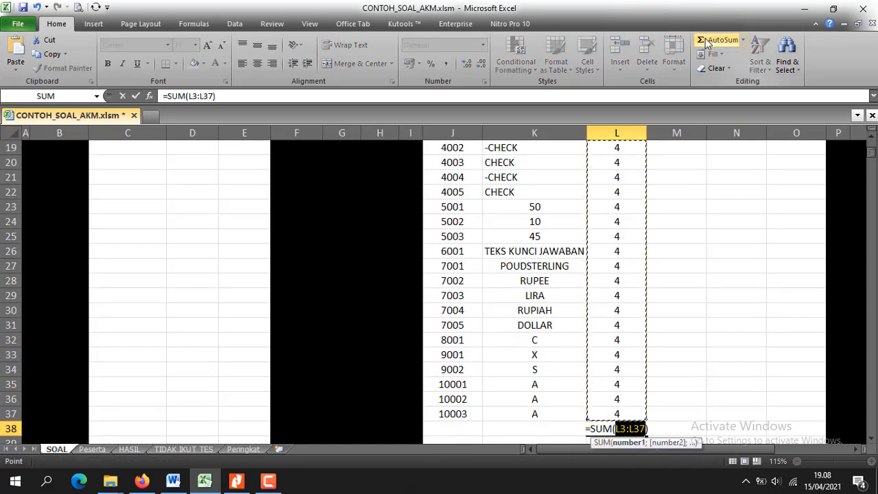
key(Return)
click(615, 414)
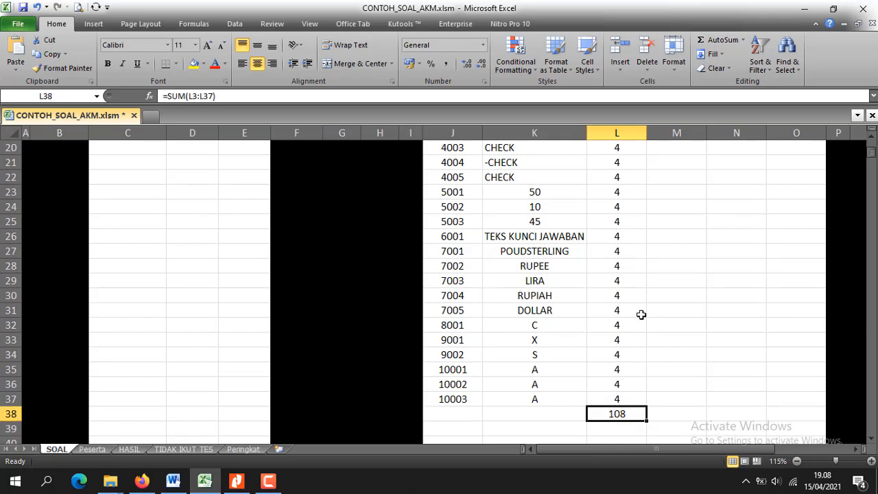
- Change the scores of items 1 and 2 in L3 and L4 to 2
scroll(640, 330, up, 7)
click(632, 184)
text(2)
key(Return)
text(2)
key(Return)
- Set the scores of items 8001 and 9001 in L32 and L33 to 2
scroll(632, 184, down, 7)
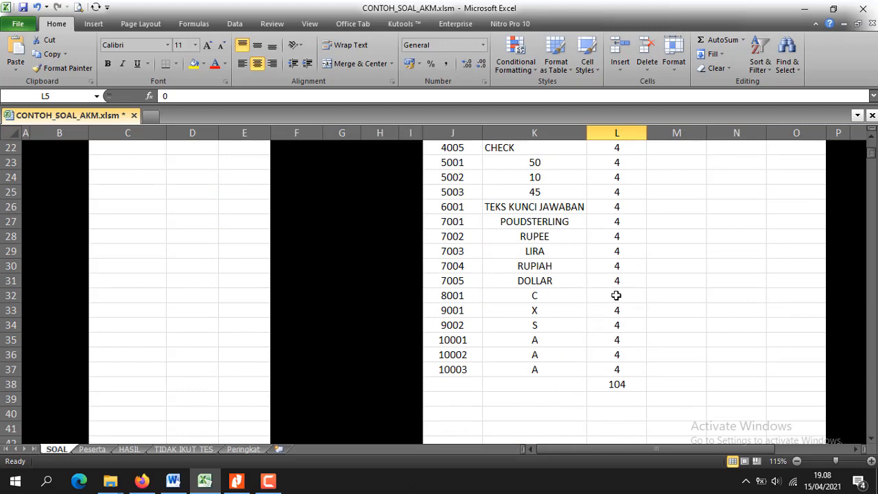
click(615, 294)
text(2)
key(Return)
key(Down)
key(Down)
key(Down)
key(Down)
key(Up)
key(Up)
key(Up)
key(Up)
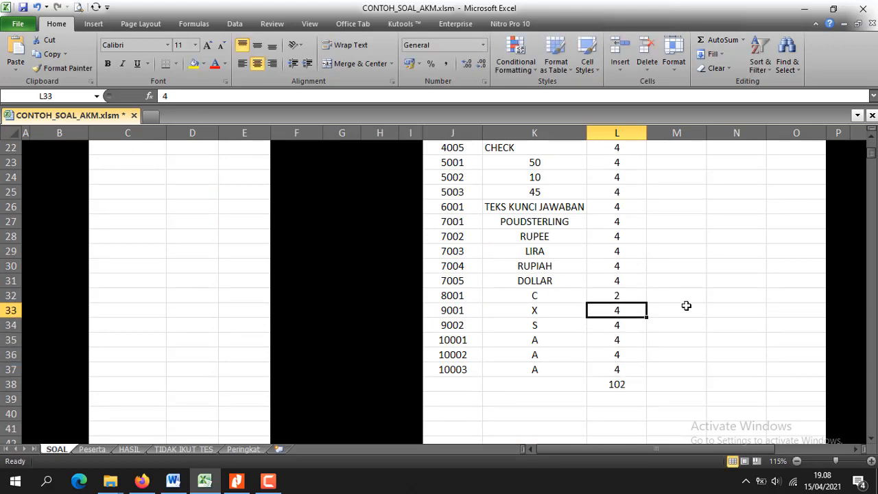
text(2)
click(686, 305)
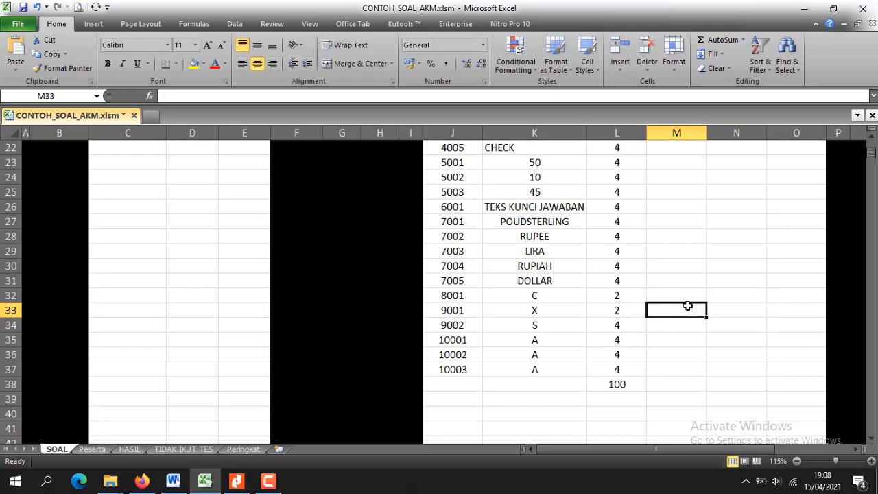
scroll(688, 305, up, 7)
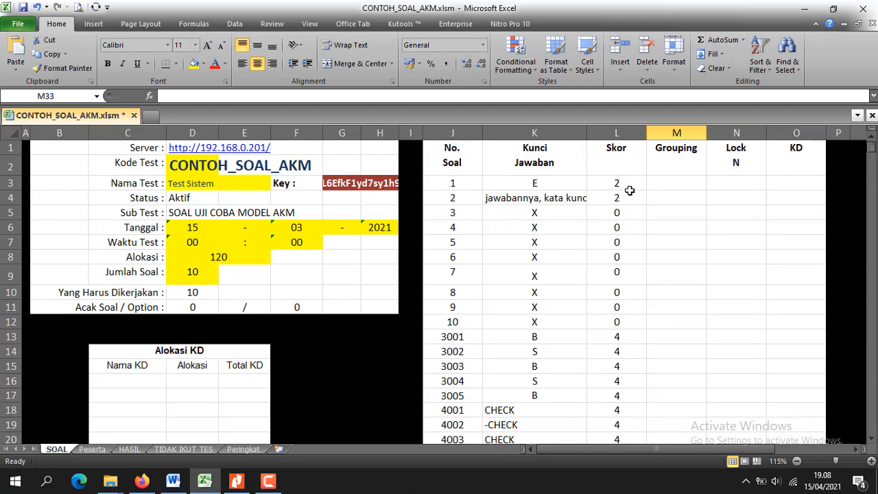
- Review the item numbers, answer keys and scores in J3:L37 of the SOAL sheet, together with the score total in L38
scroll(616, 255, down, 5)
scroll(617, 259, down, 3)
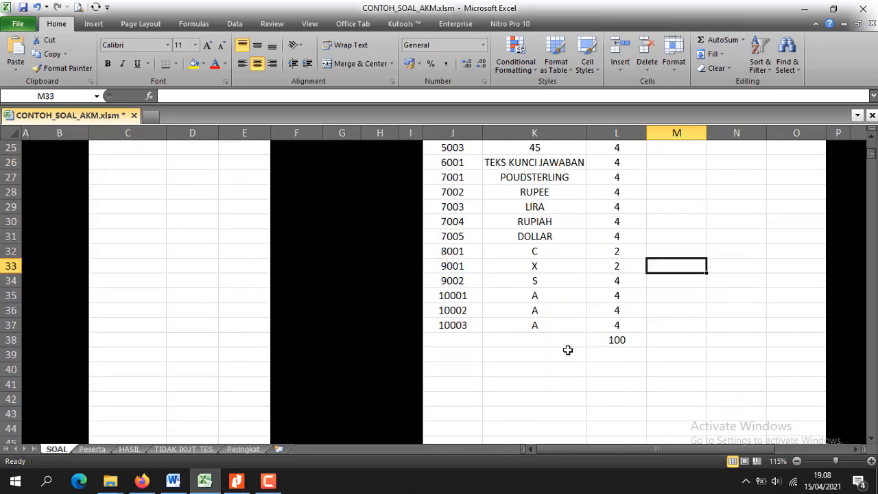
scroll(568, 350, up, 8)
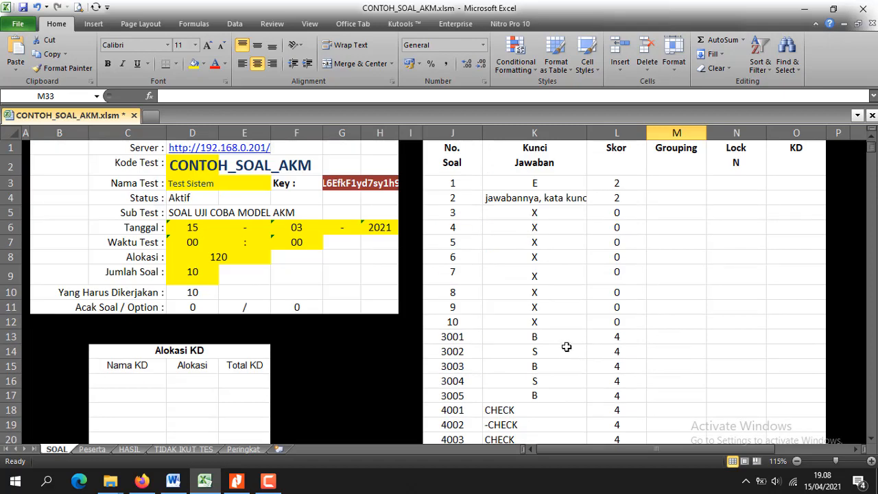
scroll(566, 347, down, 8)
scroll(567, 347, up, 8)
scroll(532, 262, down, 3)
scroll(527, 268, up, 3)
scroll(544, 201, down, 4)
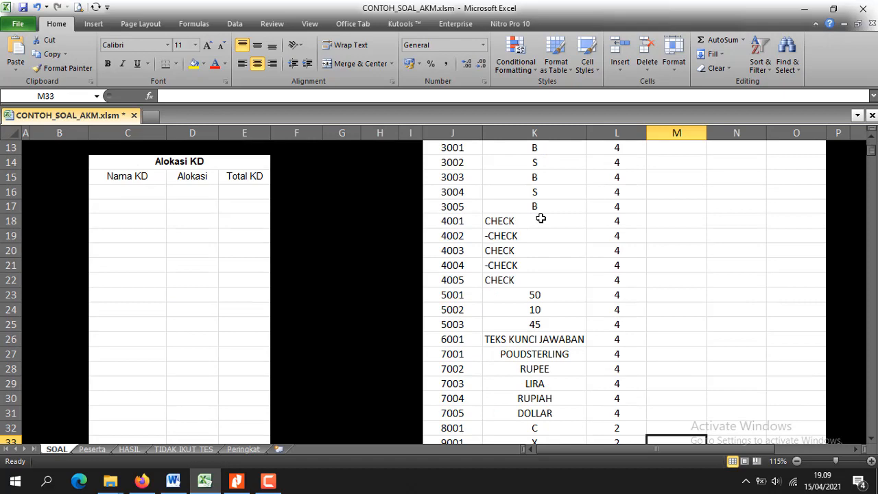
scroll(536, 288, down, 1)
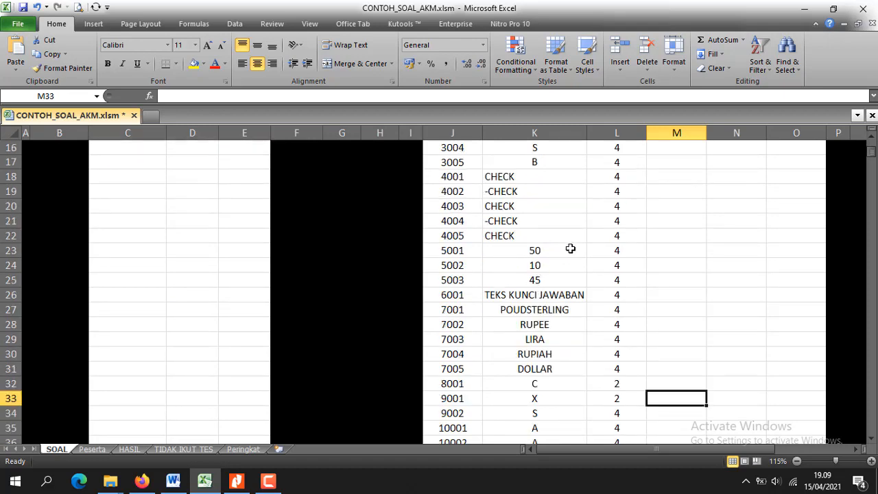
scroll(562, 243, up, 1)
scroll(567, 234, down, 2)
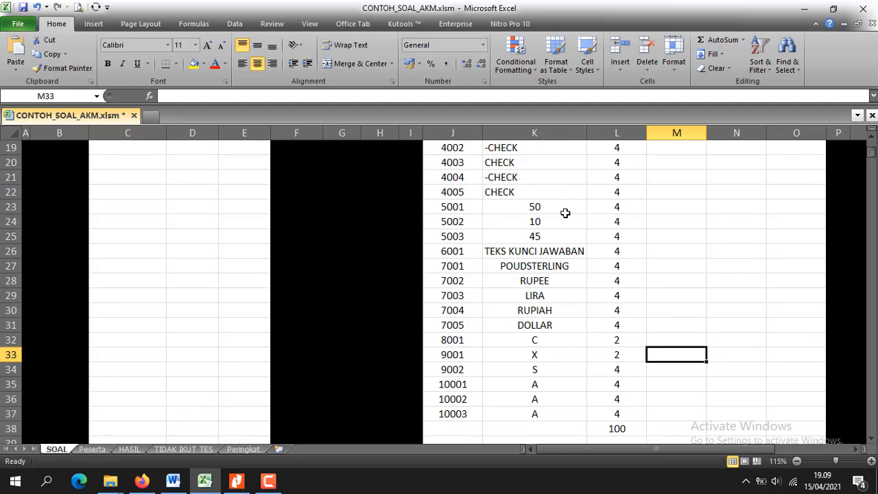
scroll(582, 270, down, 1)
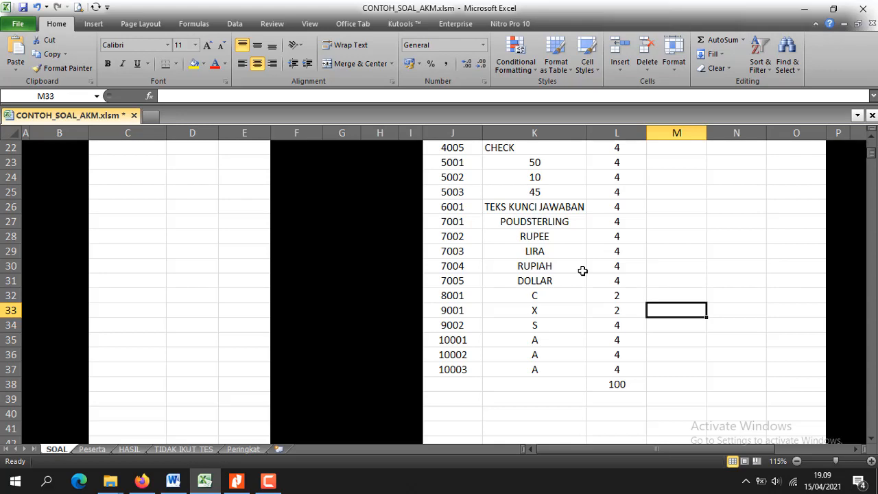
scroll(583, 271, up, 7)
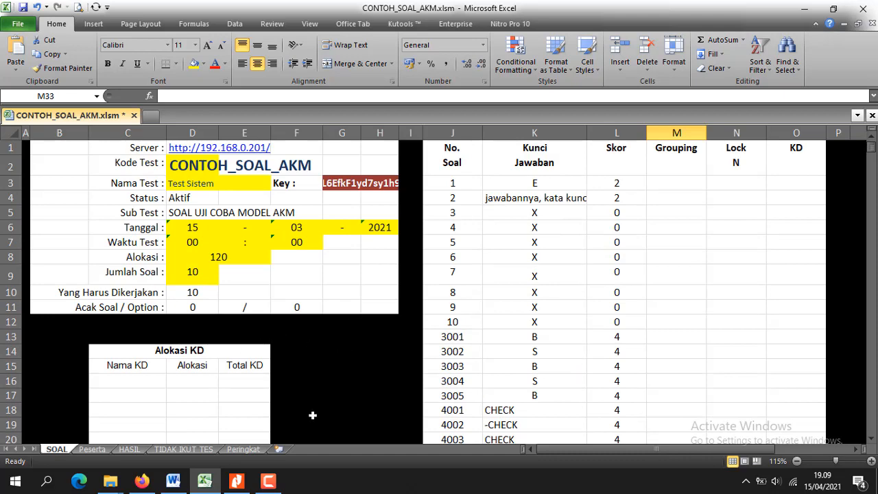
- Switch to the CBT_AKM_2021 guide in Nitro Pro and examine its Excel template, answer-key, Hasil Test and question-type examples
click(236, 480)
scroll(312, 302, down, 10)
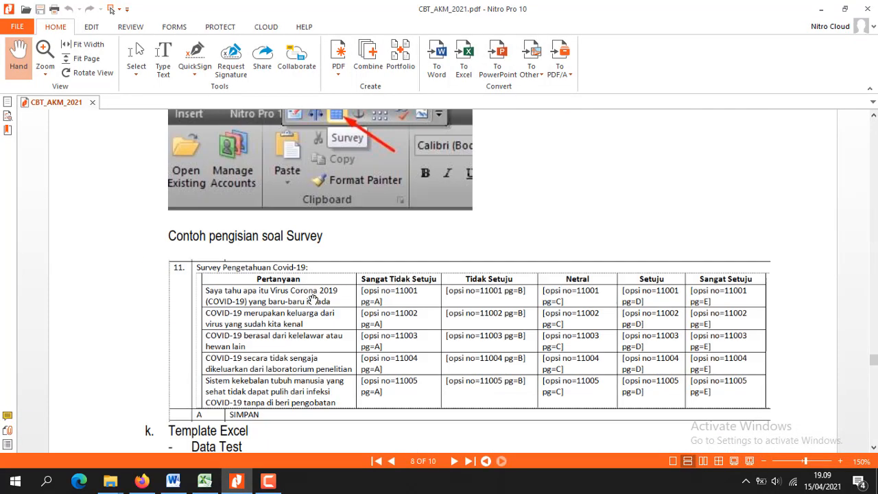
scroll(312, 302, down, 15)
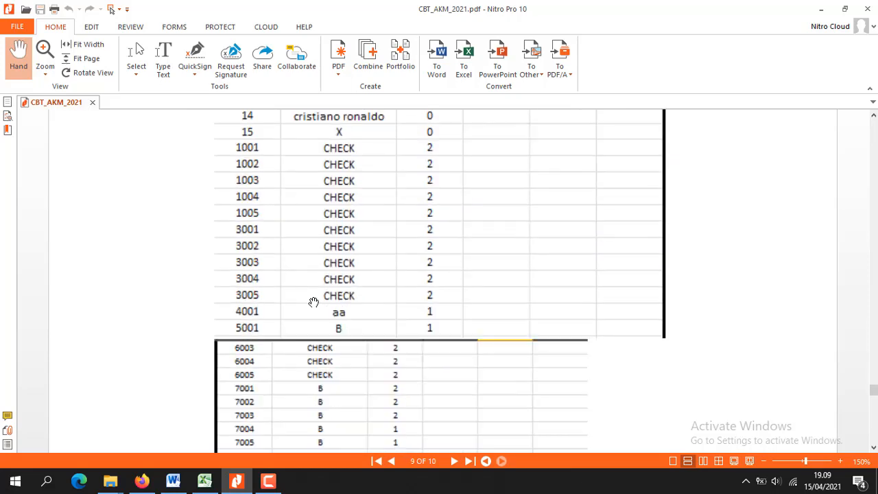
scroll(312, 301, down, 15)
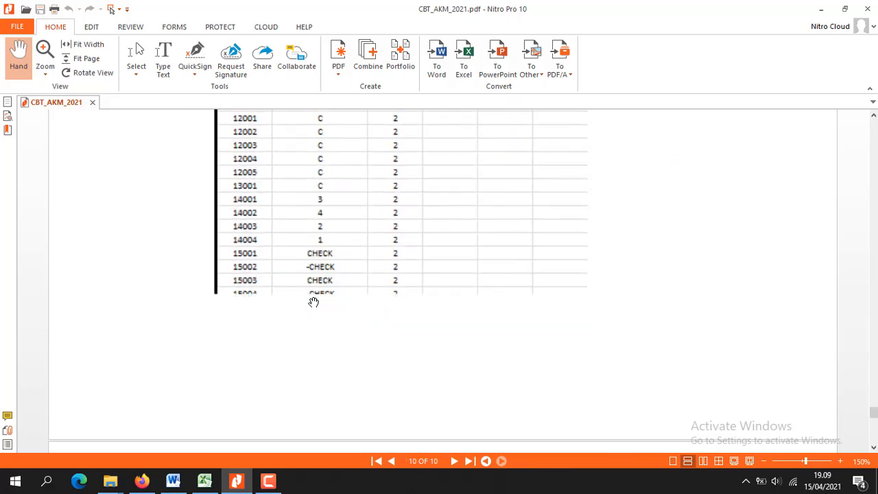
scroll(313, 302, down, 8)
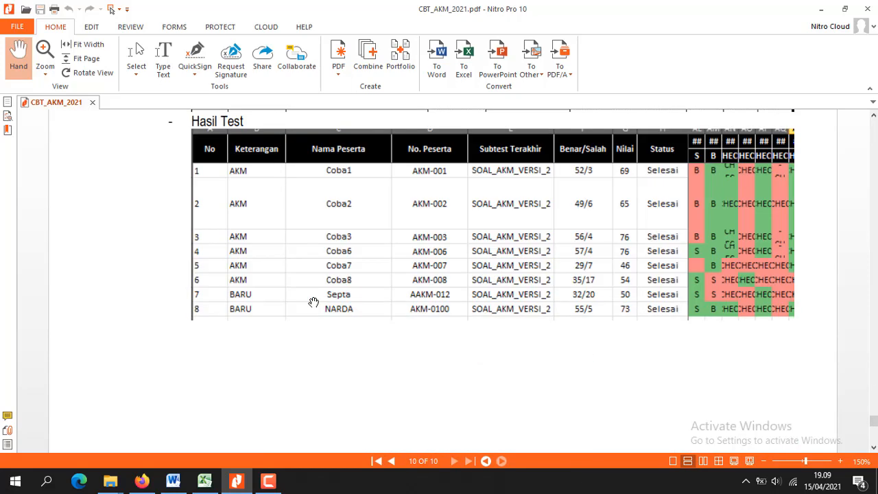
scroll(313, 301, up, 3)
scroll(313, 301, down, 10)
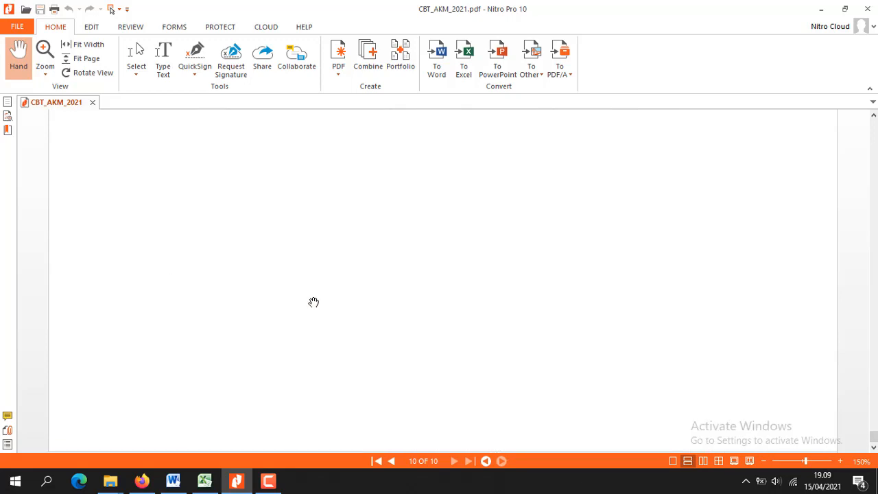
scroll(313, 302, up, 15)
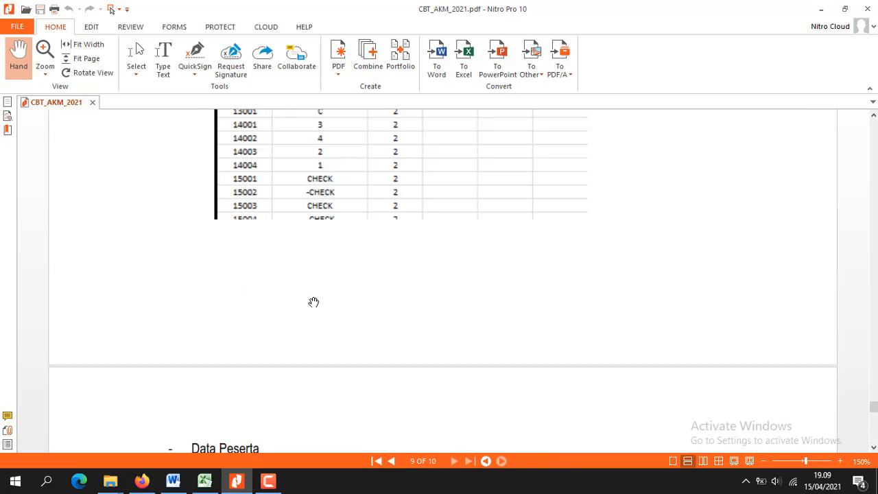
scroll(313, 302, up, 6)
scroll(313, 301, up, 15)
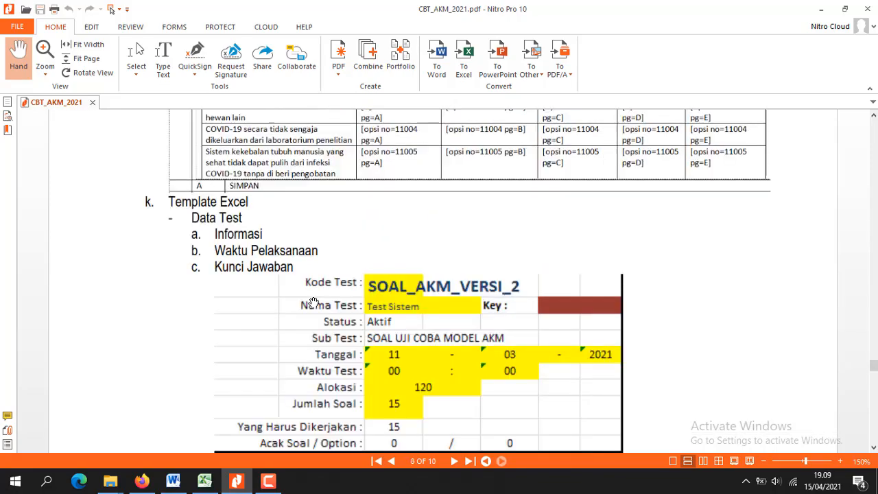
scroll(313, 302, up, 15)
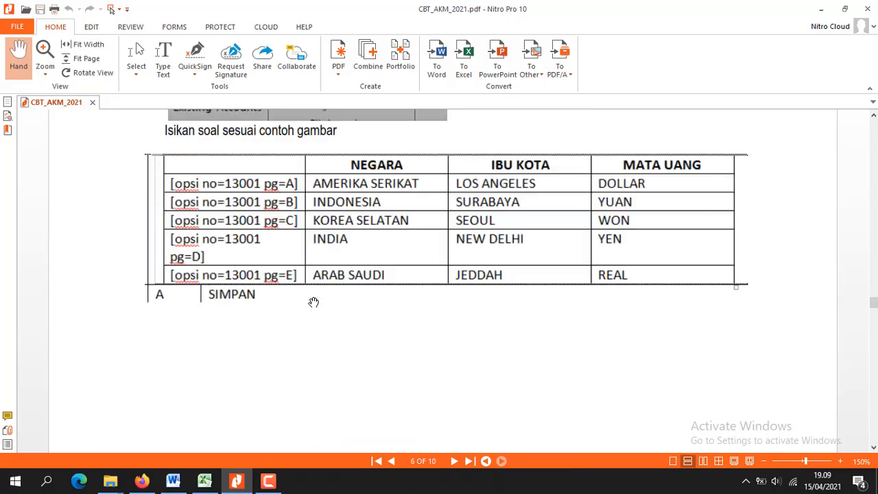
scroll(314, 302, up, 15)
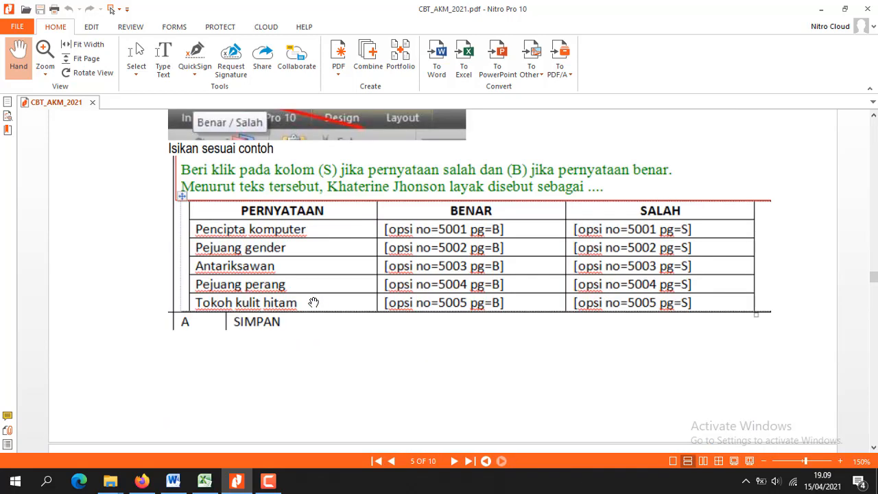